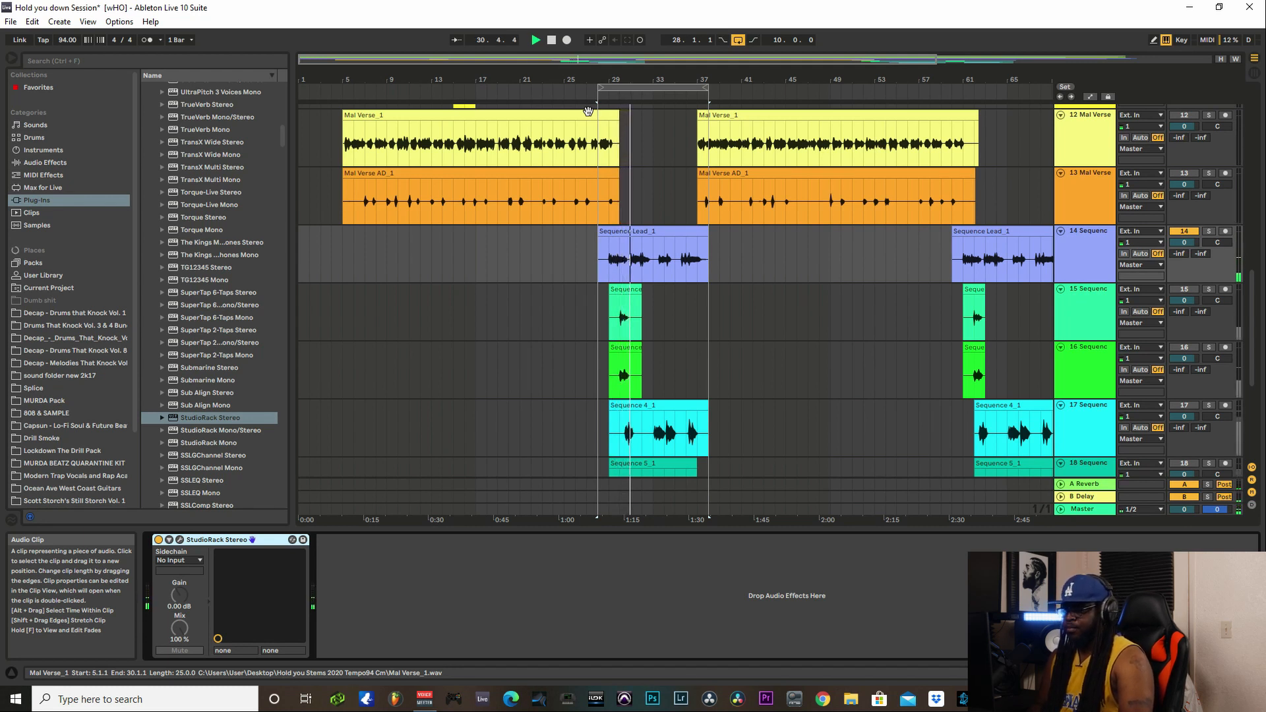
Step: Activate the Sequence tracks 15 through 20 one after another while the chorus loop plays to hear the stacked vocals together
{"action": "left_click", "coordinate": [1184, 288]}
{"action": "left_click", "coordinate": [1185, 347]}
{"action": "left_click", "coordinate": [1185, 405]}
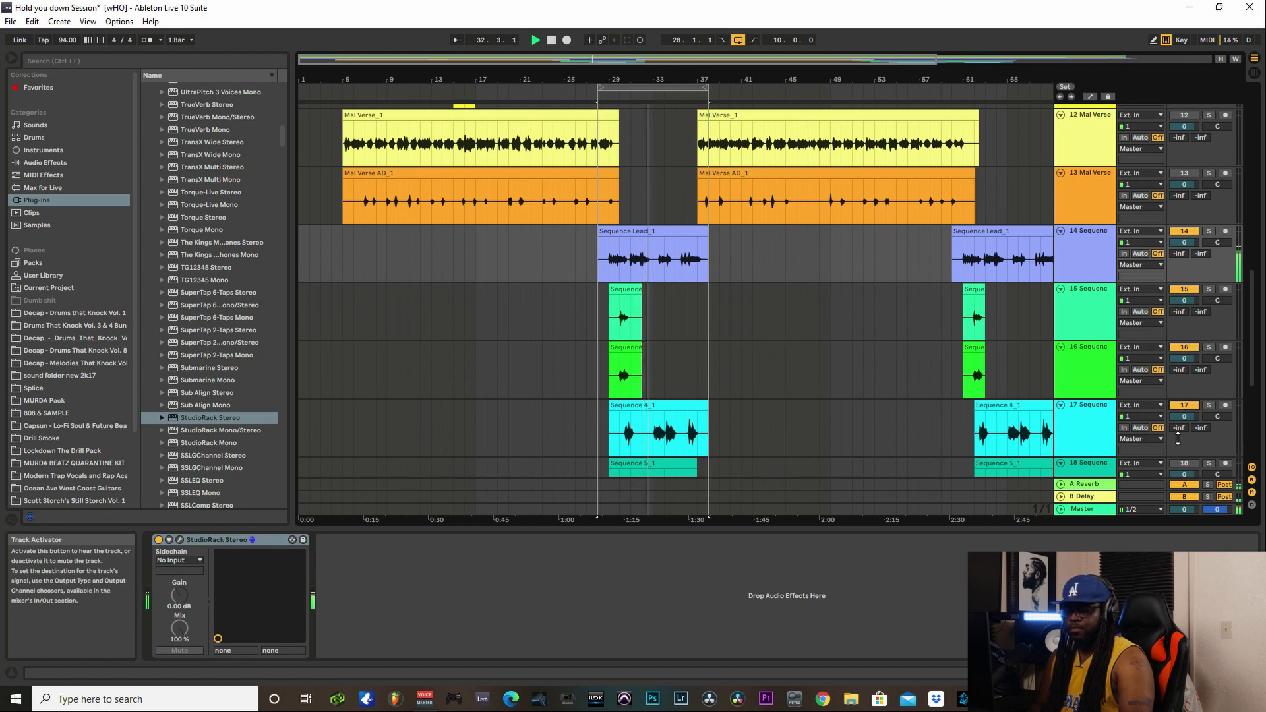
{"action": "left_click", "coordinate": [1184, 463]}
{"action": "scroll", "coordinate": [1185, 406], "scroll_direction": "down", "scroll_amount": 2}
{"action": "scroll", "coordinate": [1185, 406], "scroll_direction": "down", "scroll_amount": 1}
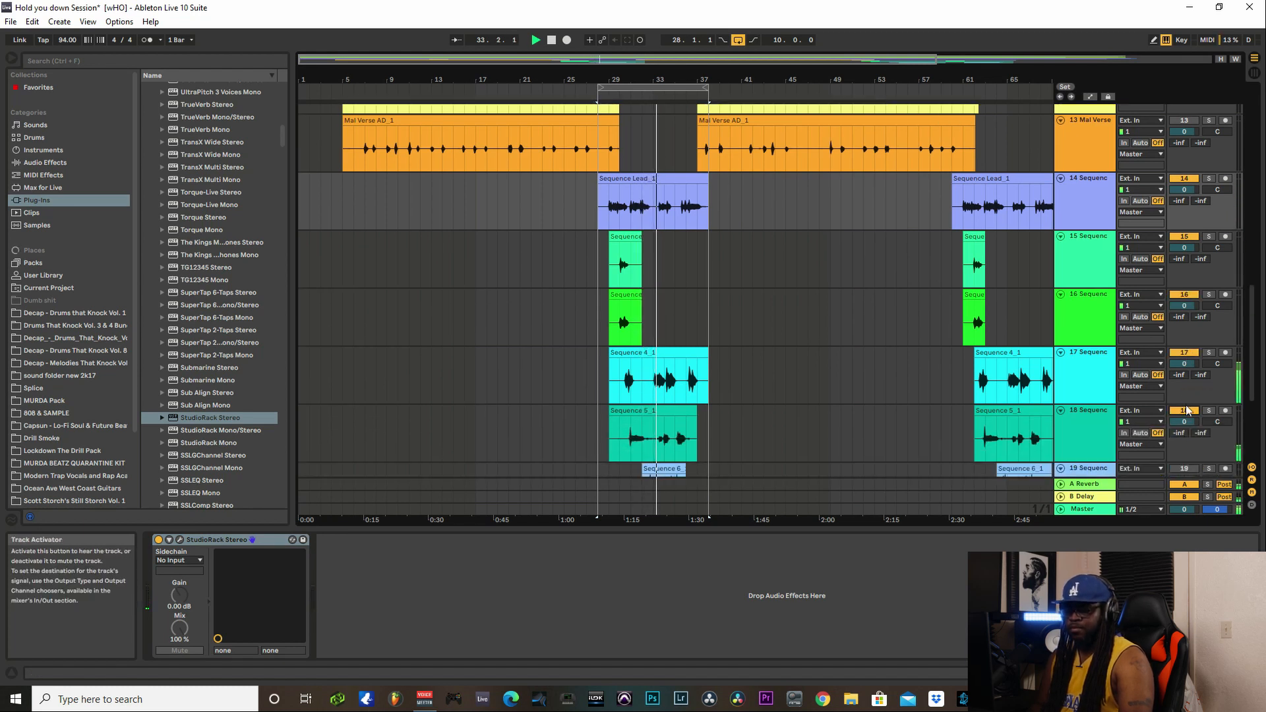
{"action": "scroll", "coordinate": [1185, 393], "scroll_direction": "down", "scroll_amount": 3}
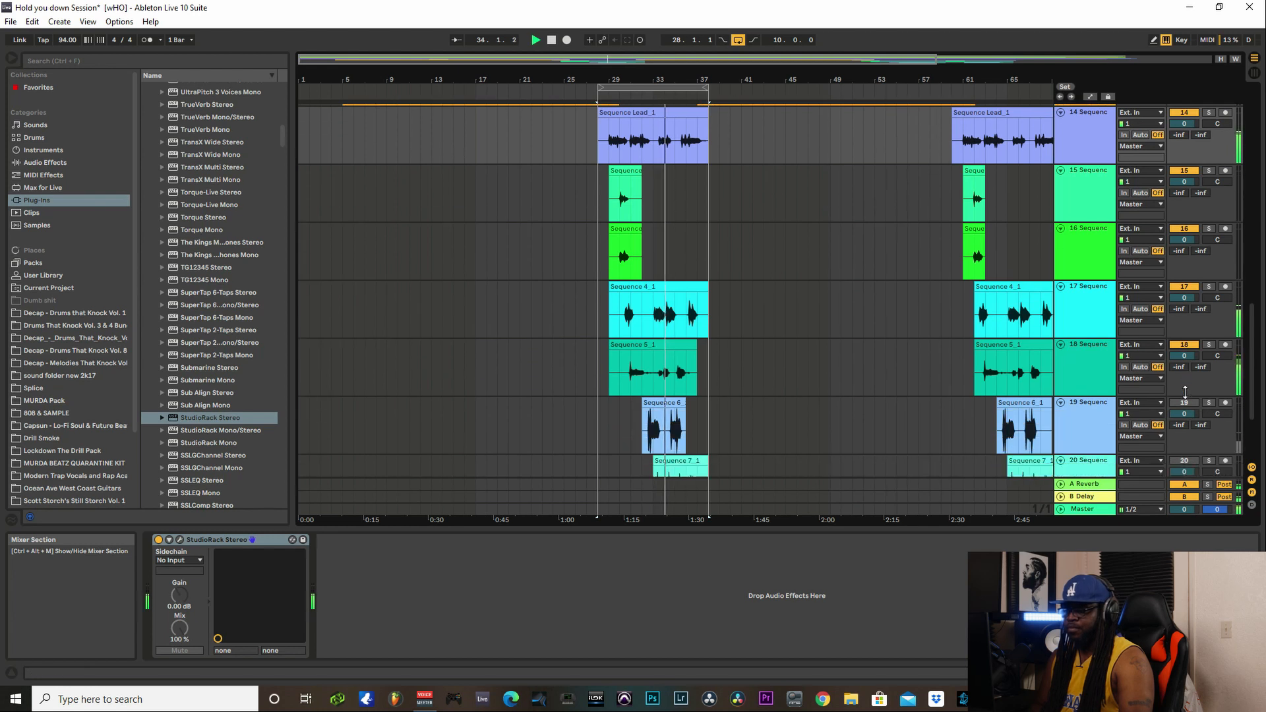
{"action": "left_click", "coordinate": [1181, 403]}
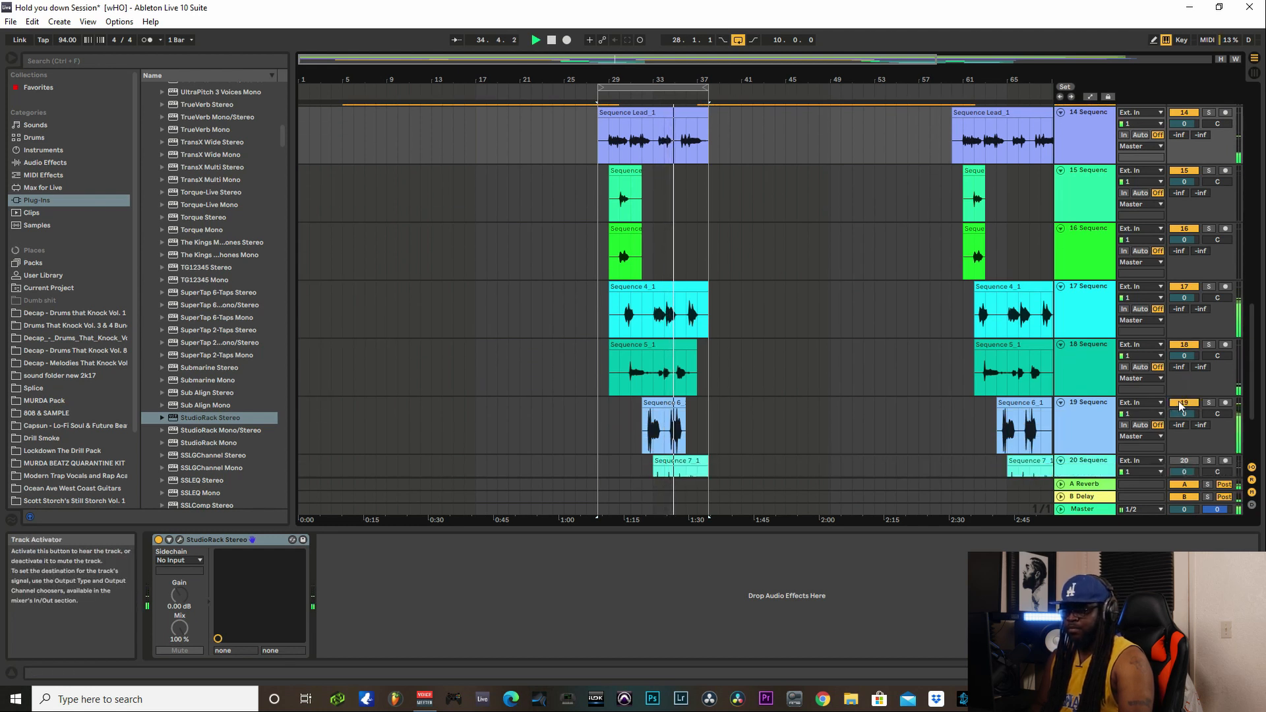
{"action": "scroll", "coordinate": [1180, 402], "scroll_direction": "down", "scroll_amount": 2}
{"action": "left_click", "coordinate": [1179, 417]}
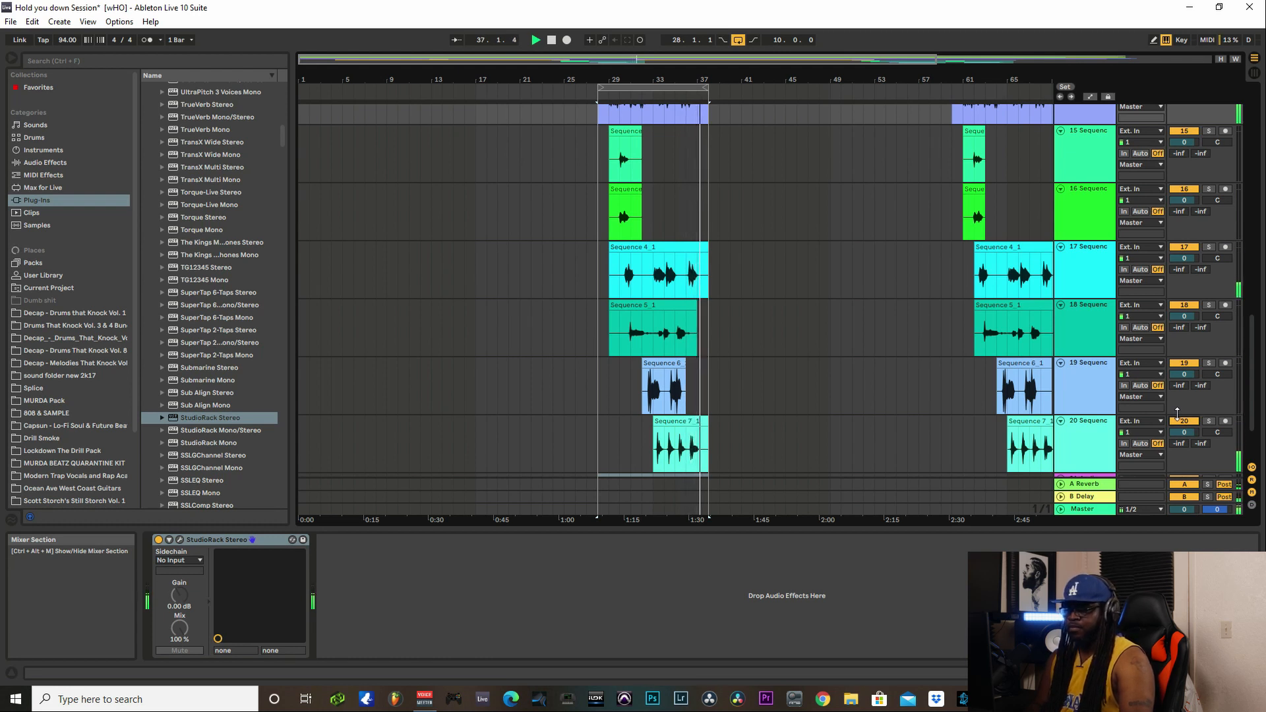
Step: Deactivate tracks 20 through 15 so that only the Sequence Lead vocal on track 14 stays active
{"action": "left_click", "coordinate": [1185, 417]}
{"action": "left_click", "coordinate": [1185, 363]}
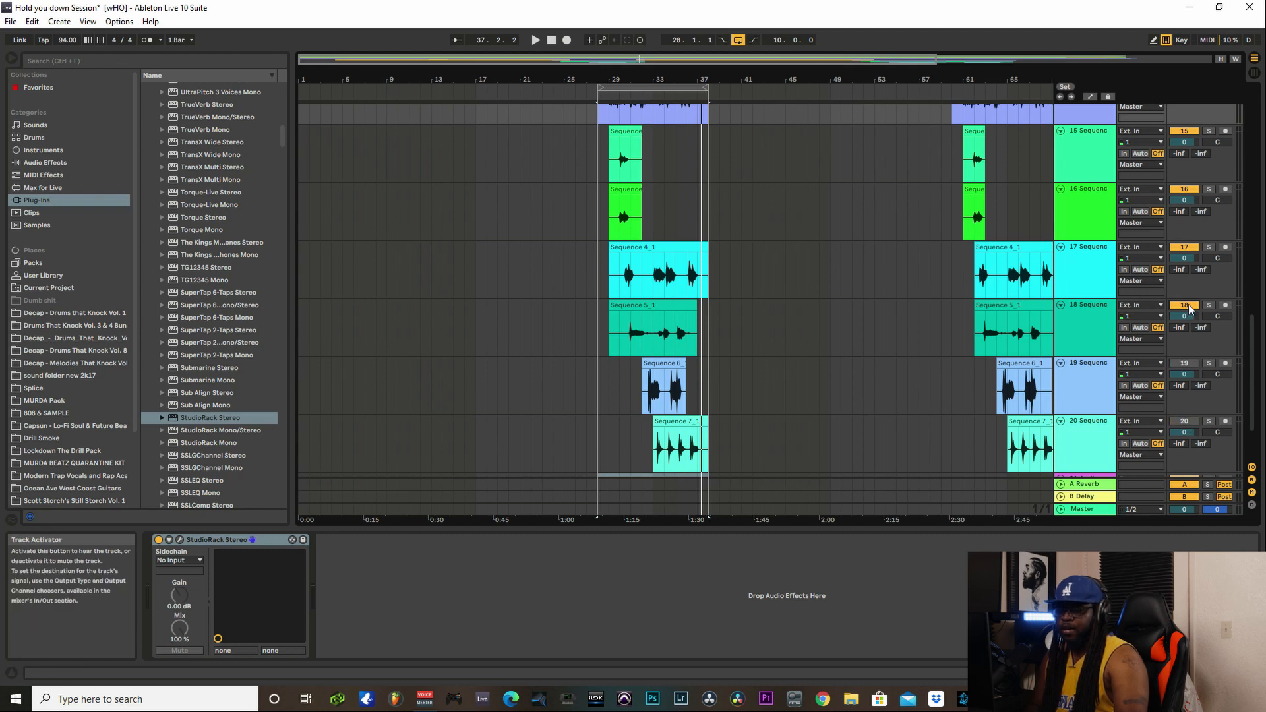
{"action": "left_click", "coordinate": [1185, 305]}
{"action": "scroll", "coordinate": [1186, 310], "scroll_direction": "up", "scroll_amount": 1}
{"action": "left_click", "coordinate": [1185, 313]}
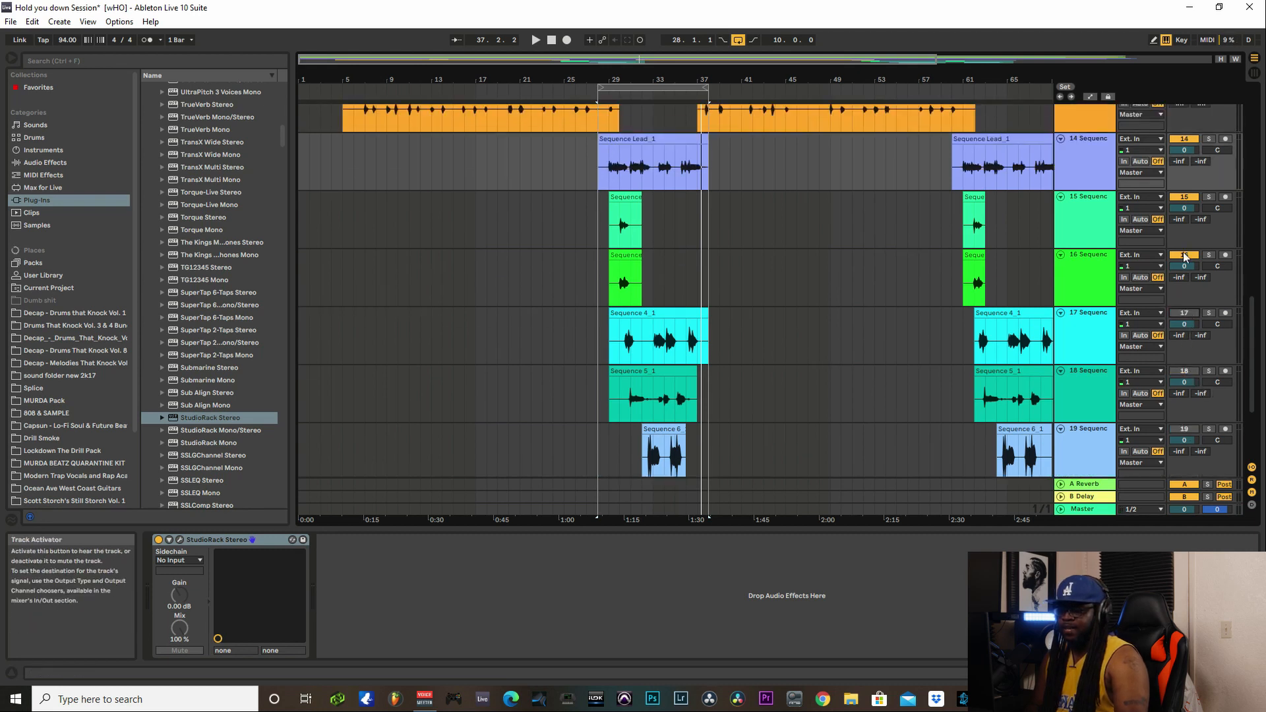
{"action": "left_click", "coordinate": [1184, 197]}
{"action": "scroll", "coordinate": [1194, 244], "scroll_direction": "up", "scroll_amount": 3}
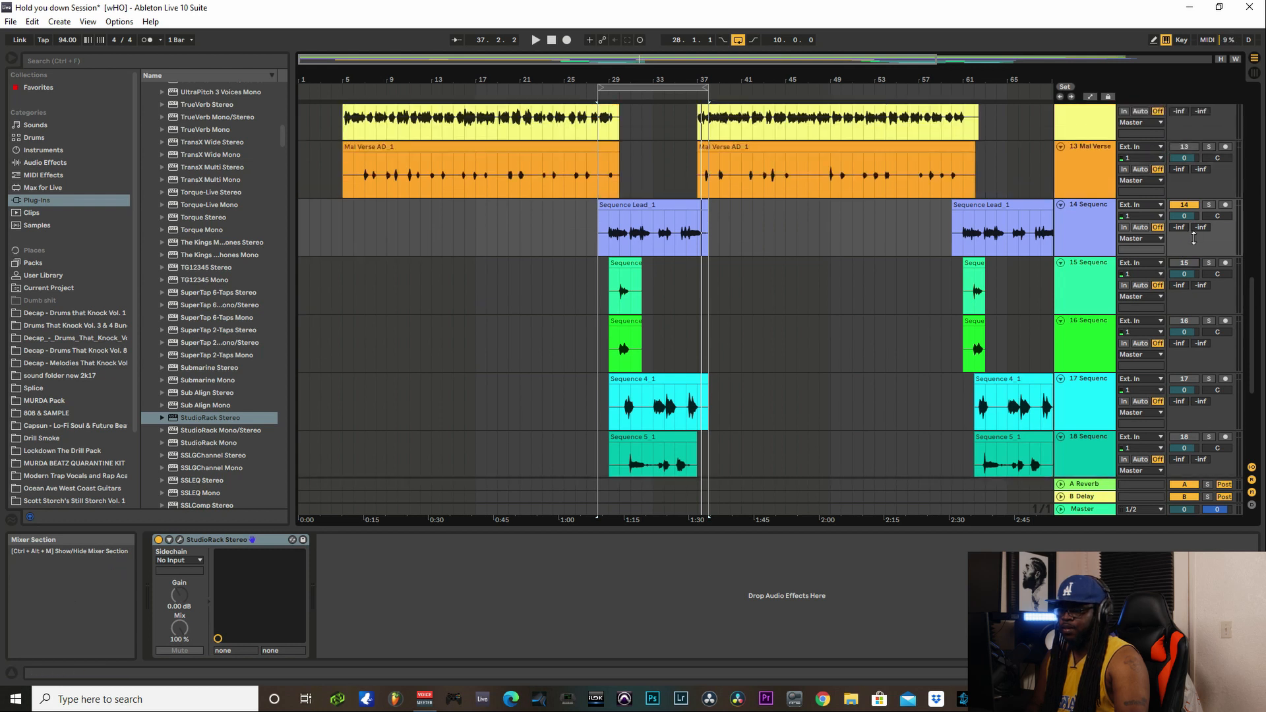
Step: Open the StudioRack on the Sequence Lead track and load SSLChannel from the Dynamics category into its first slot
{"action": "left_click", "coordinate": [180, 542]}
{"action": "left_click_drag", "start_coordinate": [155, 57], "coordinate": [295, 151]}
{"action": "left_click", "coordinate": [356, 178]}
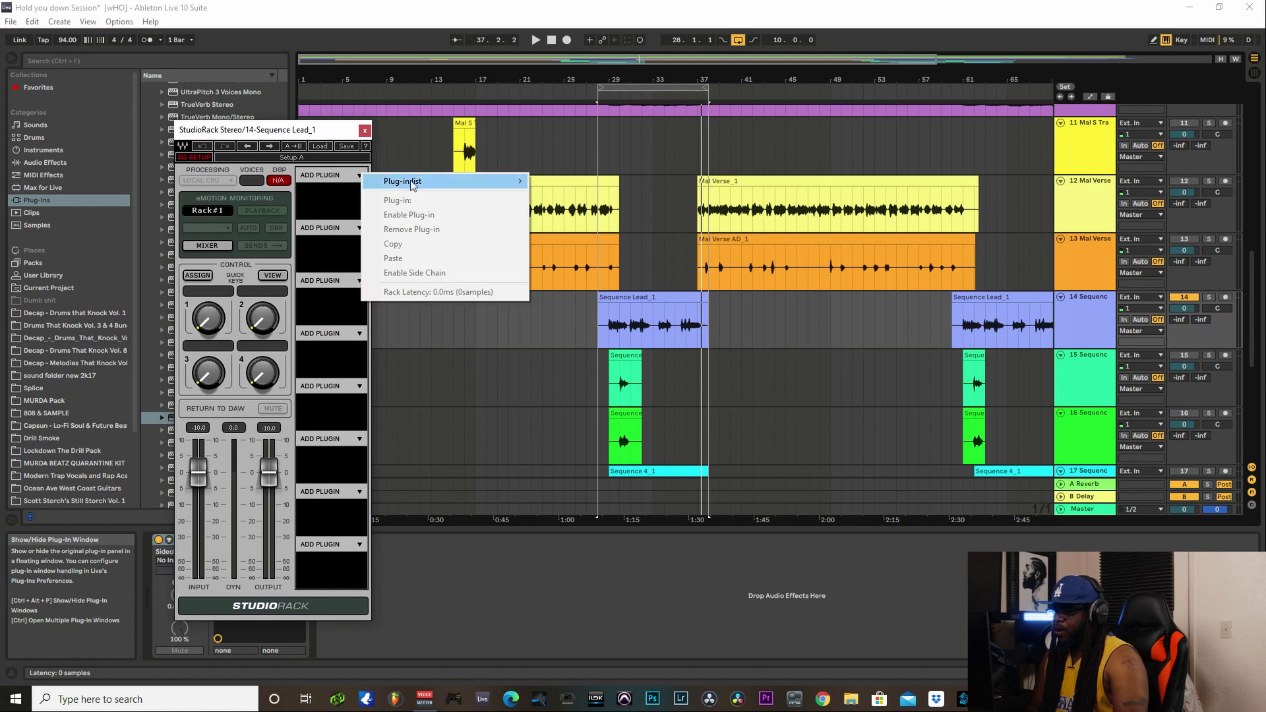
{"action": "mouse_move", "coordinate": [415, 183]}
{"action": "mouse_move", "coordinate": [570, 189]}
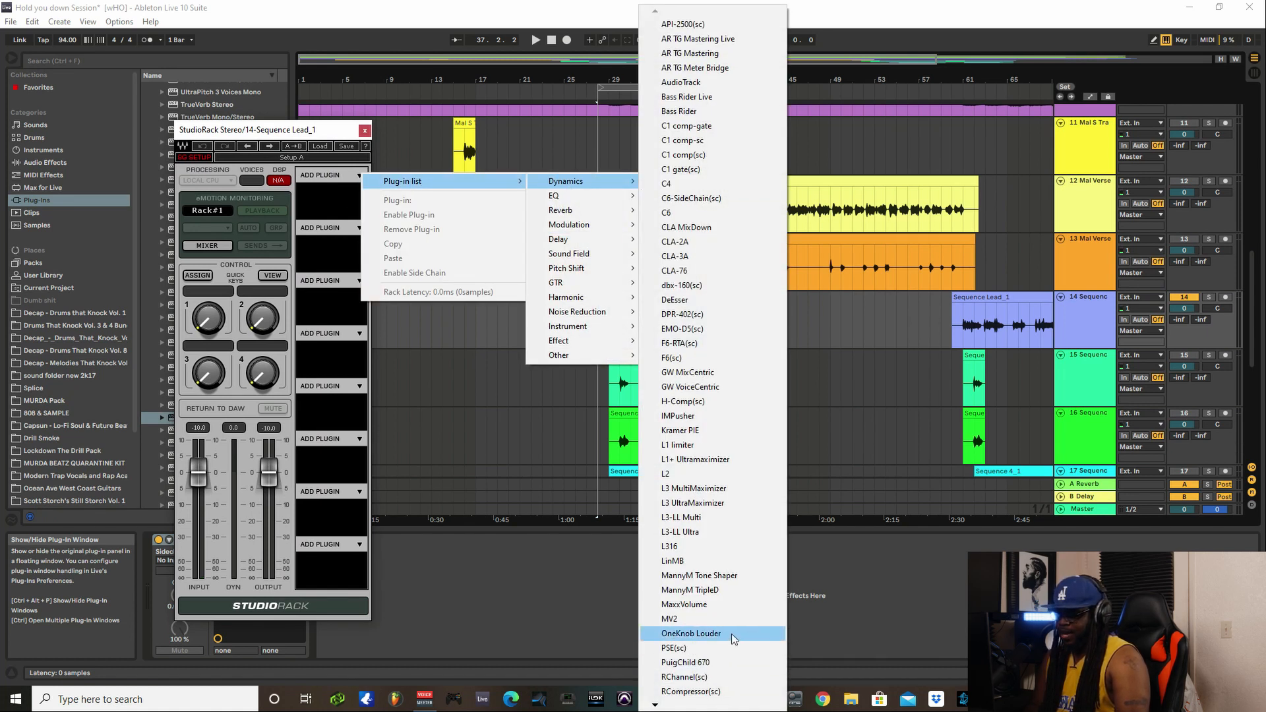
{"action": "mouse_move", "coordinate": [655, 705]}
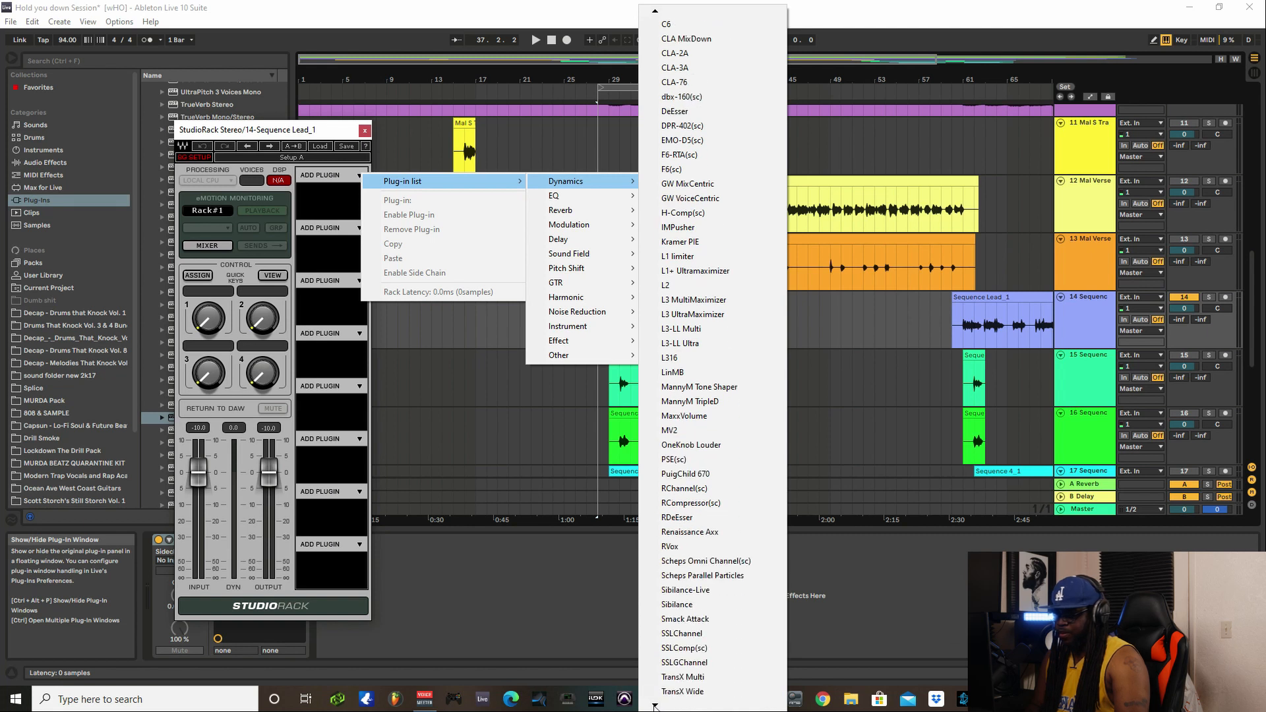
{"action": "left_click", "coordinate": [715, 635]}
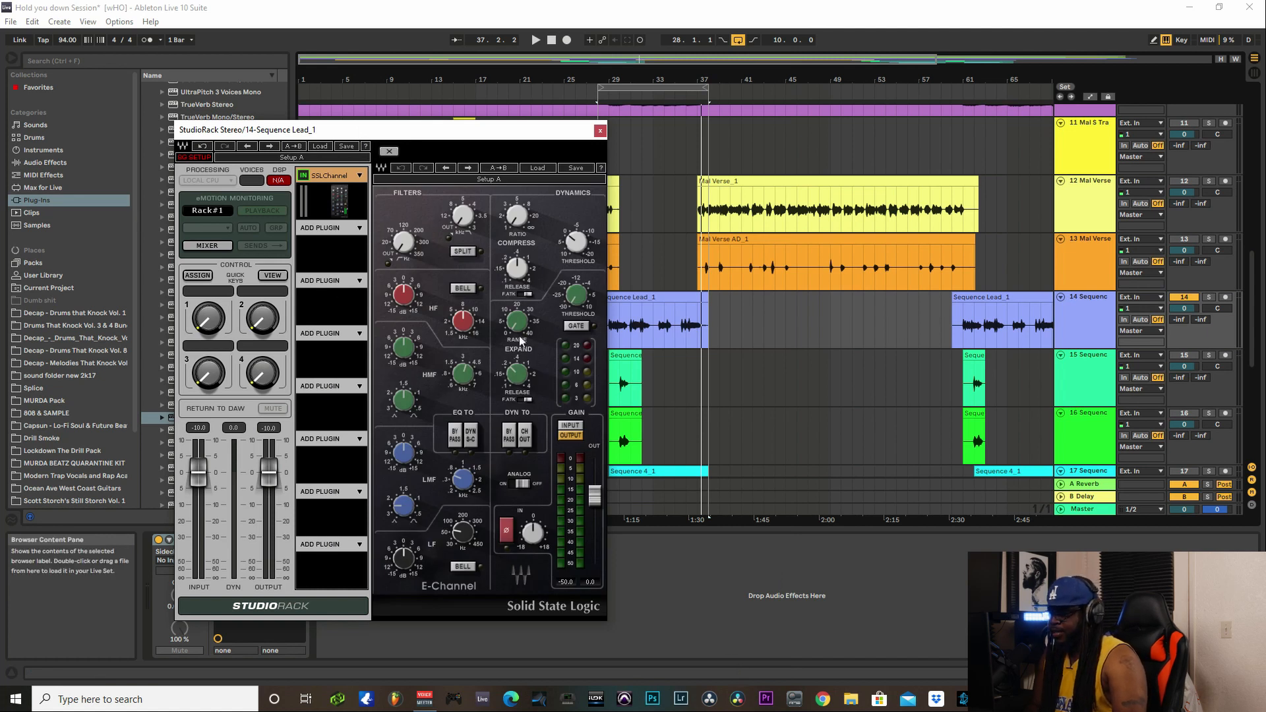
Step: Raise the expander threshold in SSLChannel and play the loop with track 14 soloed to audition the gating
{"action": "left_click_drag", "start_coordinate": [520, 340], "coordinate": [575, 298]}
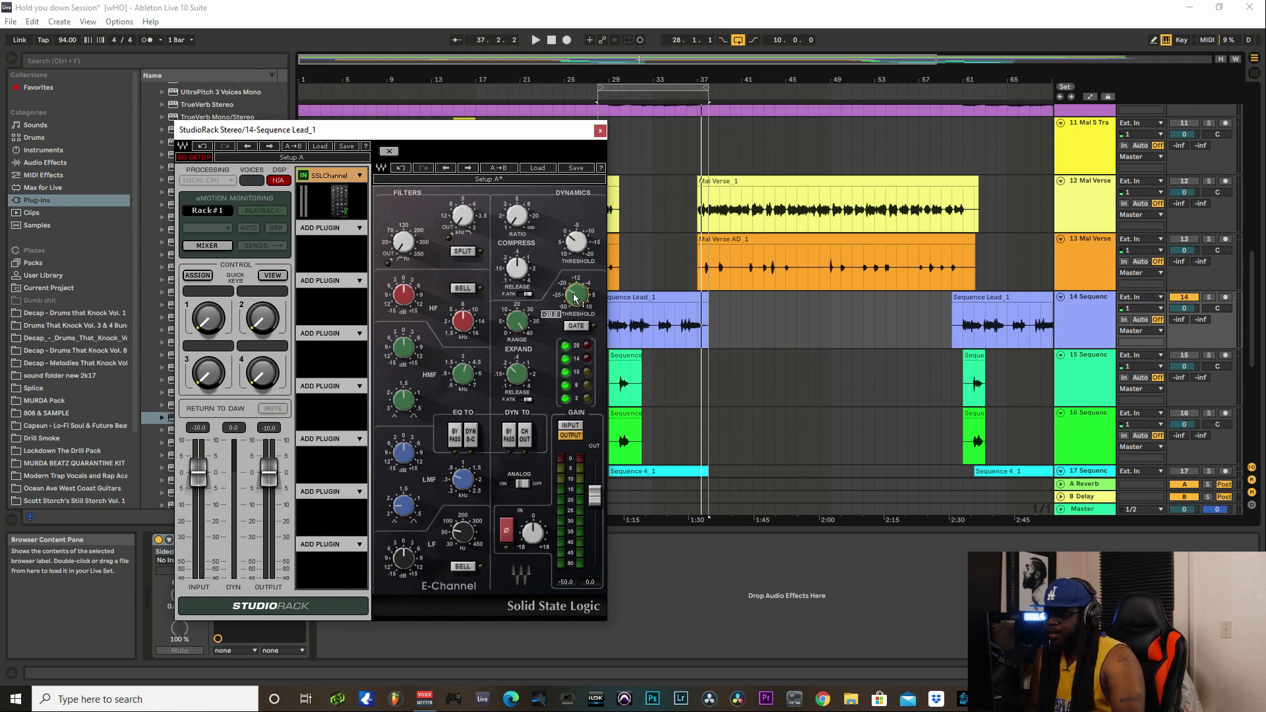
{"action": "left_click_drag", "start_coordinate": [575, 298], "coordinate": [575, 298]}
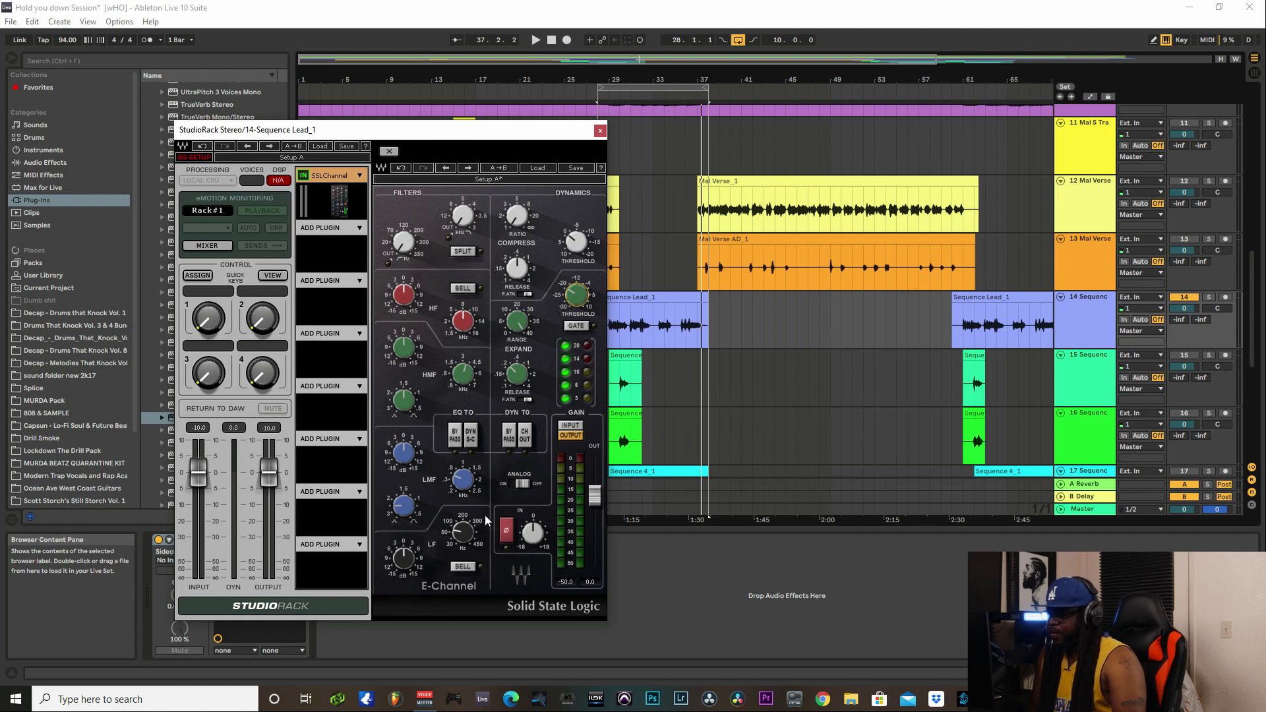
{"action": "left_click", "coordinate": [535, 40]}
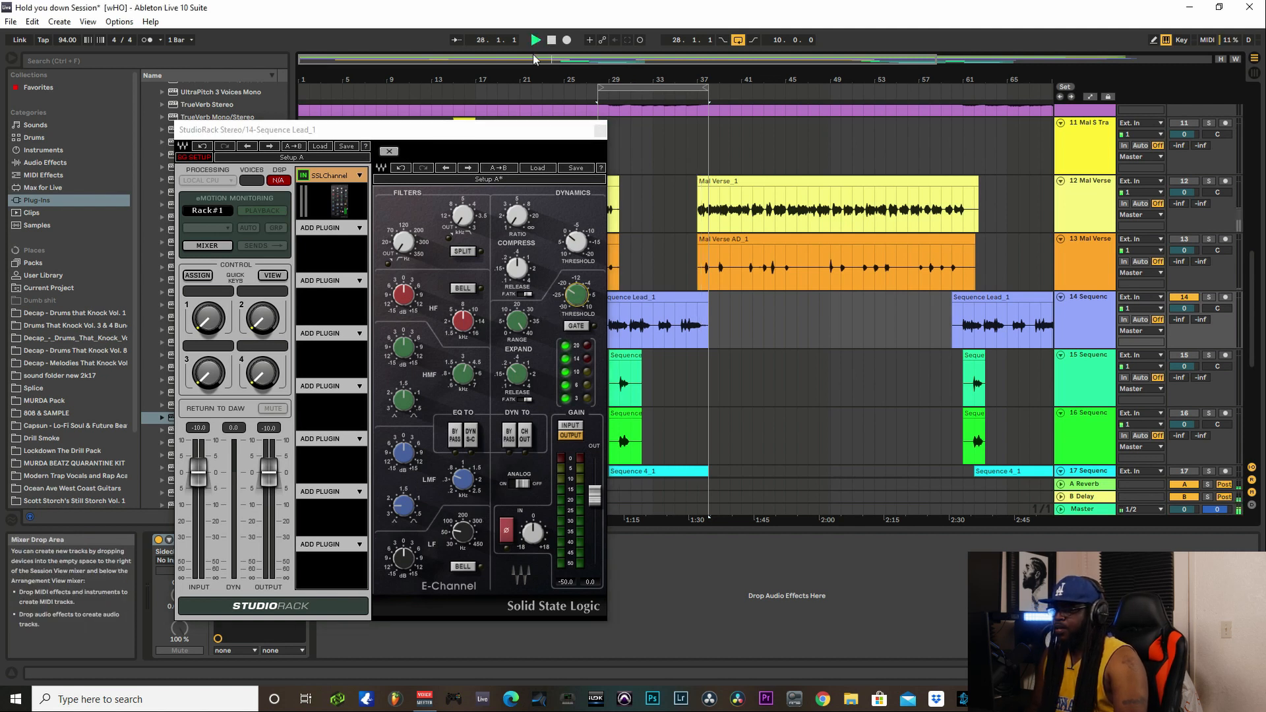
{"action": "left_click_drag", "start_coordinate": [479, 135], "coordinate": [465, 94]}
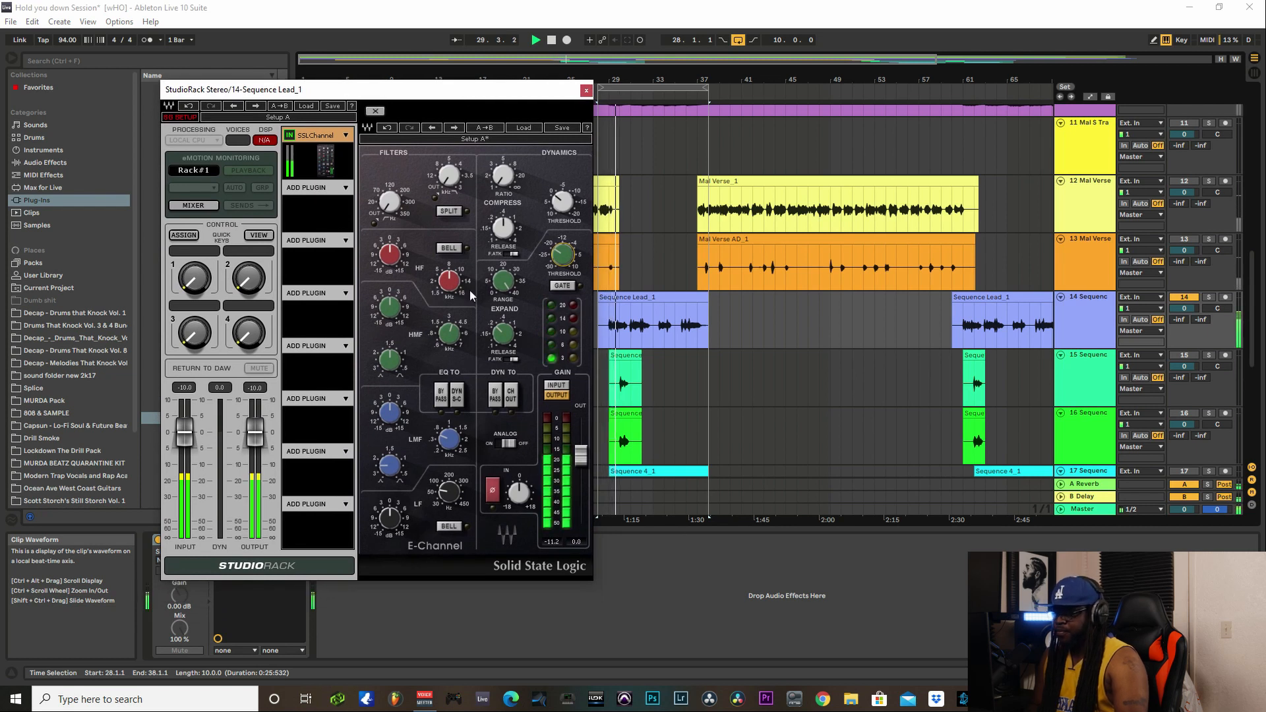
{"action": "left_click", "coordinate": [1209, 298]}
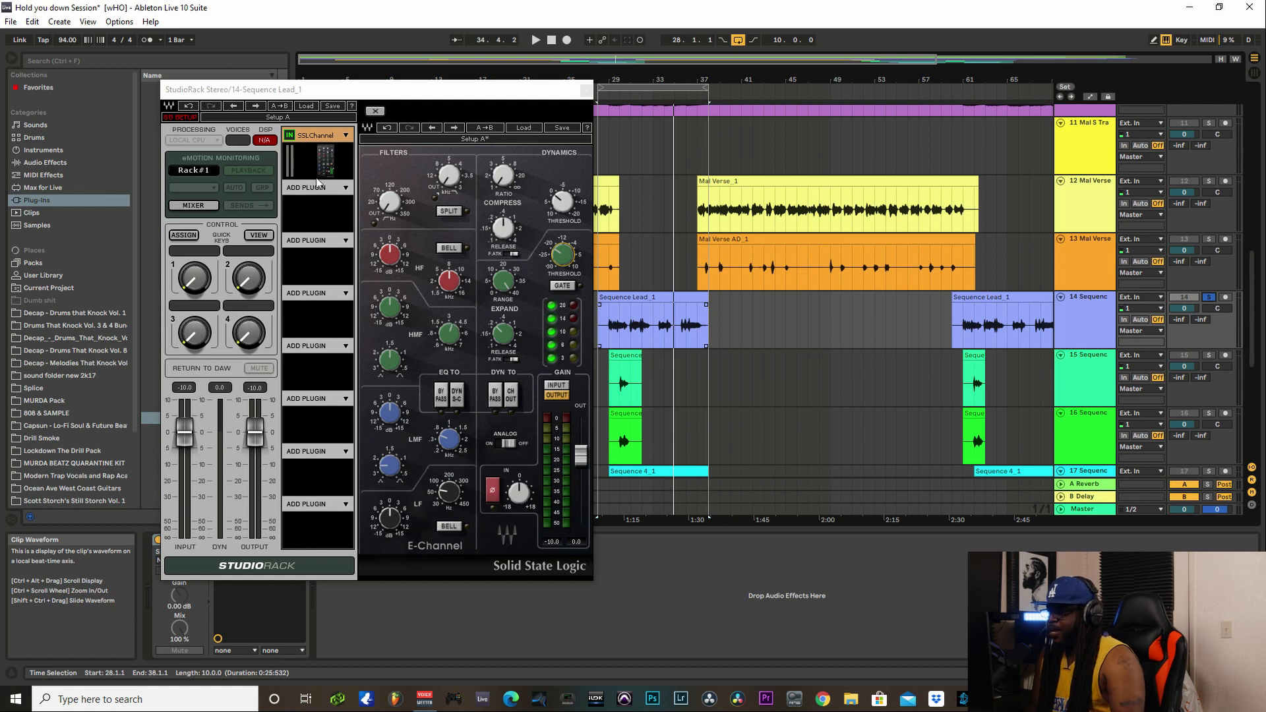
Step: Load the Q10 equalizer from the EQ category into the second StudioRack slot
{"action": "left_click", "coordinate": [346, 189]}
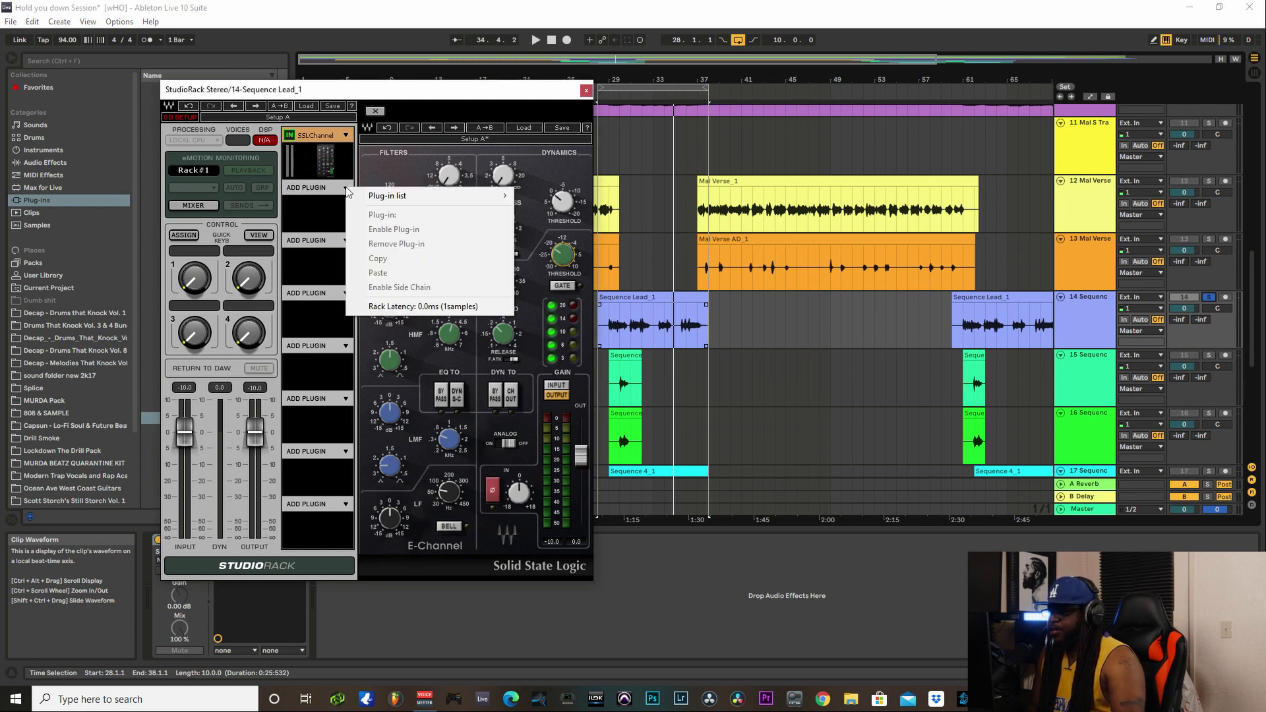
{"action": "mouse_move", "coordinate": [540, 211]}
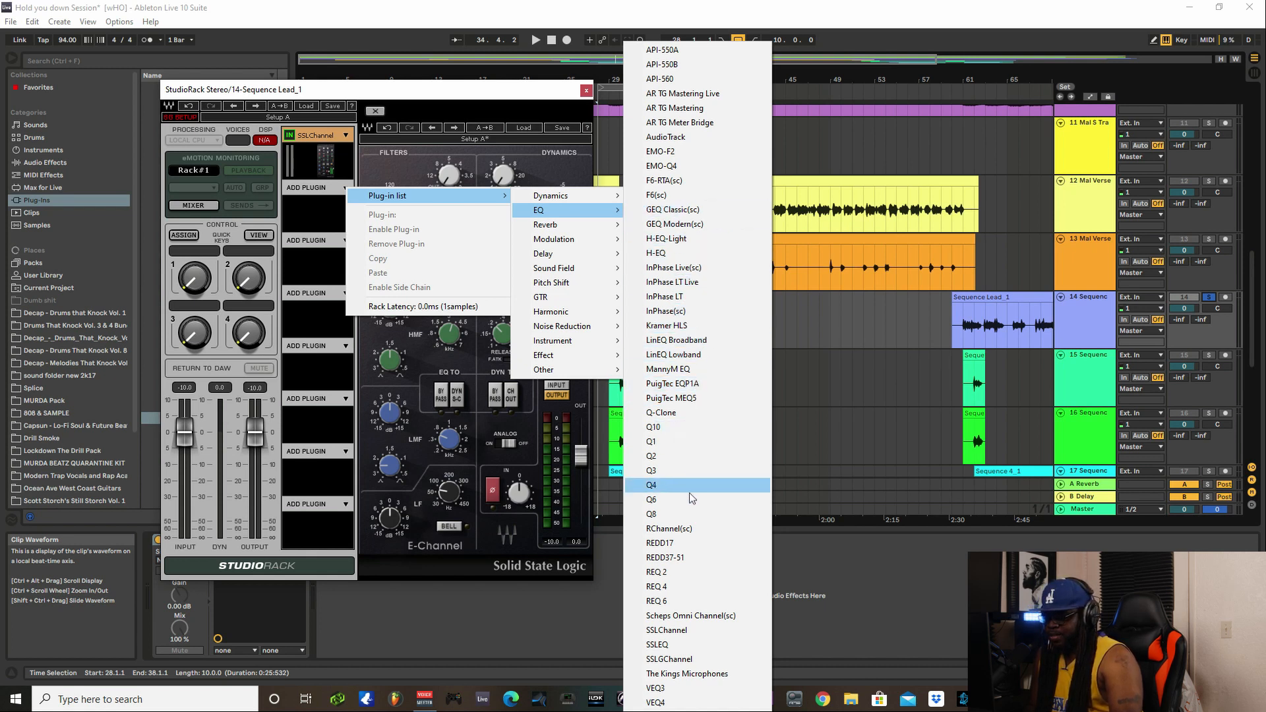
{"action": "left_click", "coordinate": [672, 428]}
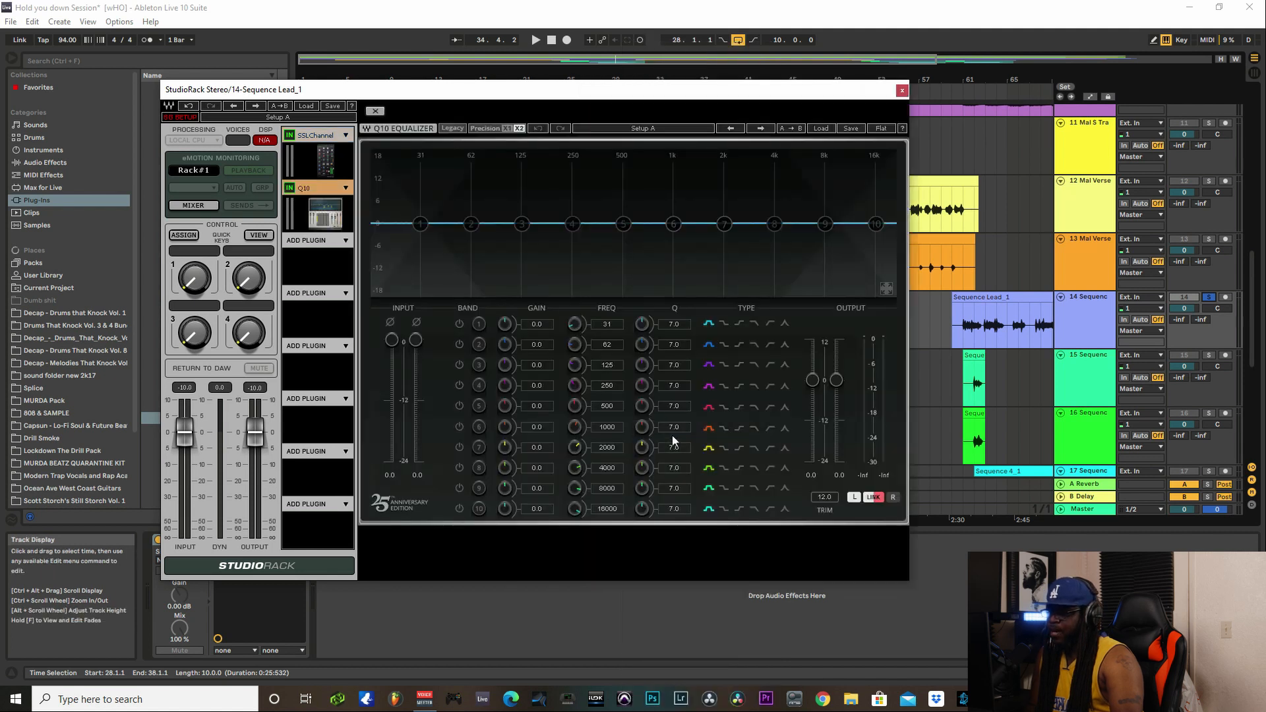
Step: Enable Q10 band 1 as a high-pass filter and set its frequency to 101 Hz
{"action": "left_click", "coordinate": [460, 324]}
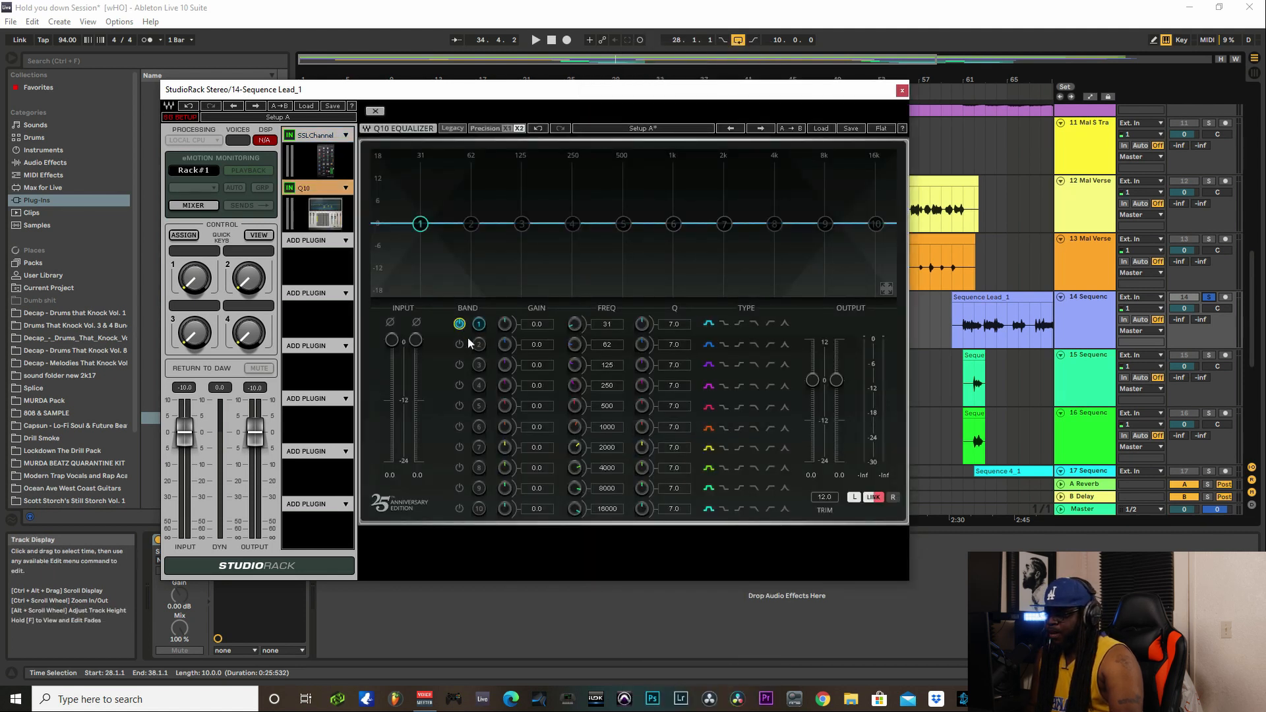
{"action": "left_click", "coordinate": [770, 323]}
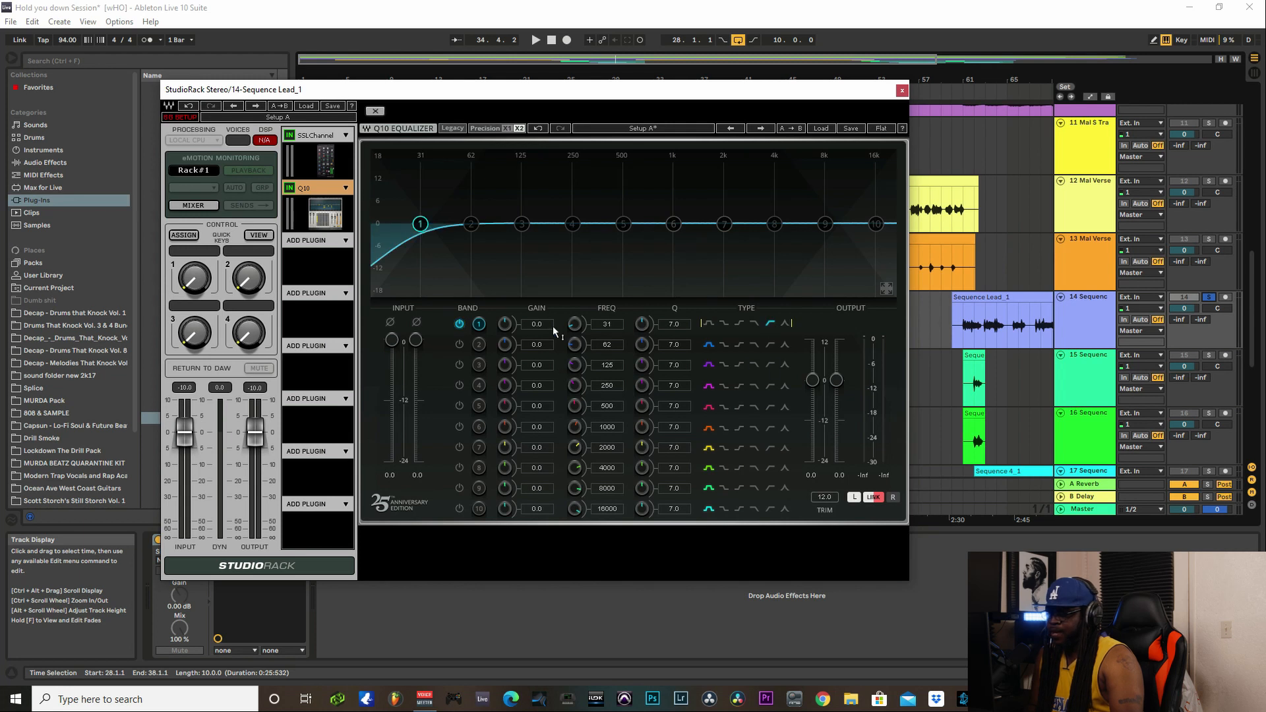
{"action": "scroll", "coordinate": [609, 325], "scroll_direction": "up", "scroll_amount": 2}
{"action": "scroll", "coordinate": [610, 327], "scroll_direction": "up", "scroll_amount": 8}
{"action": "scroll", "coordinate": [611, 327], "scroll_direction": "up", "scroll_amount": 4}
{"action": "scroll", "coordinate": [611, 327], "scroll_direction": "up", "scroll_amount": 4}
{"action": "scroll", "coordinate": [610, 327], "scroll_direction": "down", "scroll_amount": 2}
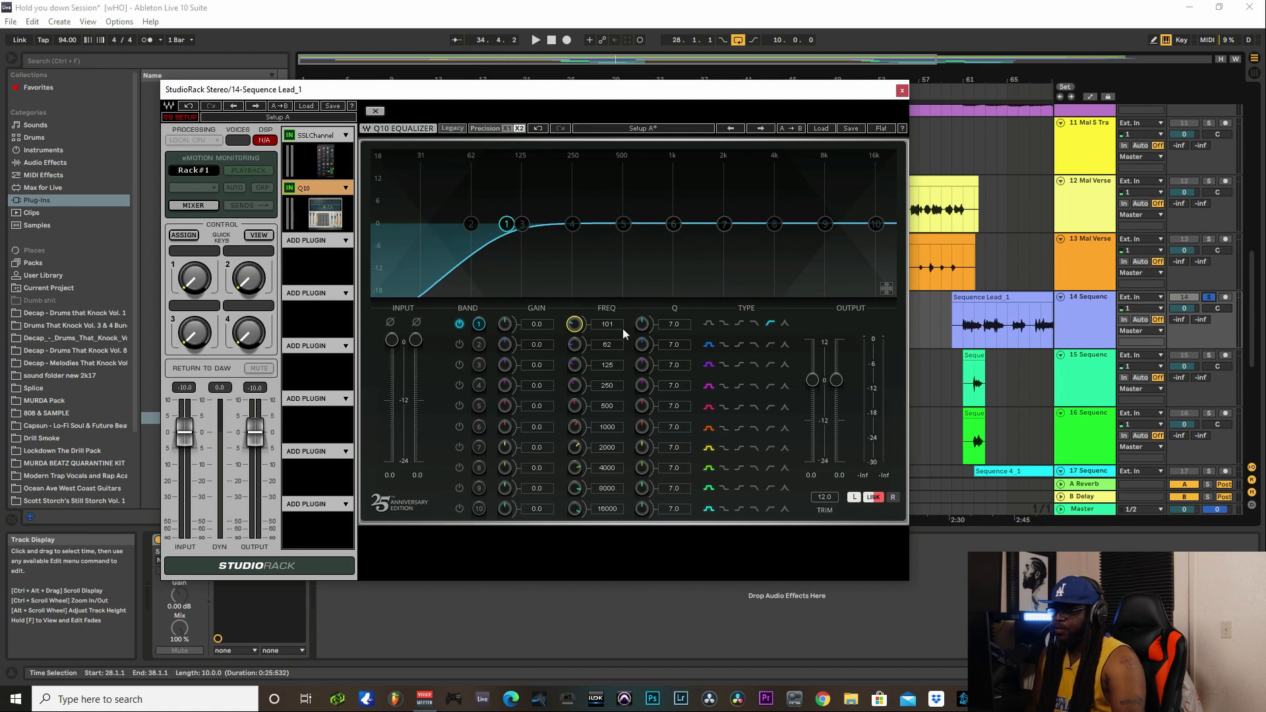
Step: Fine-tune the band 1 high-pass frequency to 115 Hz while listening to the looped vocal, and stop playback
{"action": "left_click", "coordinate": [535, 40]}
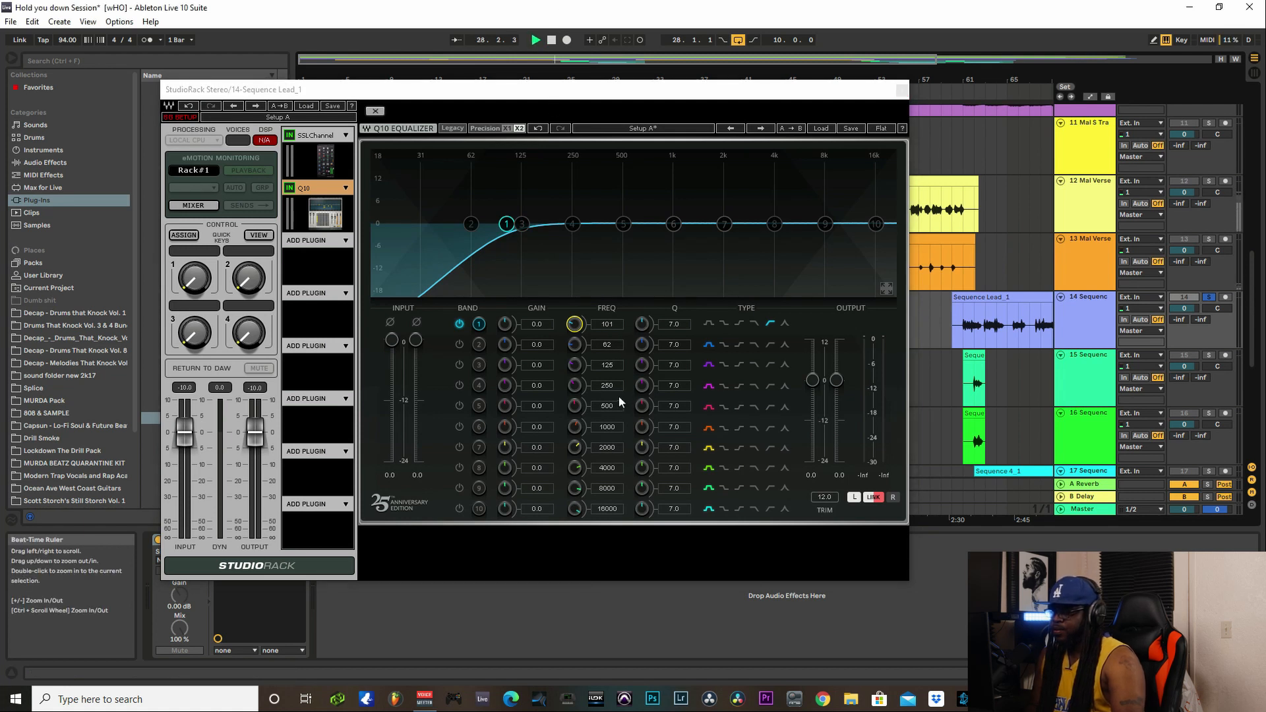
{"action": "left_click_drag", "start_coordinate": [585, 99], "coordinate": [598, 149]}
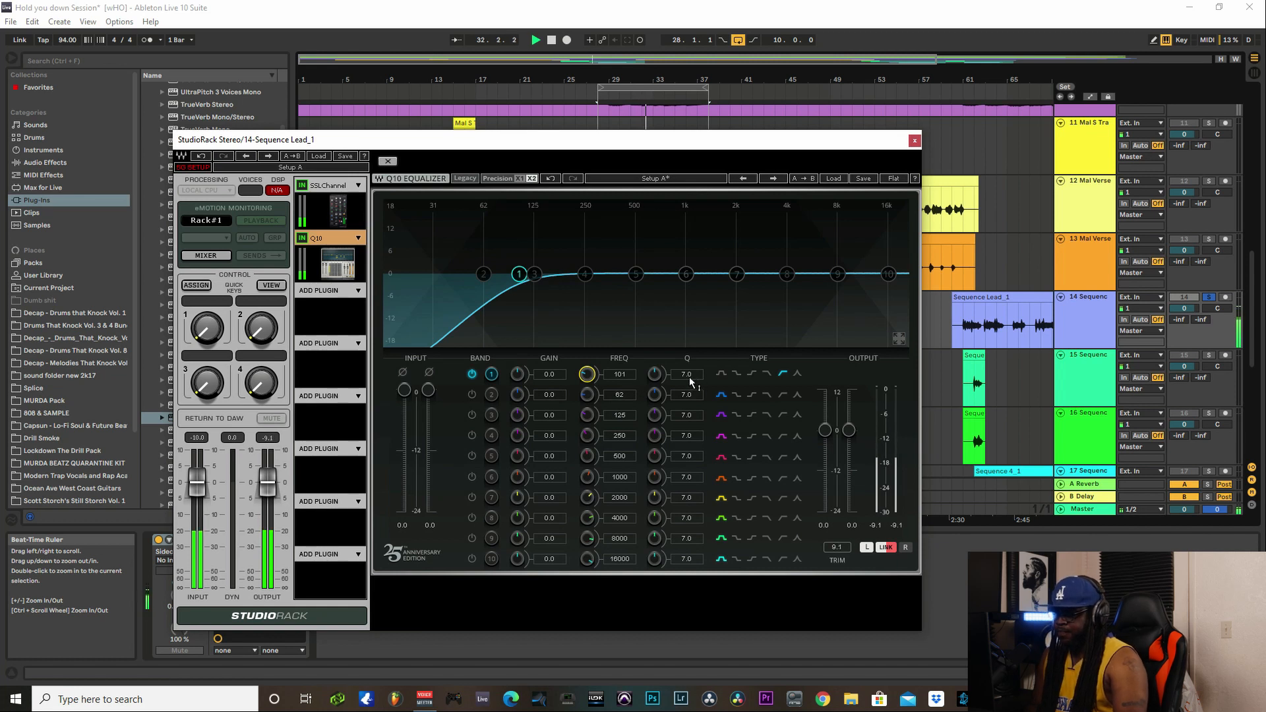
{"action": "scroll", "coordinate": [623, 373], "scroll_direction": "up", "scroll_amount": 5}
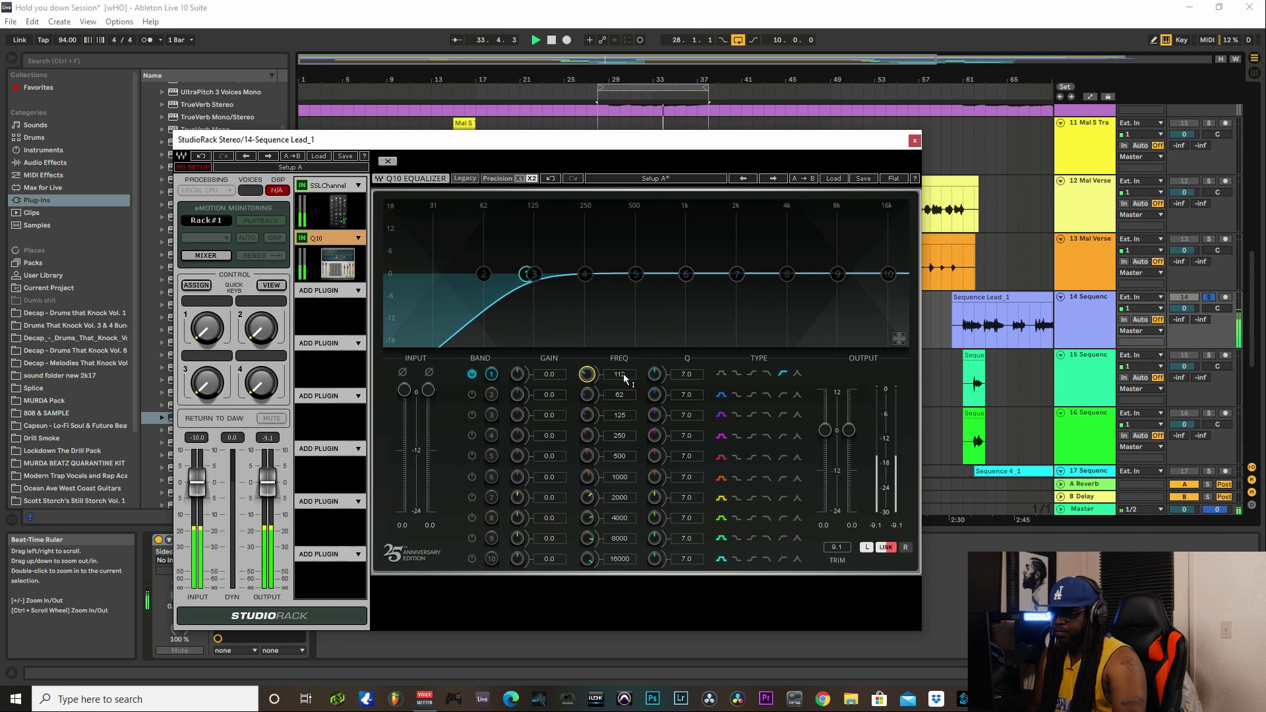
{"action": "scroll", "coordinate": [623, 373], "scroll_direction": "up", "scroll_amount": 4}
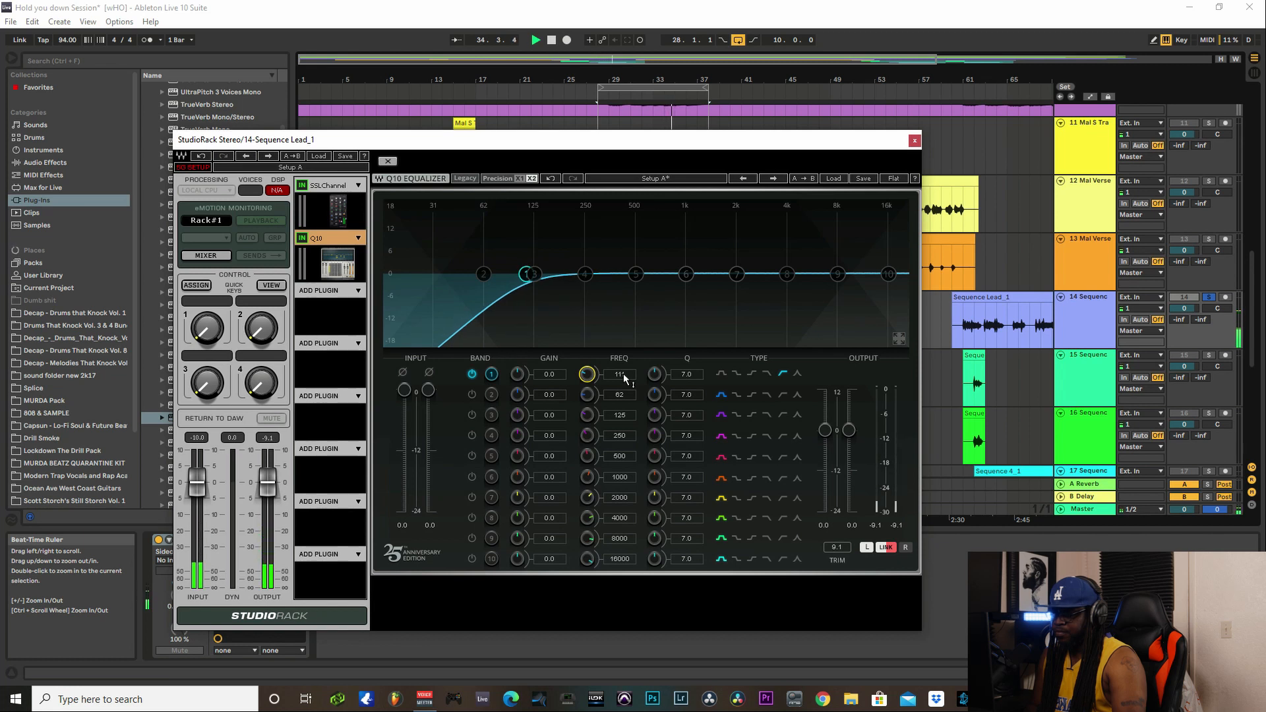
{"action": "scroll", "coordinate": [623, 373], "scroll_direction": "down", "scroll_amount": 5}
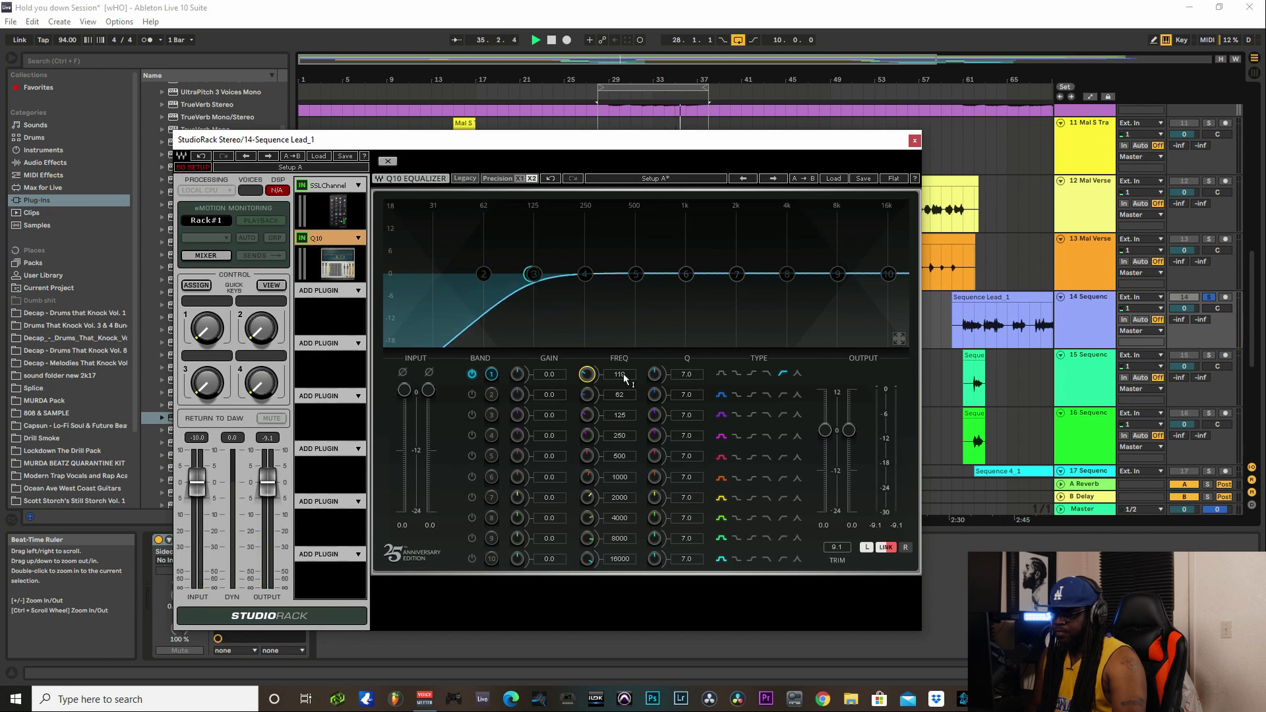
{"action": "scroll", "coordinate": [623, 373], "scroll_direction": "up", "scroll_amount": 2}
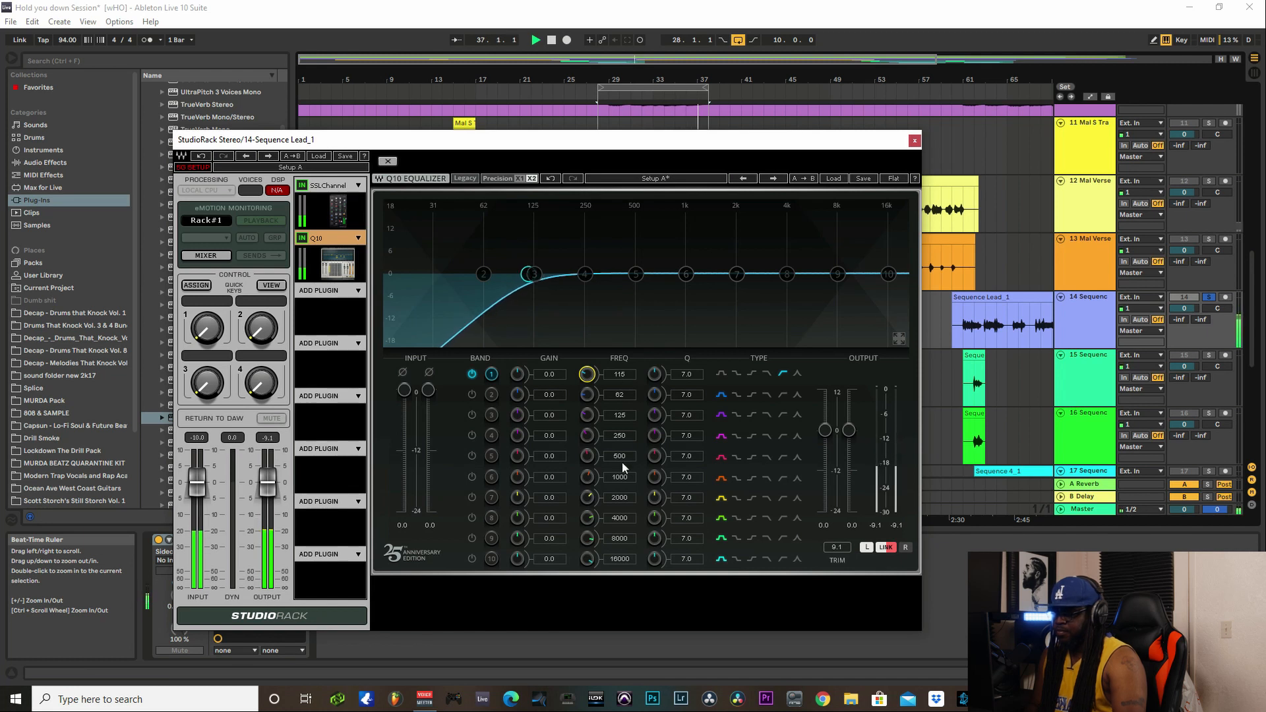
{"action": "left_click", "coordinate": [550, 42]}
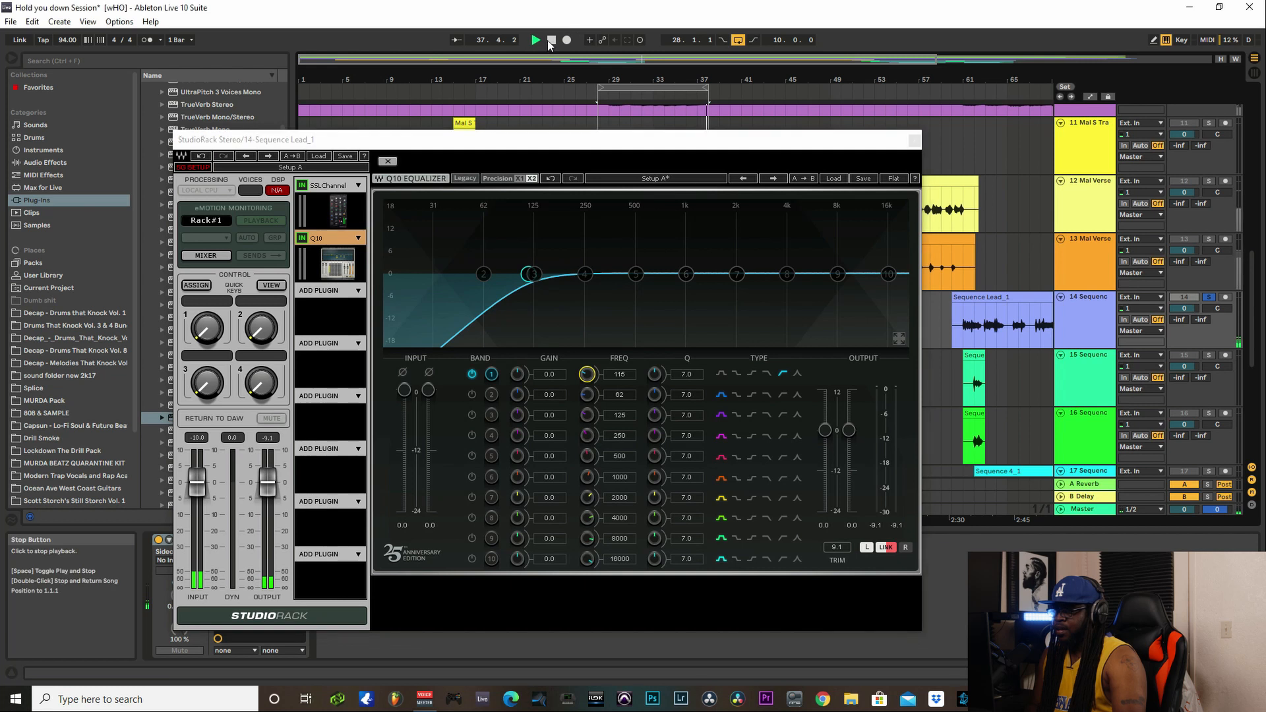
Step: Enable Q10 band 2, set its frequency to 200 Hz and lower its Q
{"action": "left_click", "coordinate": [469, 394]}
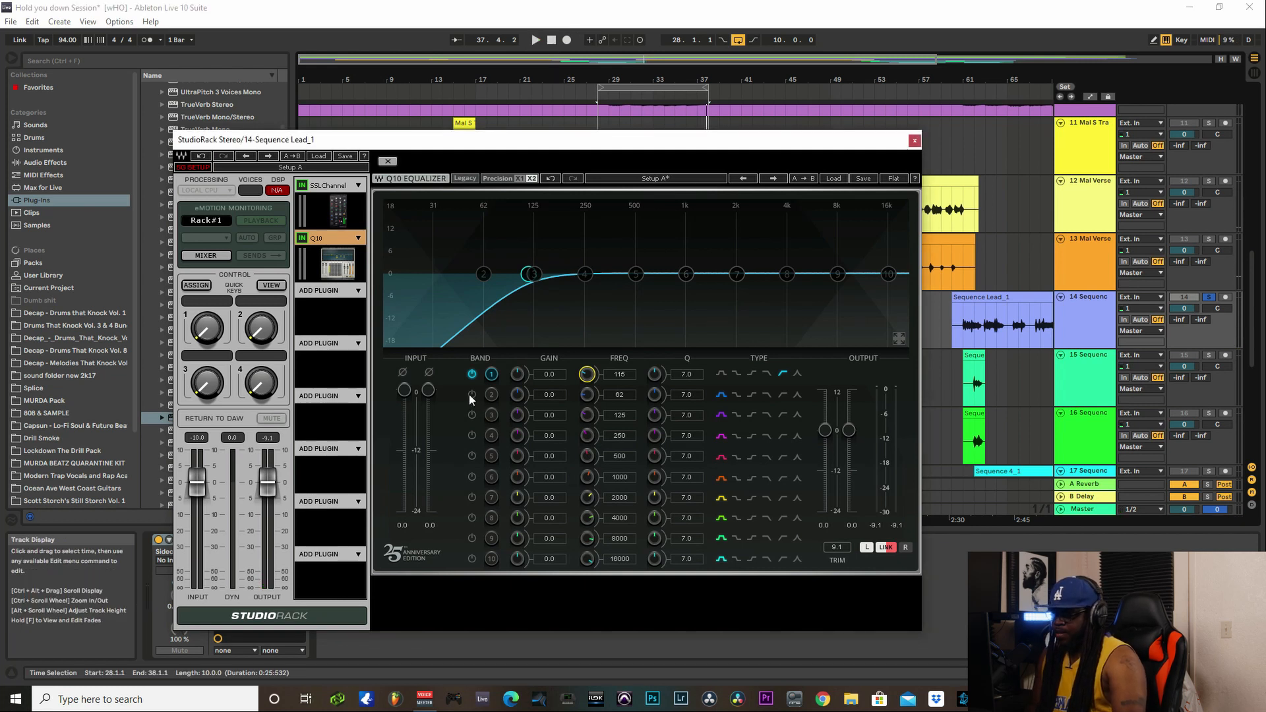
{"action": "left_click", "coordinate": [470, 394]}
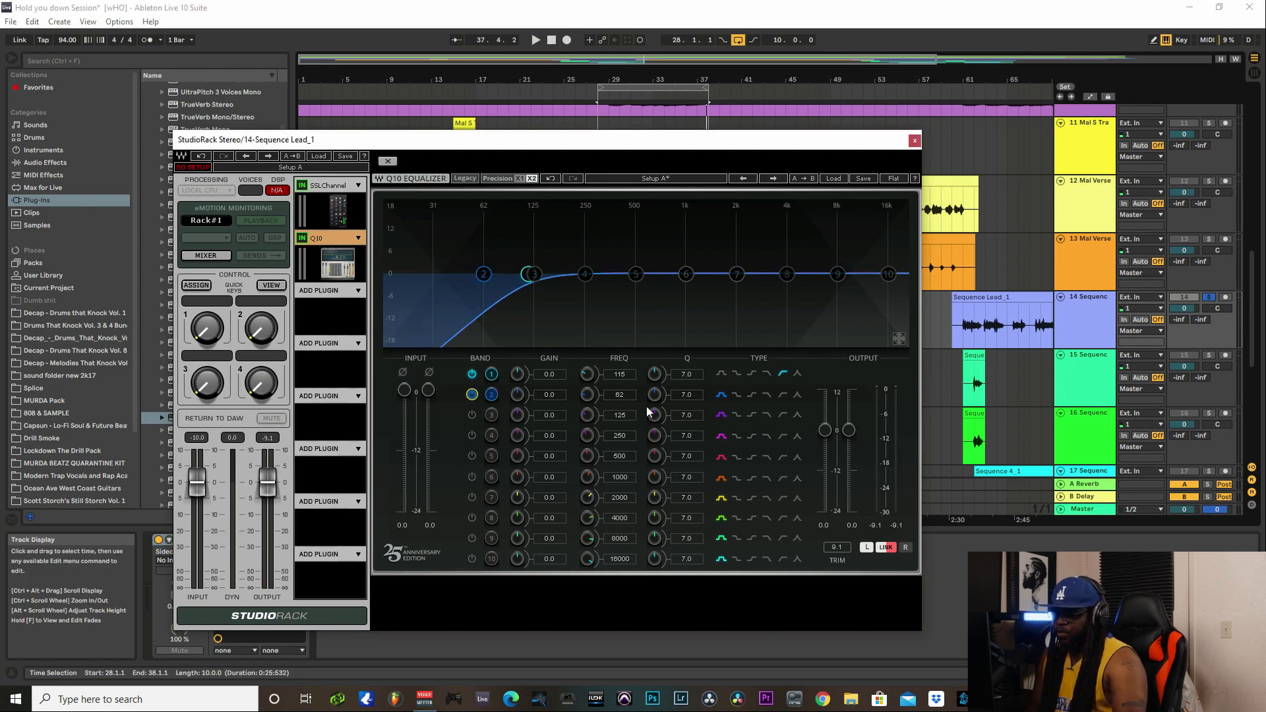
{"action": "left_click", "coordinate": [619, 395]}
{"action": "type", "text": "200"}
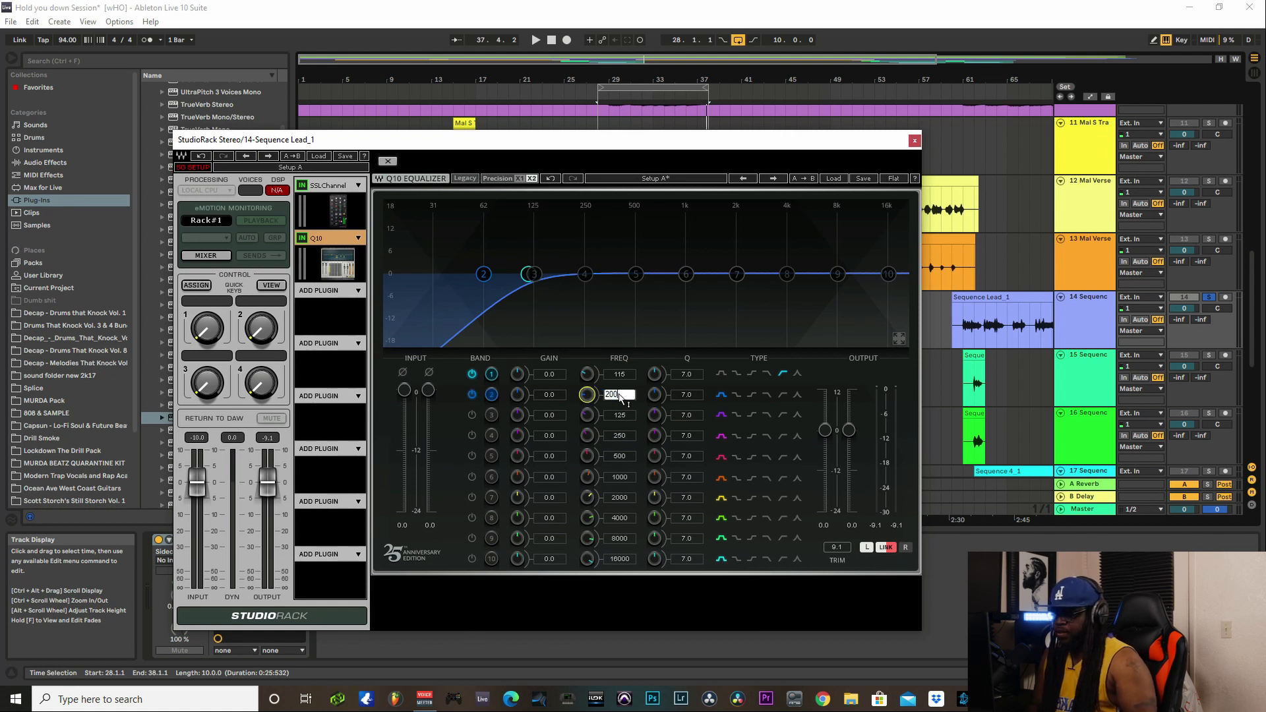
{"action": "key", "text": "Return"}
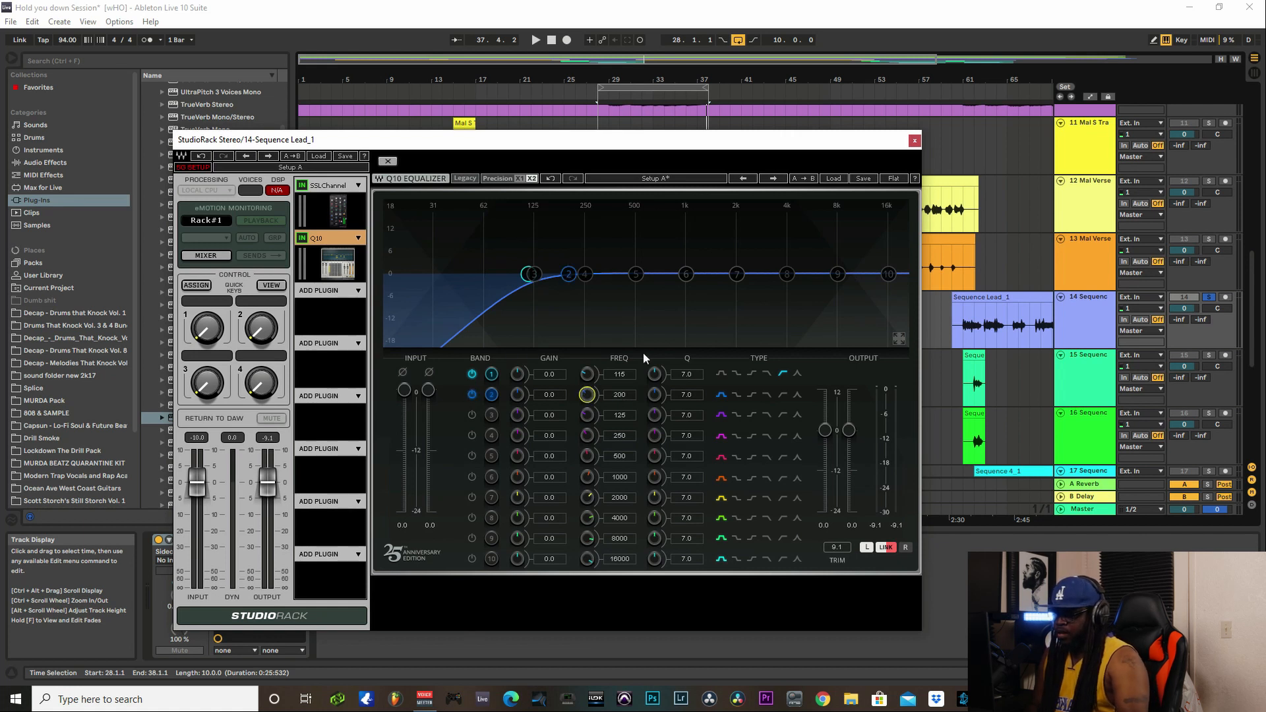
{"action": "left_click", "coordinate": [688, 393]}
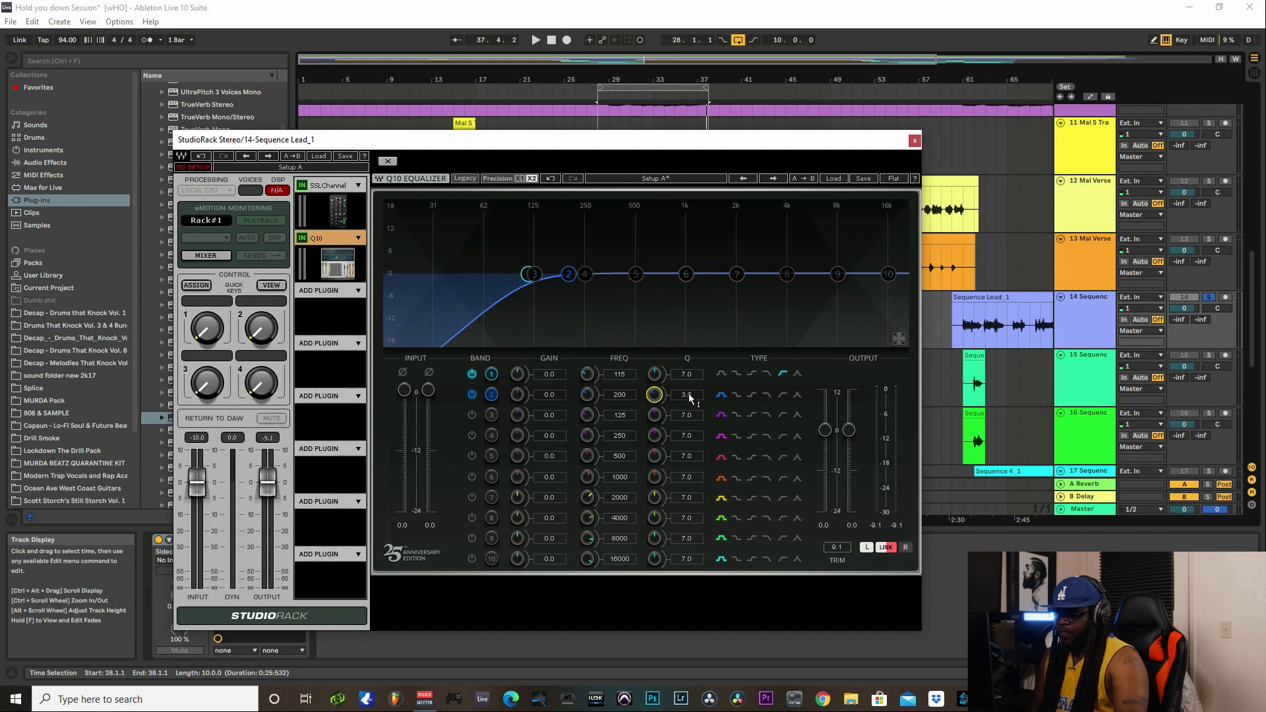
Step: Lower the Q10 band 2 gain to -3.0 dB while auditioning the looped vocal, and stop playback
{"action": "left_click_drag", "start_coordinate": [549, 396], "coordinate": [550, 401]}
{"action": "scroll", "coordinate": [550, 396], "scroll_direction": "down", "scroll_amount": 9}
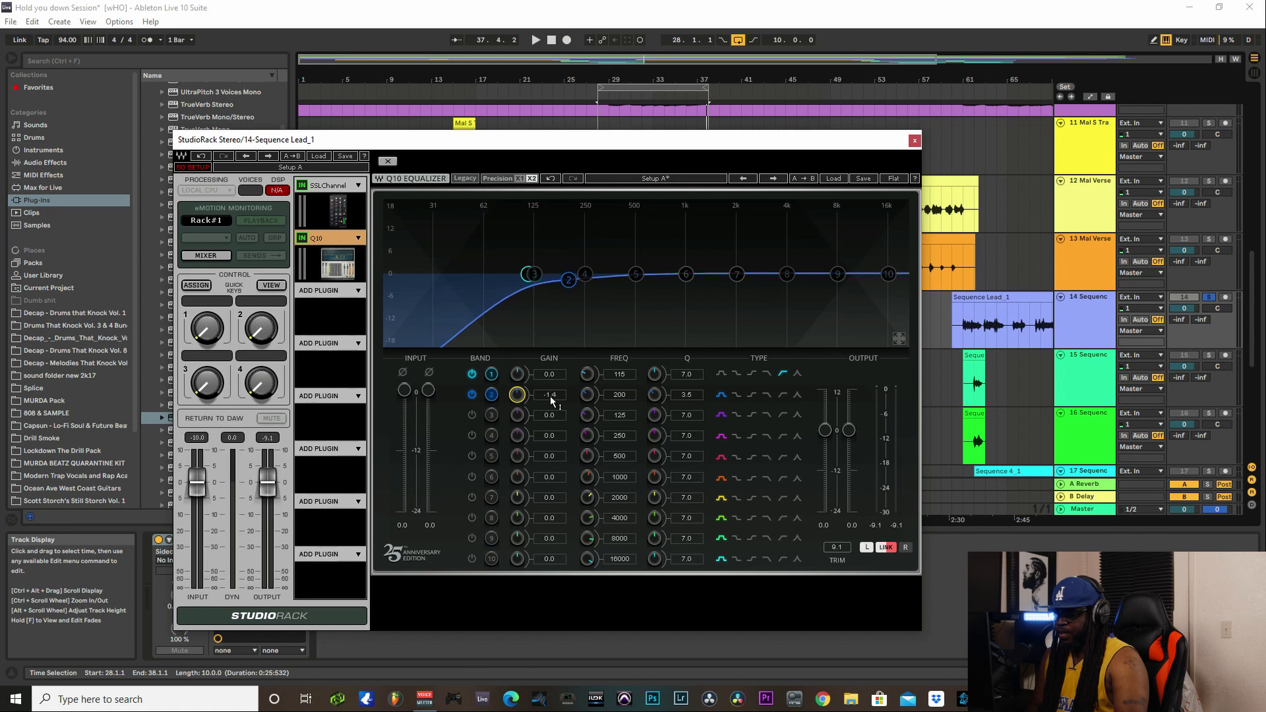
{"action": "scroll", "coordinate": [550, 396], "scroll_direction": "down", "scroll_amount": 3}
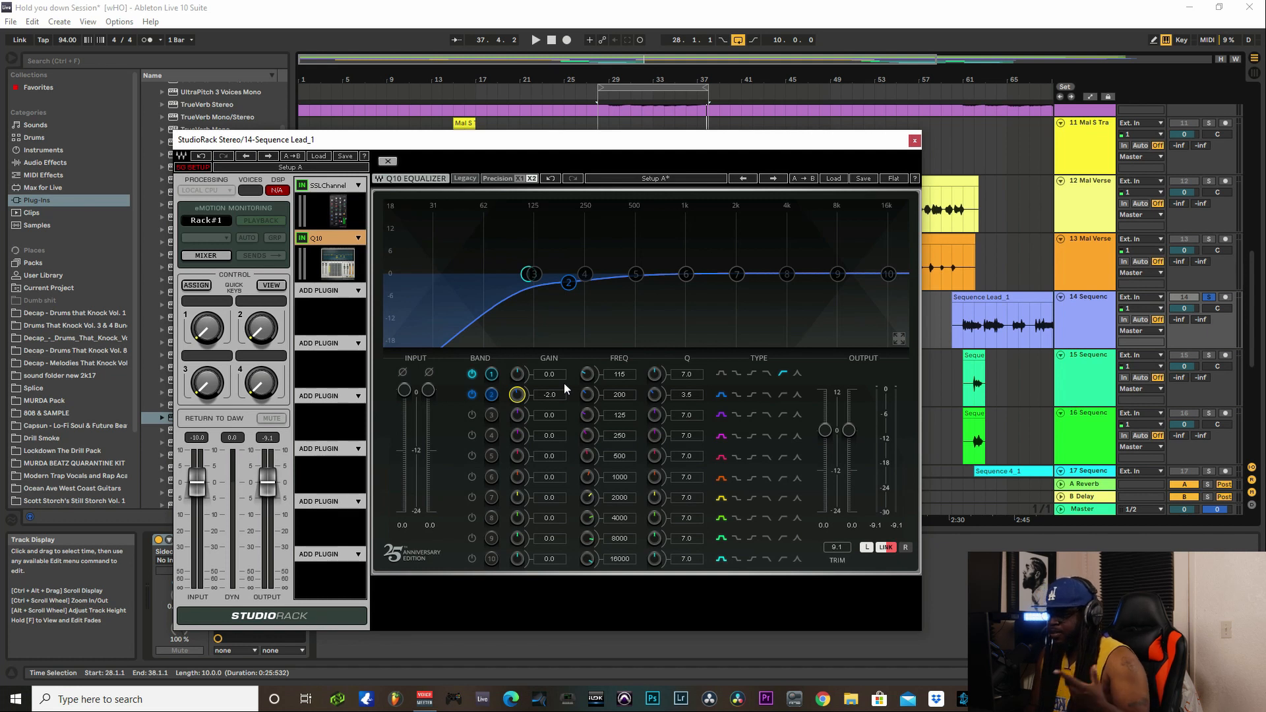
{"action": "left_click", "coordinate": [535, 40]}
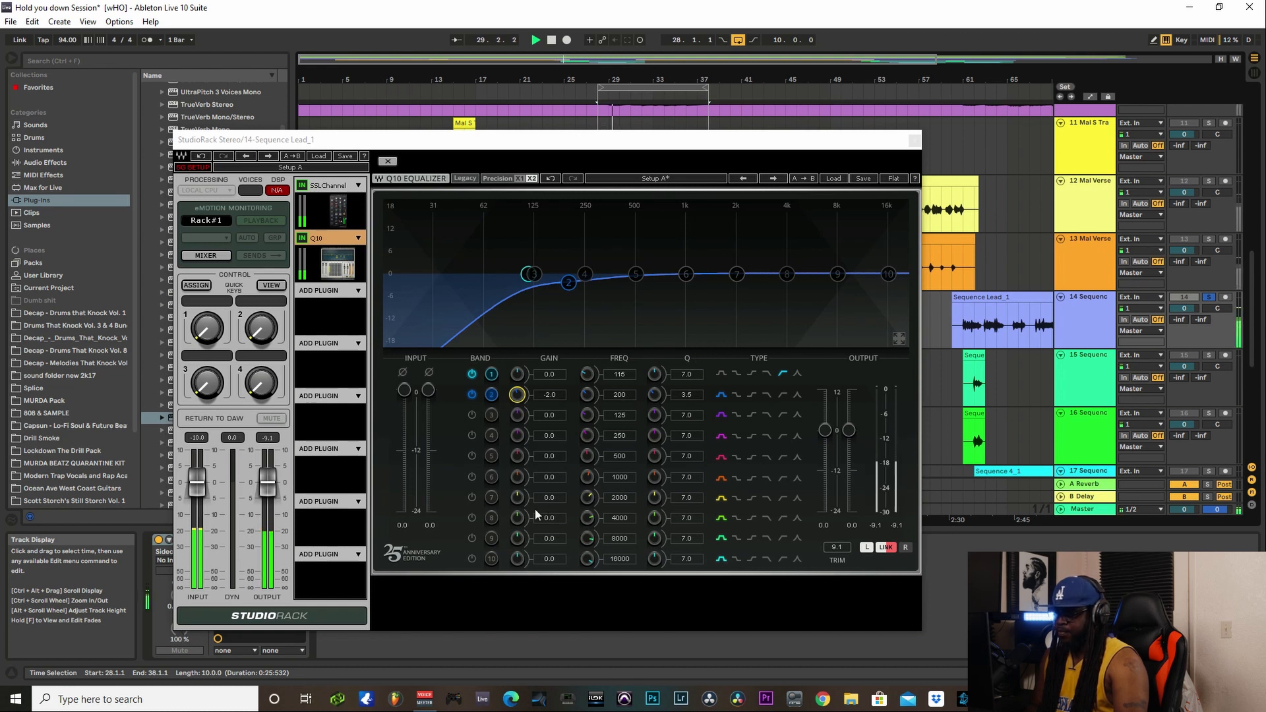
{"action": "left_click_drag", "start_coordinate": [552, 393], "coordinate": [553, 393]}
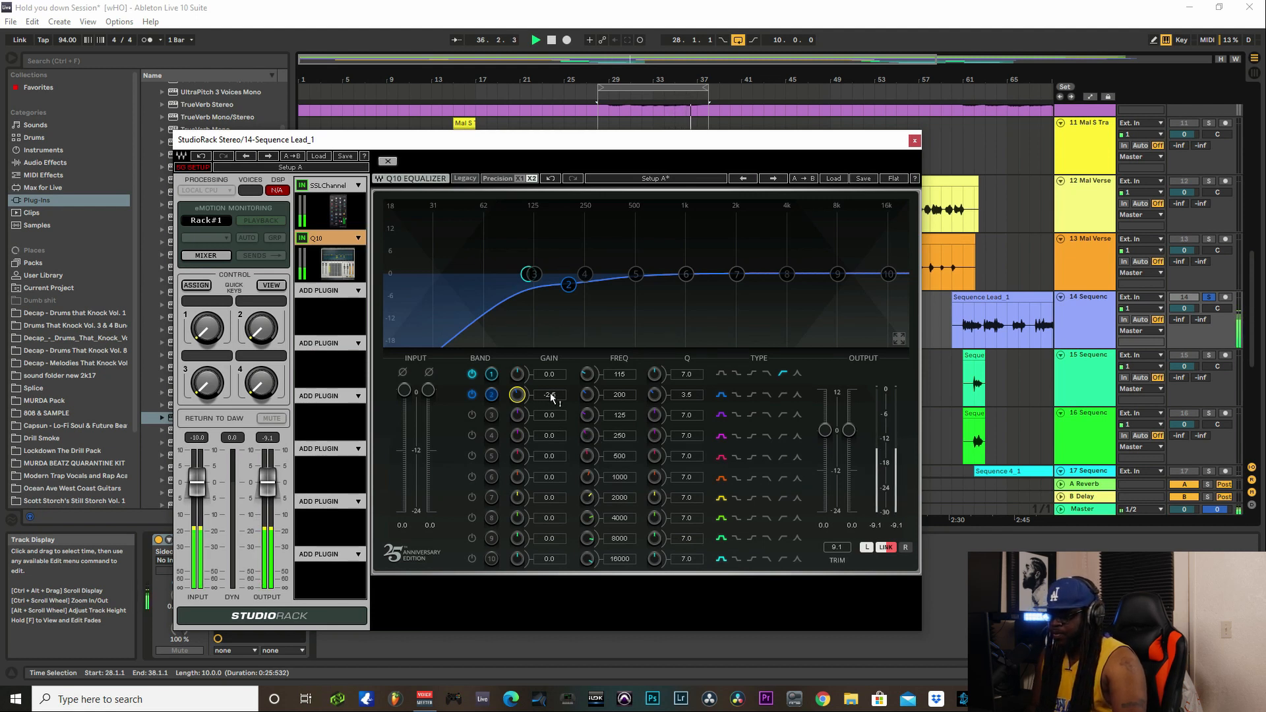
{"action": "scroll", "coordinate": [550, 393], "scroll_direction": "down", "scroll_amount": 4}
{"action": "left_click", "coordinate": [553, 39]}
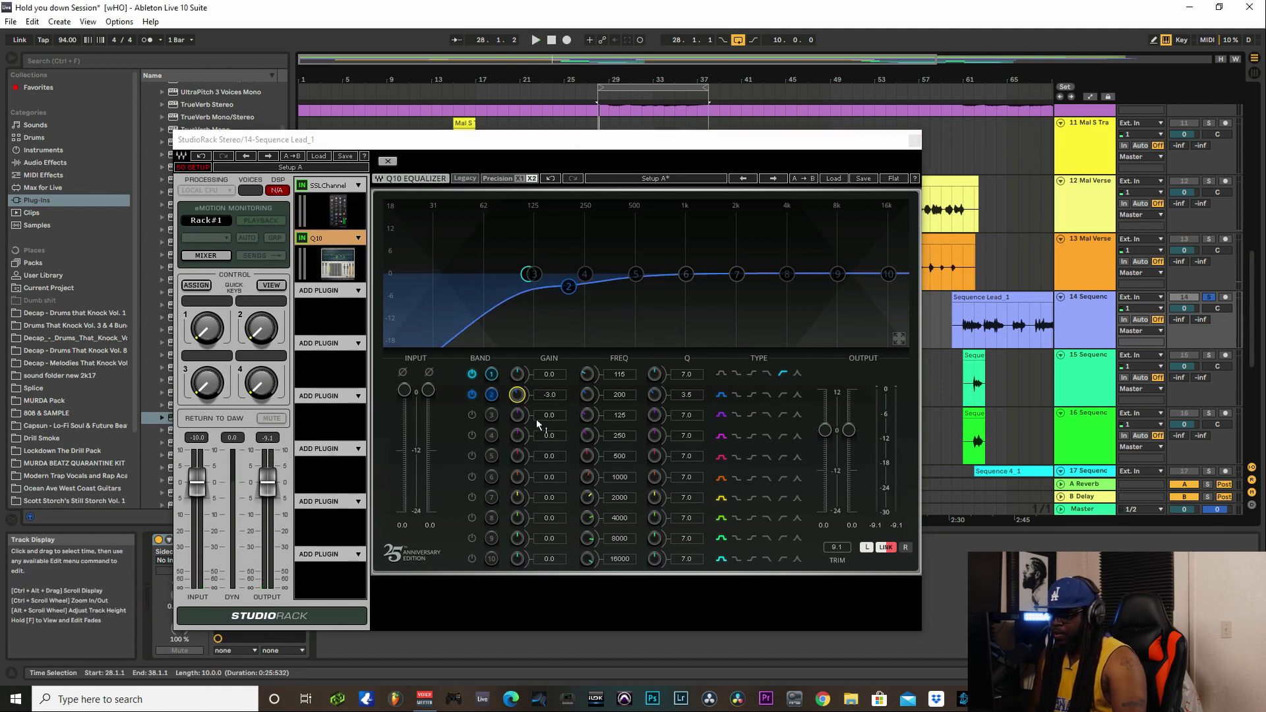
Step: Enable Q10 band 4 and set its frequency to 350 Hz and its Q to 3.5
{"action": "left_click", "coordinate": [484, 433]}
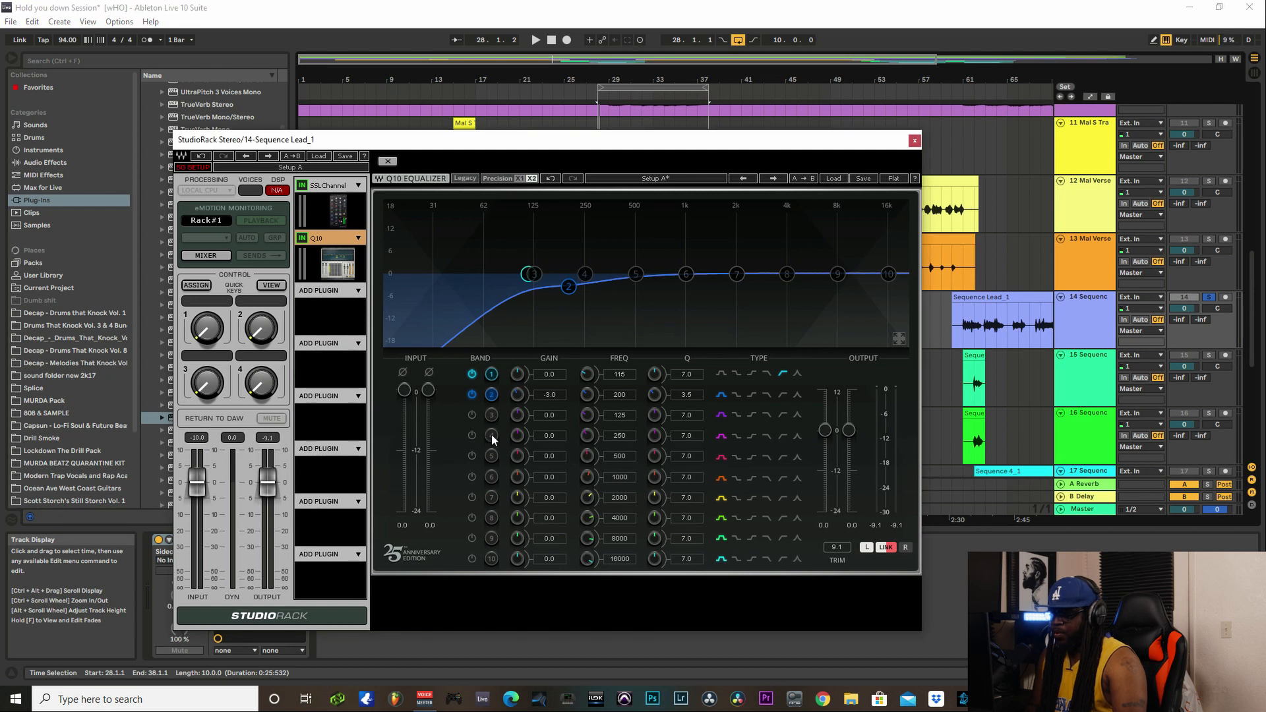
{"action": "left_click", "coordinate": [472, 436]}
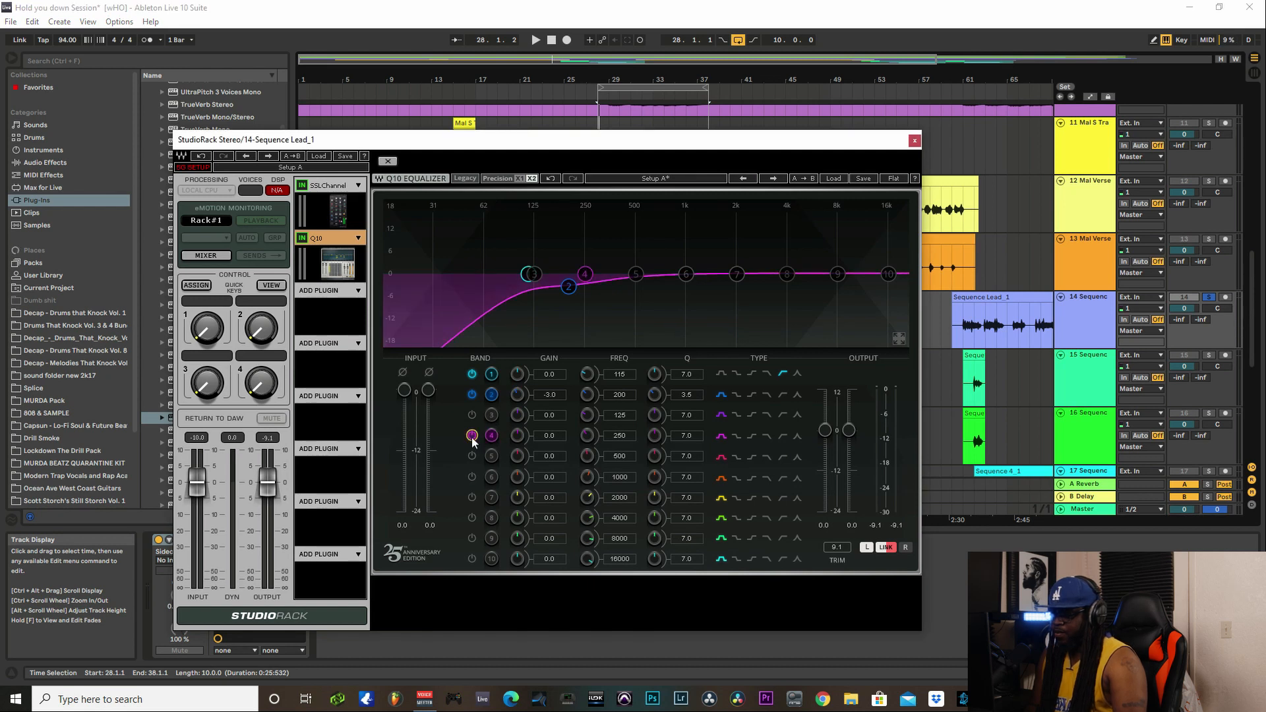
{"action": "left_click", "coordinate": [620, 436]}
{"action": "type", "text": "350"}
{"action": "key", "text": "Return"}
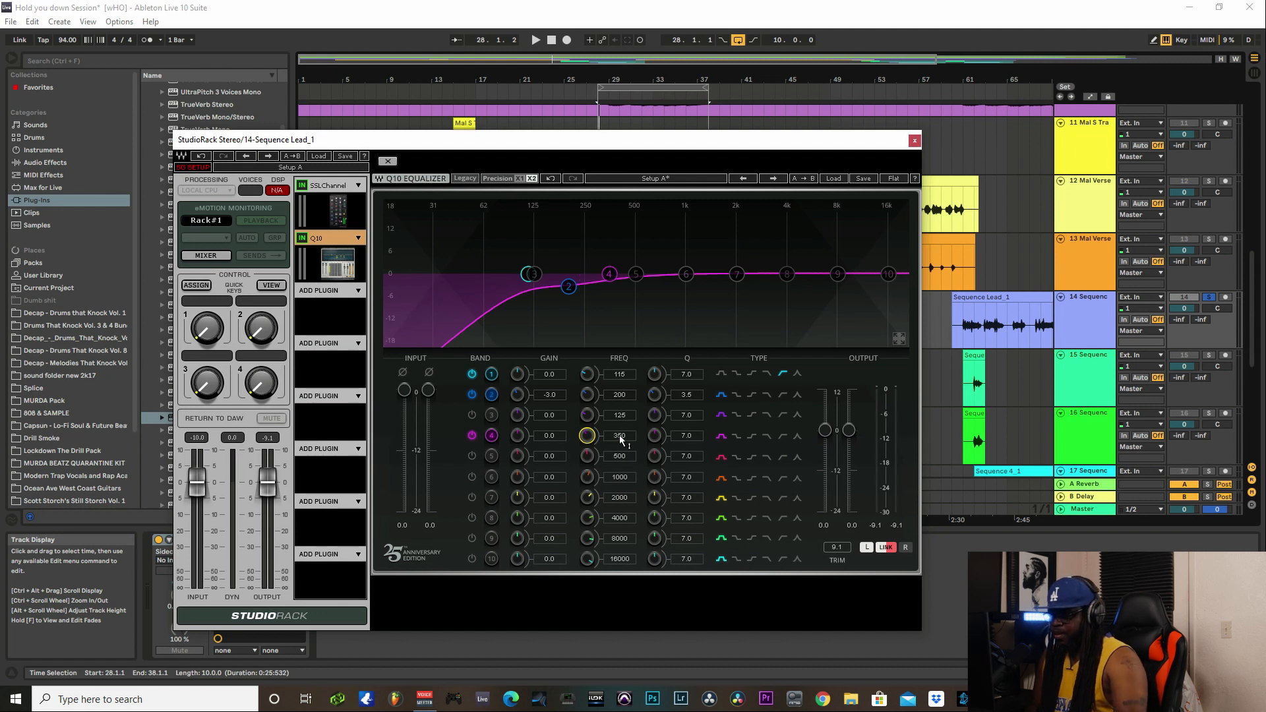
{"action": "scroll", "coordinate": [686, 437], "scroll_direction": "down", "scroll_amount": 3}
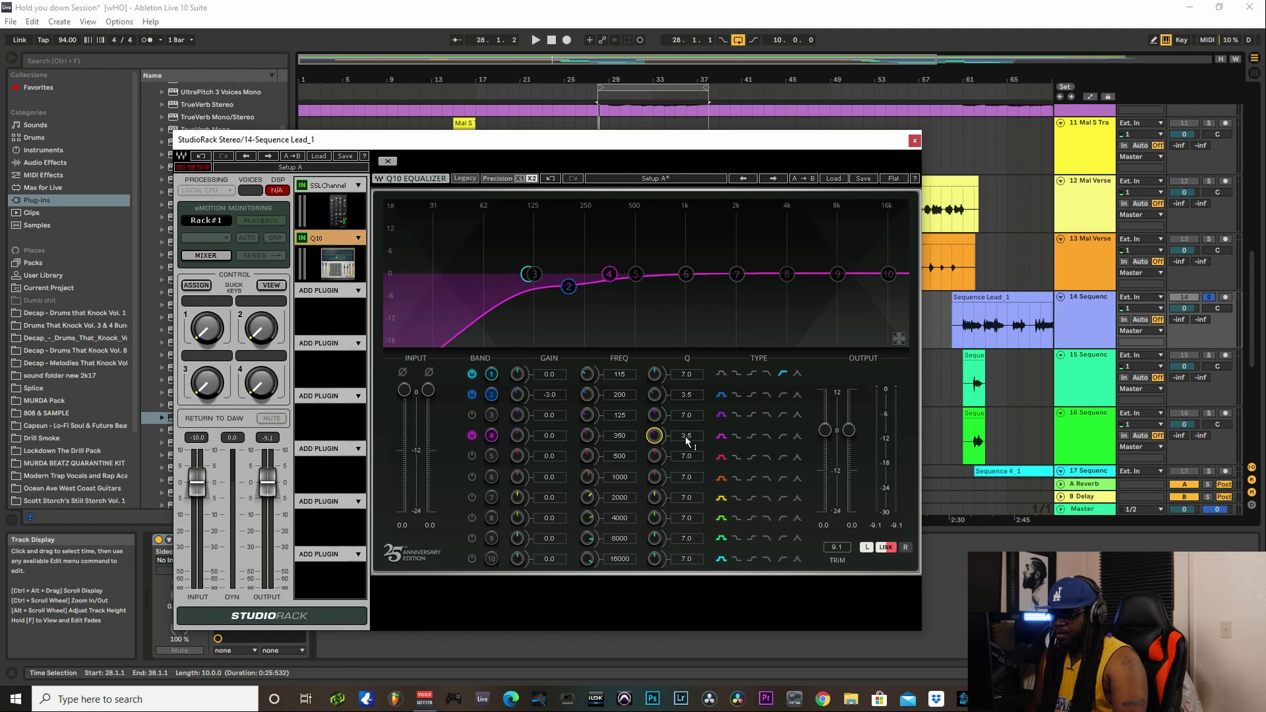
Step: Set the Q10 band 4 gain to -2.5 dB
{"action": "scroll", "coordinate": [556, 434], "scroll_direction": "down", "scroll_amount": 6}
{"action": "scroll", "coordinate": [556, 433], "scroll_direction": "down", "scroll_amount": 3}
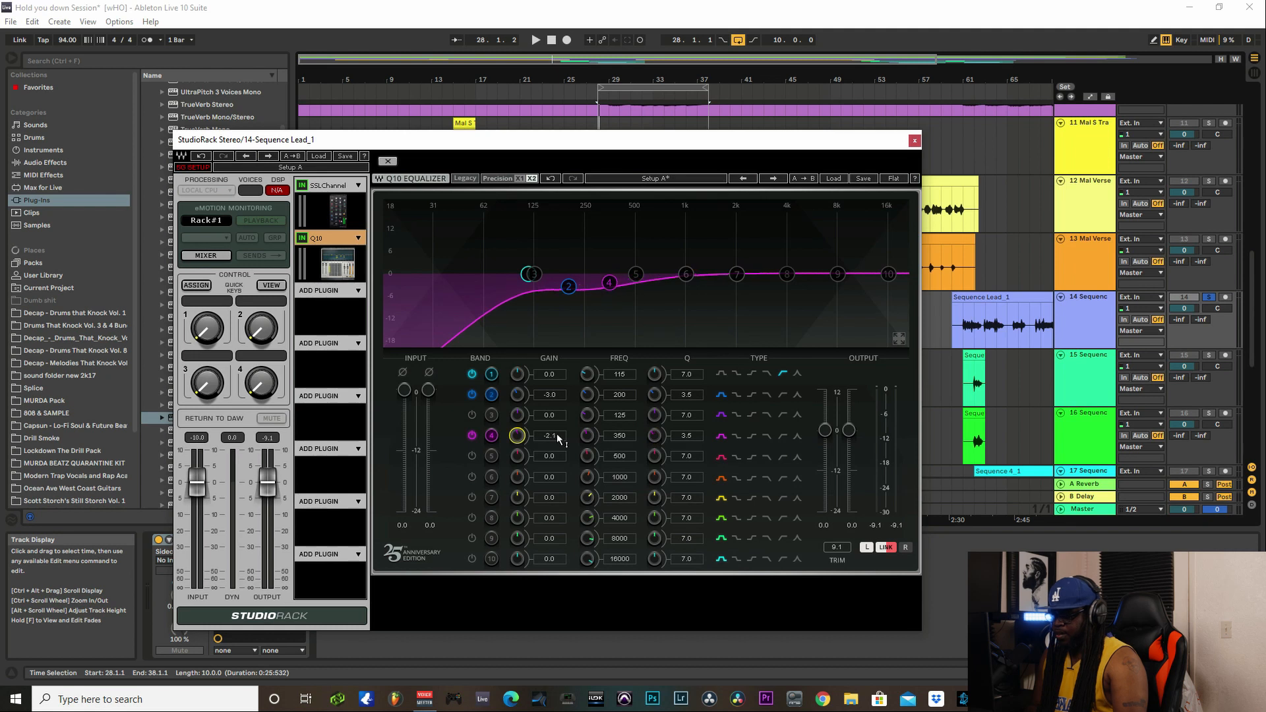
{"action": "scroll", "coordinate": [556, 433], "scroll_direction": "up", "scroll_amount": 2}
{"action": "scroll", "coordinate": [556, 433], "scroll_direction": "down", "scroll_amount": 2}
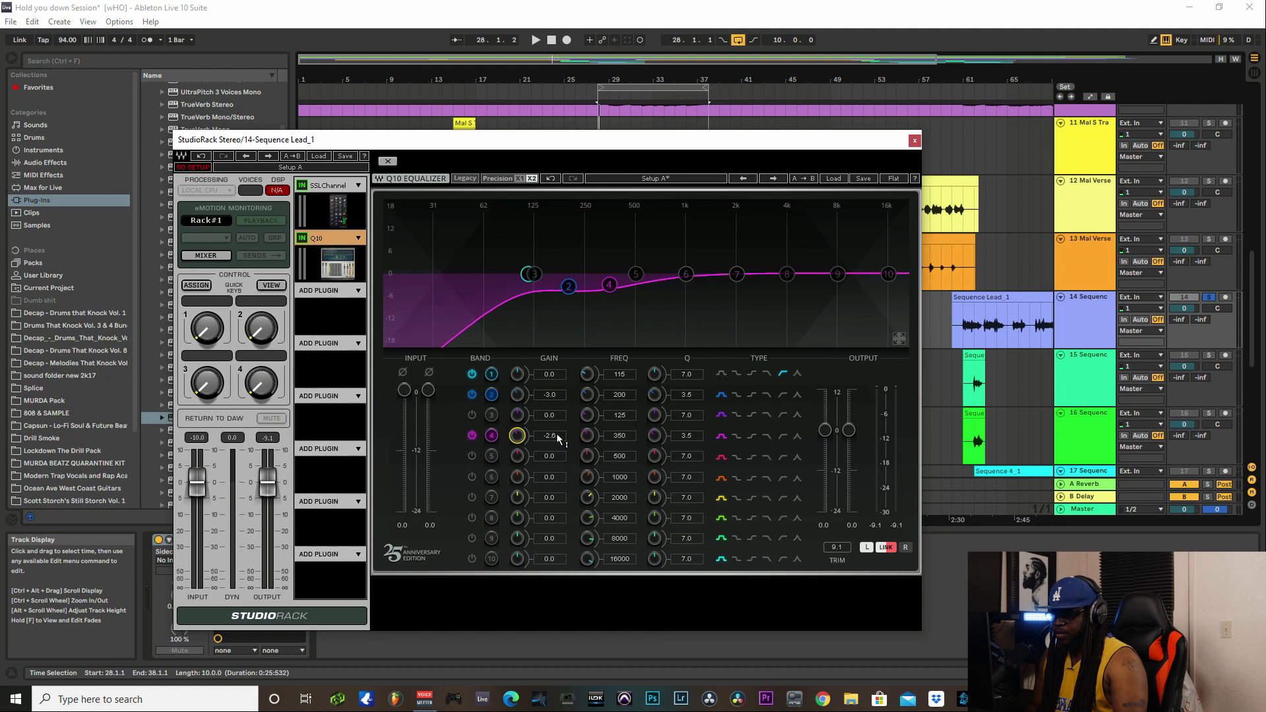
Step: Play the looped vocal, compare it with StudioRack bypassed and re-enabled, and stop playback
{"action": "left_click", "coordinate": [537, 41]}
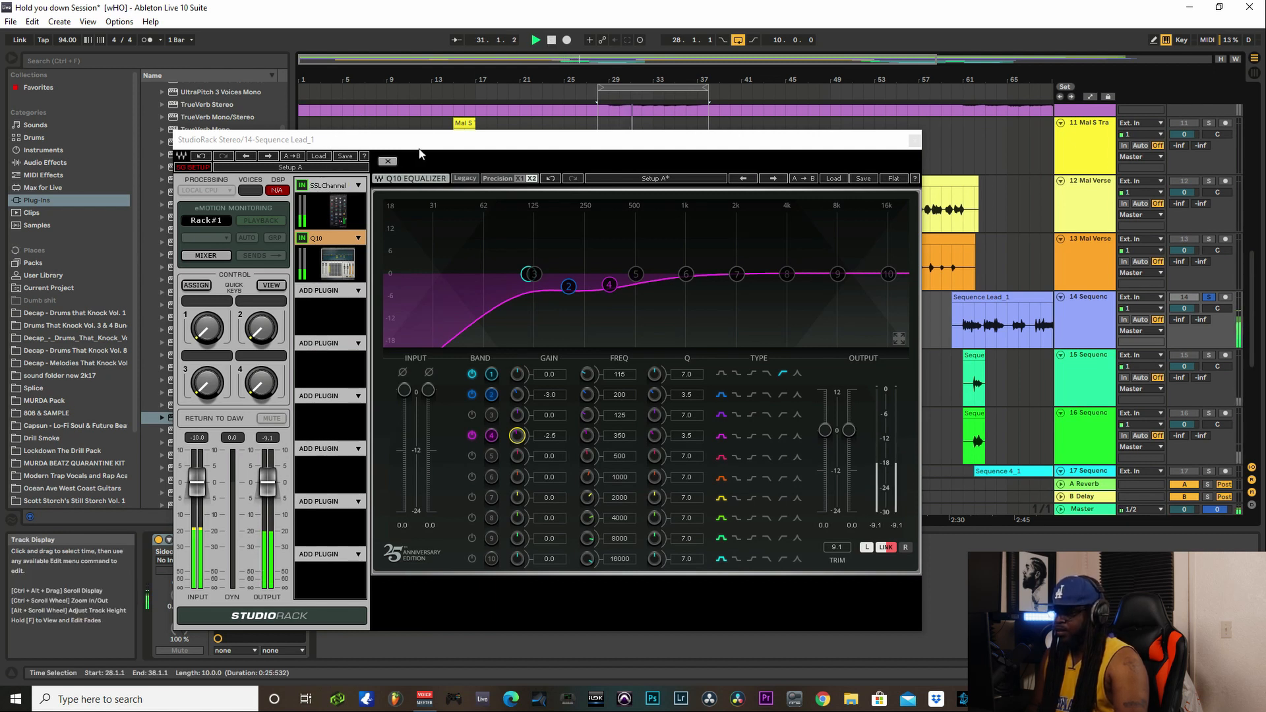
{"action": "left_click_drag", "start_coordinate": [415, 138], "coordinate": [621, 122]}
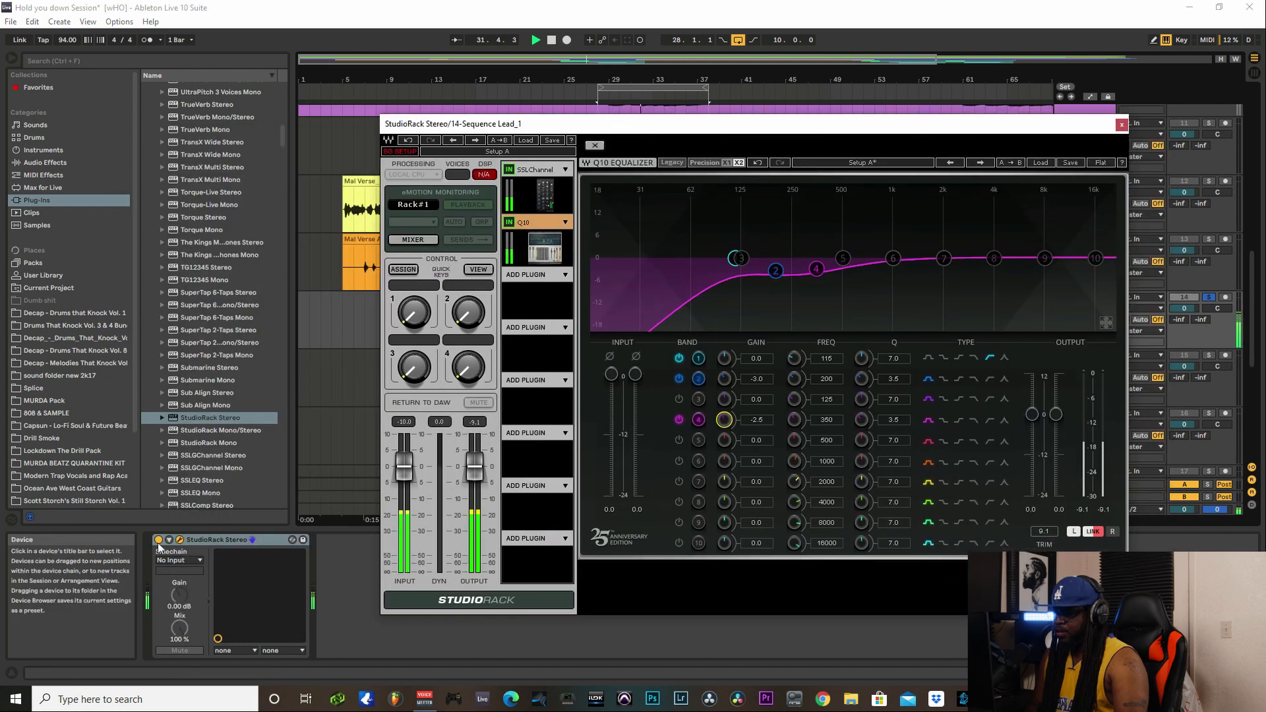
{"action": "left_click", "coordinate": [158, 540]}
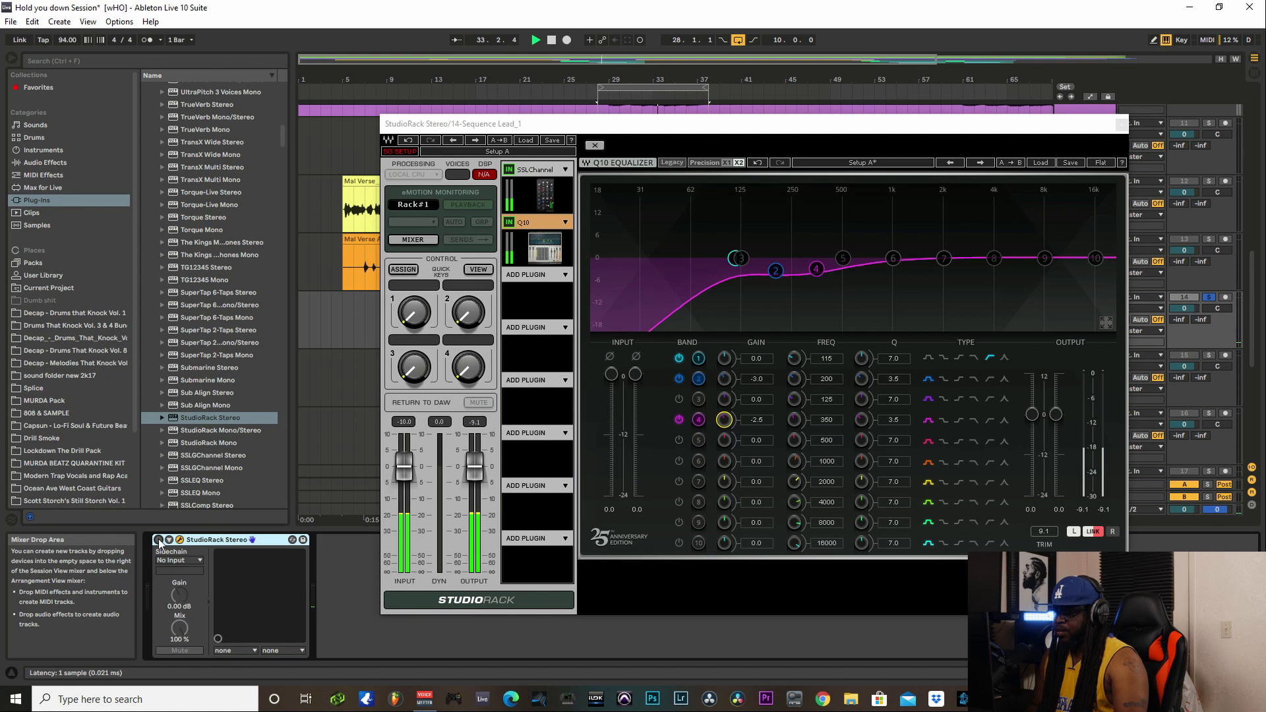
{"action": "left_click", "coordinate": [158, 540]}
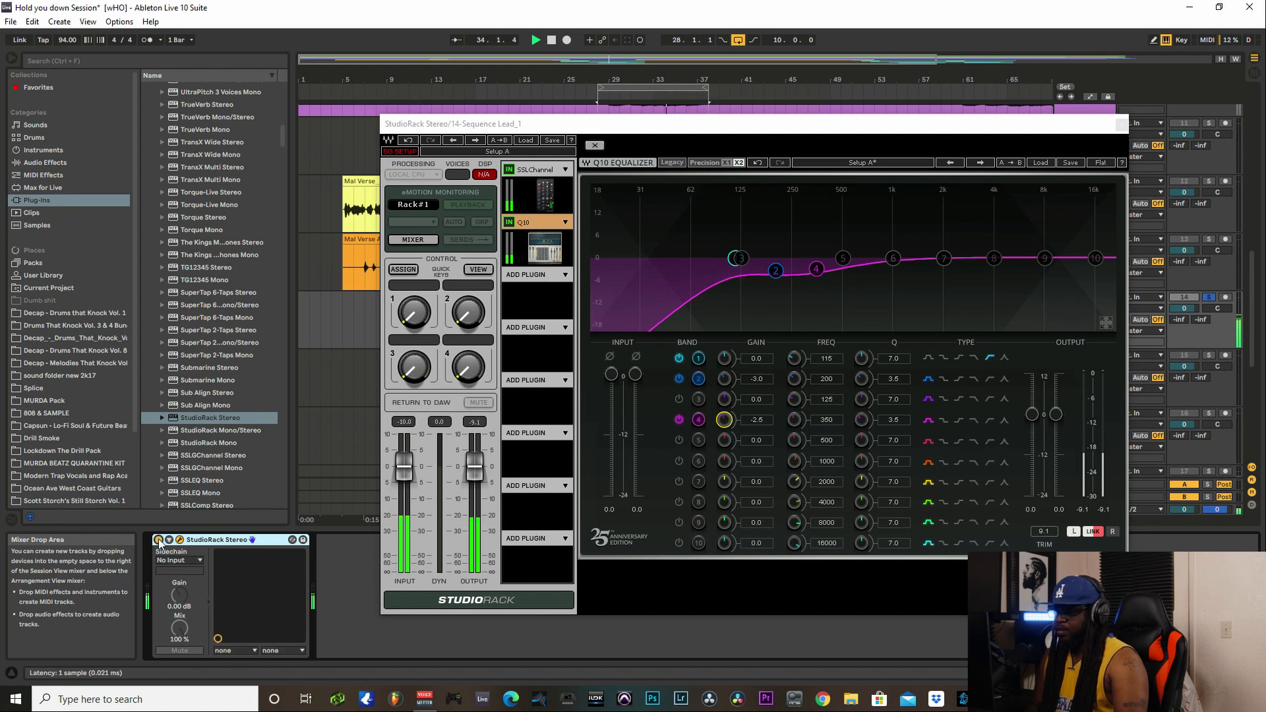
{"action": "double_click", "coordinate": [551, 39]}
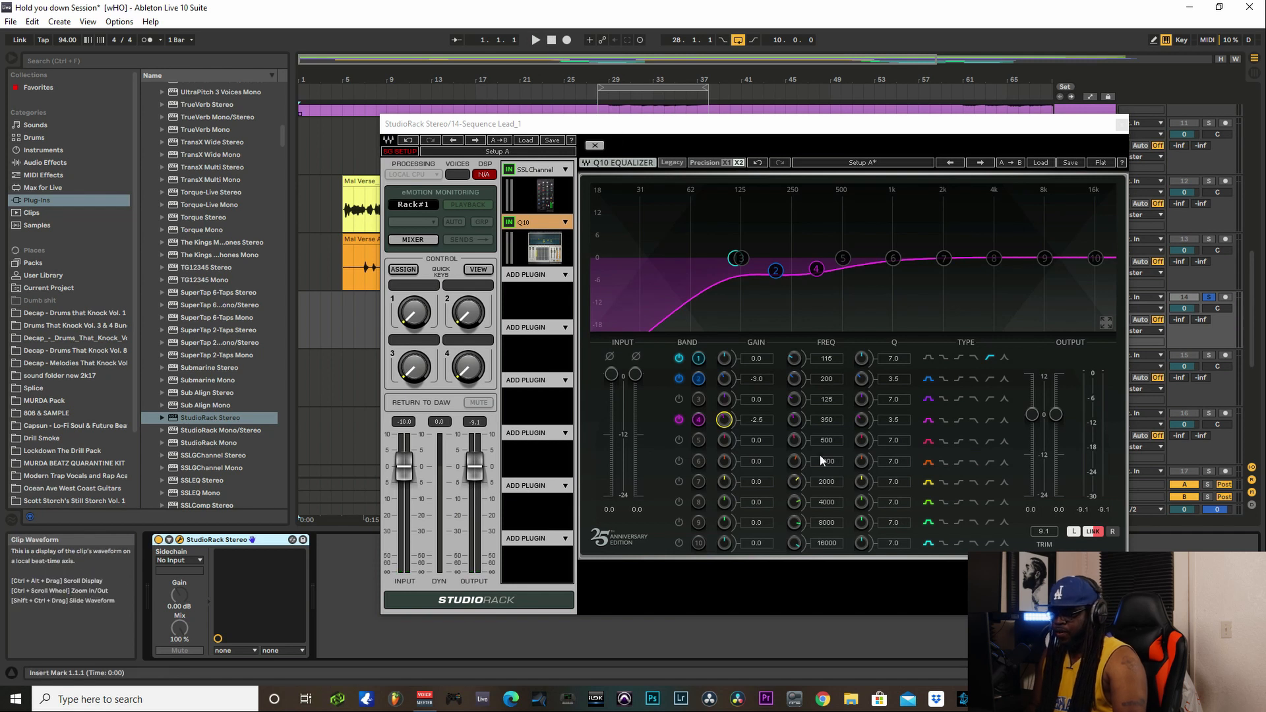
Step: Enable Q10 band 5 at 500 Hz with a Q of 6.0 and a gain of -2.0 dB
{"action": "left_click", "coordinate": [677, 442]}
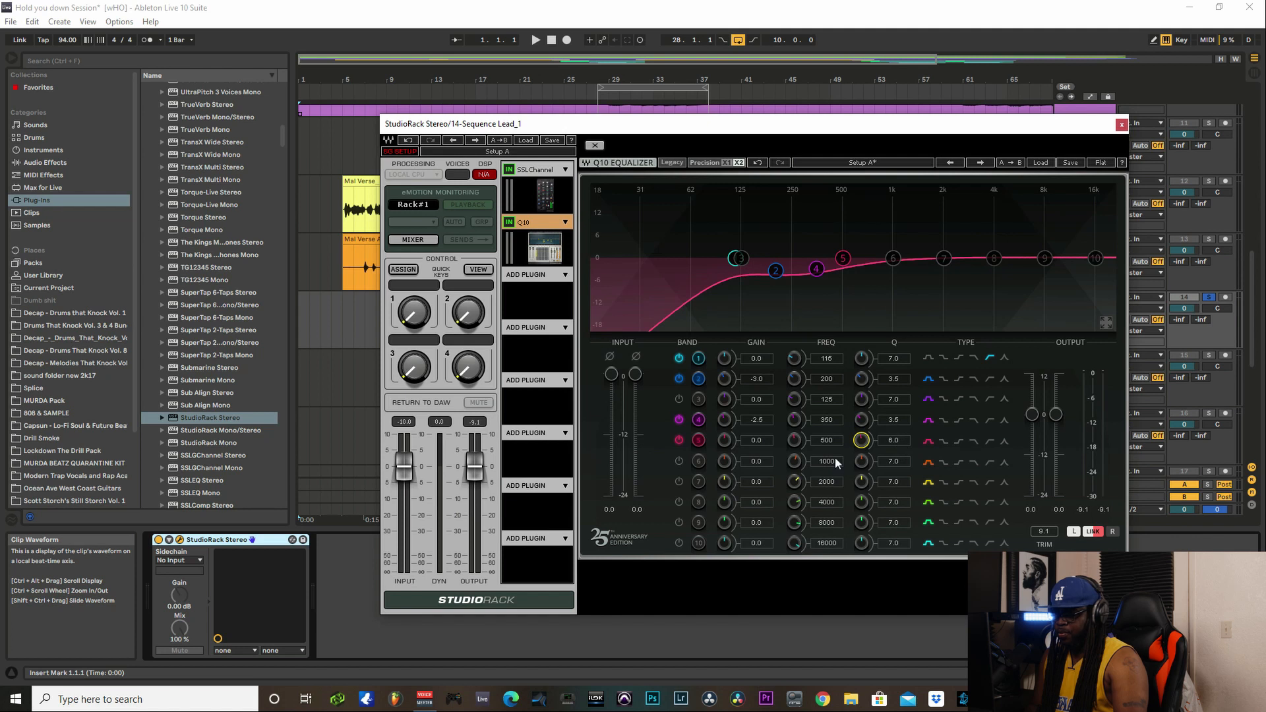
{"action": "scroll", "coordinate": [758, 441], "scroll_direction": "down", "scroll_amount": 10}
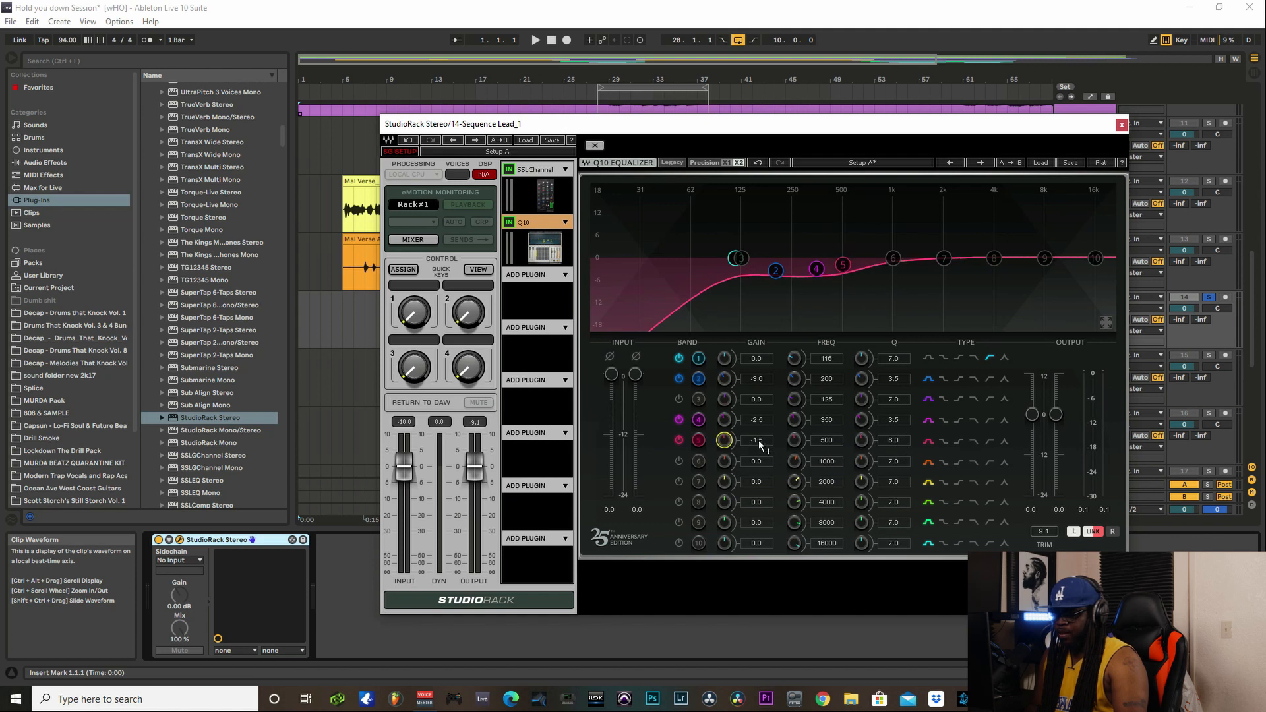
{"action": "scroll", "coordinate": [758, 441], "scroll_direction": "down", "scroll_amount": 3}
Step: Listen to the vocal in the looped section with the band 5 cut, and stop playback
{"action": "key", "text": "space"}
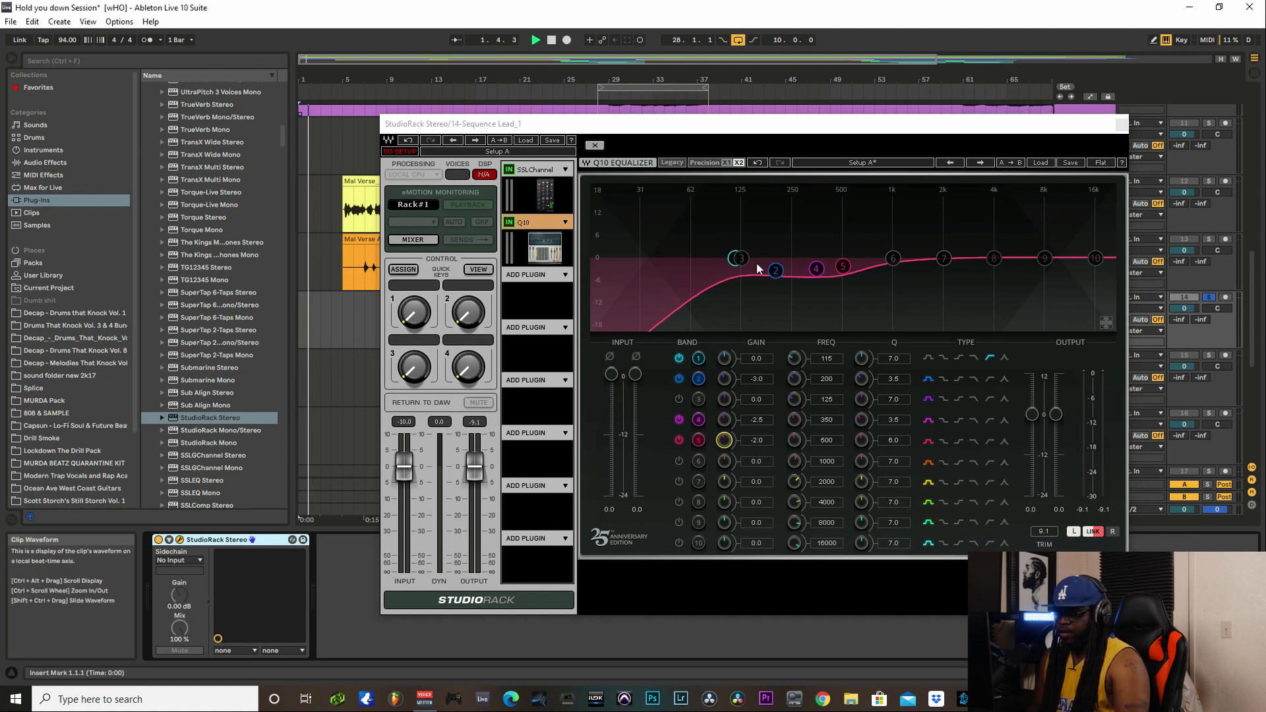
{"action": "left_click", "coordinate": [599, 112]}
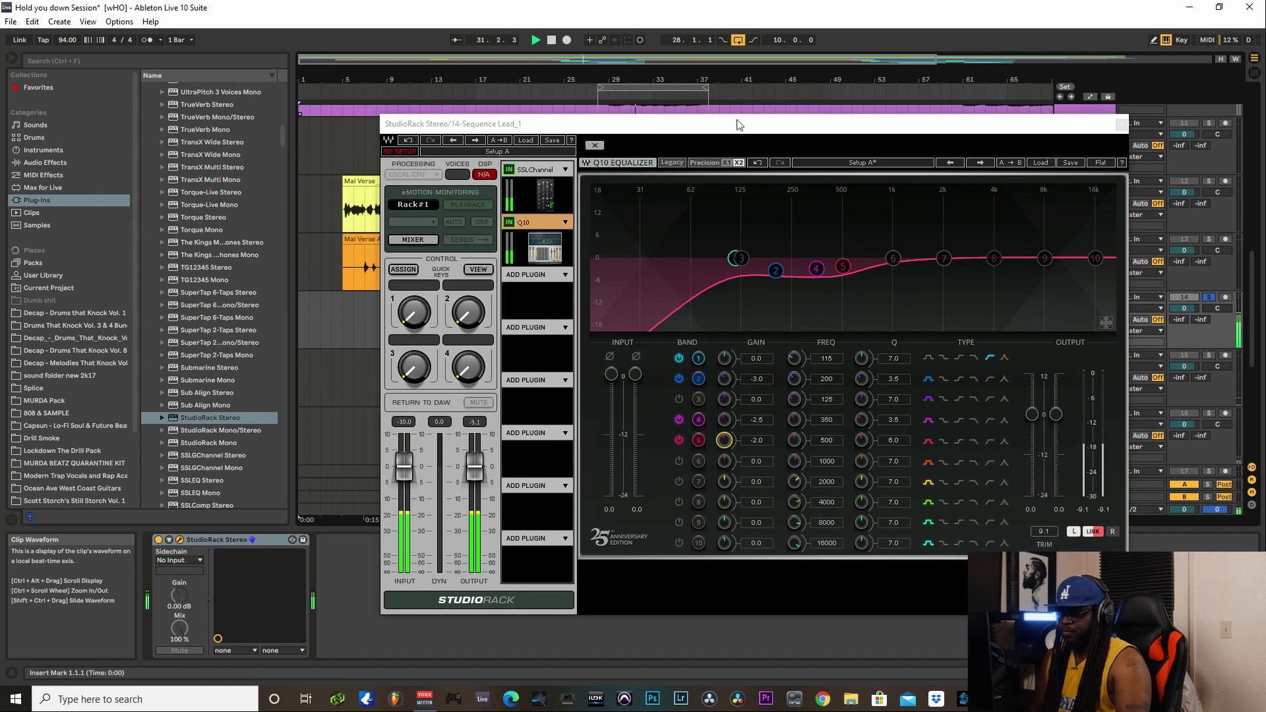
{"action": "left_click", "coordinate": [551, 41]}
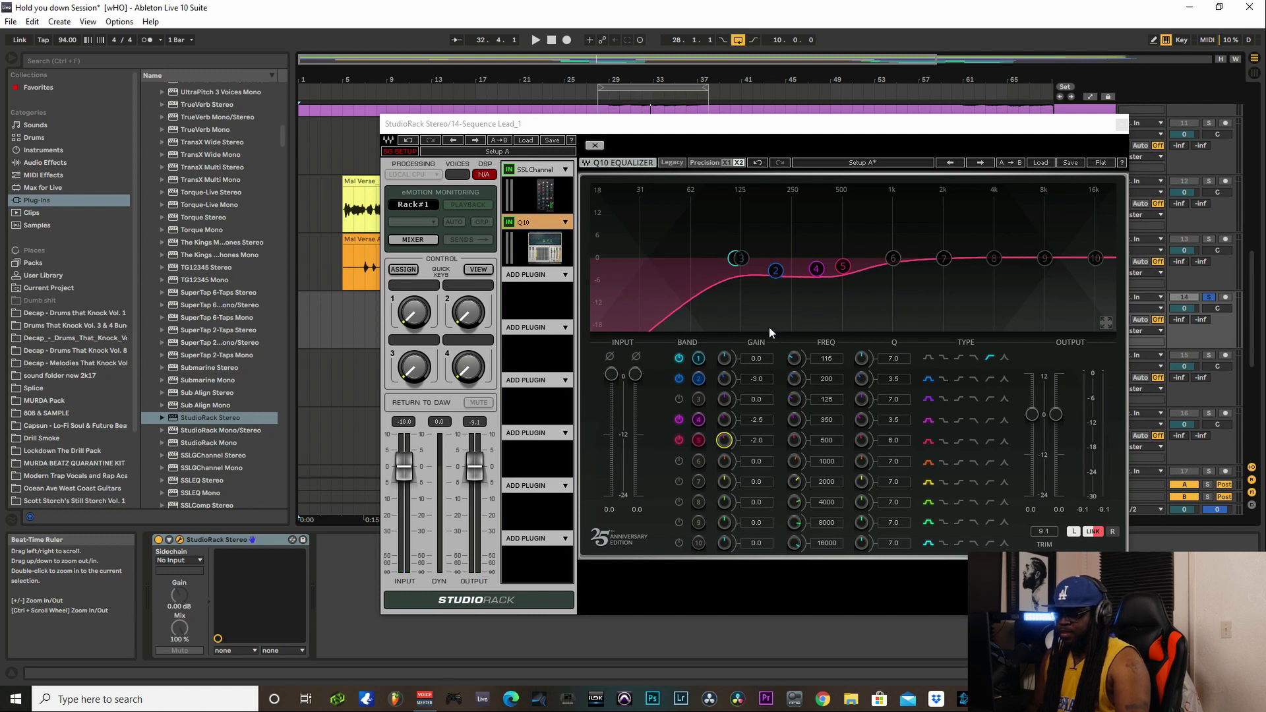
Step: Replay the loop while toggling StudioRack to compare the processed vocal with the original, and take track 14 out of solo
{"action": "left_click_drag", "start_coordinate": [741, 134], "coordinate": [761, 150]}
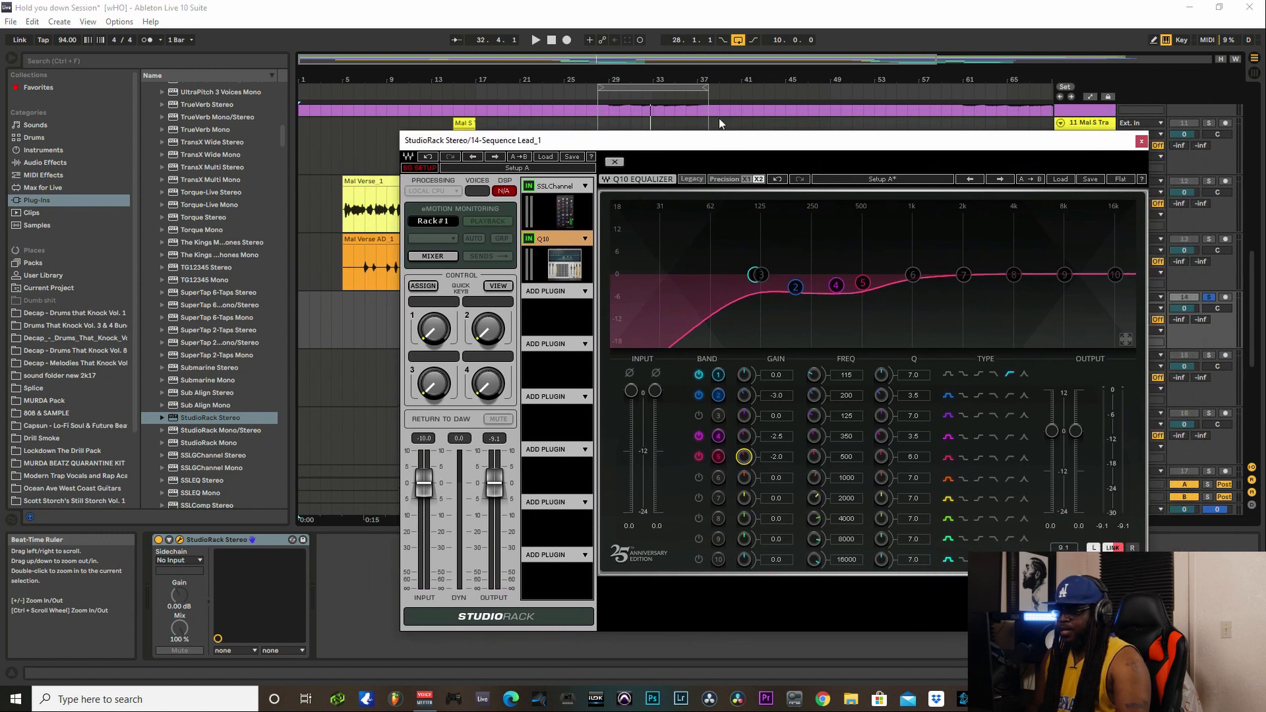
{"action": "left_click", "coordinate": [535, 41]}
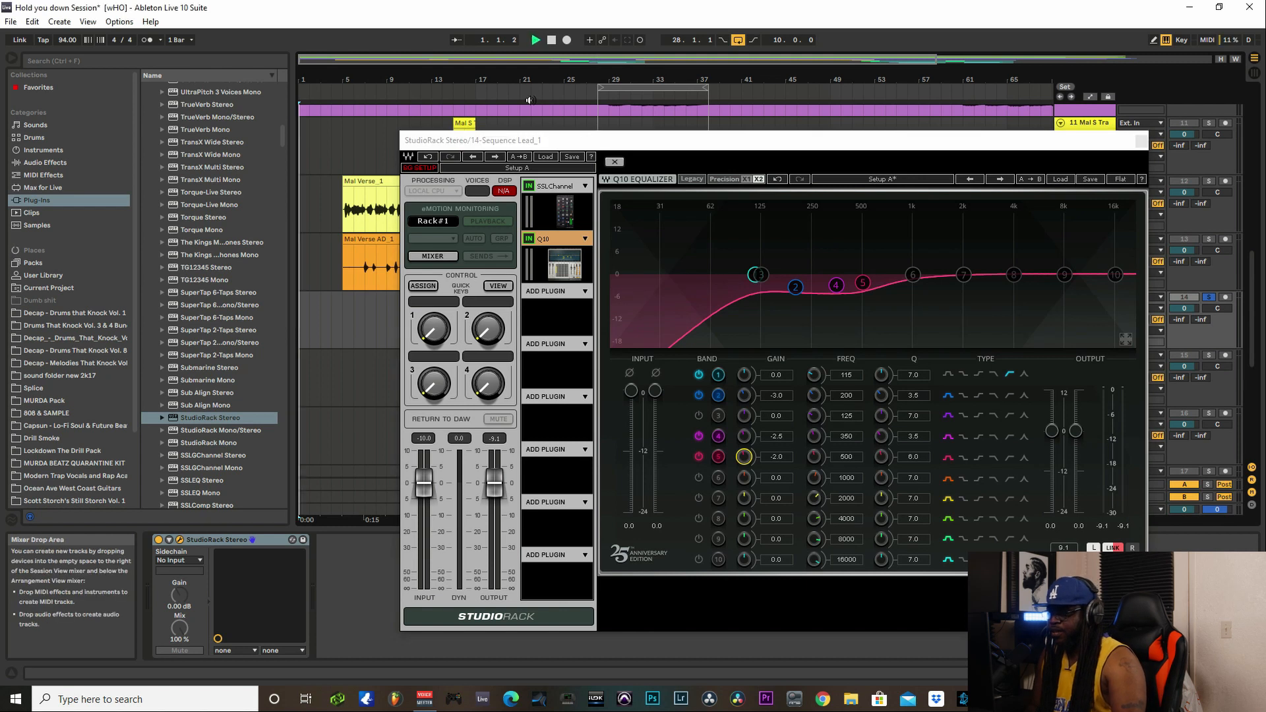
{"action": "left_click", "coordinate": [625, 86]}
{"action": "left_click", "coordinate": [536, 41]}
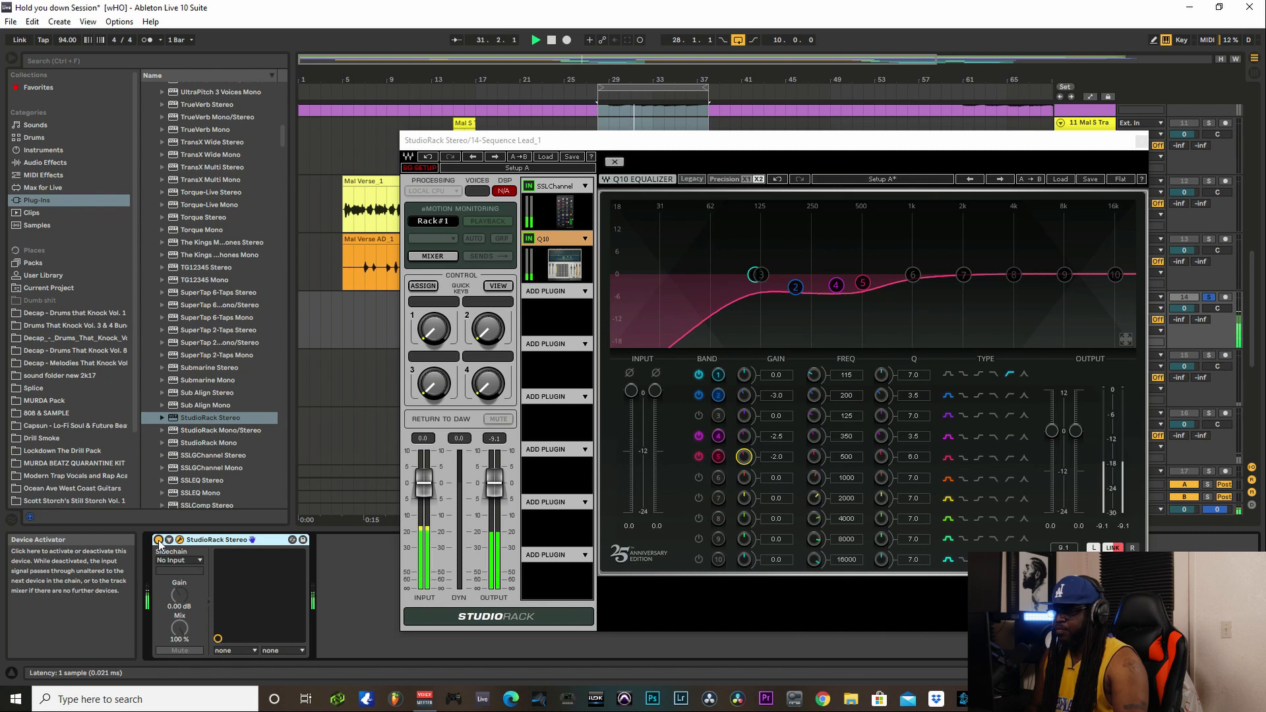
{"action": "left_click", "coordinate": [159, 540]}
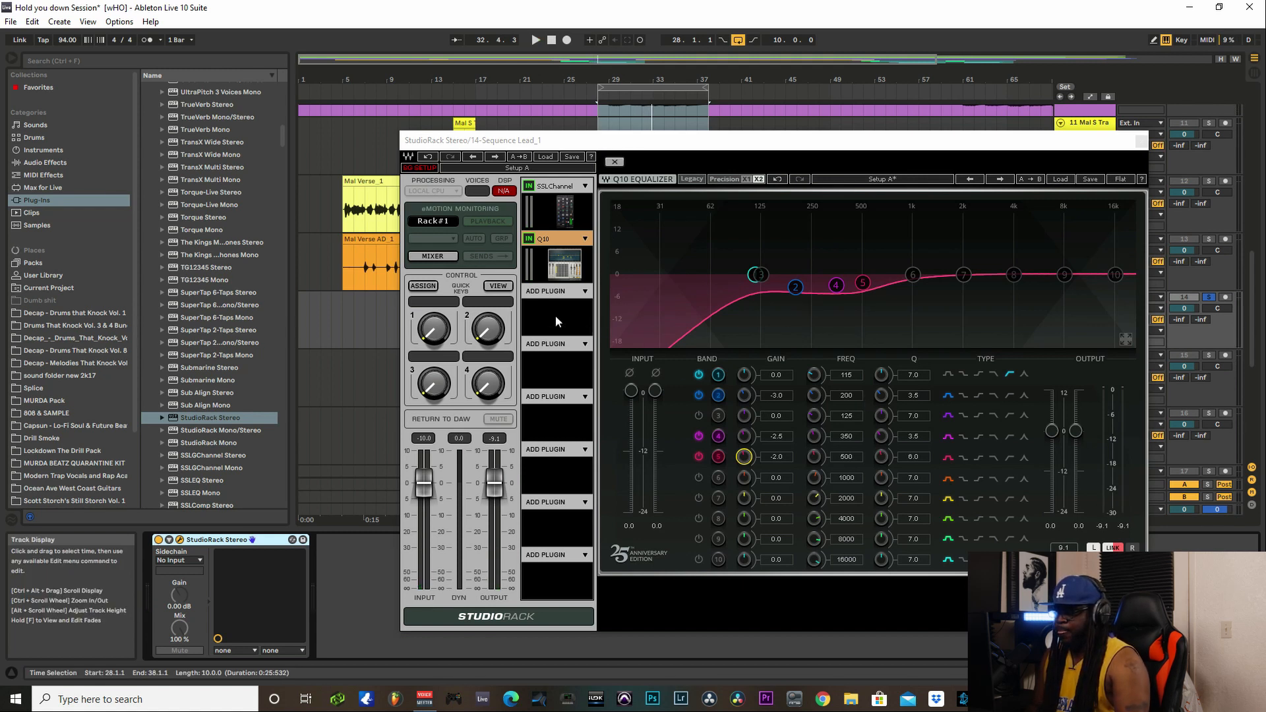
{"action": "left_click", "coordinate": [1209, 299]}
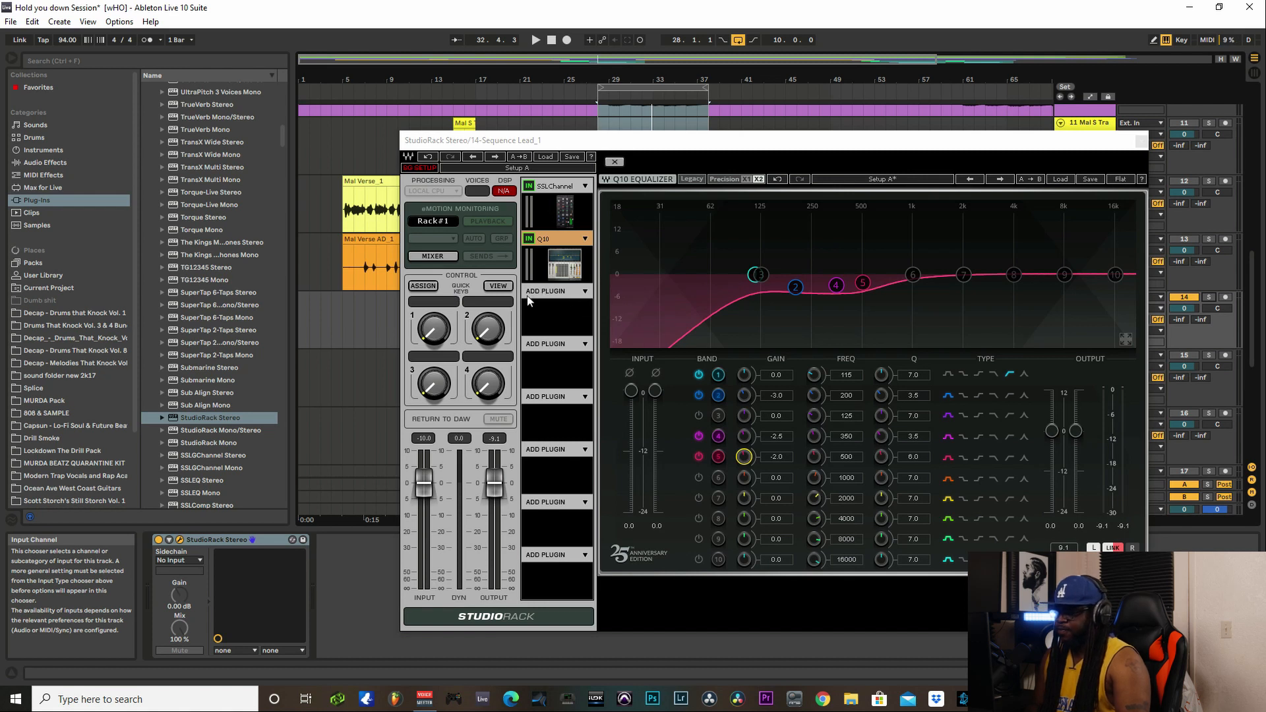
Step: Show the SSLChannel in the rack and assign its ExpThresh parameter to StudioRack quick key 1
{"action": "left_click", "coordinate": [564, 190]}
{"action": "left_click", "coordinate": [563, 189]}
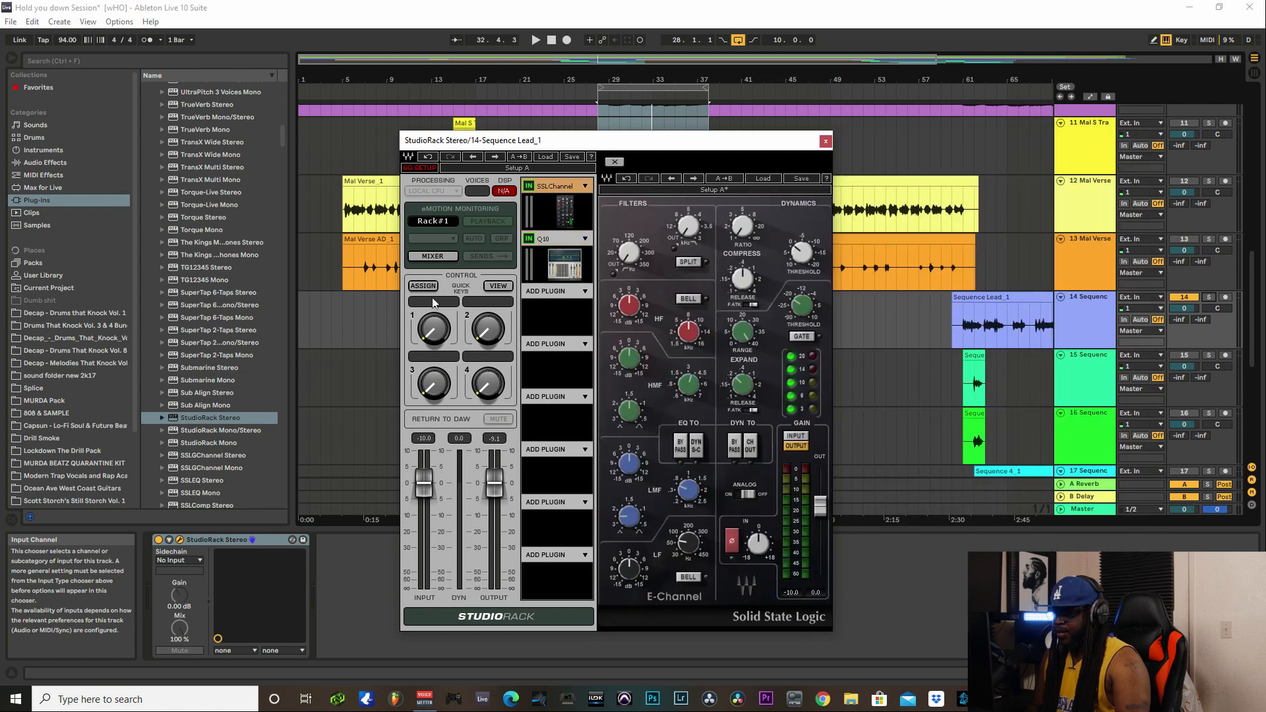
{"action": "right_click", "coordinate": [435, 328]}
{"action": "mouse_move", "coordinate": [482, 337]}
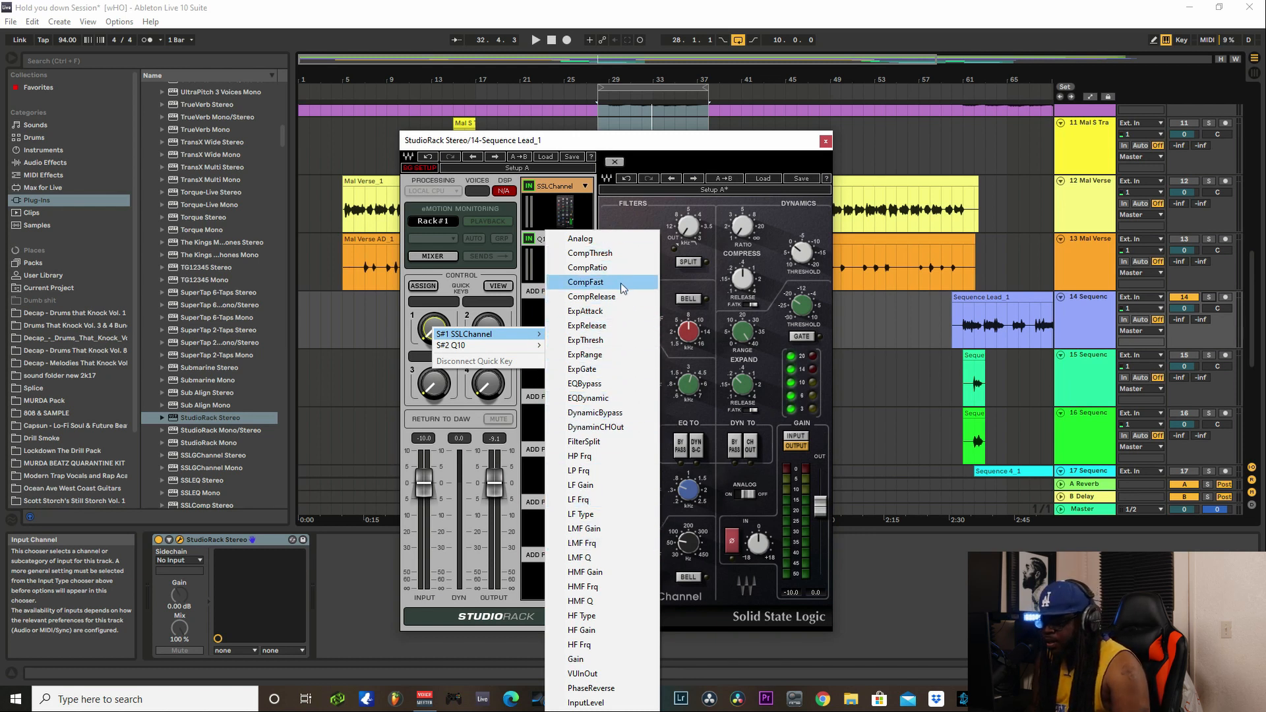
{"action": "left_click", "coordinate": [623, 341]}
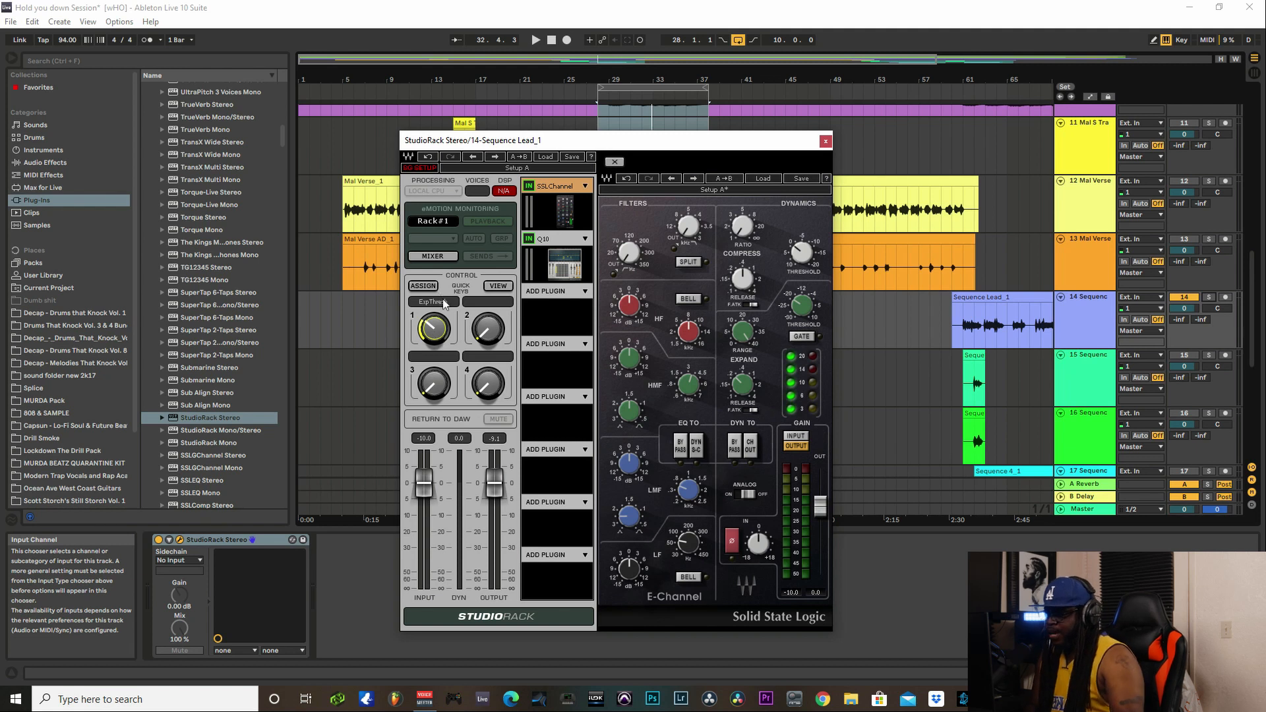
{"action": "left_click_drag", "start_coordinate": [432, 330], "coordinate": [432, 328]}
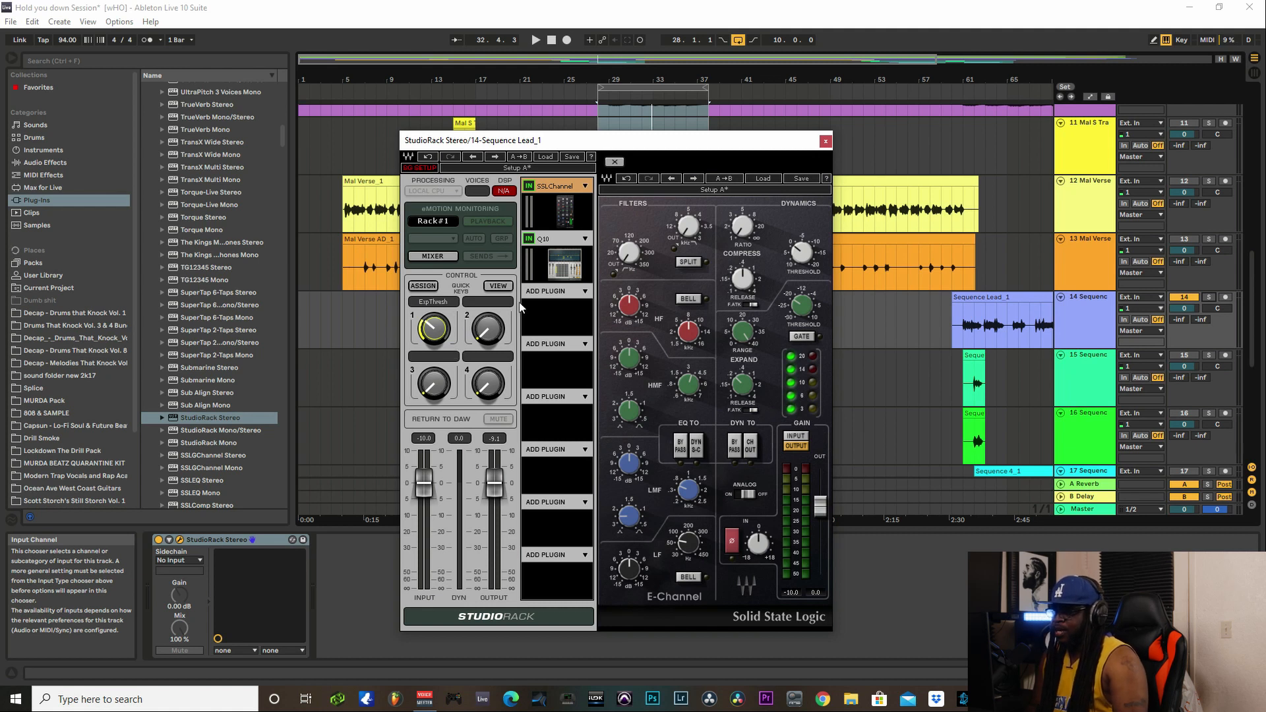
Step: Load the CLA-2A compressor from the Dynamics category into the third StudioRack slot and start playback of the loop
{"action": "left_click", "coordinate": [586, 296]}
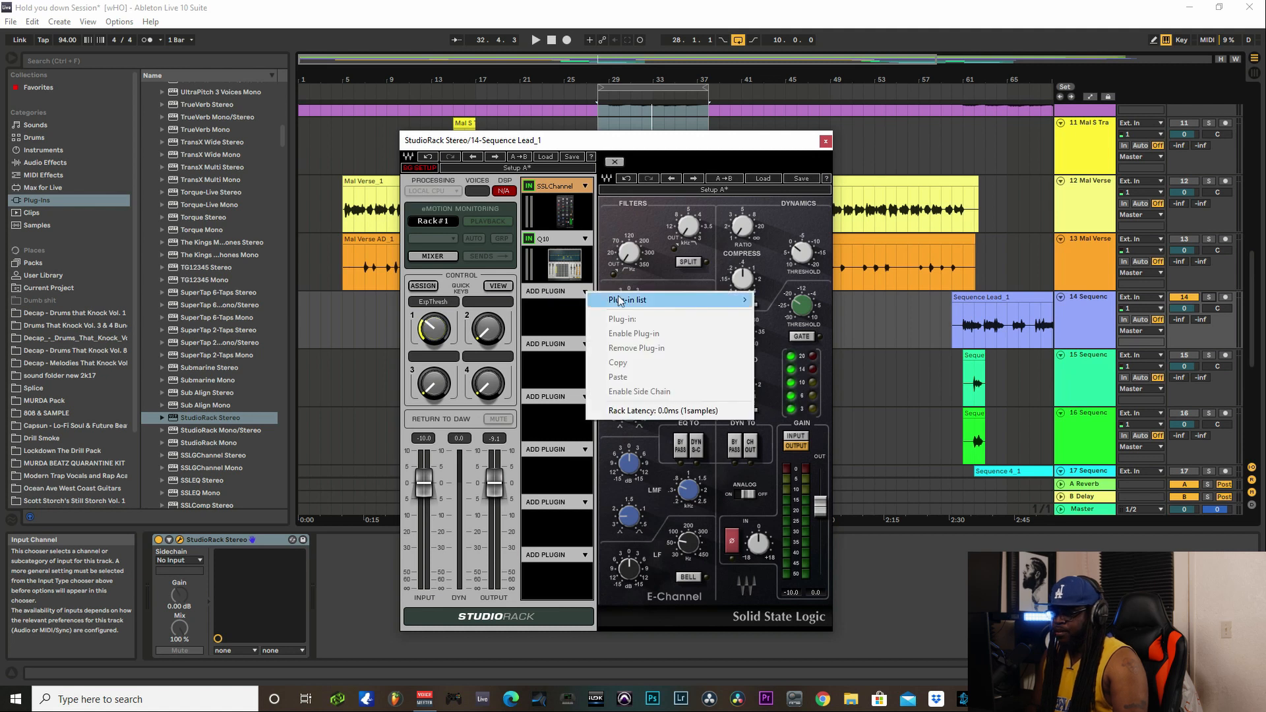
{"action": "mouse_move", "coordinate": [623, 301]}
{"action": "mouse_move", "coordinate": [825, 307]}
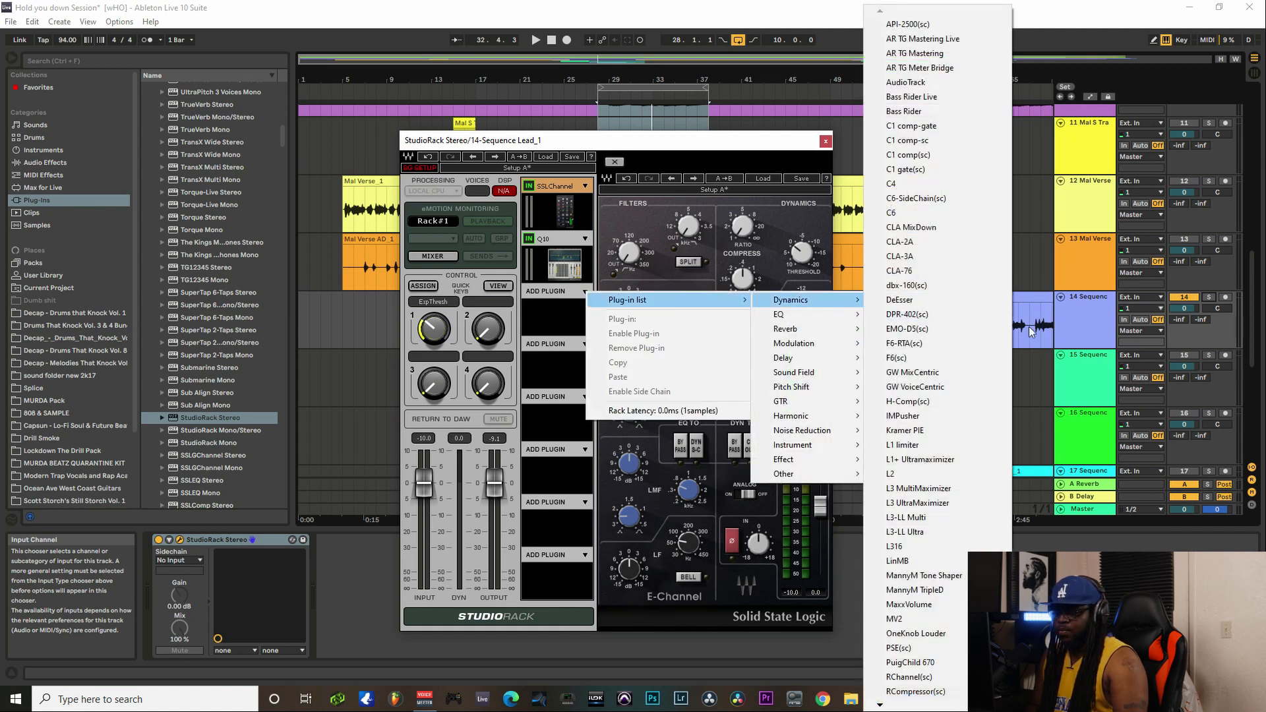
{"action": "left_click", "coordinate": [944, 243]}
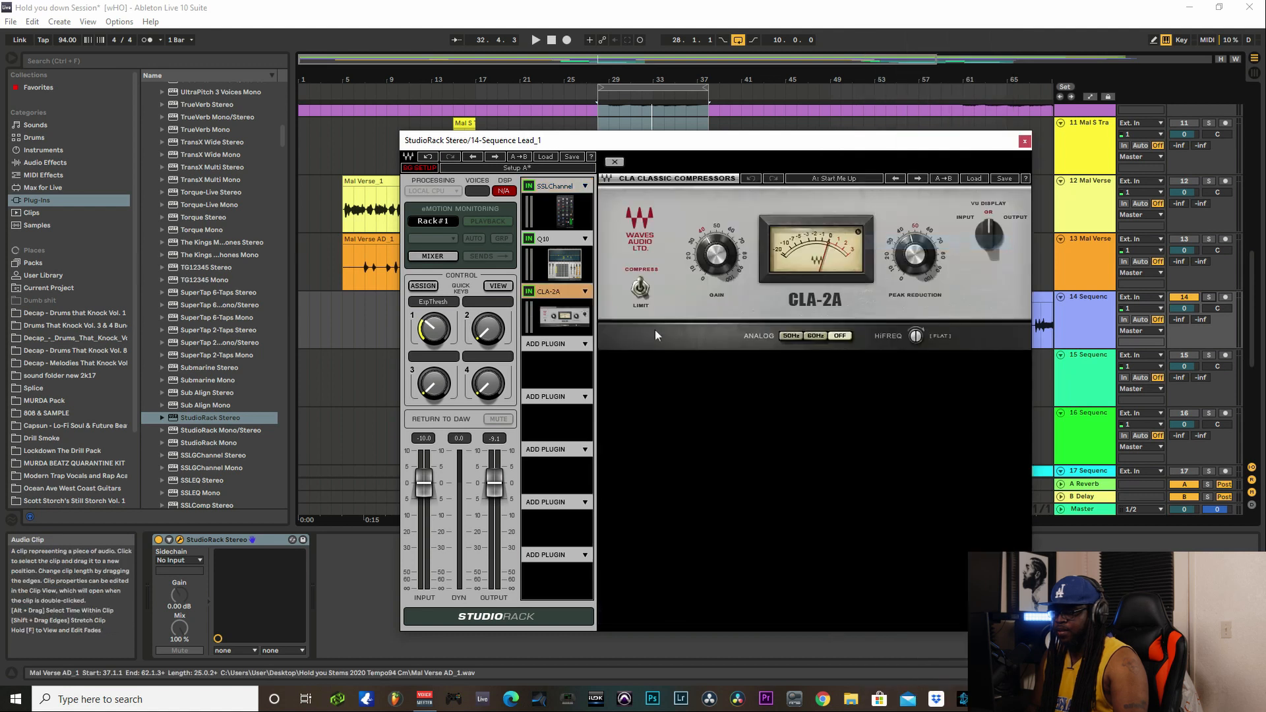
{"action": "left_click_drag", "start_coordinate": [601, 145], "coordinate": [631, 147]}
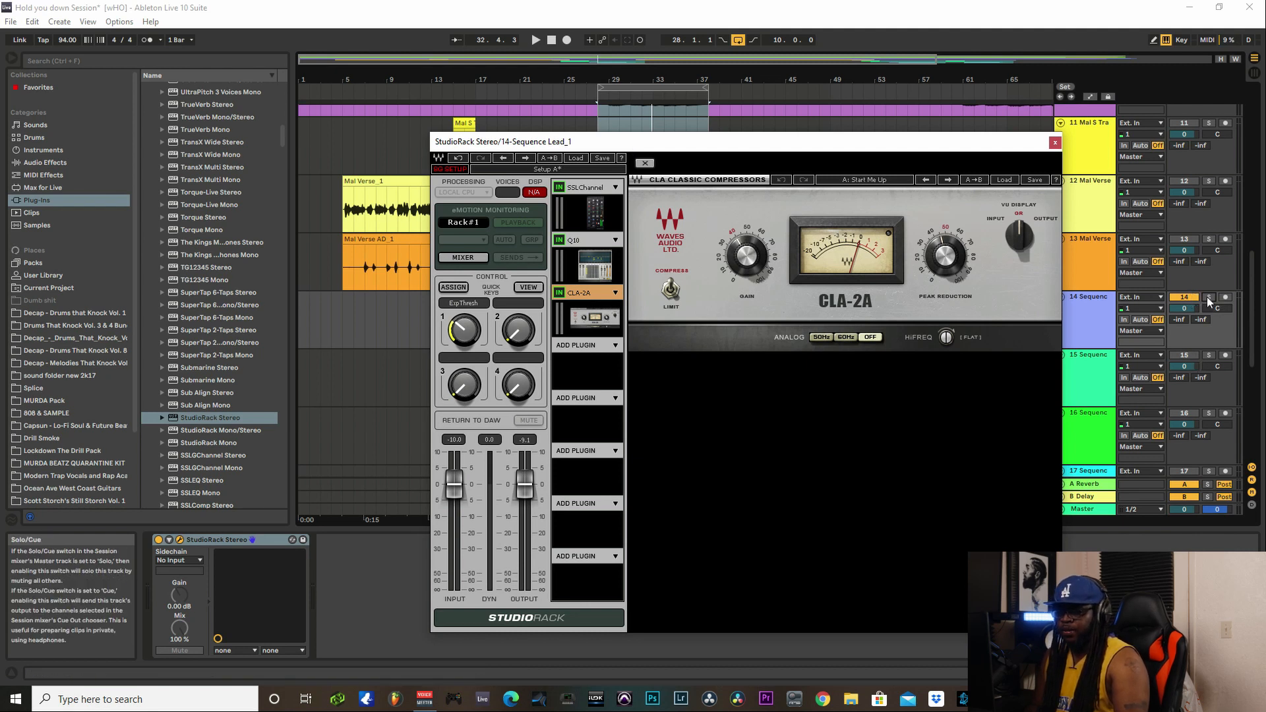
{"action": "key", "text": "space"}
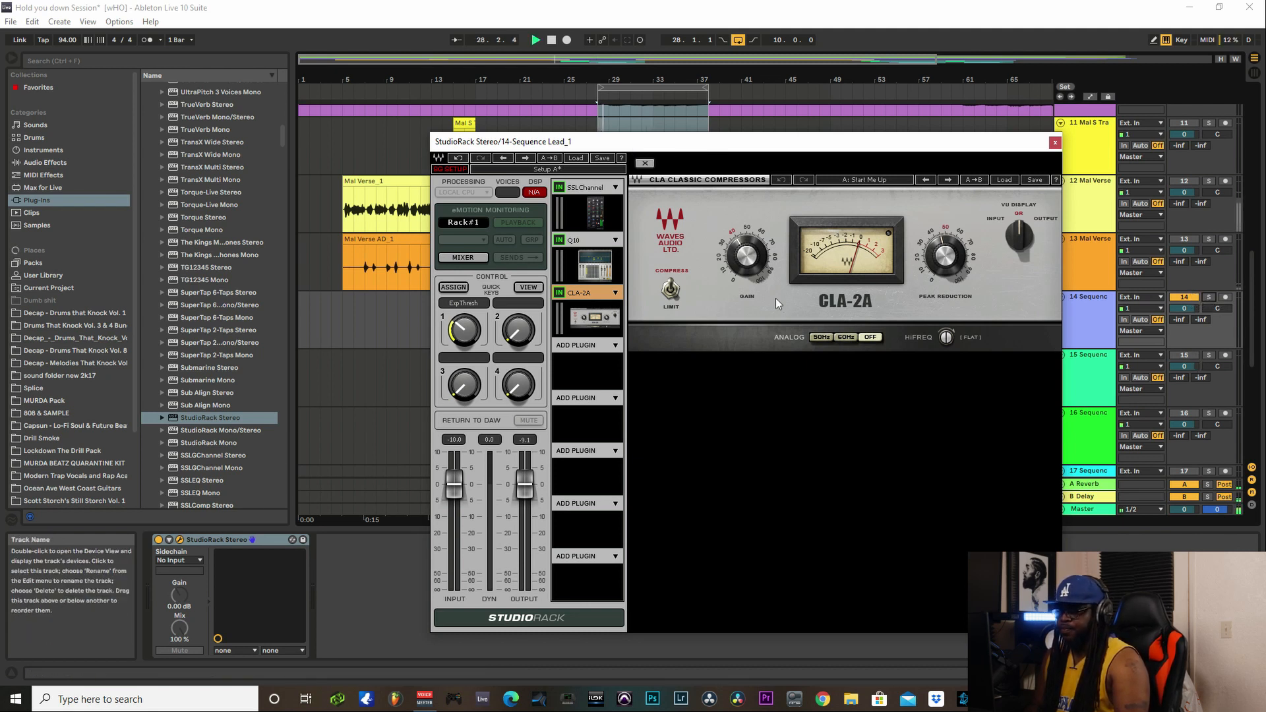
Step: Raise the CLA-2A peak reduction to about 54.7 while listening to the looped vocal
{"action": "mouse_move", "coordinate": [944, 261]}
{"action": "scroll", "coordinate": [943, 258], "scroll_direction": "up", "scroll_amount": 3}
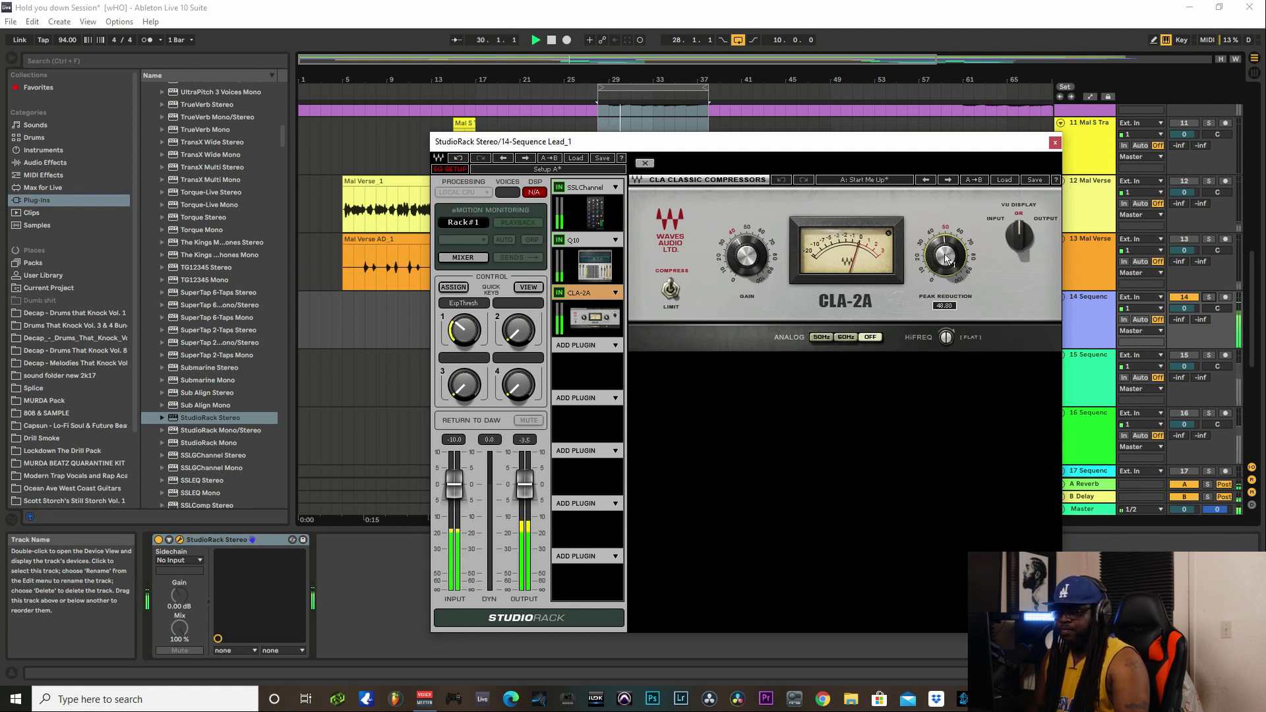
{"action": "scroll", "coordinate": [945, 258], "scroll_direction": "up", "scroll_amount": 2}
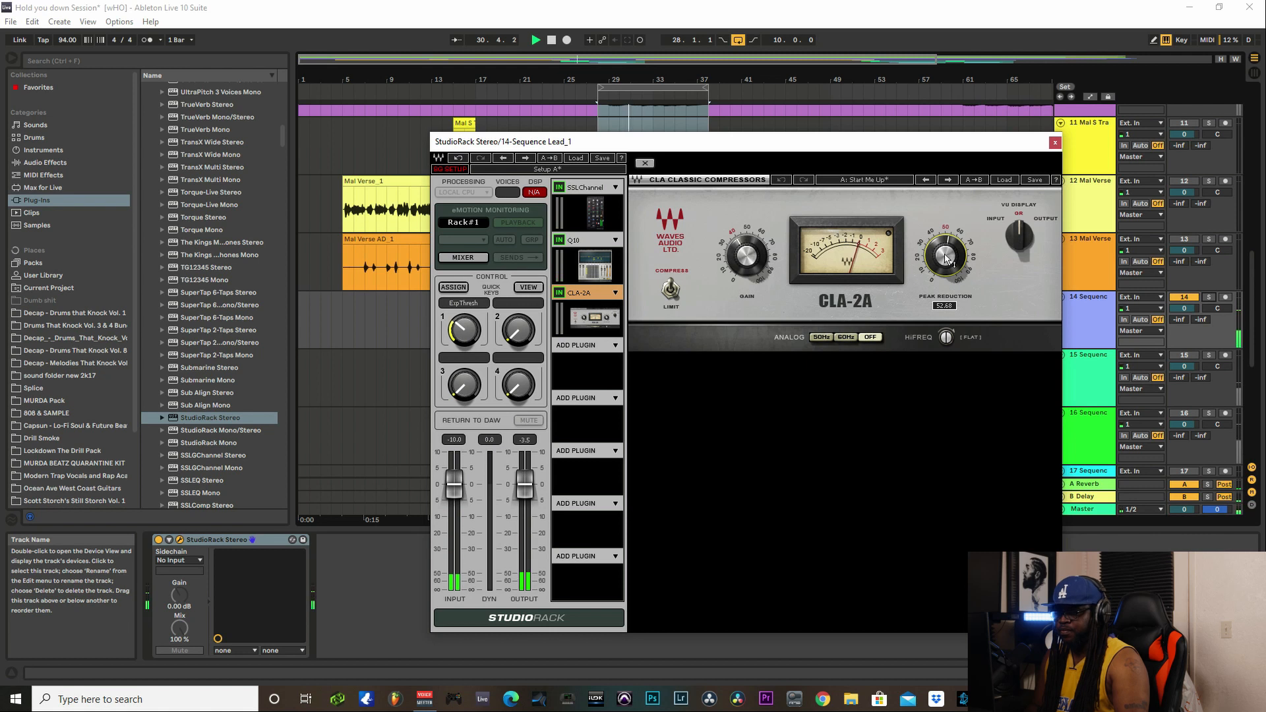
{"action": "scroll", "coordinate": [945, 259], "scroll_direction": "up", "scroll_amount": 1}
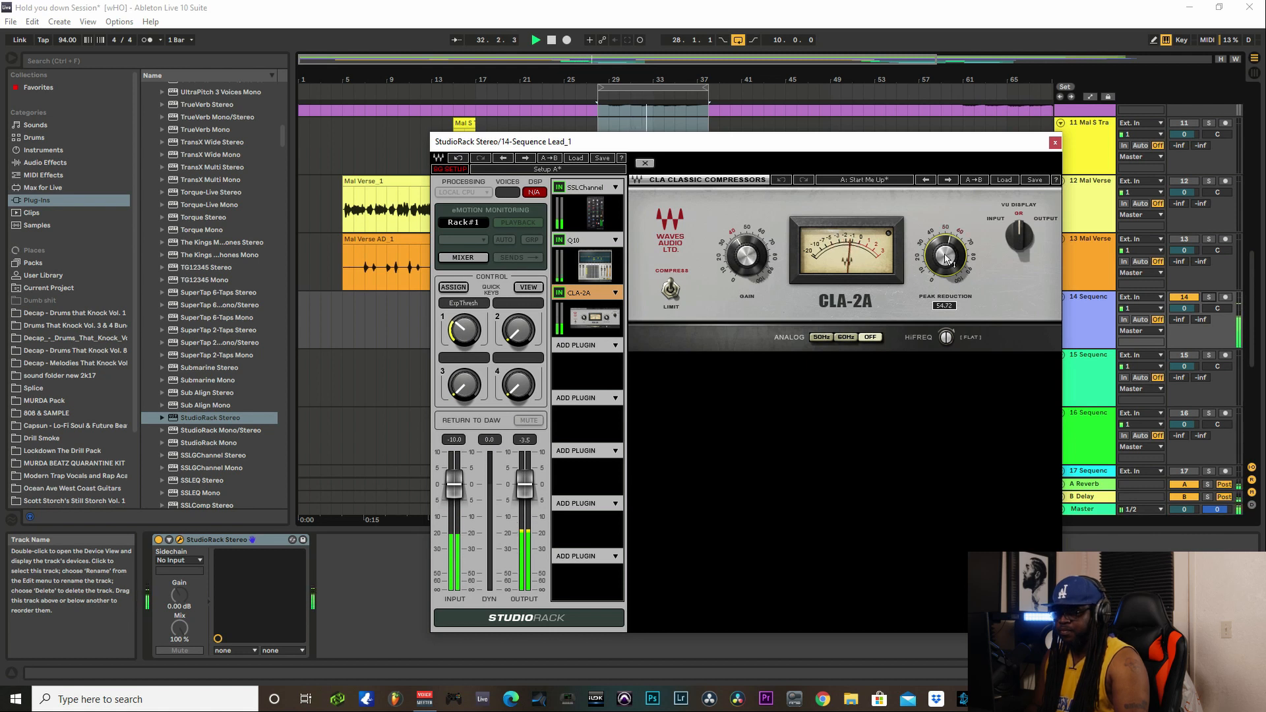
{"action": "scroll", "coordinate": [944, 259], "scroll_direction": "down", "scroll_amount": 1}
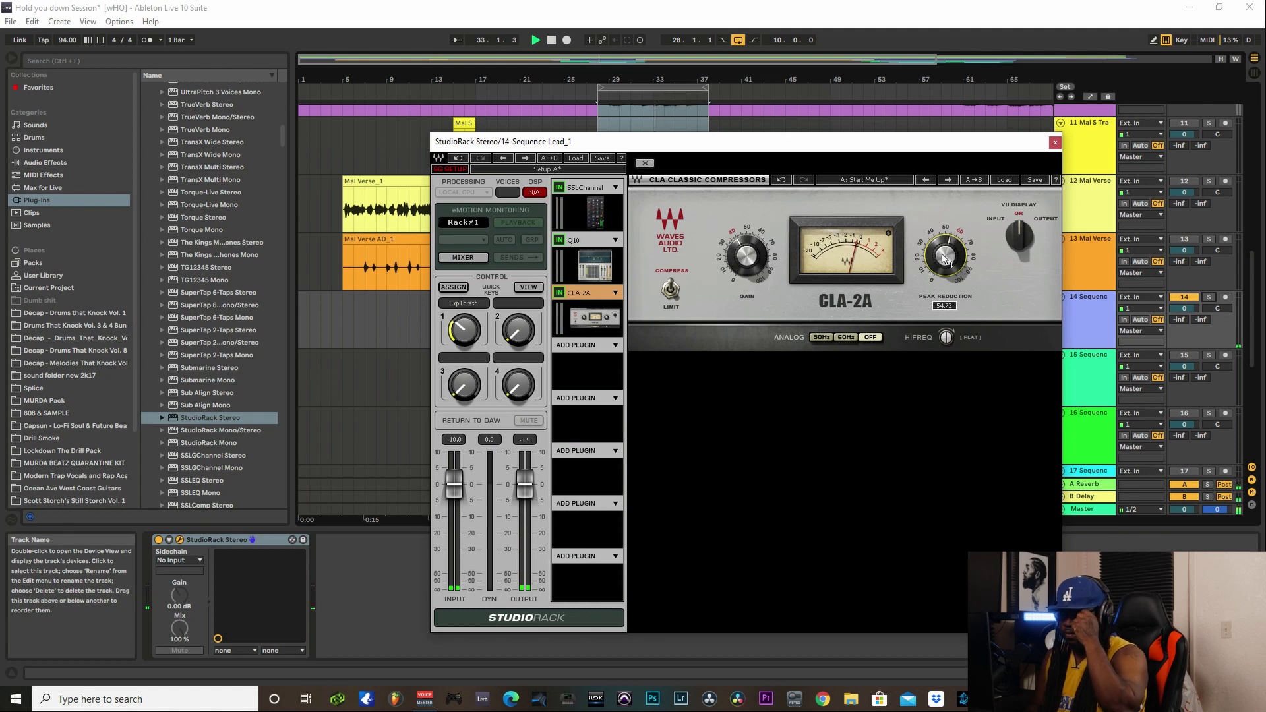
{"action": "scroll", "coordinate": [944, 258], "scroll_direction": "up", "scroll_amount": 1}
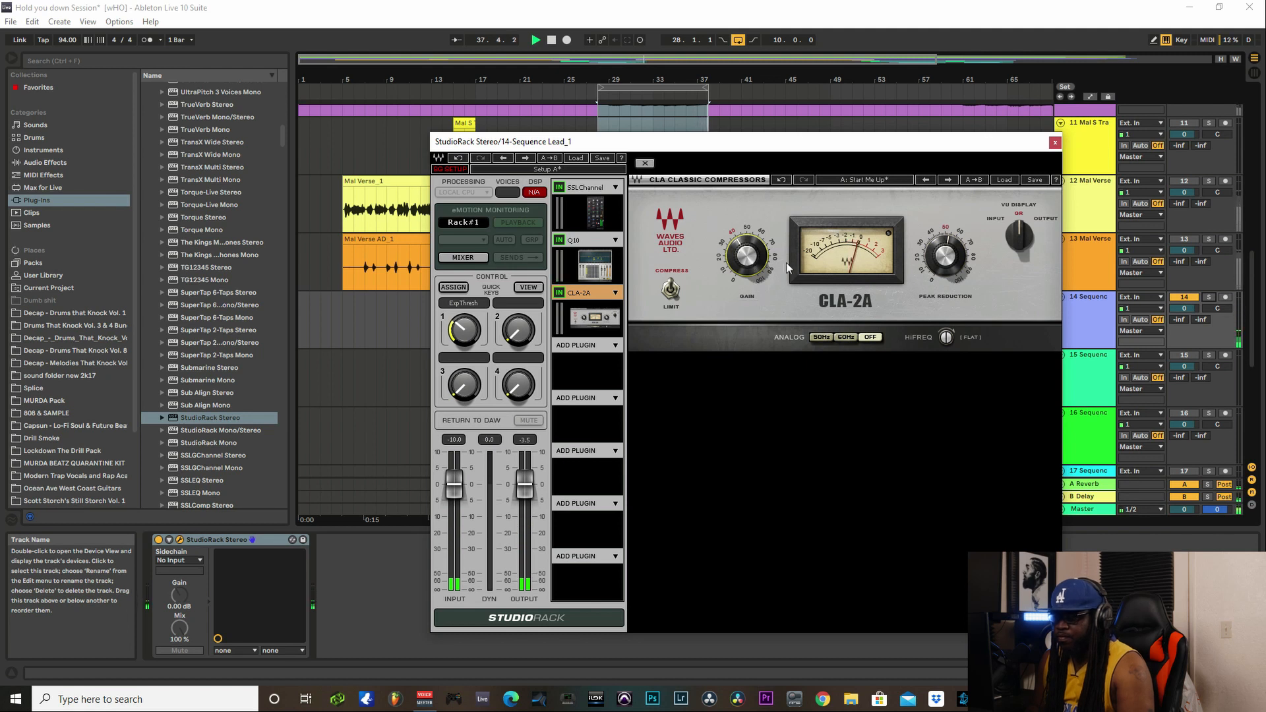
Step: Lower the CLA-2A gain slightly, to about 39, while the loop plays
{"action": "mouse_move", "coordinate": [747, 256]}
{"action": "scroll", "coordinate": [747, 256], "scroll_direction": "down", "scroll_amount": 1}
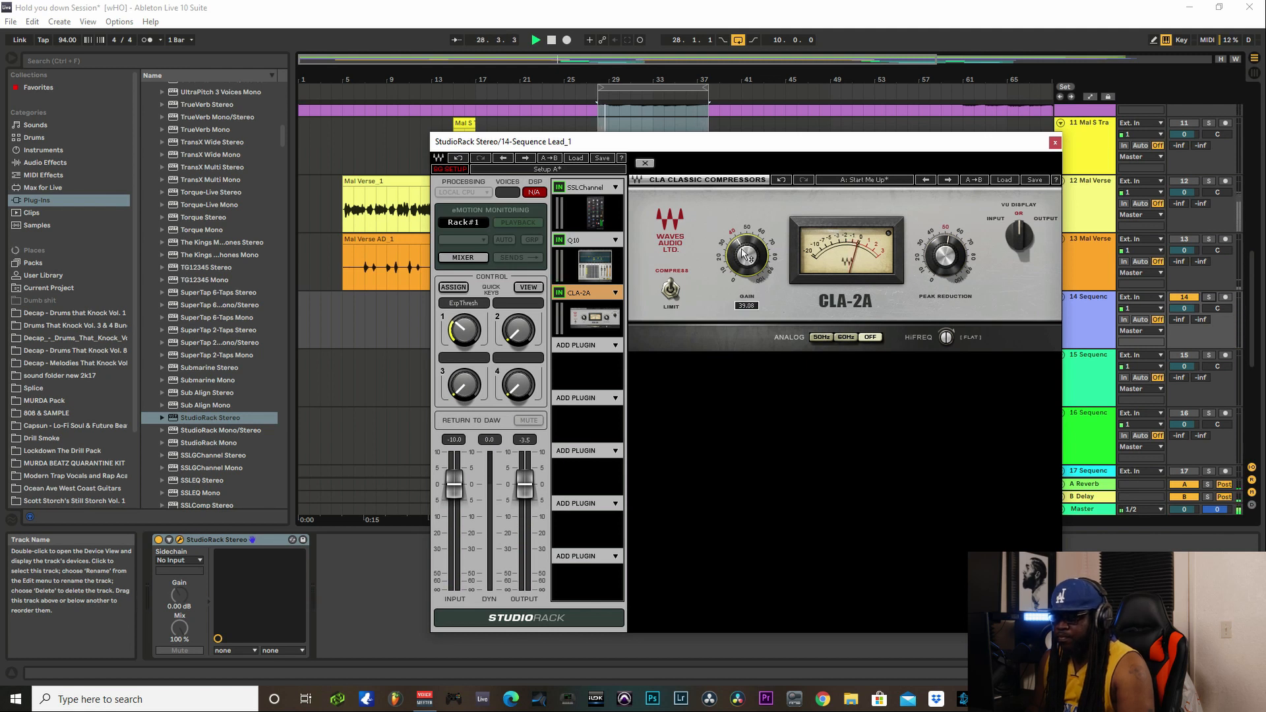
{"action": "scroll", "coordinate": [747, 256], "scroll_direction": "down", "scroll_amount": 3}
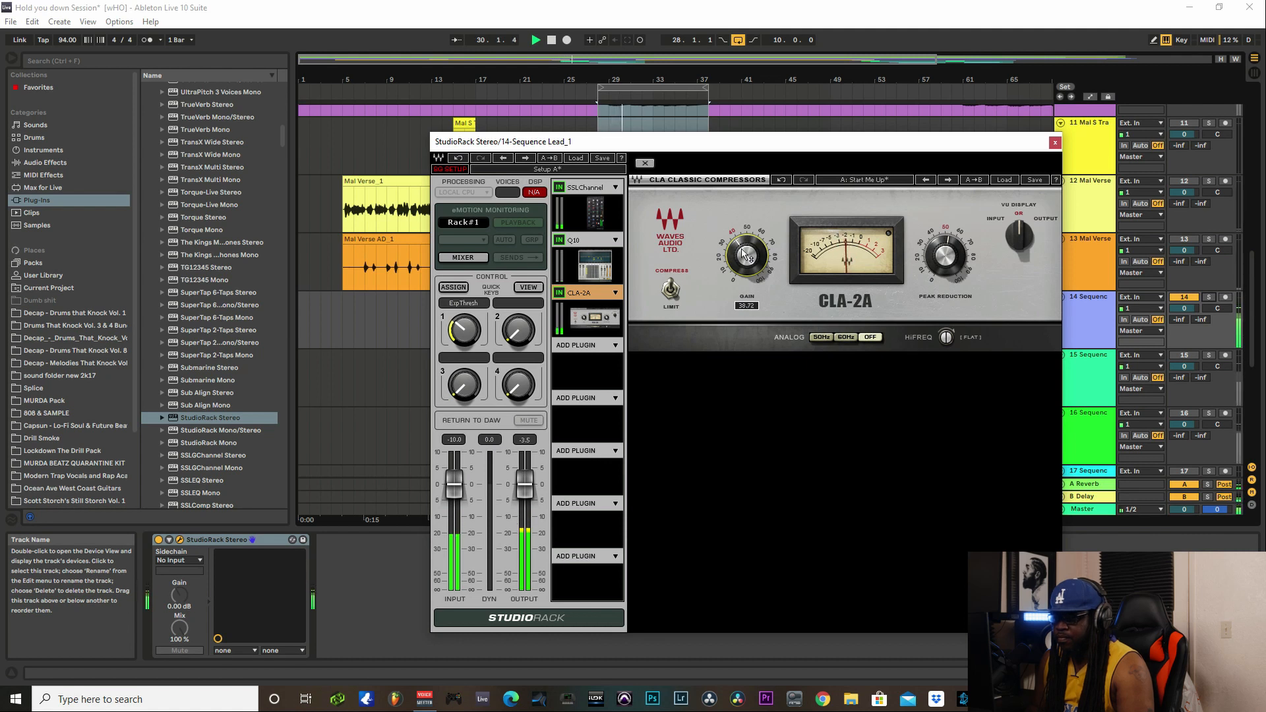
{"action": "scroll", "coordinate": [945, 259], "scroll_direction": "down", "scroll_amount": 1}
{"action": "scroll", "coordinate": [945, 259], "scroll_direction": "up", "scroll_amount": 1}
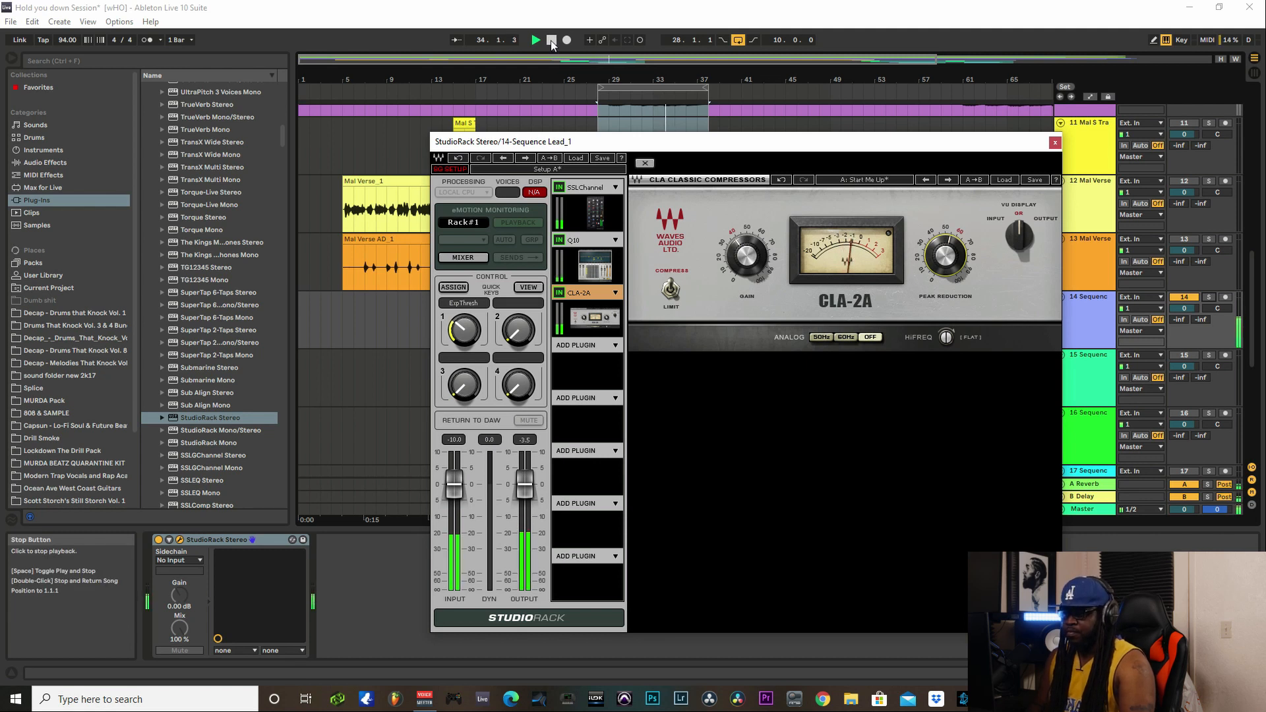
Step: Restart the loop, fine-tune the CLA-2A peak reduction to about 55, and stop playback
{"action": "mouse_move", "coordinate": [948, 252]}
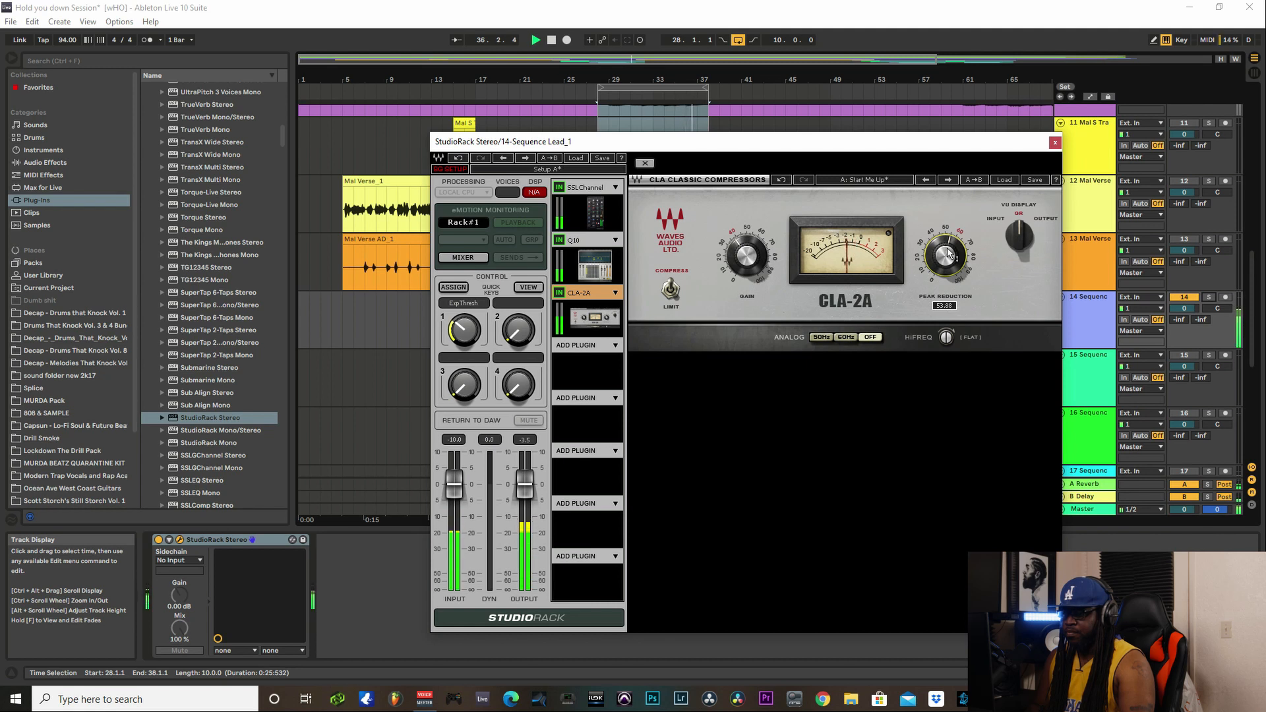
{"action": "left_click", "coordinate": [536, 41]}
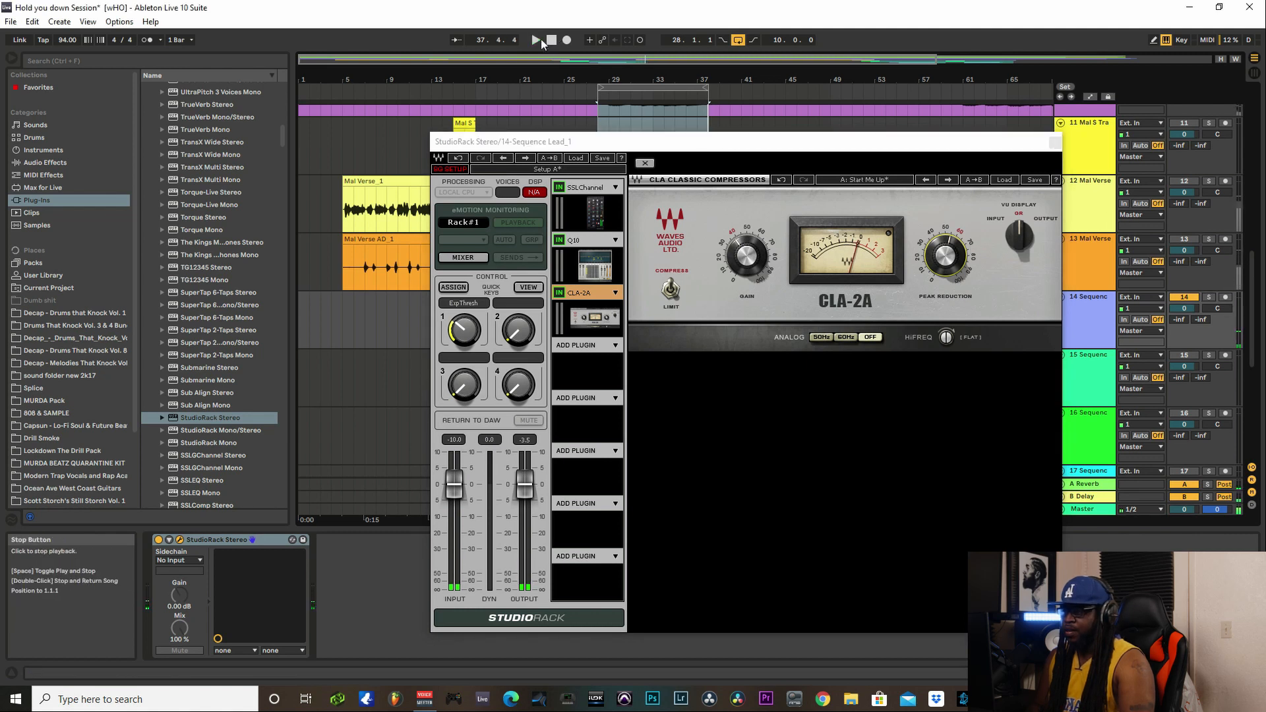
{"action": "left_click", "coordinate": [536, 41]}
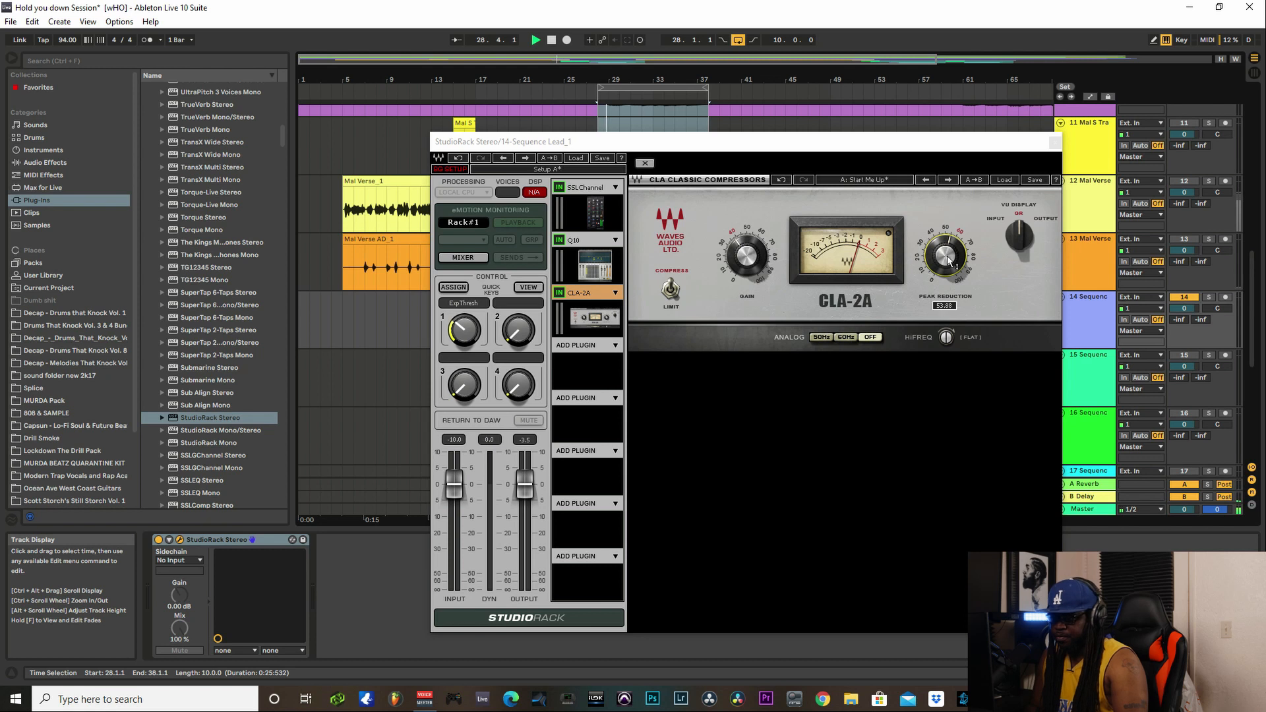
{"action": "left_click_drag", "start_coordinate": [948, 260], "coordinate": [949, 259]}
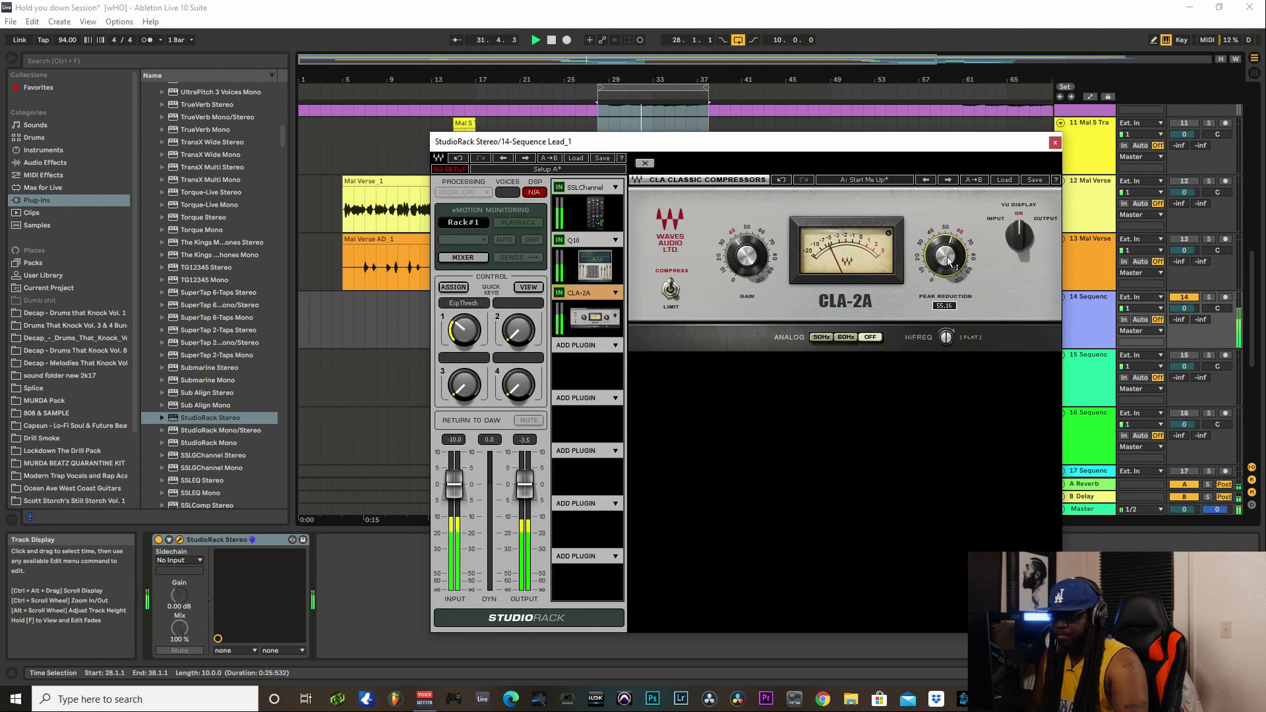
{"action": "left_click", "coordinate": [551, 39]}
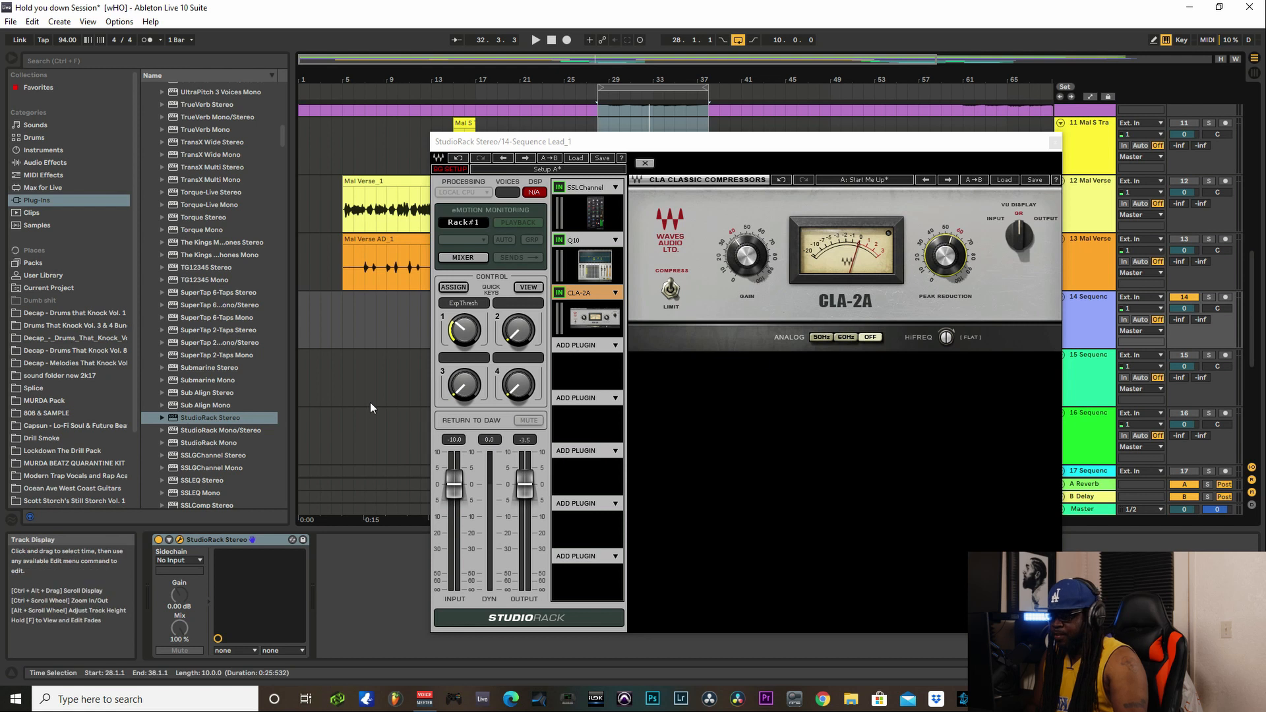
Step: Assign the CLA-2A Peak Reduction parameter to StudioRack quick key 2
{"action": "right_click", "coordinate": [521, 335]}
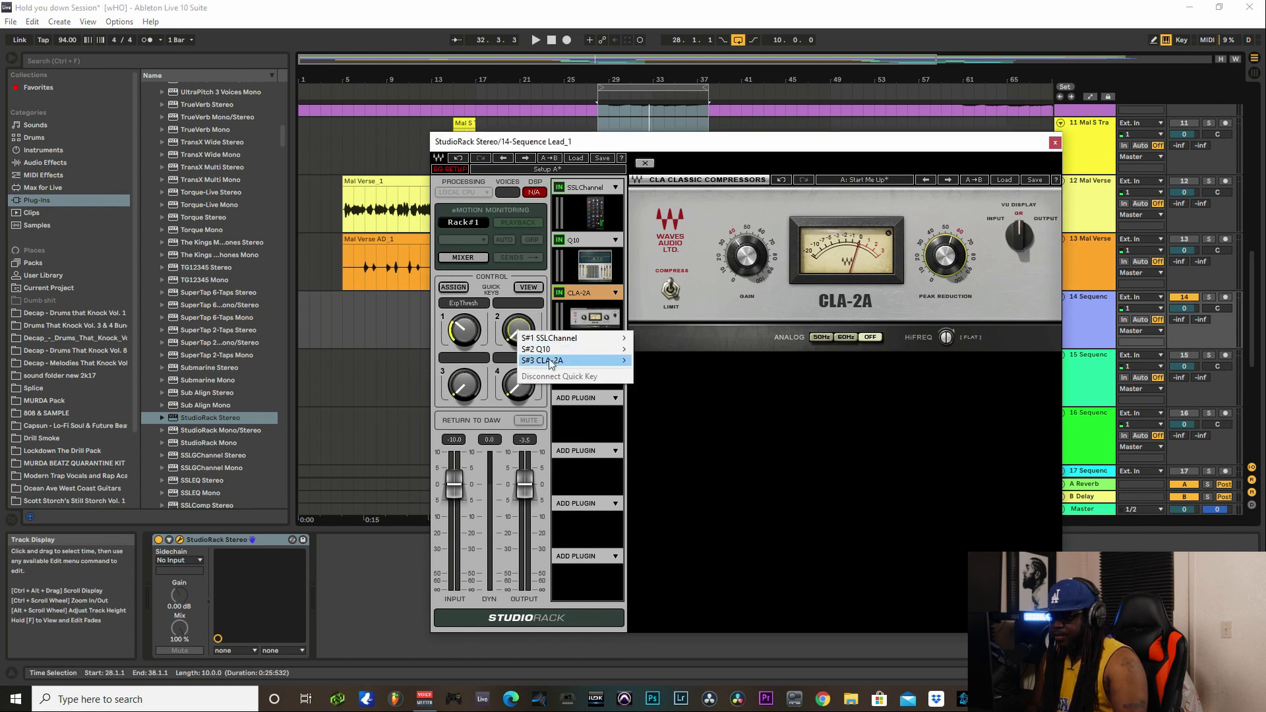
{"action": "mouse_move", "coordinate": [551, 360]}
{"action": "left_click", "coordinate": [700, 374]}
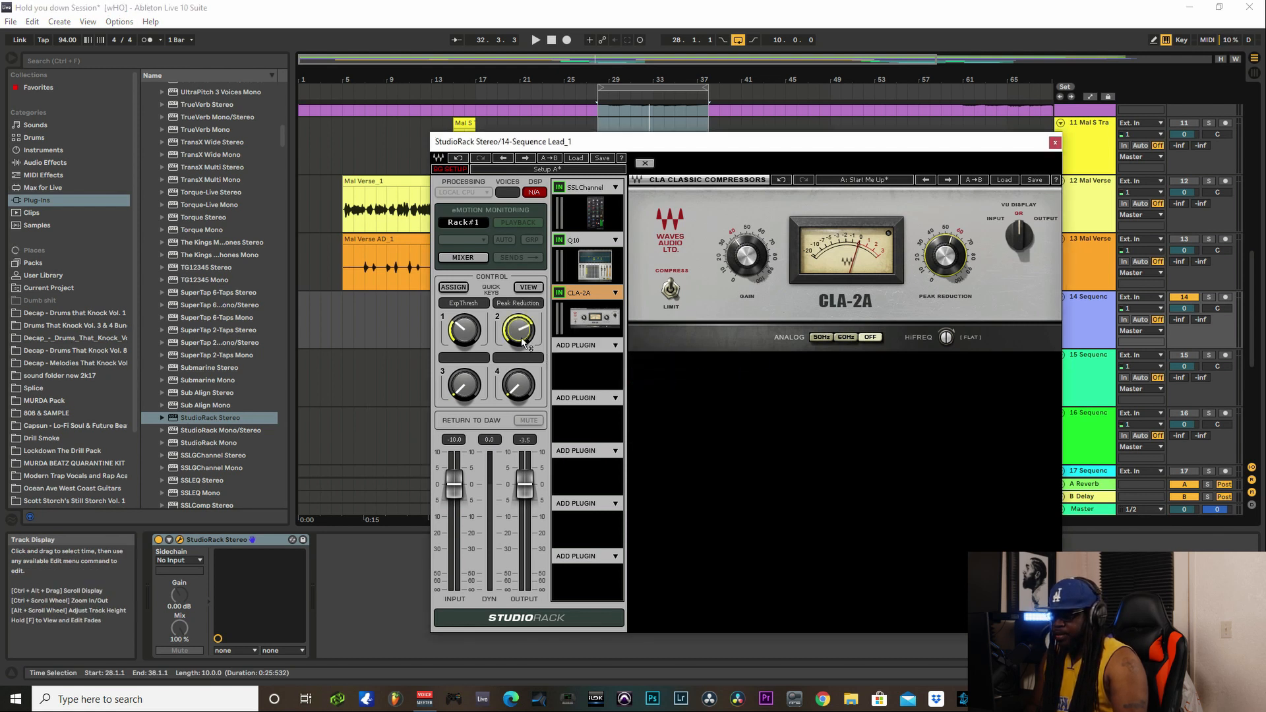
{"action": "mouse_move", "coordinate": [528, 325]}
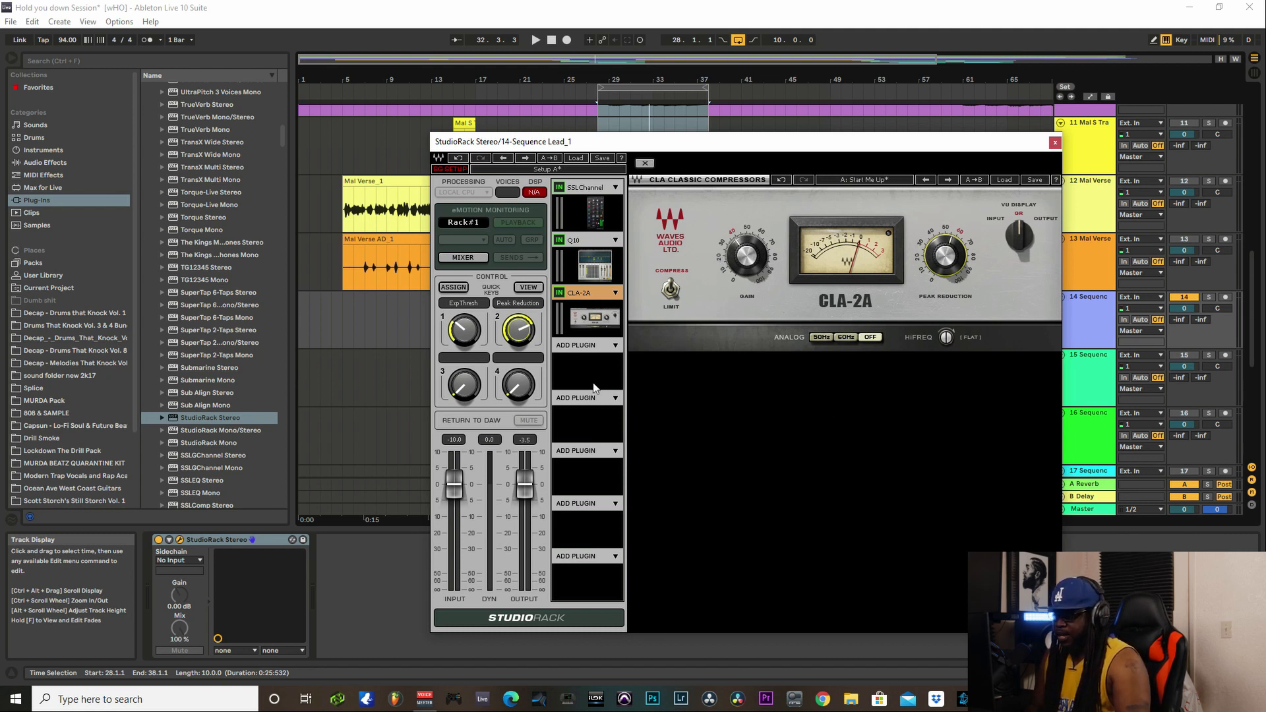
Step: Load the API-550B equalizer from the EQ category into the fourth StudioRack slot
{"action": "left_click", "coordinate": [612, 345]}
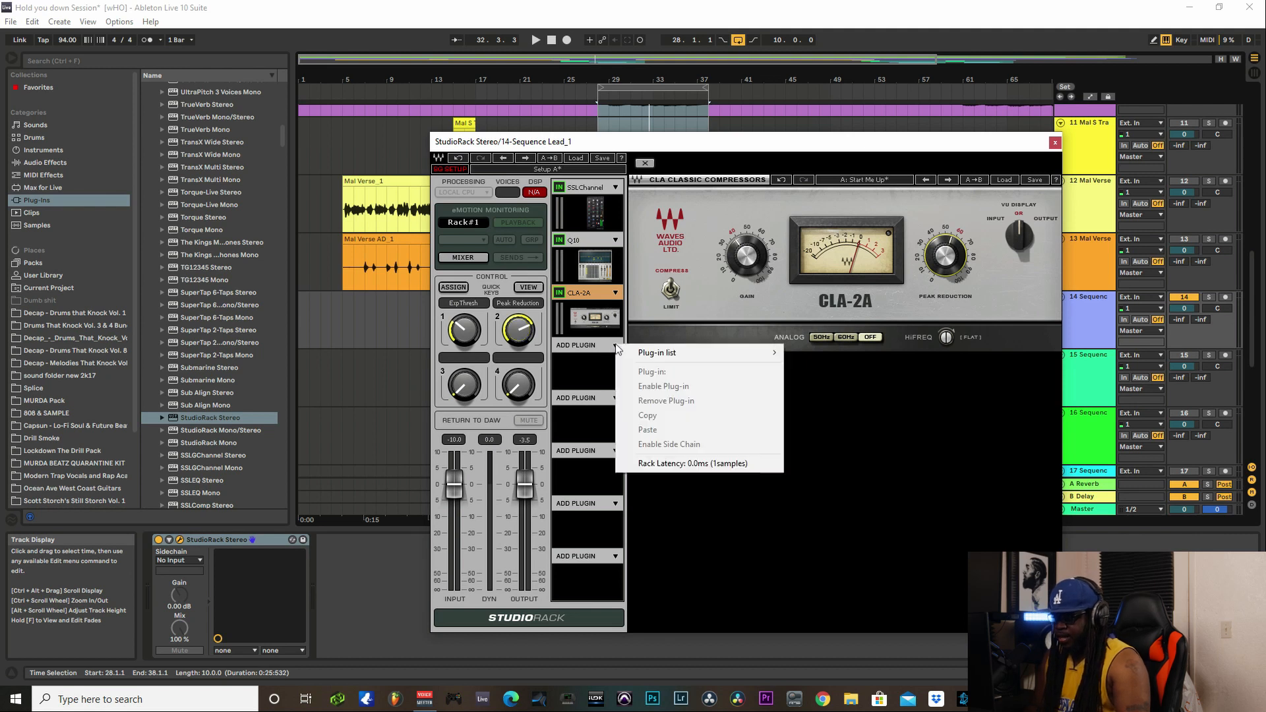
{"action": "mouse_move", "coordinate": [710, 356]}
{"action": "mouse_move", "coordinate": [837, 368]}
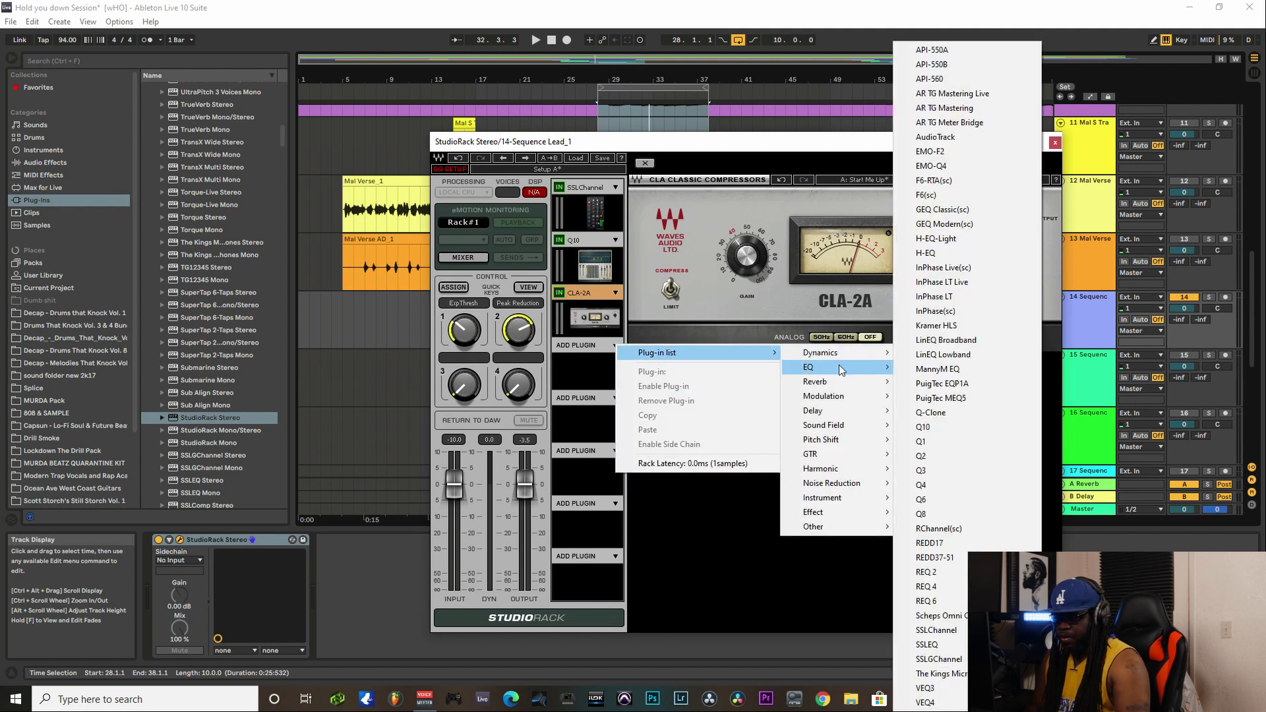
{"action": "left_click", "coordinate": [1011, 64]}
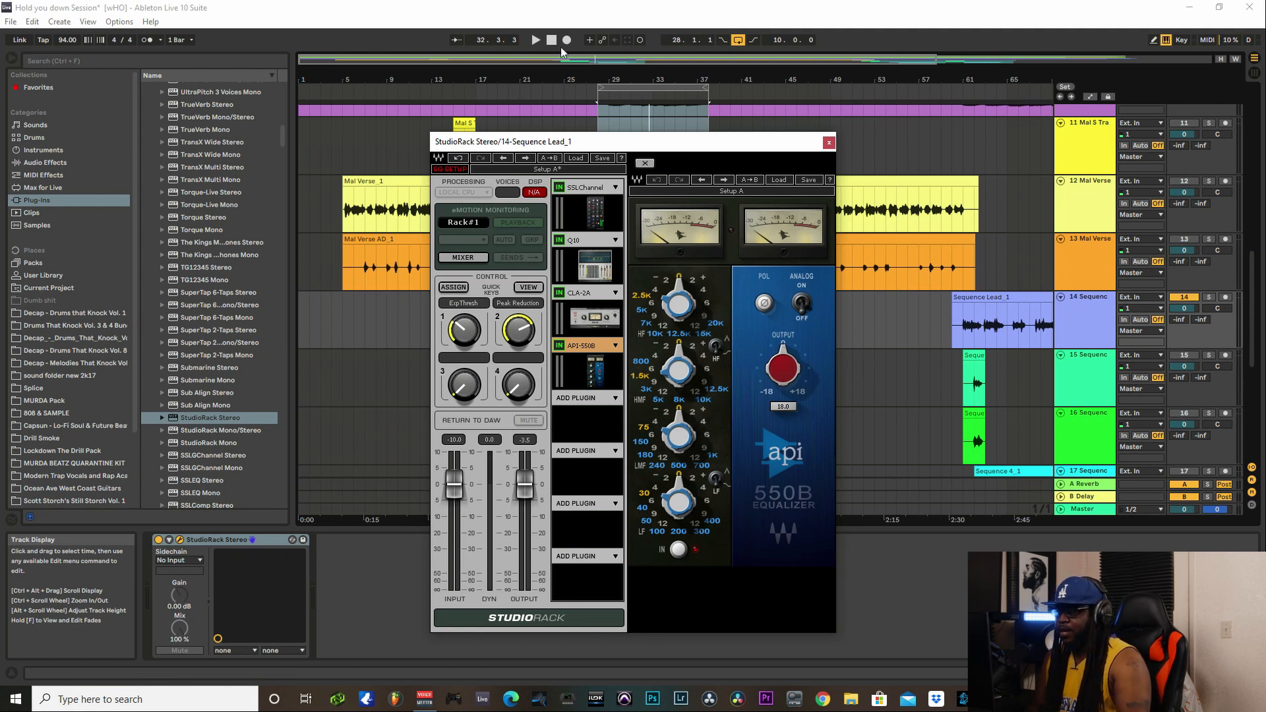
Step: Boost the API-550B high-frequency band to +4 dB while the loop plays, and stop playback
{"action": "left_click", "coordinate": [532, 40]}
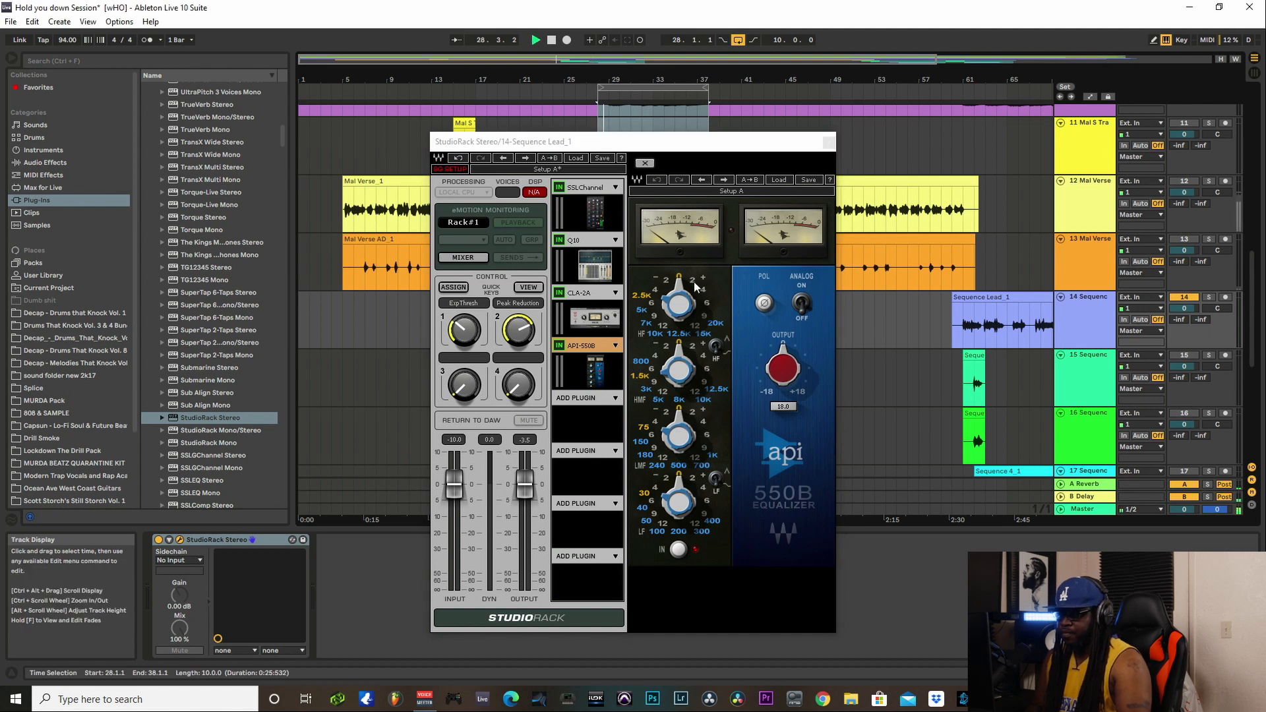
{"action": "left_click", "coordinate": [694, 281]}
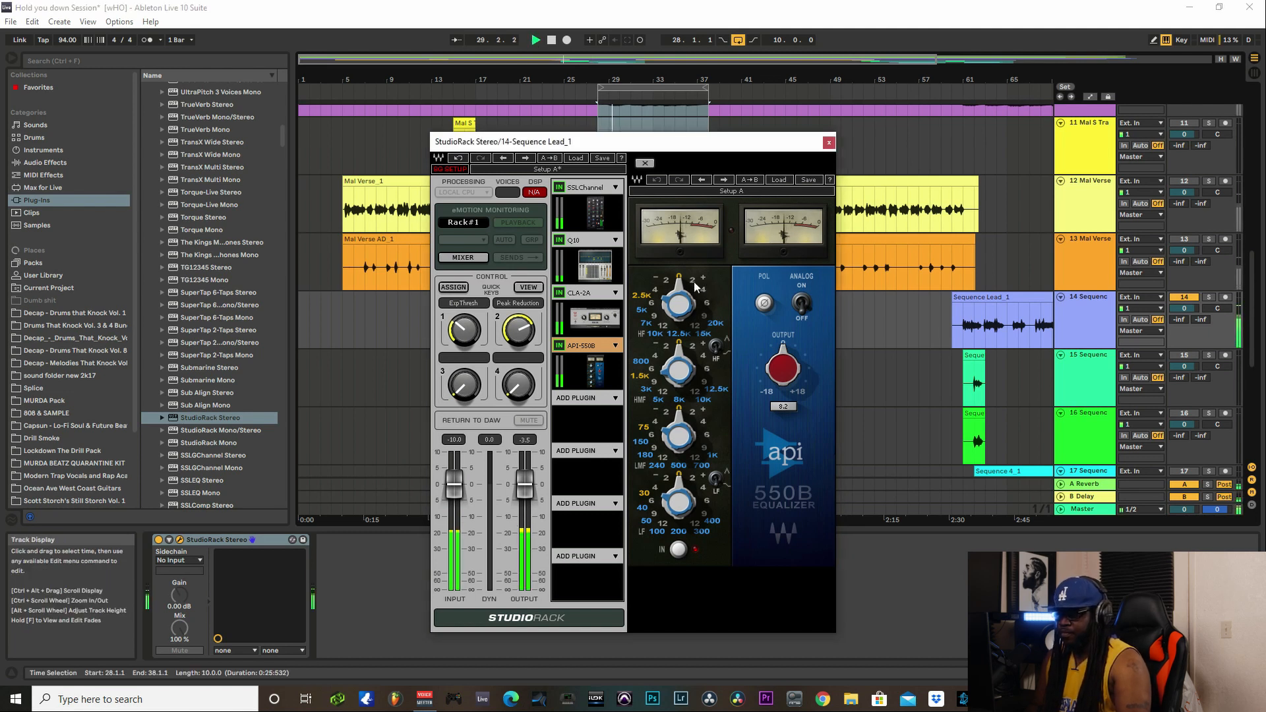
{"action": "left_click", "coordinate": [705, 290]}
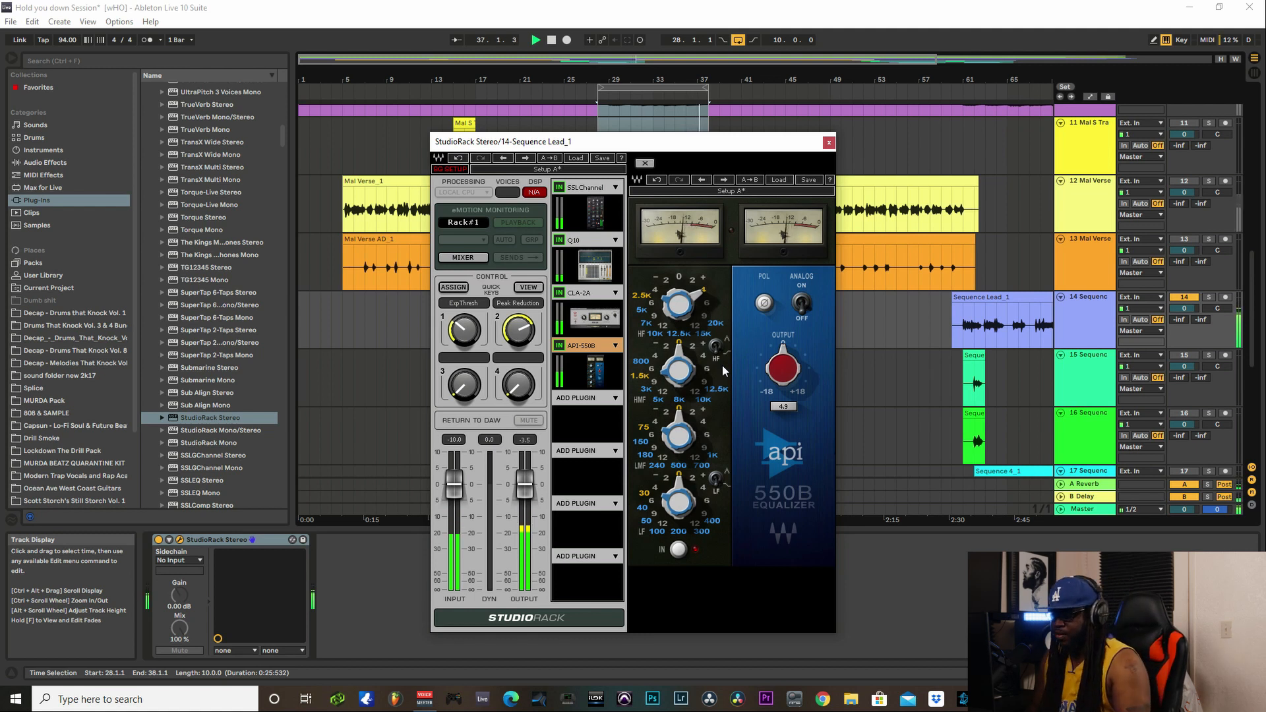
{"action": "left_click", "coordinate": [551, 40]}
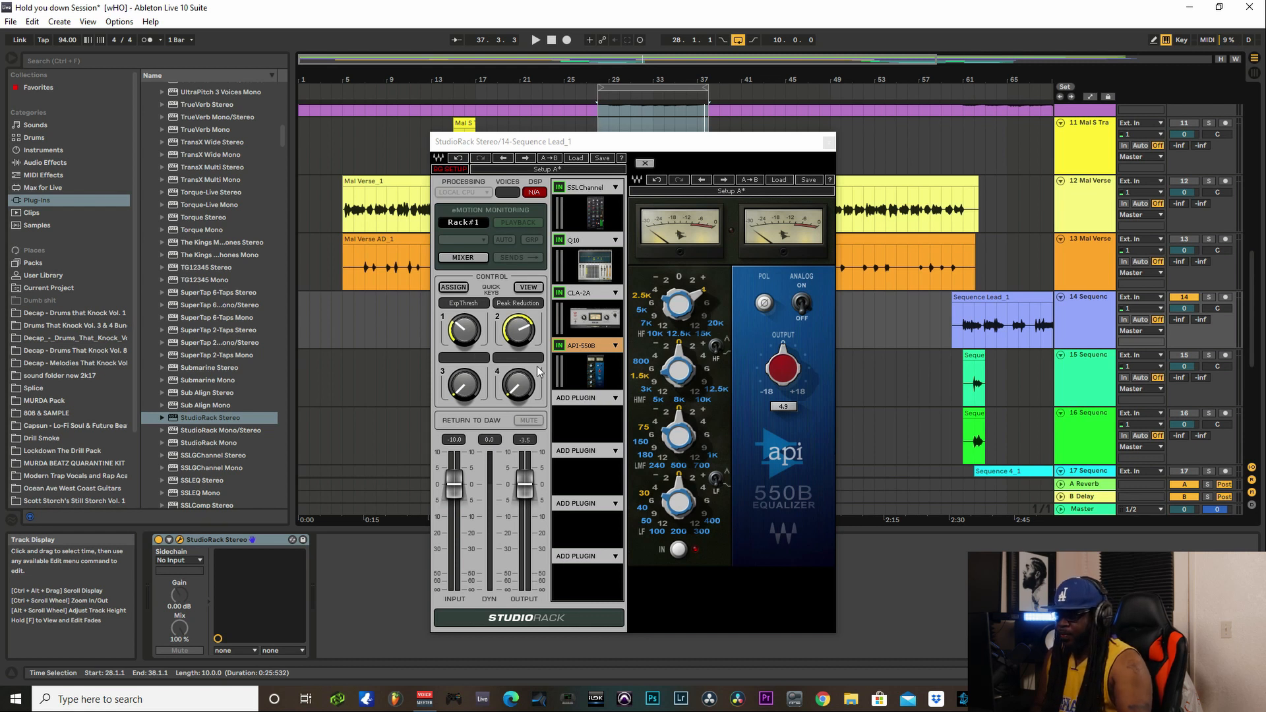
Step: Load the DeEsser from the Dynamics category into the fifth StudioRack slot and apply its Male Ess preset
{"action": "left_click", "coordinate": [616, 399]}
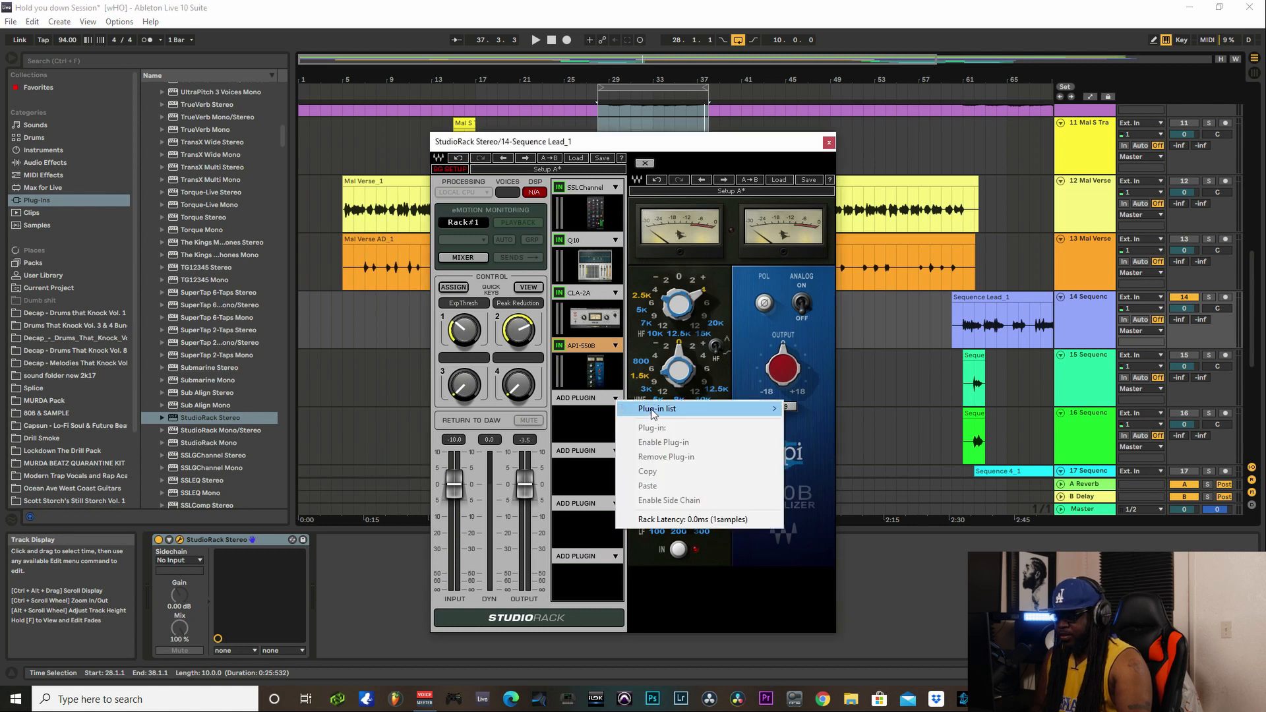
{"action": "mouse_move", "coordinate": [683, 412]}
{"action": "mouse_move", "coordinate": [836, 416]}
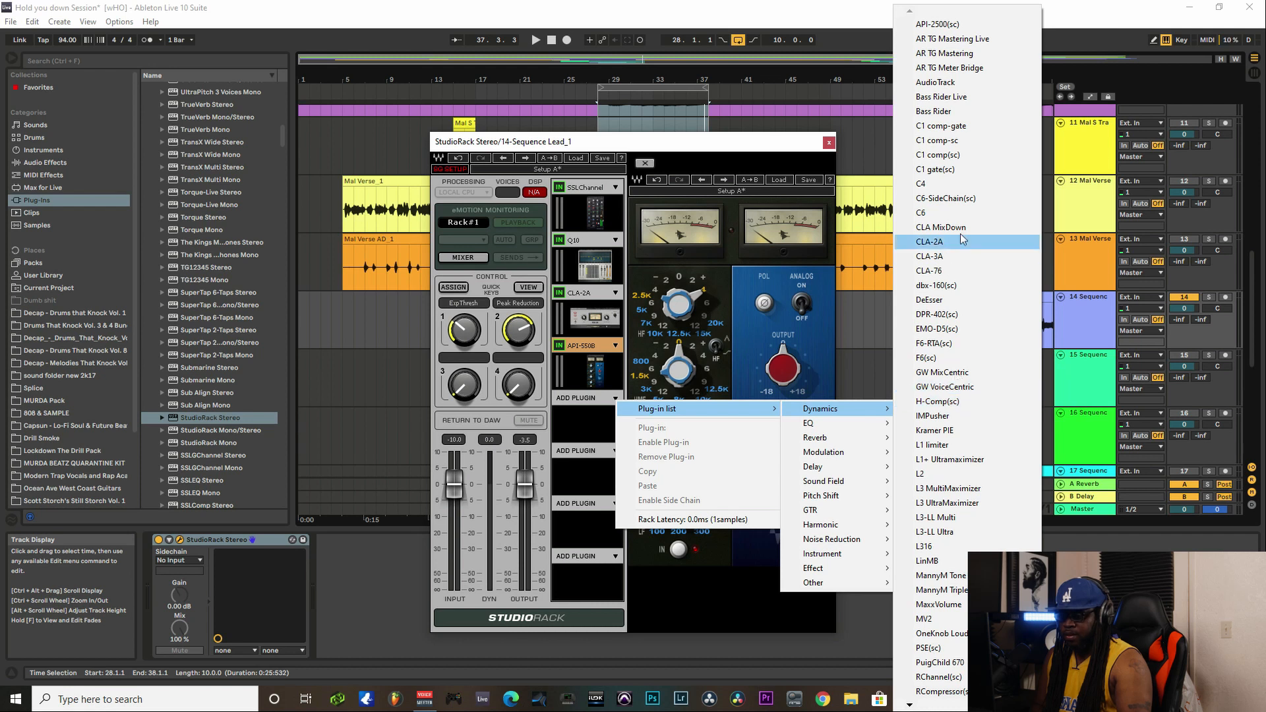
{"action": "left_click", "coordinate": [952, 307]}
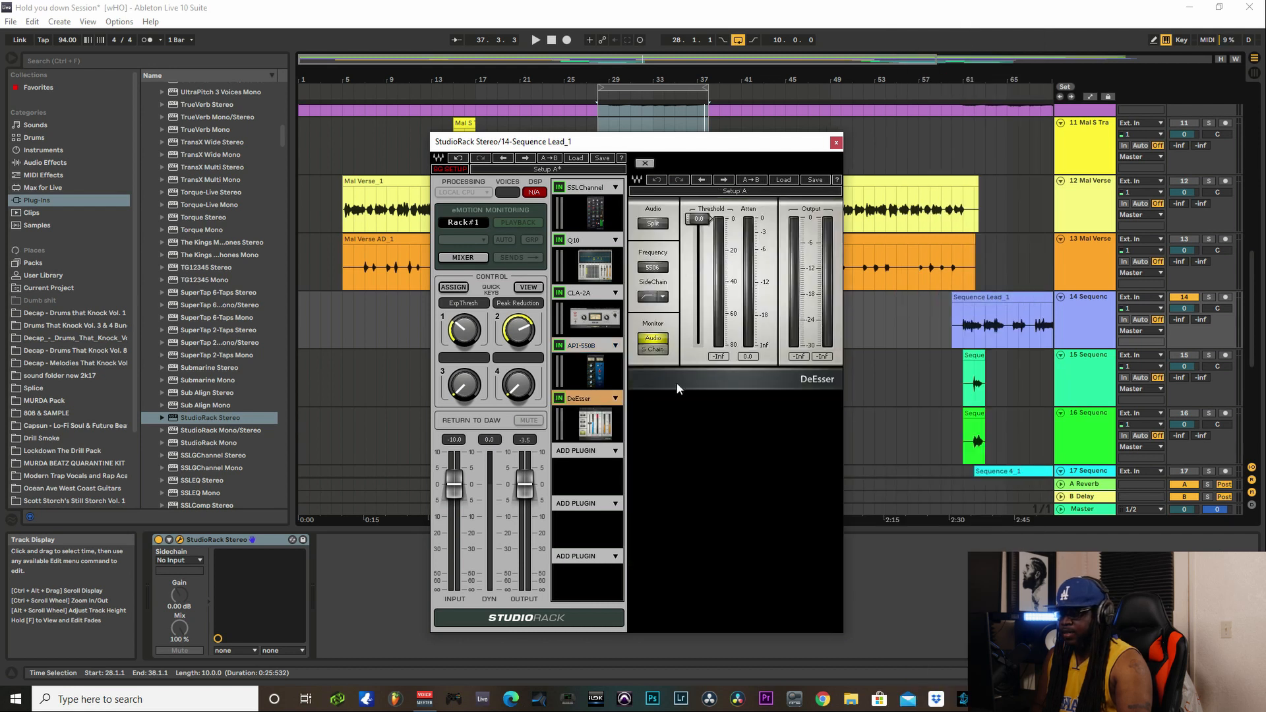
{"action": "left_click", "coordinate": [783, 180]}
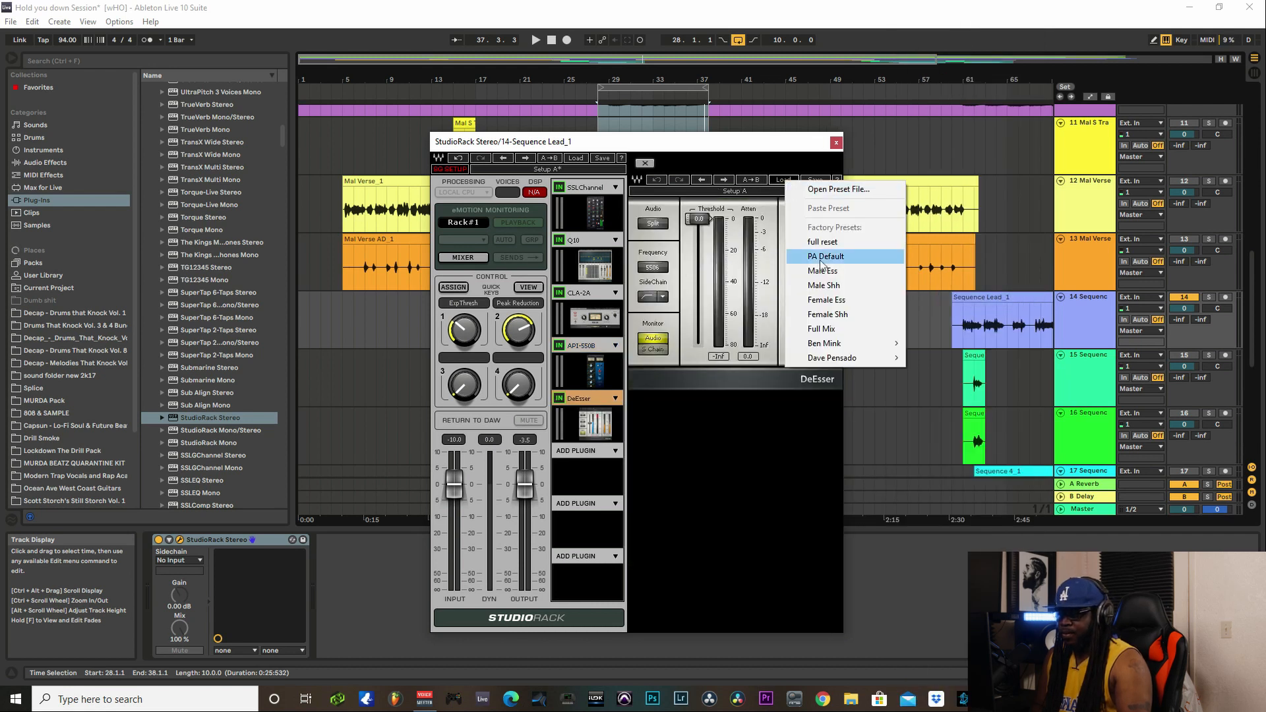
{"action": "left_click", "coordinate": [848, 271]}
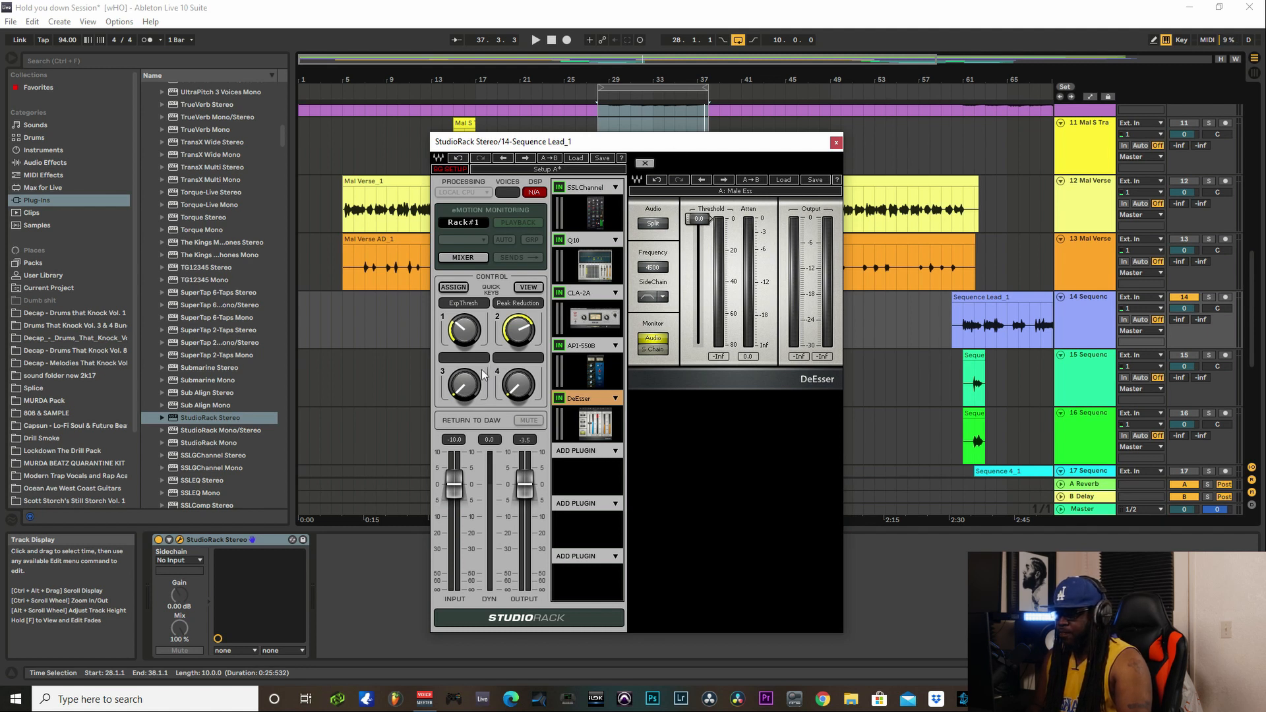
Step: Lower the DeEsser threshold to about -36 while the loop plays, and stop playback
{"action": "left_click", "coordinate": [535, 39]}
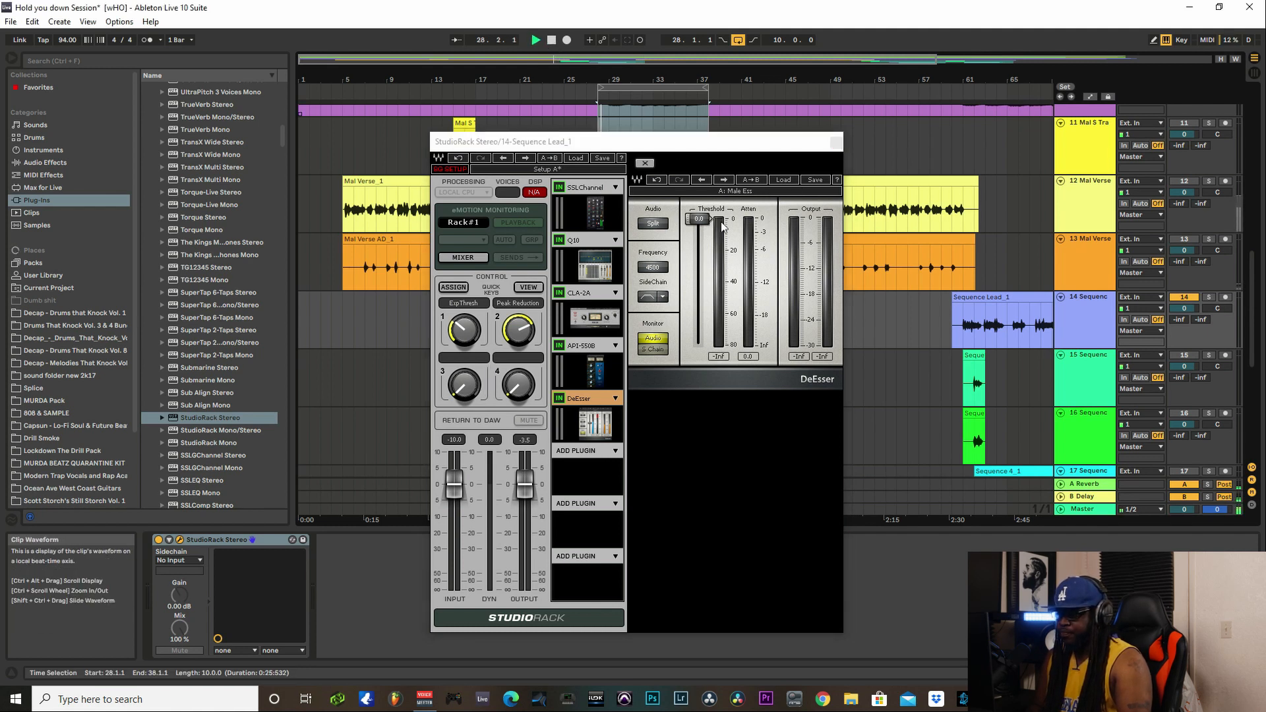
{"action": "left_click_drag", "start_coordinate": [699, 220], "coordinate": [701, 227]}
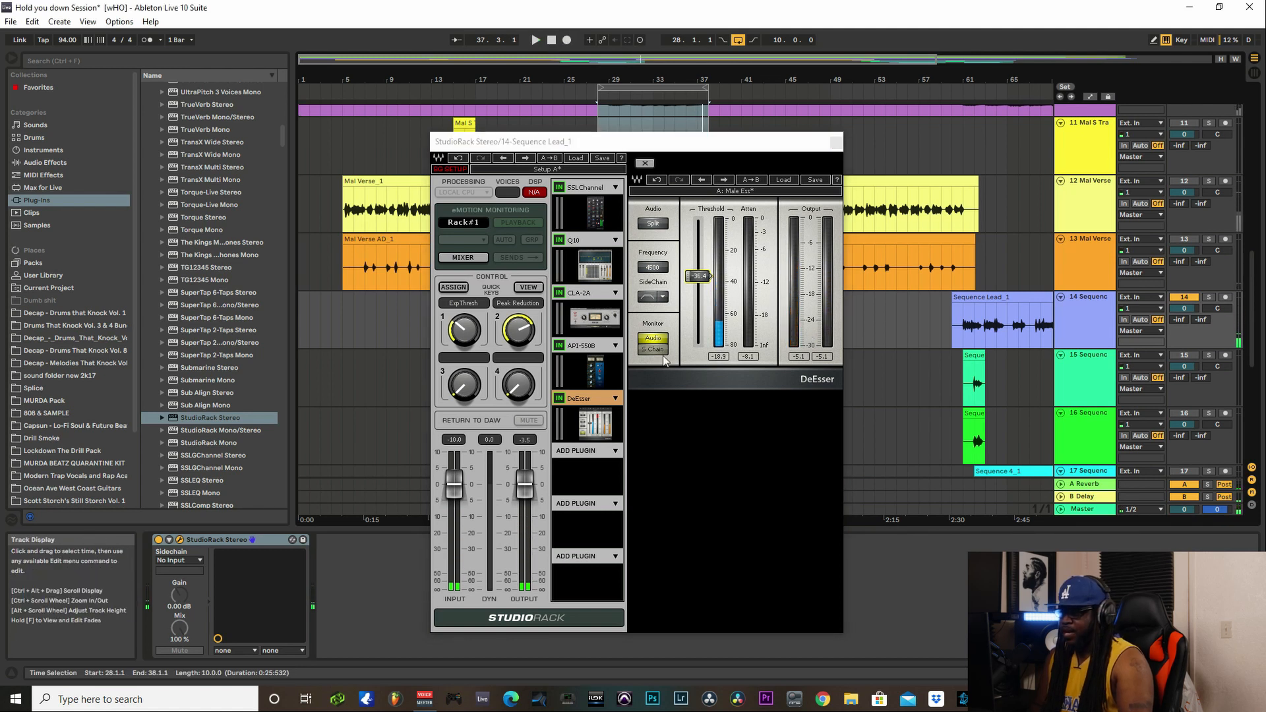
Step: Reopen the API-550B and raise its high-frequency boost to +6 dB while playing the loop, and stop playback
{"action": "right_click", "coordinate": [599, 356]}
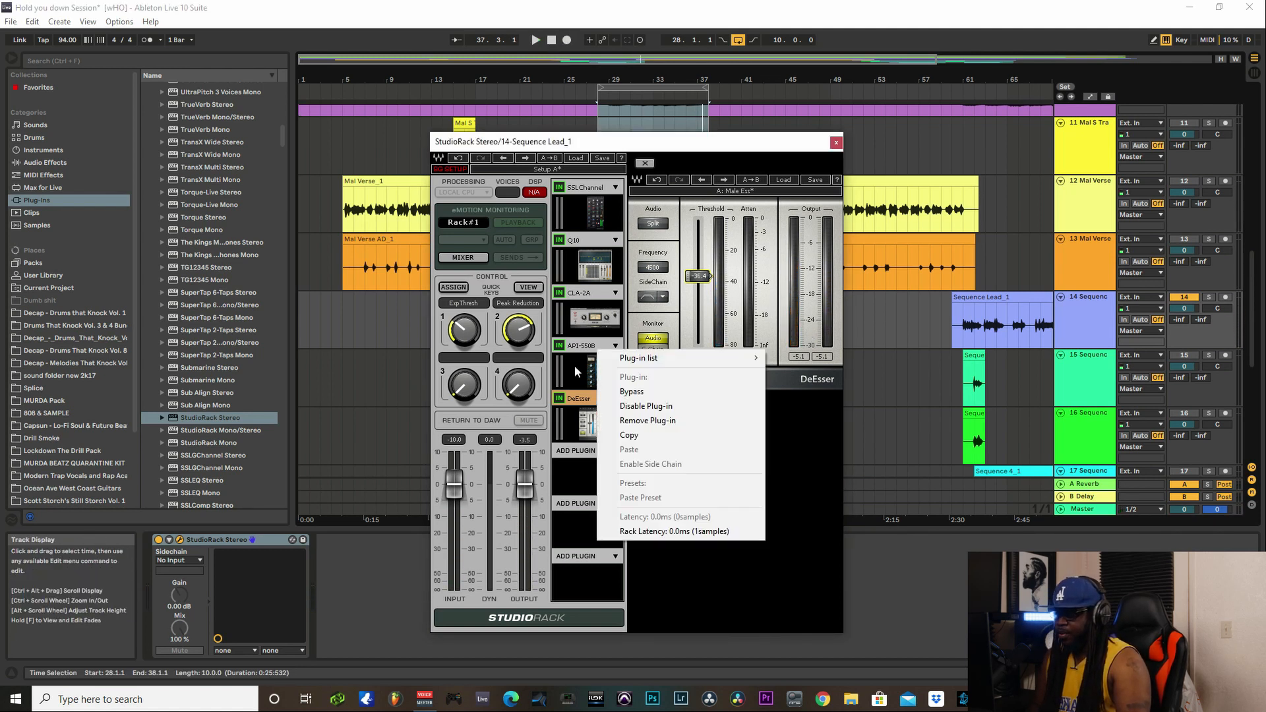
{"action": "left_click", "coordinate": [575, 365]}
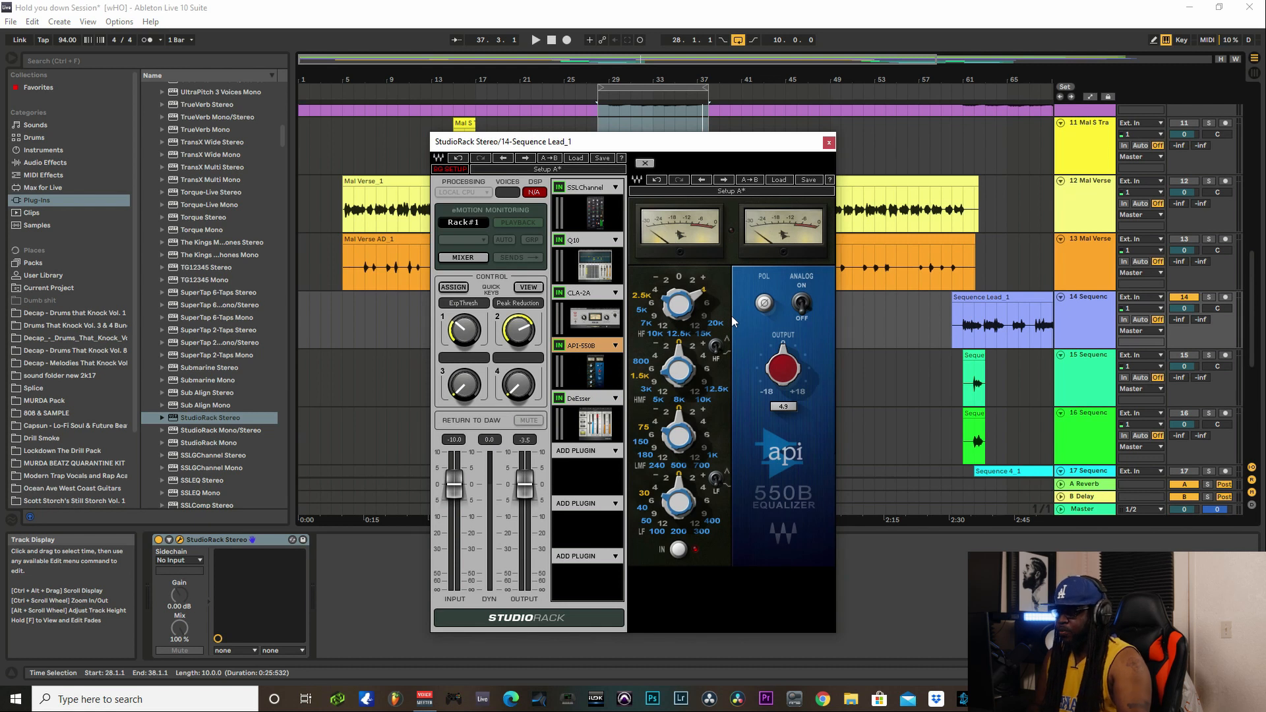
{"action": "left_click", "coordinate": [535, 41]}
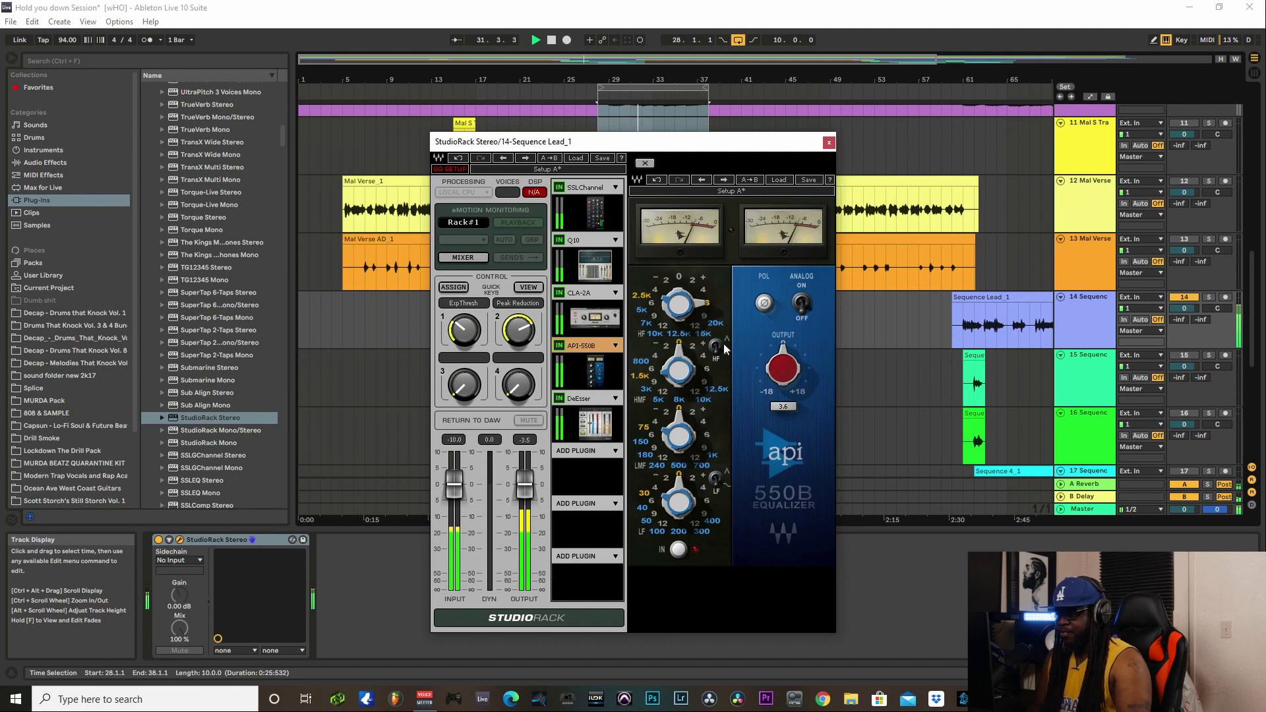
{"action": "left_click", "coordinate": [553, 41]}
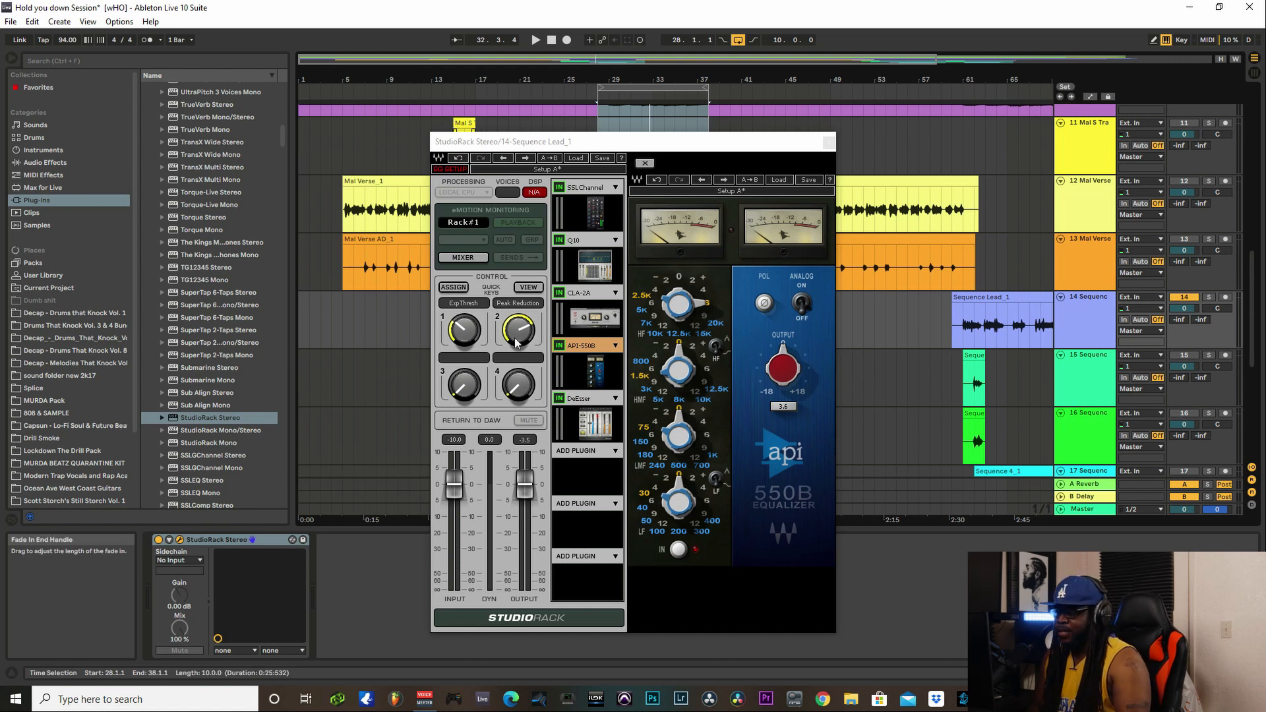
Step: Load the MannyM Reverb from the Reverb category into the sixth StudioRack slot
{"action": "left_click", "coordinate": [615, 450]}
{"action": "mouse_move", "coordinate": [658, 460]}
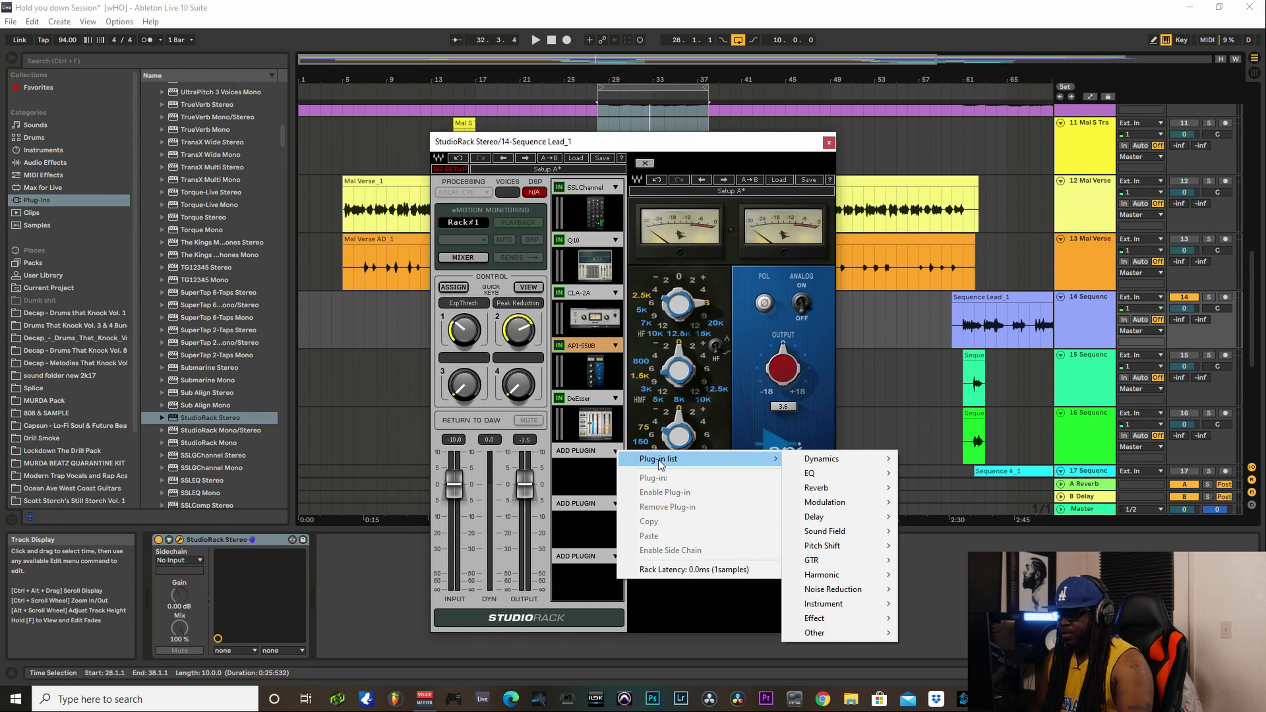
{"action": "mouse_move", "coordinate": [822, 488]}
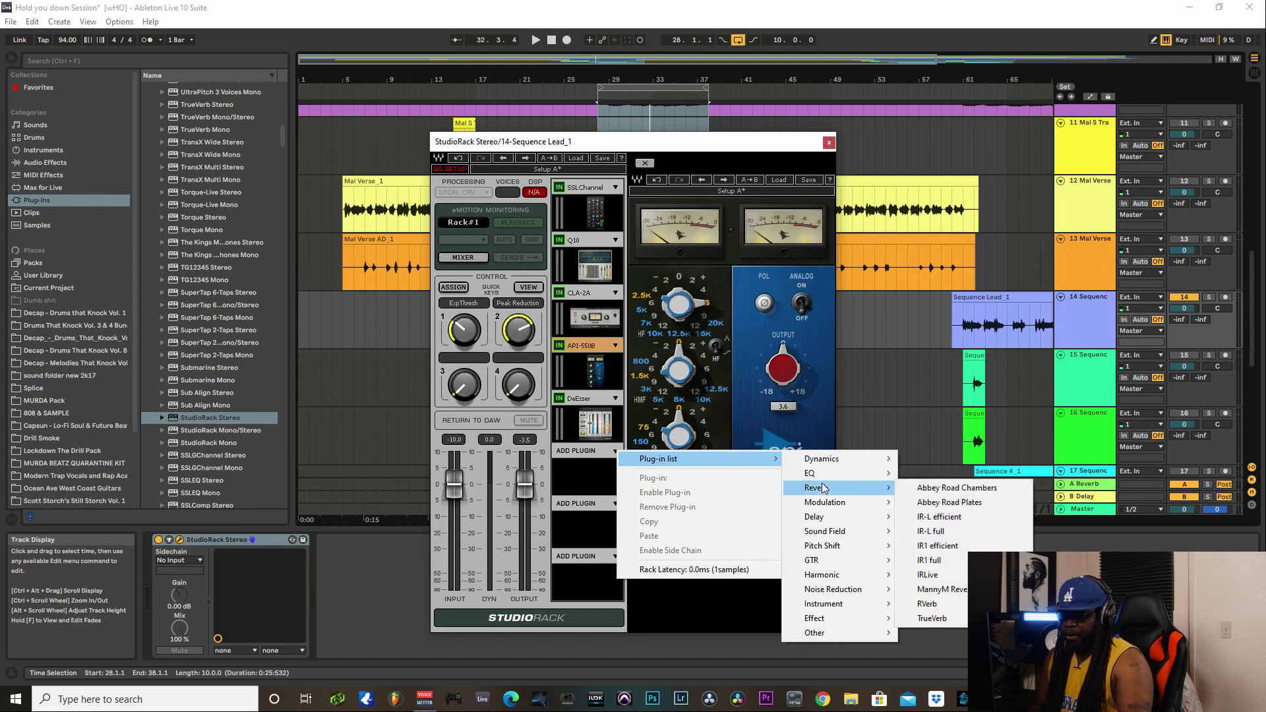
{"action": "left_click", "coordinate": [950, 589]}
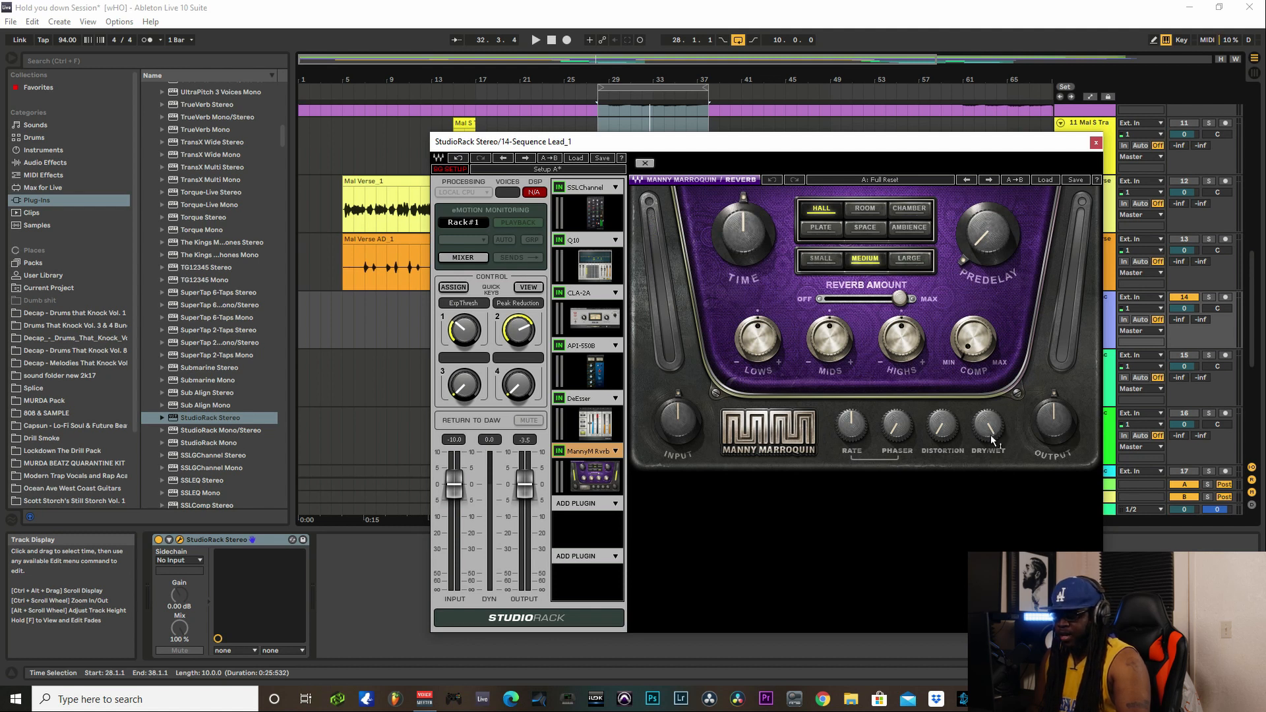
Step: Assign the MannyM Reverb's Dry/Wet parameter to StudioRack quick key 3
{"action": "right_click", "coordinate": [468, 389]}
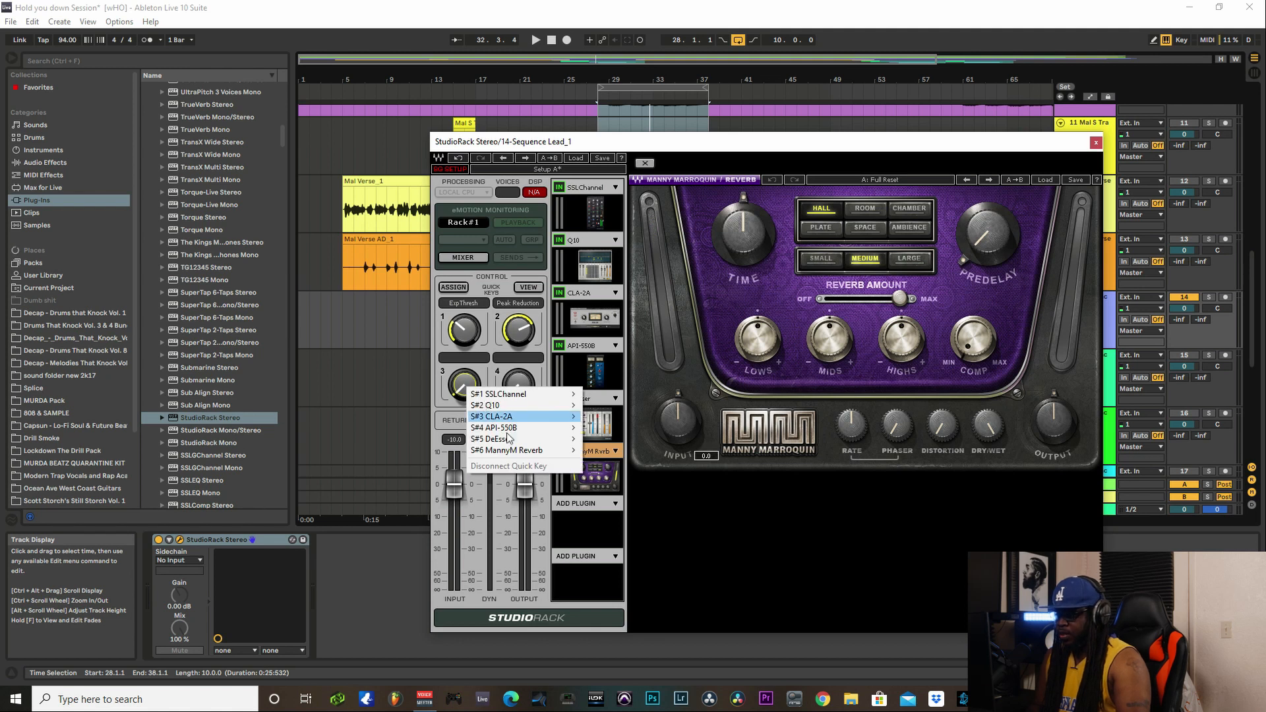
{"action": "mouse_move", "coordinate": [513, 453]}
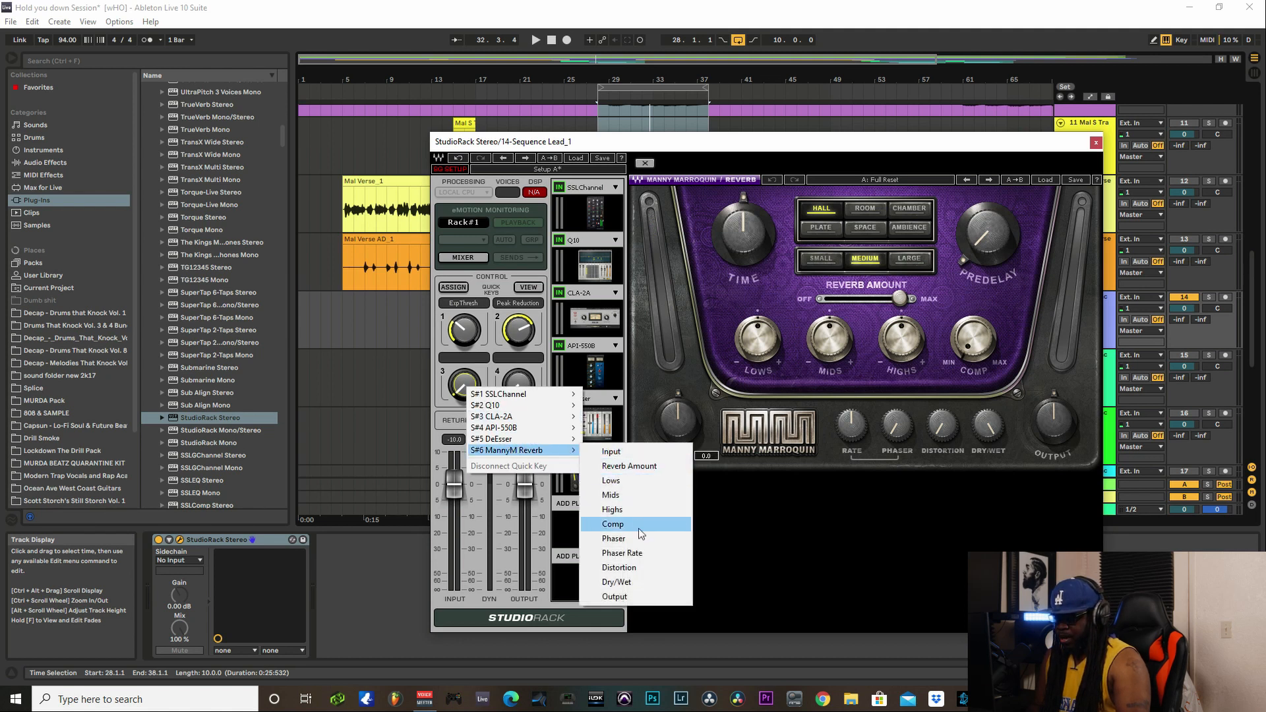
{"action": "left_click", "coordinate": [634, 583]}
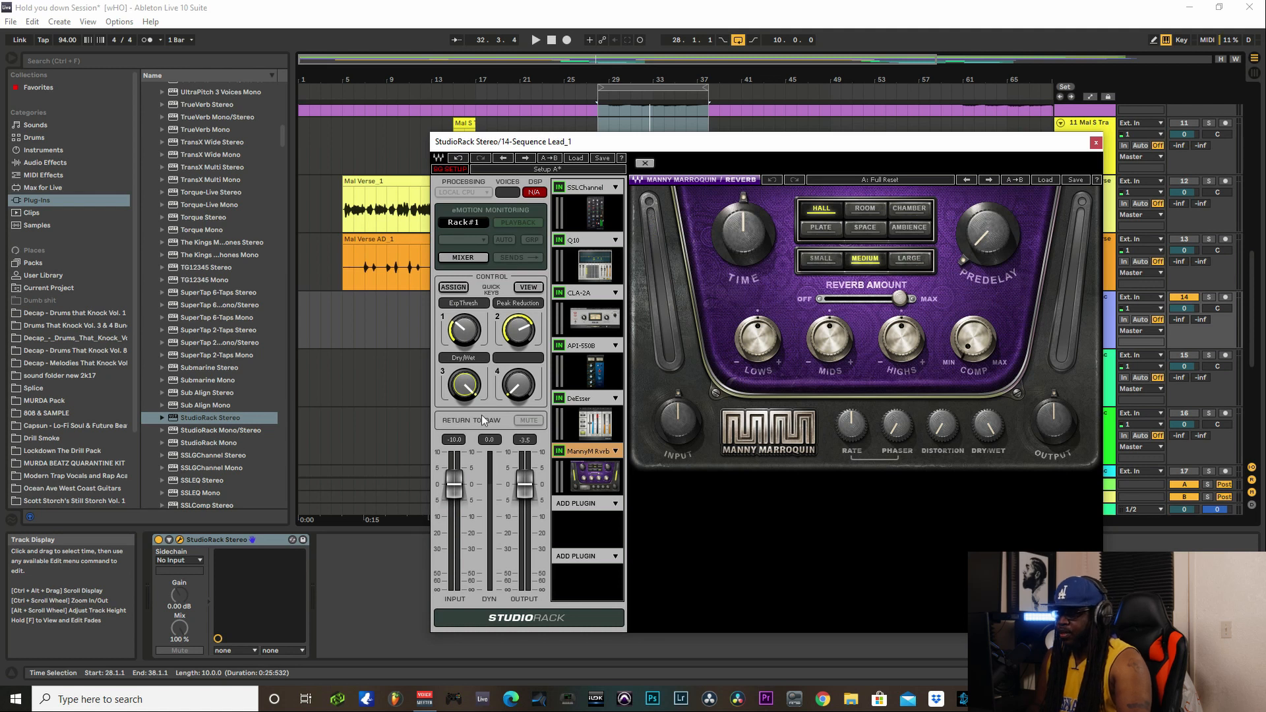
Step: Lower the reverb's Dry/Wet to about 9 while the loop plays with track 14 soloed, and stop playback
{"action": "mouse_move", "coordinate": [460, 391]}
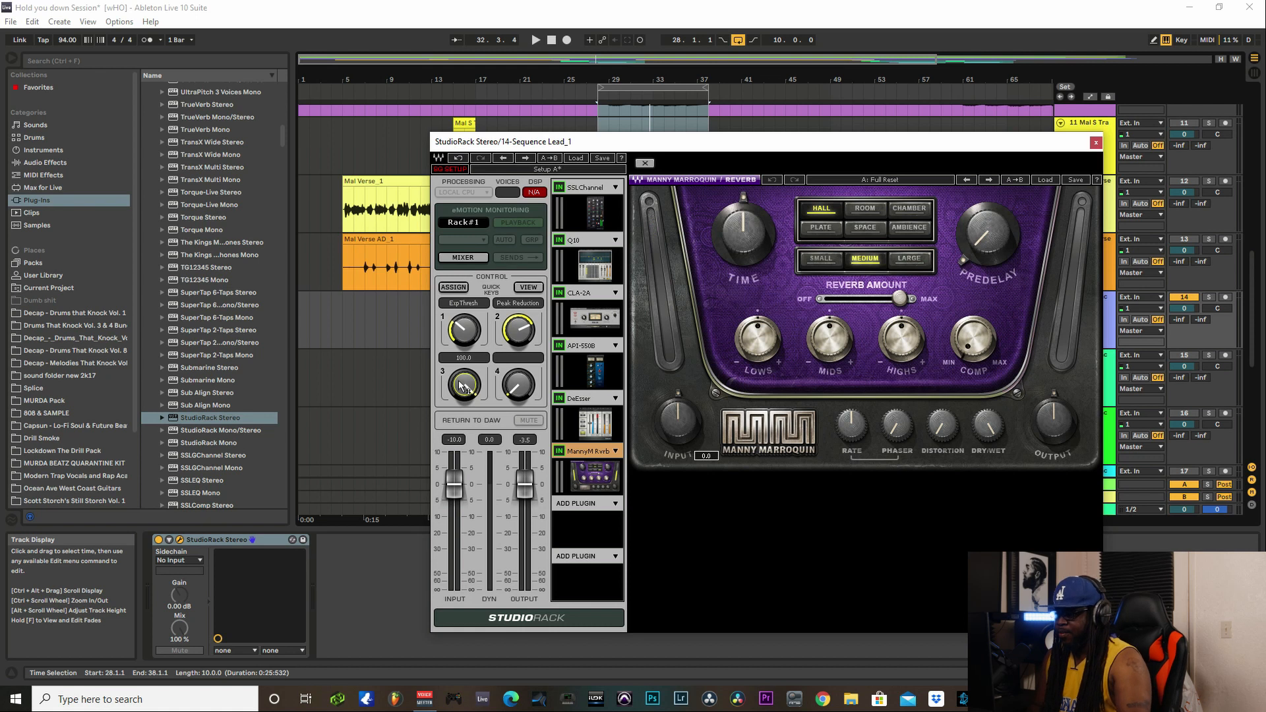
{"action": "left_click", "coordinate": [537, 40]}
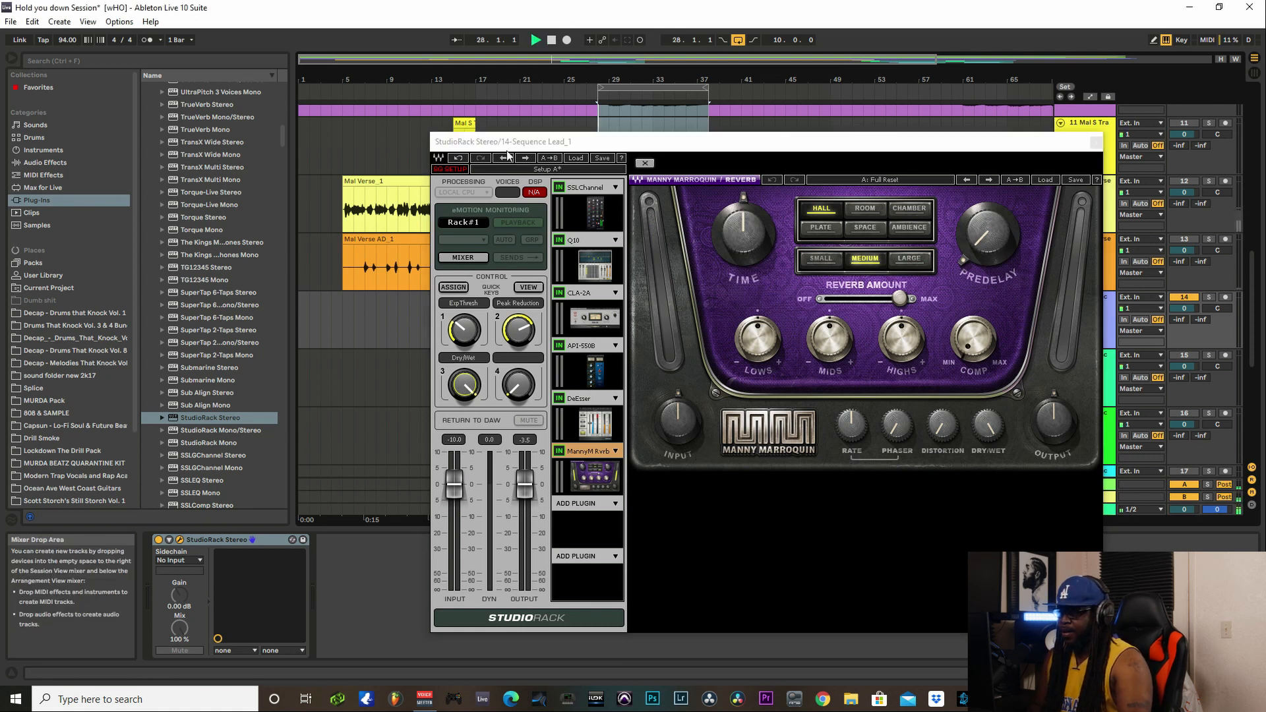
{"action": "mouse_move", "coordinate": [465, 388]}
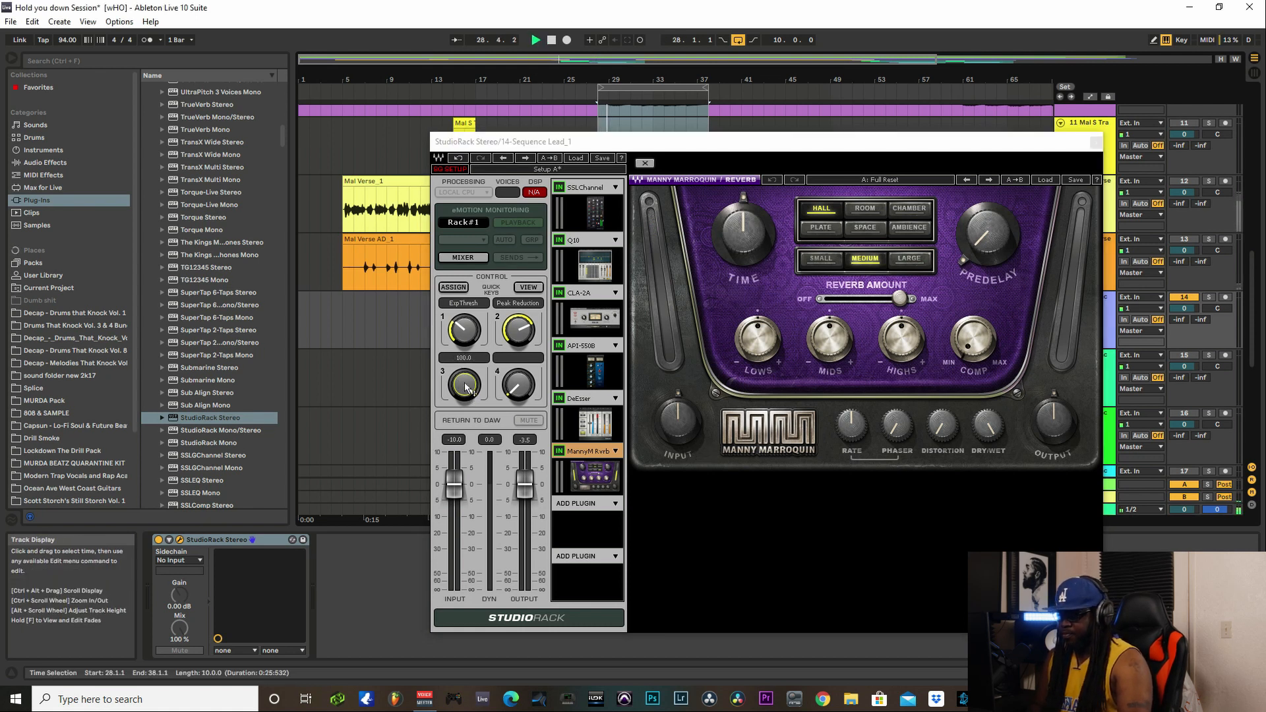
{"action": "left_click_drag", "start_coordinate": [465, 388], "coordinate": [465, 387]}
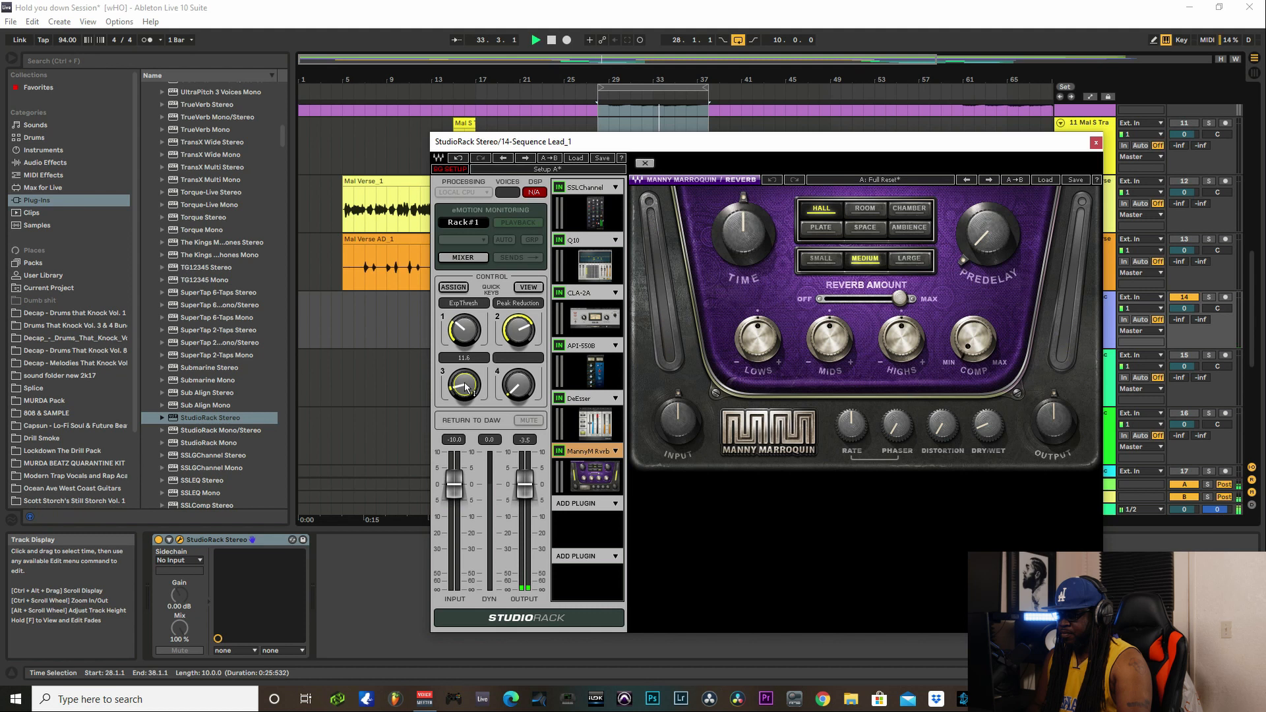
{"action": "left_click", "coordinate": [1210, 300]}
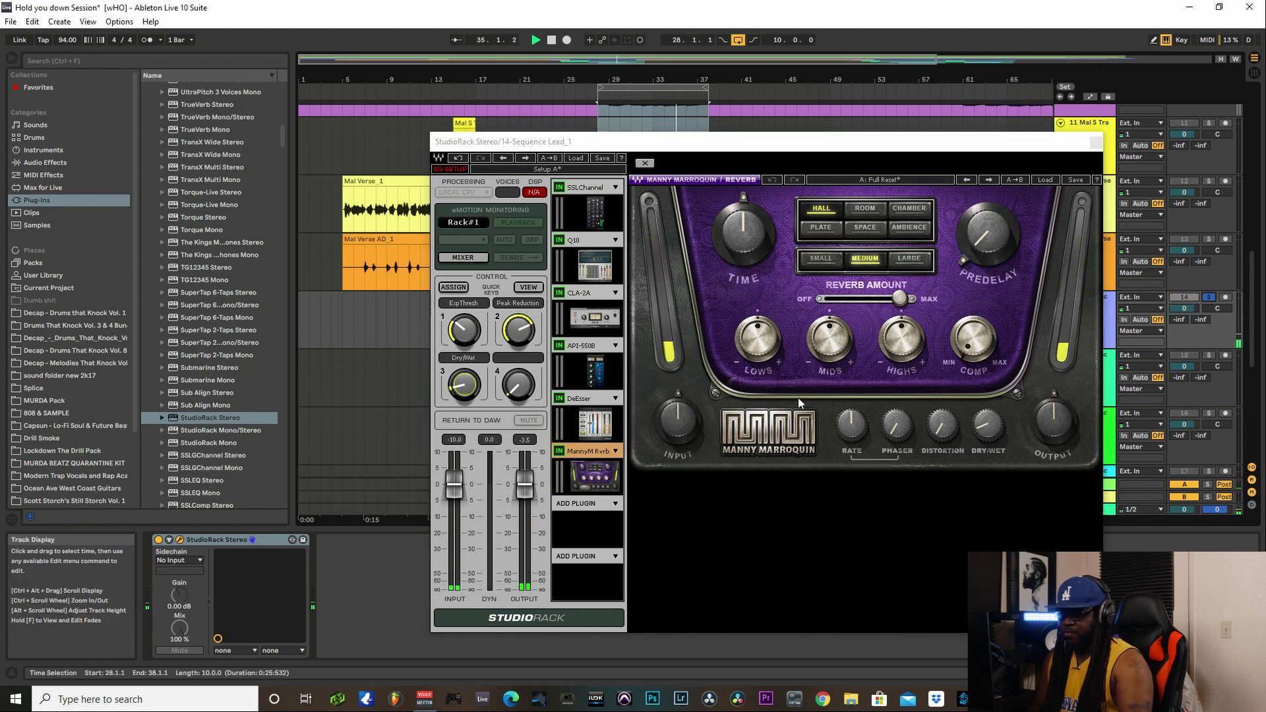
{"action": "left_click", "coordinate": [462, 396]}
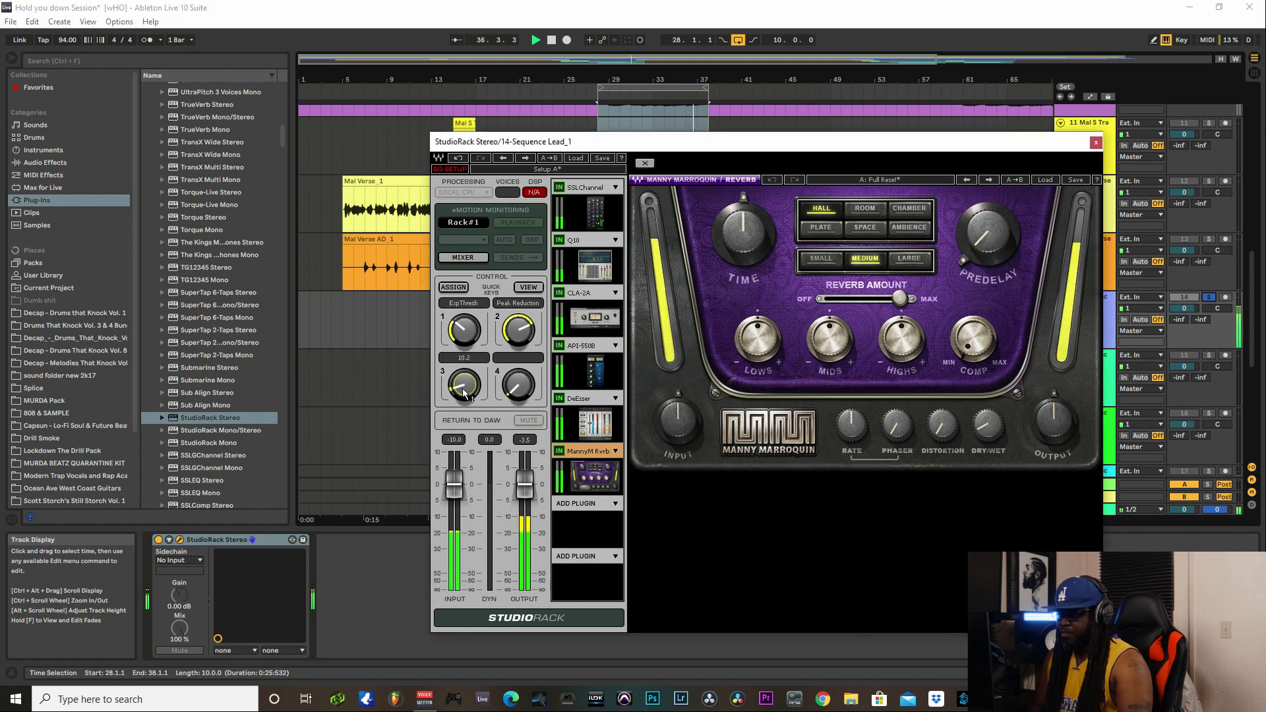
{"action": "left_click_drag", "start_coordinate": [463, 393], "coordinate": [467, 392]}
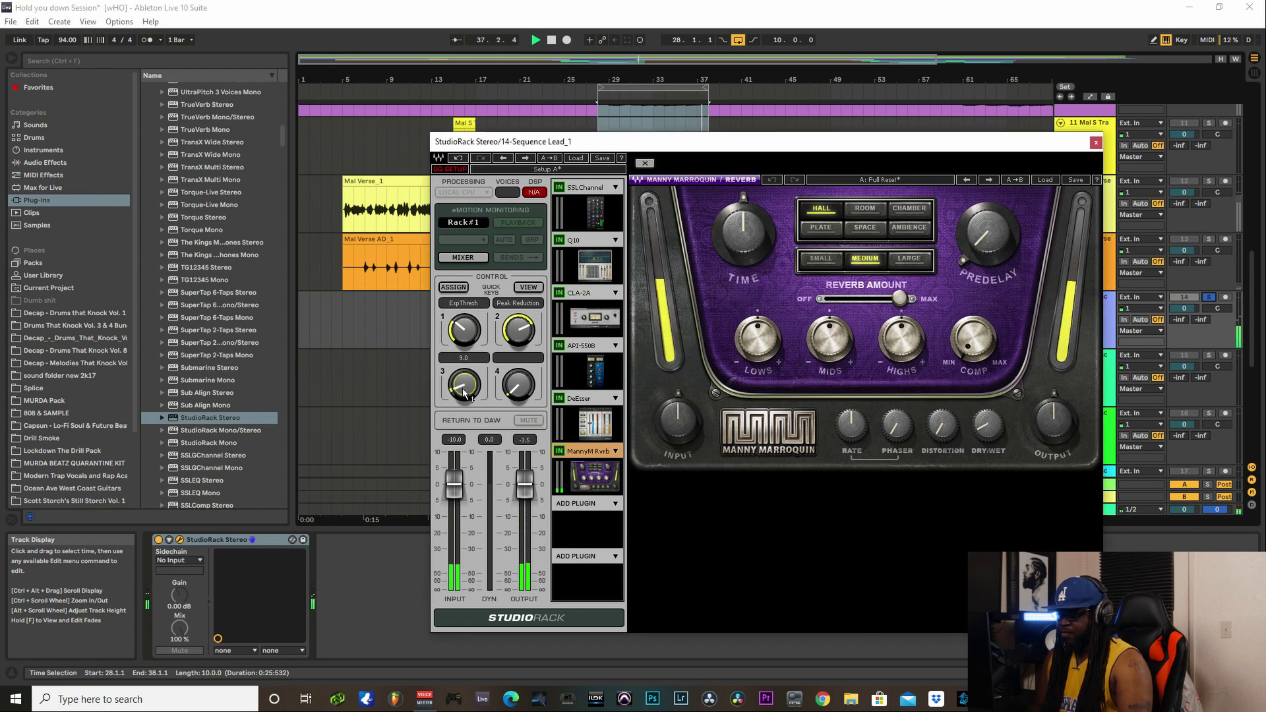
{"action": "left_click", "coordinate": [552, 40]}
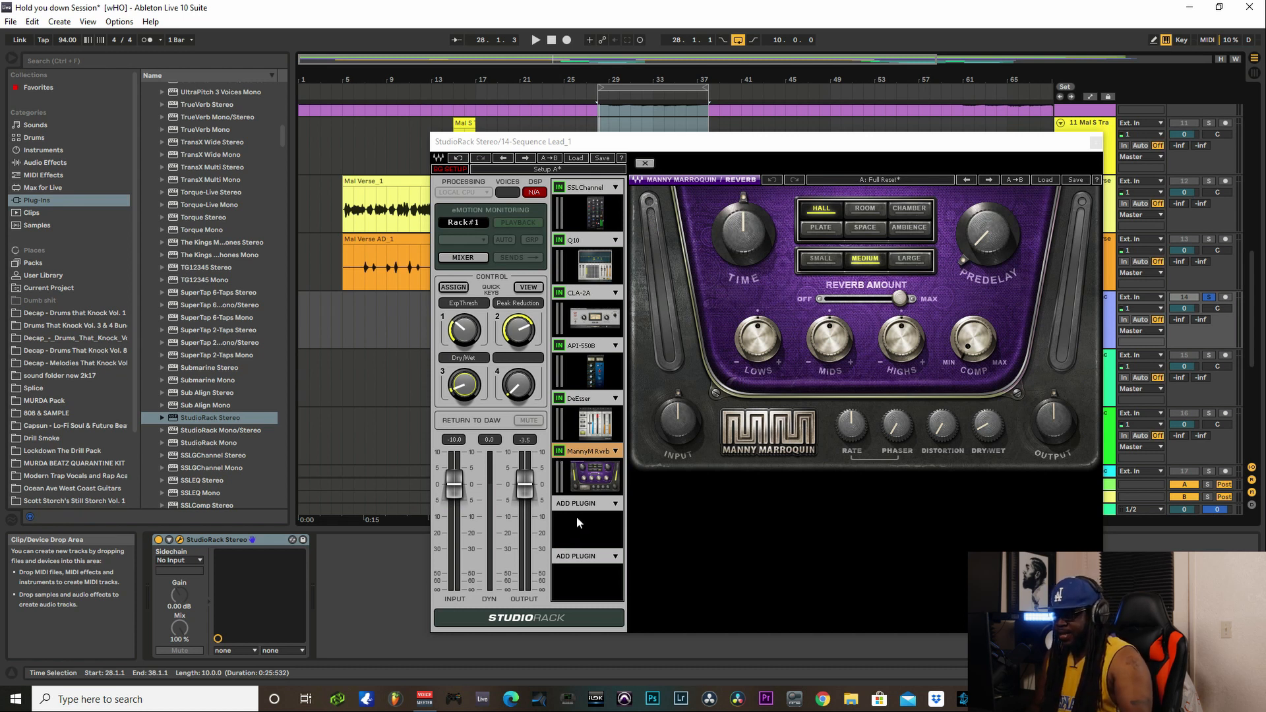
Step: Load the H-Delay from the Delay category into the seventh StudioRack slot
{"action": "left_click", "coordinate": [614, 505]}
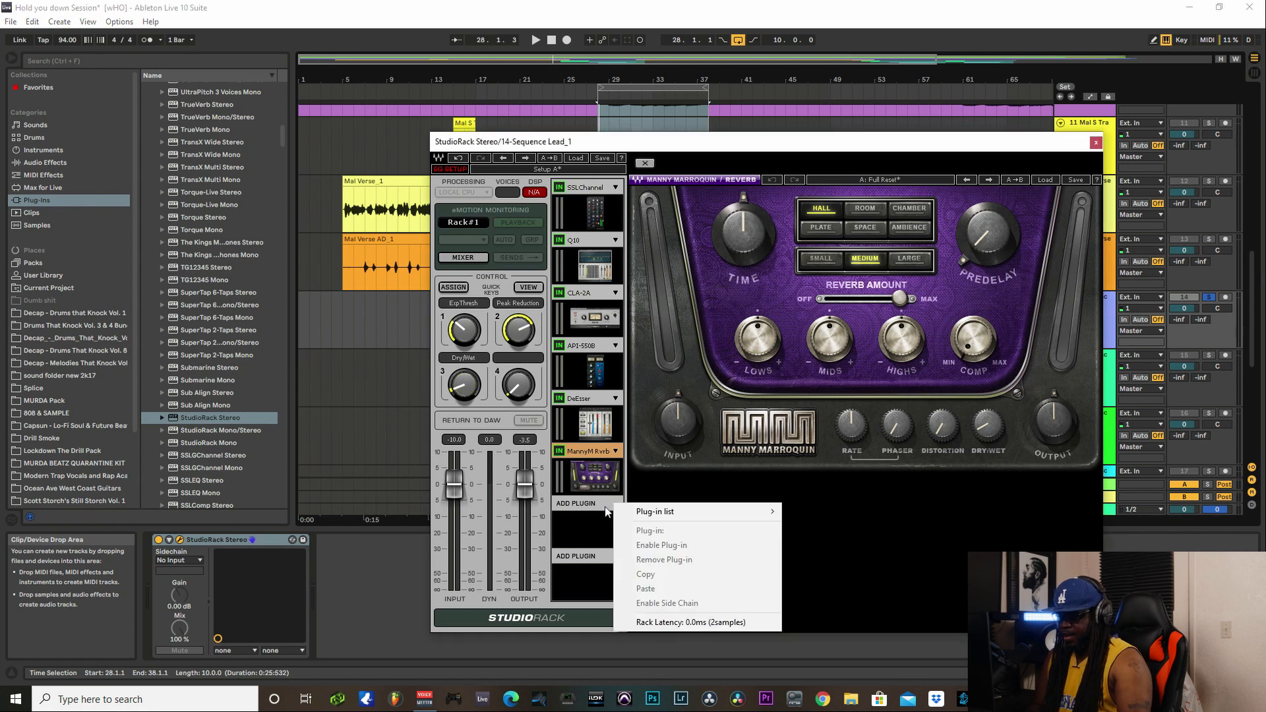
{"action": "mouse_move", "coordinate": [677, 512]}
{"action": "mouse_move", "coordinate": [833, 511]}
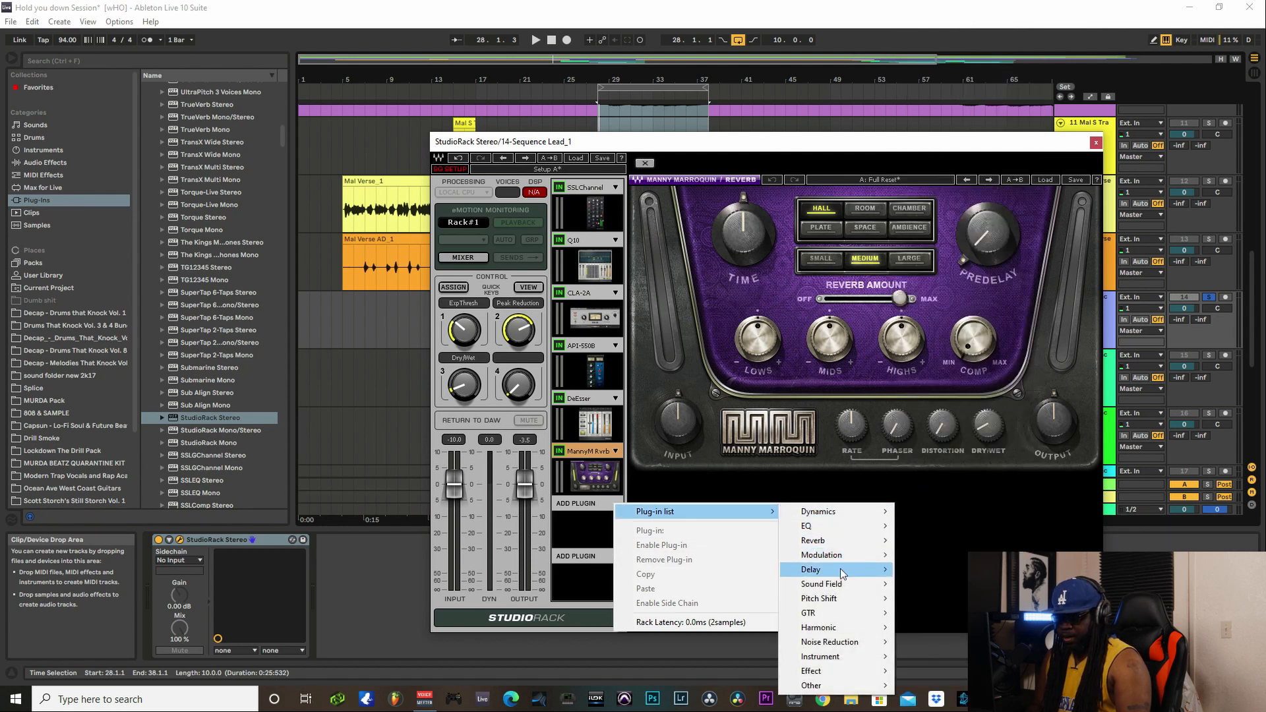
{"action": "mouse_move", "coordinate": [843, 569]}
{"action": "left_click", "coordinate": [958, 599]}
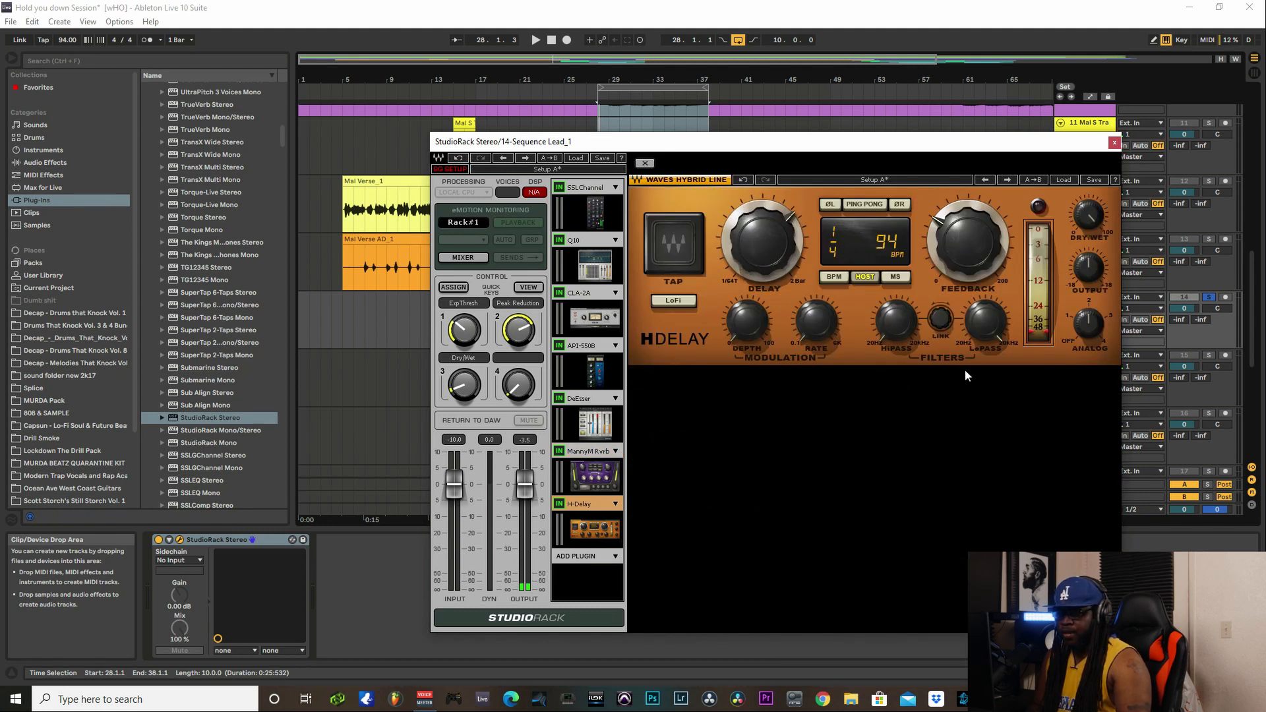
{"action": "left_click", "coordinate": [1082, 320]}
{"action": "left_click_drag", "start_coordinate": [1091, 221], "coordinate": [1085, 280]}
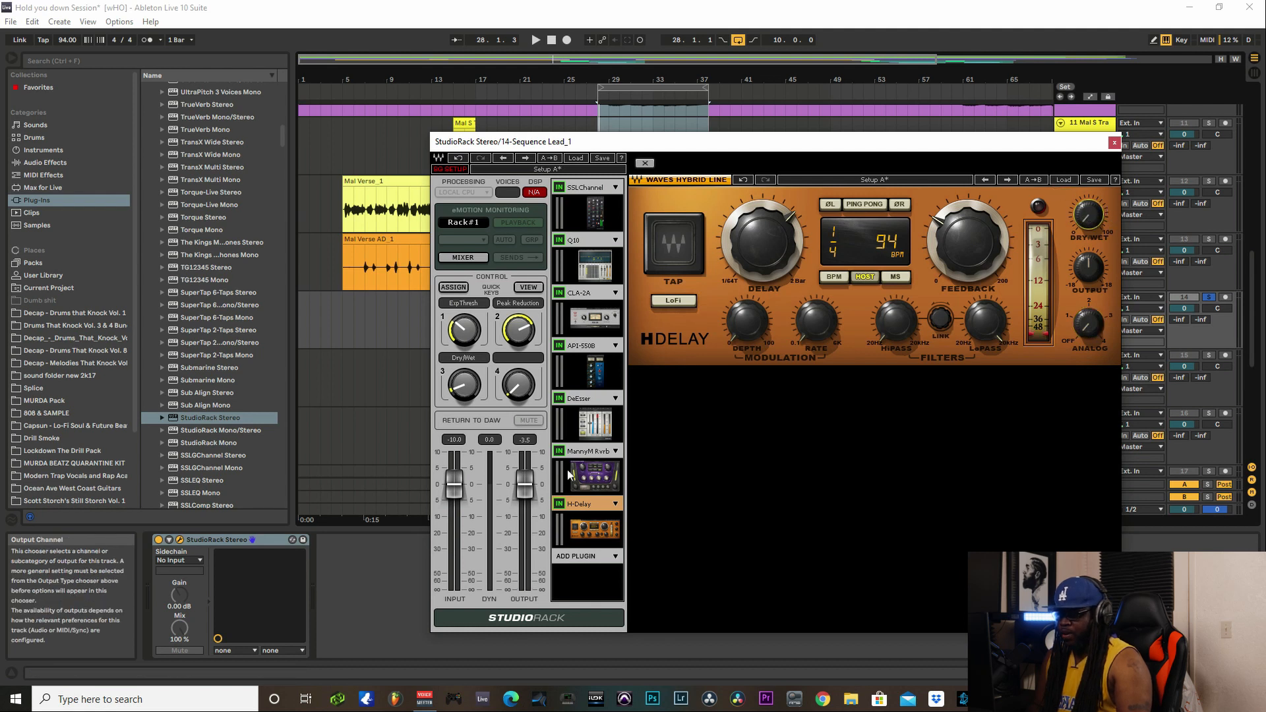
Step: Assign the H-Delay's Mix parameter to StudioRack quick key 4 and turn it down to minimum
{"action": "right_click", "coordinate": [521, 385]}
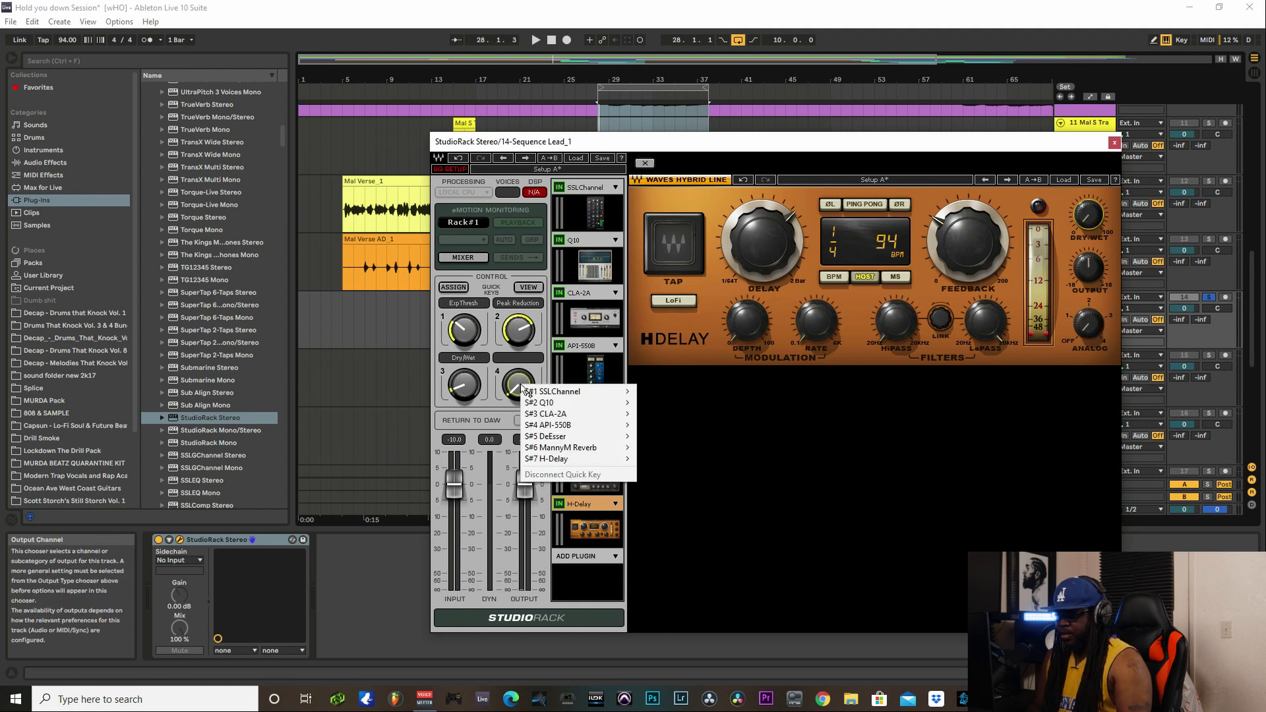
{"action": "mouse_move", "coordinate": [557, 464]}
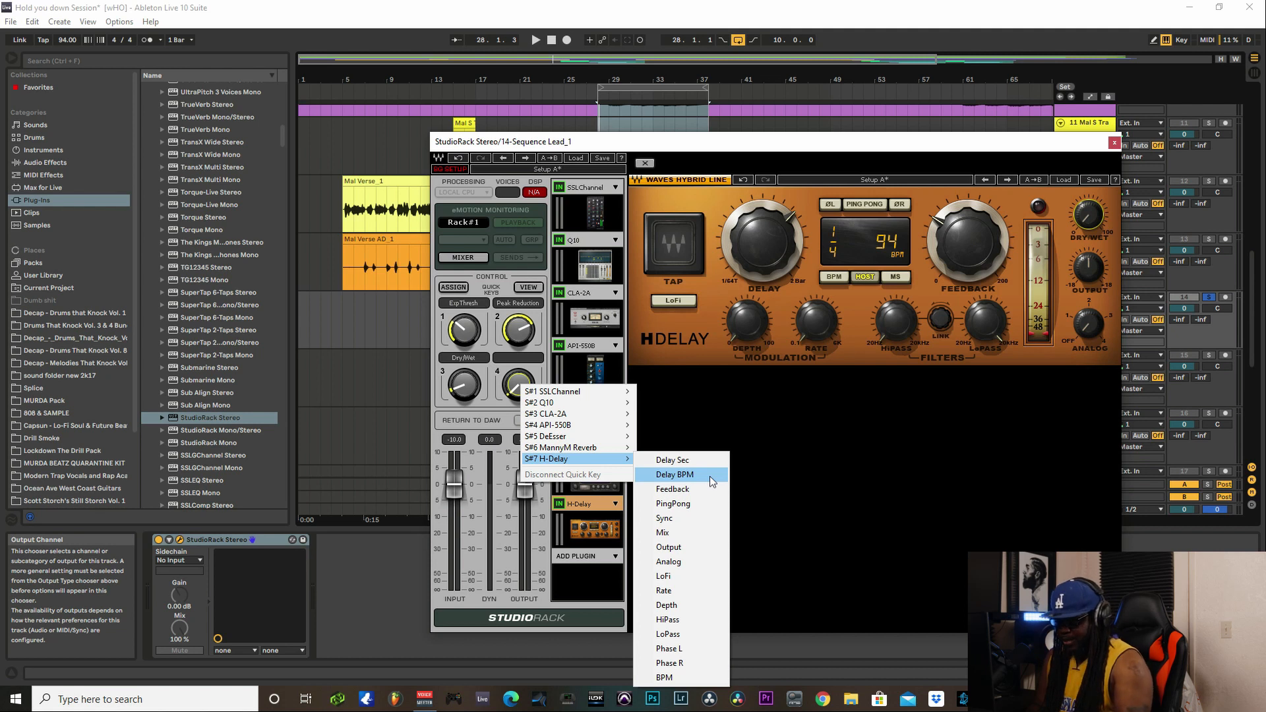
{"action": "left_click", "coordinate": [697, 534]}
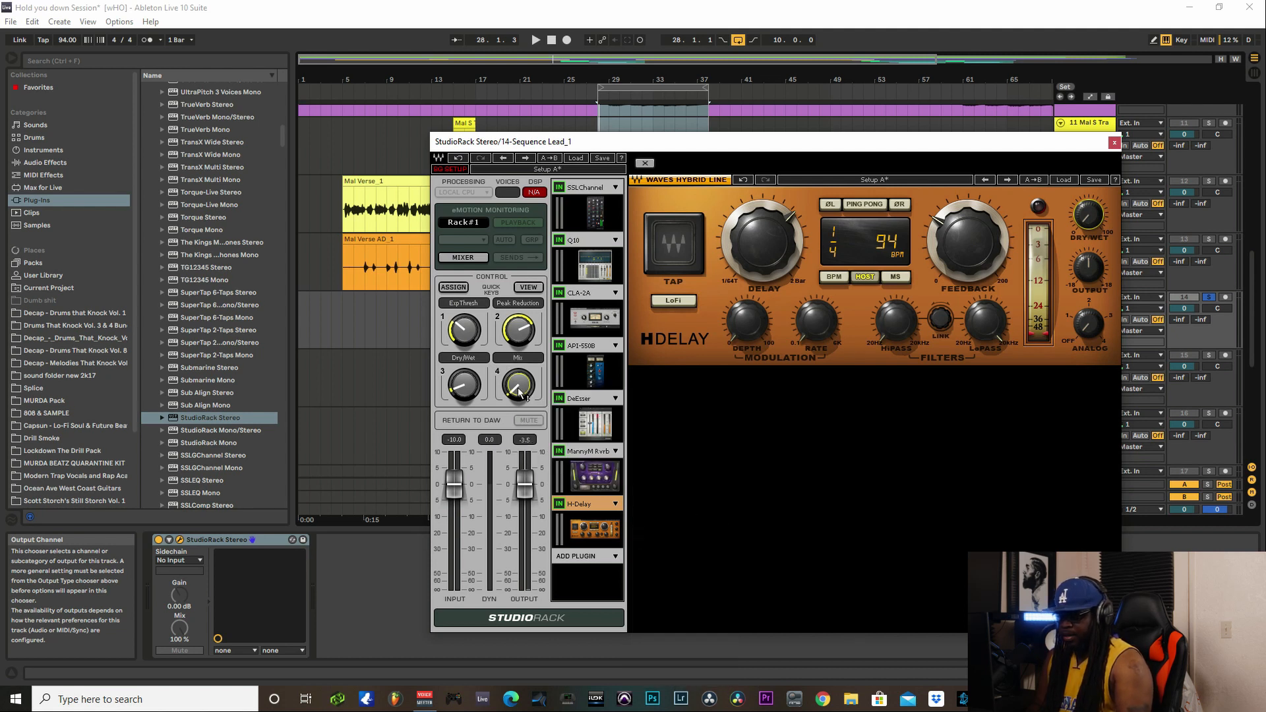
{"action": "scroll", "coordinate": [519, 390], "scroll_direction": "down", "scroll_amount": 5}
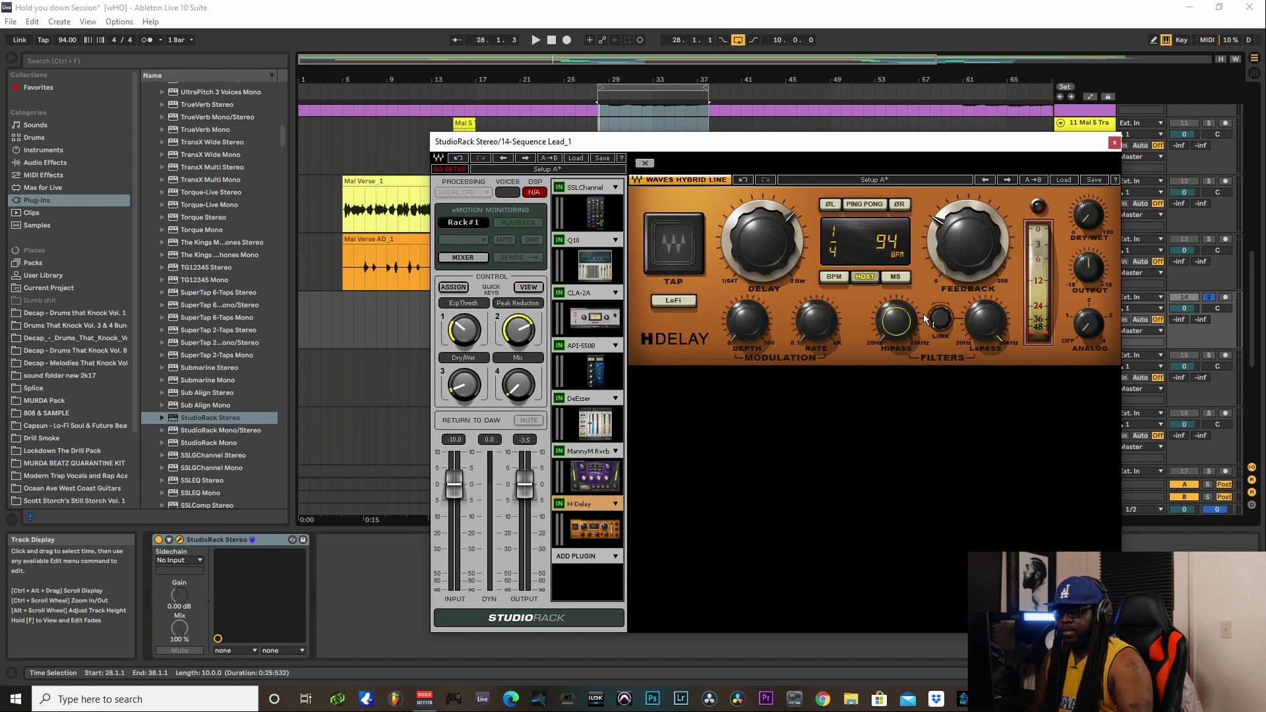
Step: Set the H-Delay's HiPass filter to about 125 Hz and adjust its LoPass filter
{"action": "left_click_drag", "start_coordinate": [885, 336], "coordinate": [894, 324]}
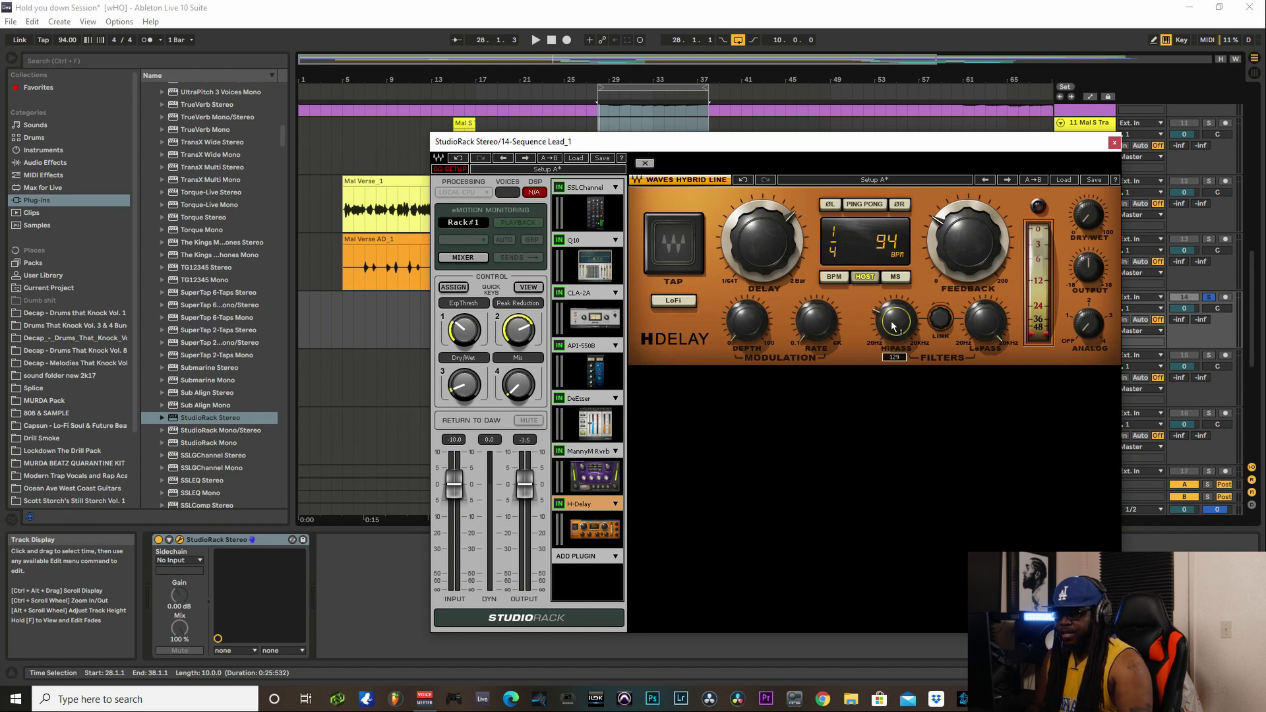
{"action": "left_click_drag", "start_coordinate": [982, 318], "coordinate": [983, 322]}
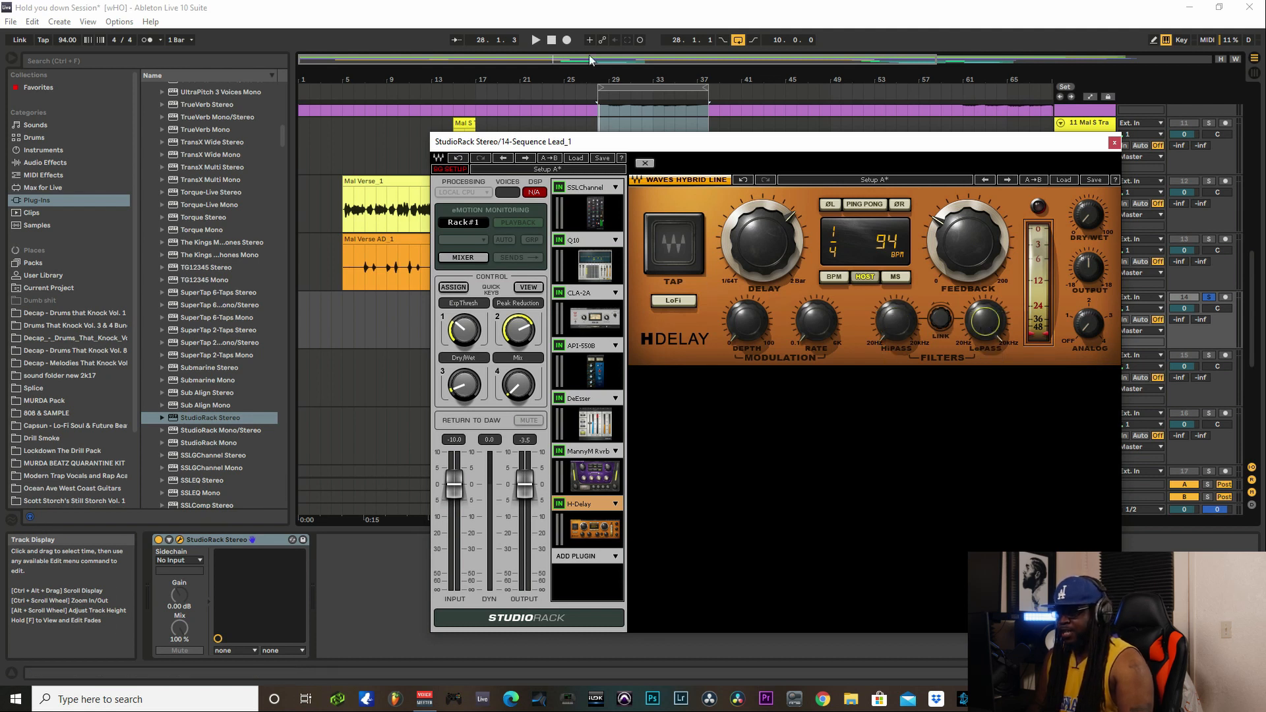
Step: Play the loop, bring the H-Delay Mix up to about 9, and take track 14 out of solo
{"action": "left_click", "coordinate": [536, 40]}
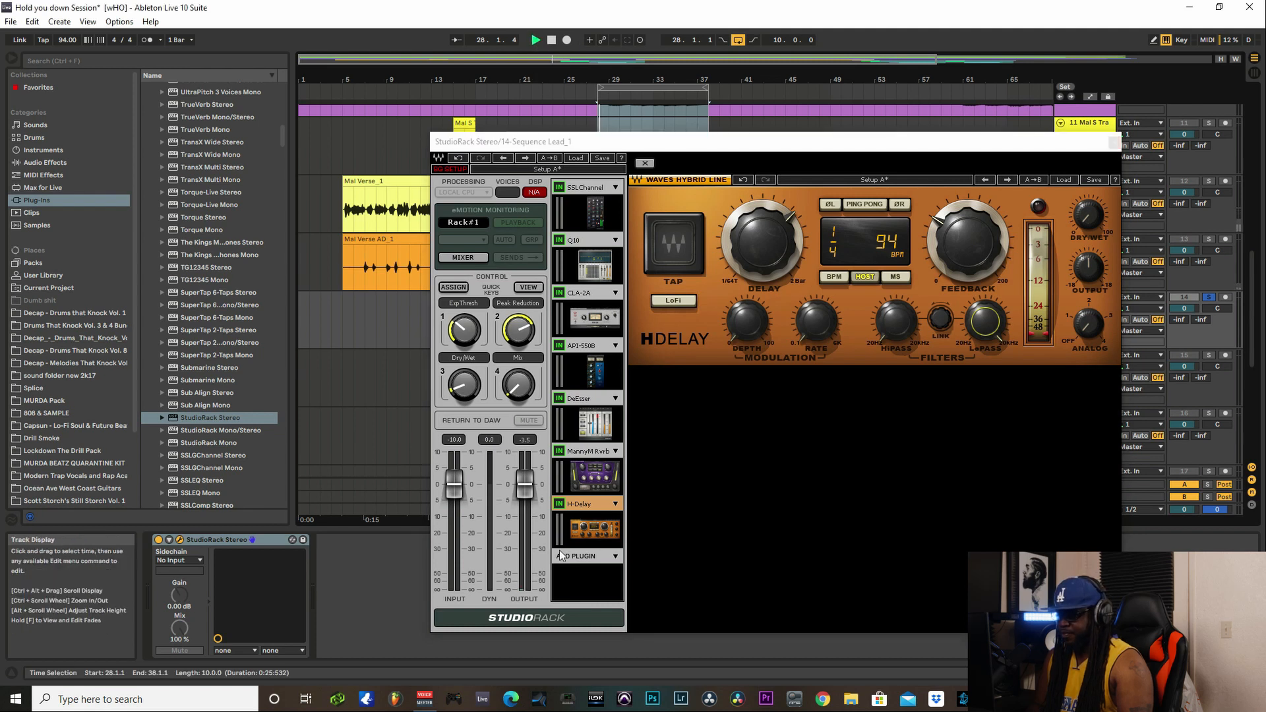
{"action": "left_click_drag", "start_coordinate": [519, 391], "coordinate": [519, 392]}
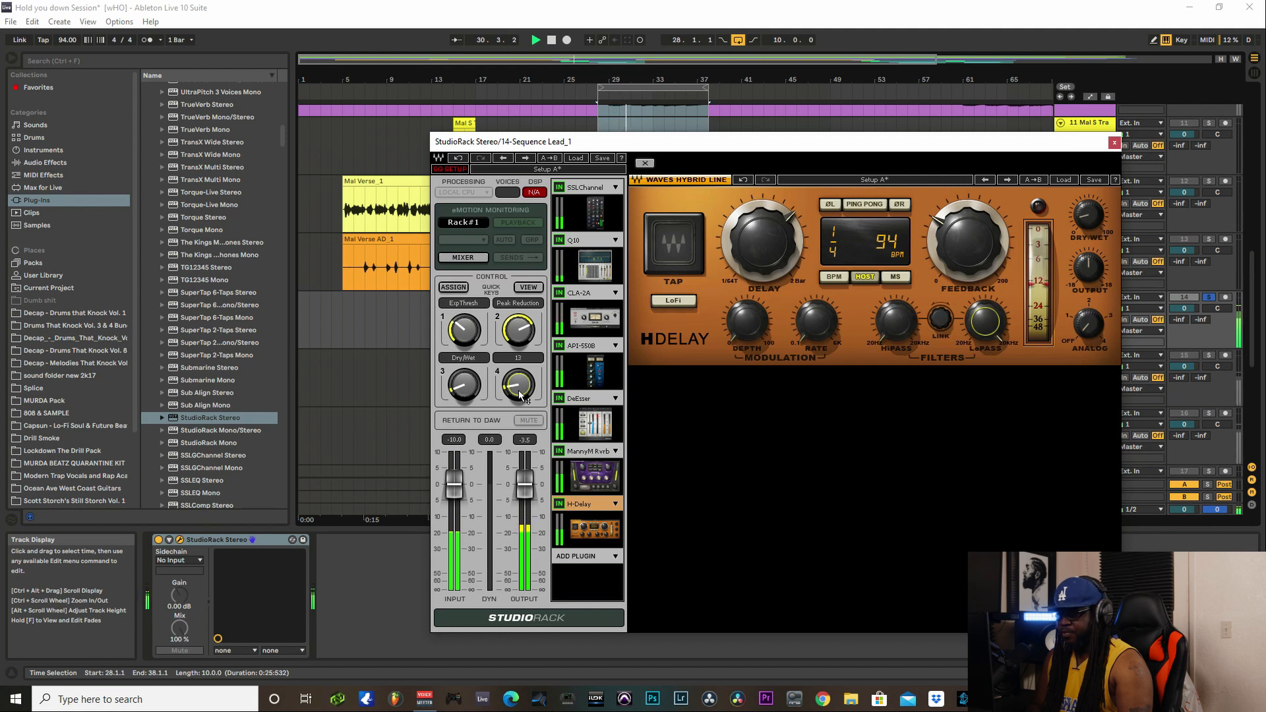
{"action": "left_click", "coordinate": [1210, 300]}
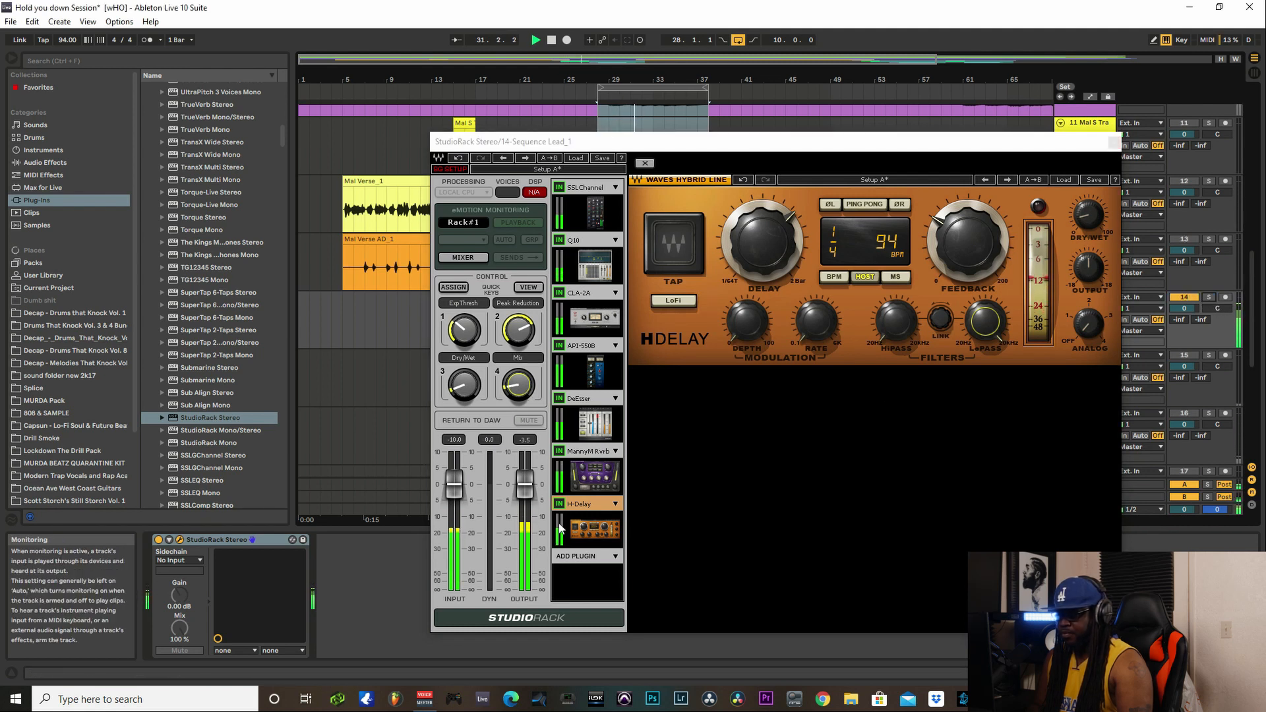
{"action": "left_click", "coordinate": [519, 389]}
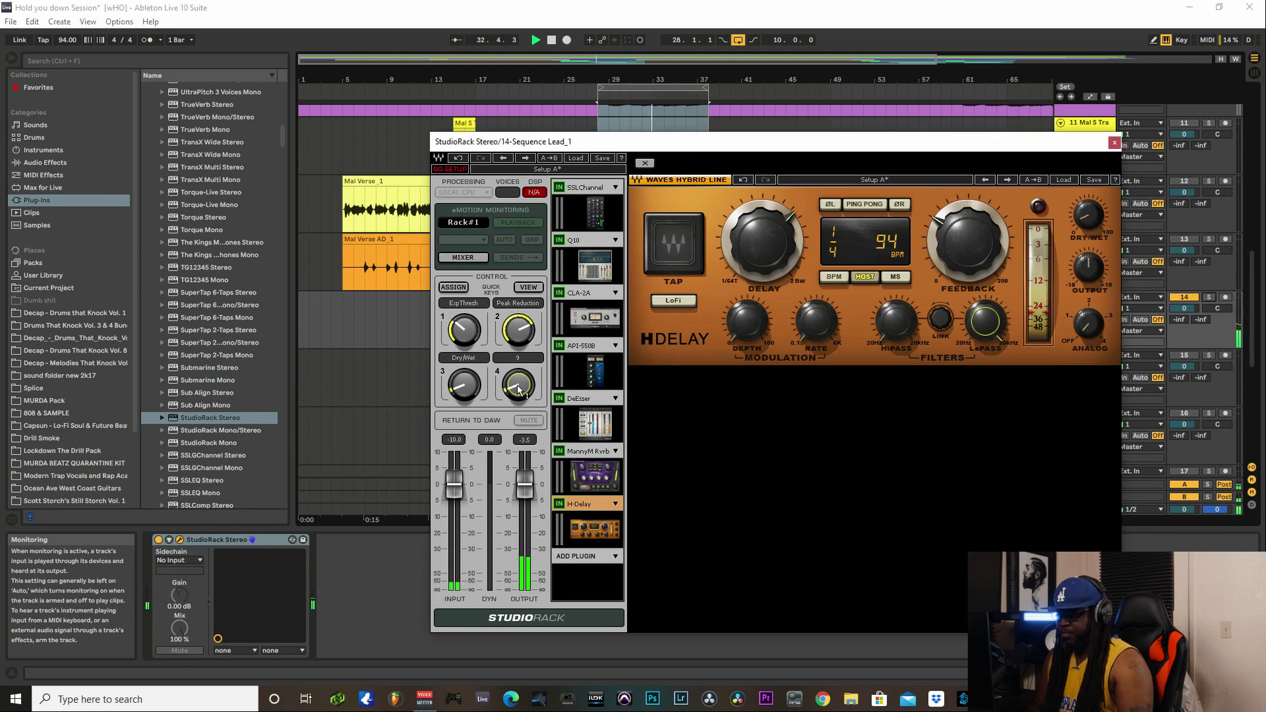
{"action": "scroll", "coordinate": [519, 390], "scroll_direction": "down", "scroll_amount": 3}
{"action": "scroll", "coordinate": [519, 389], "scroll_direction": "down", "scroll_amount": 2}
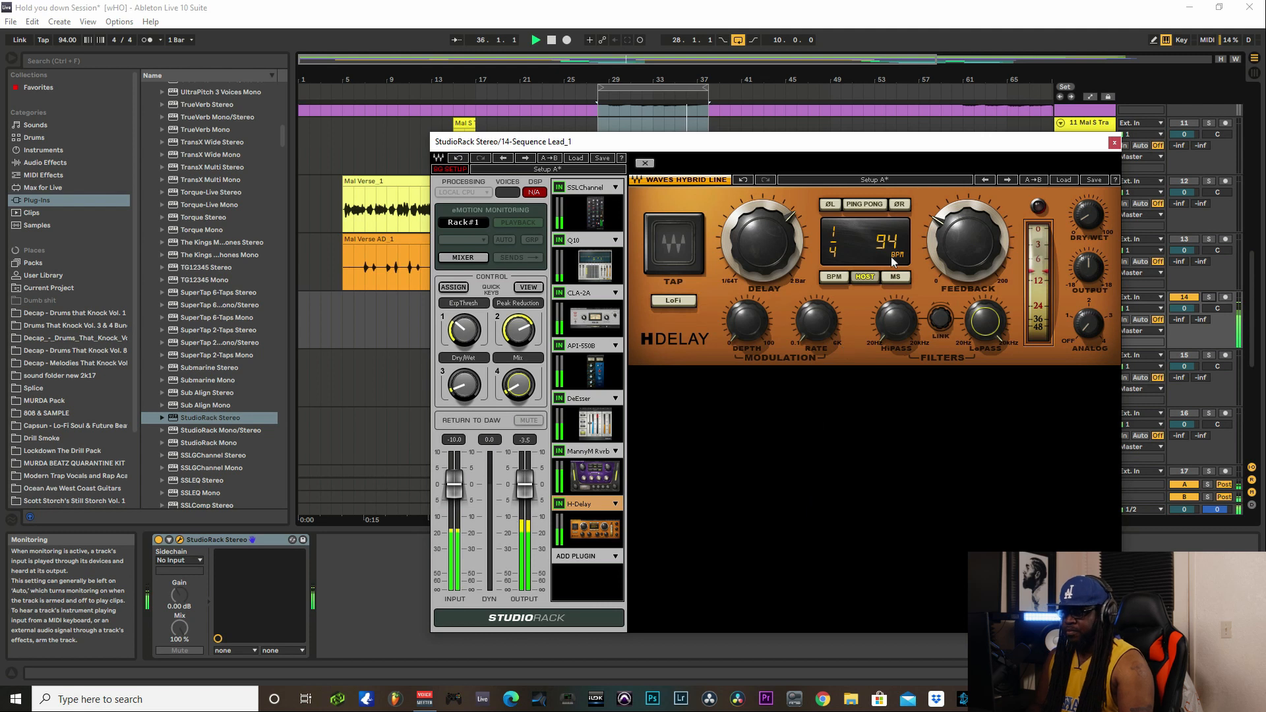
Step: Switch the H-Delay's time sync to BPM mode, audition the delay in the loop, and stop playback
{"action": "left_click", "coordinate": [836, 277]}
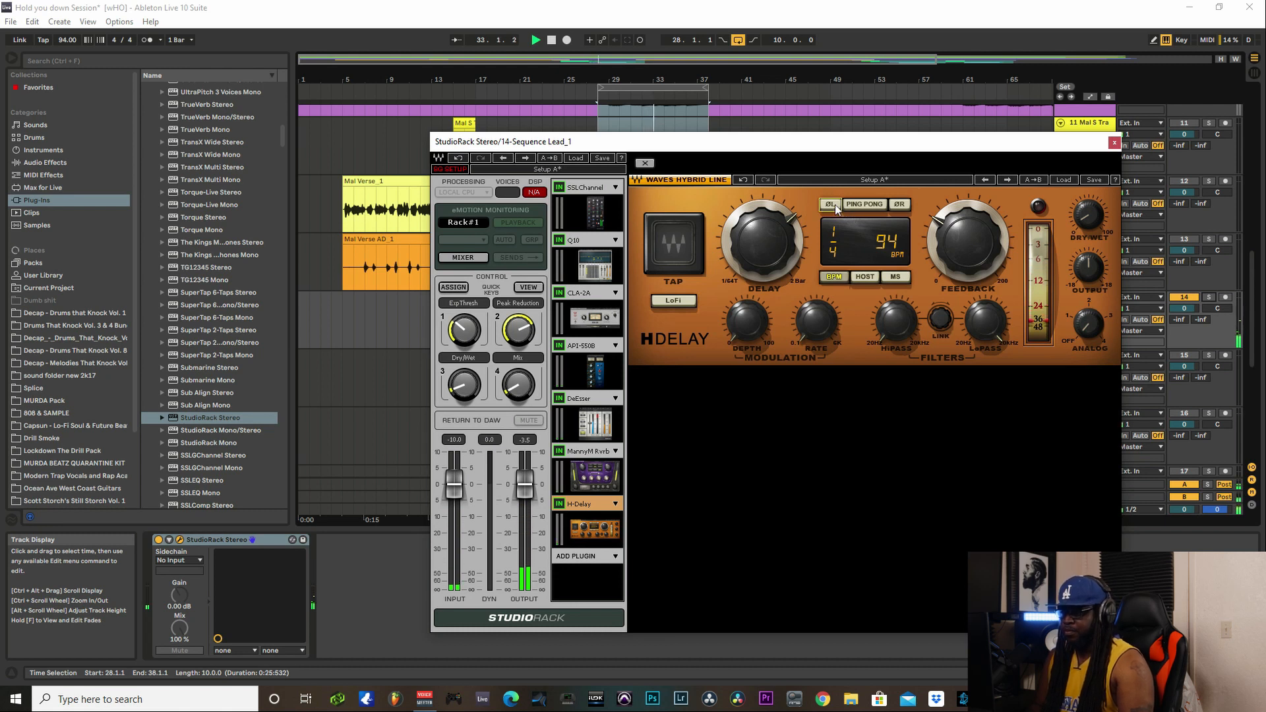
{"action": "mouse_move", "coordinate": [925, 249]}
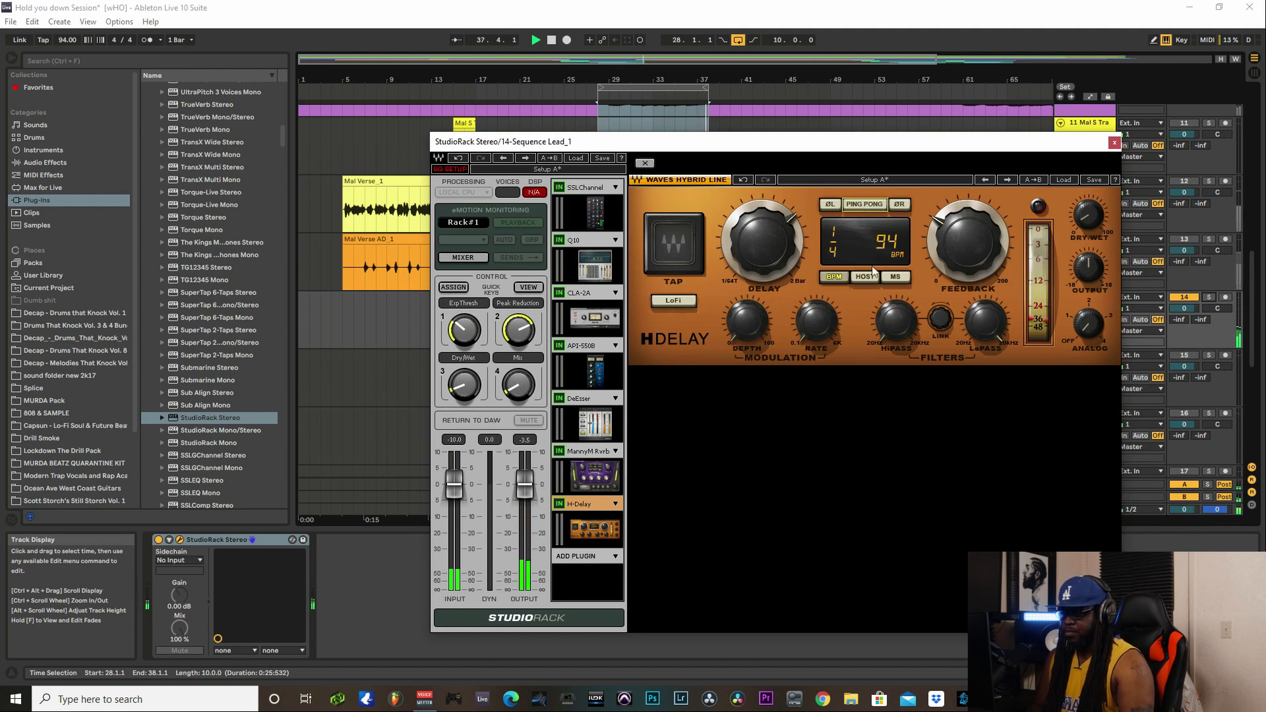
{"action": "mouse_move", "coordinate": [881, 341]}
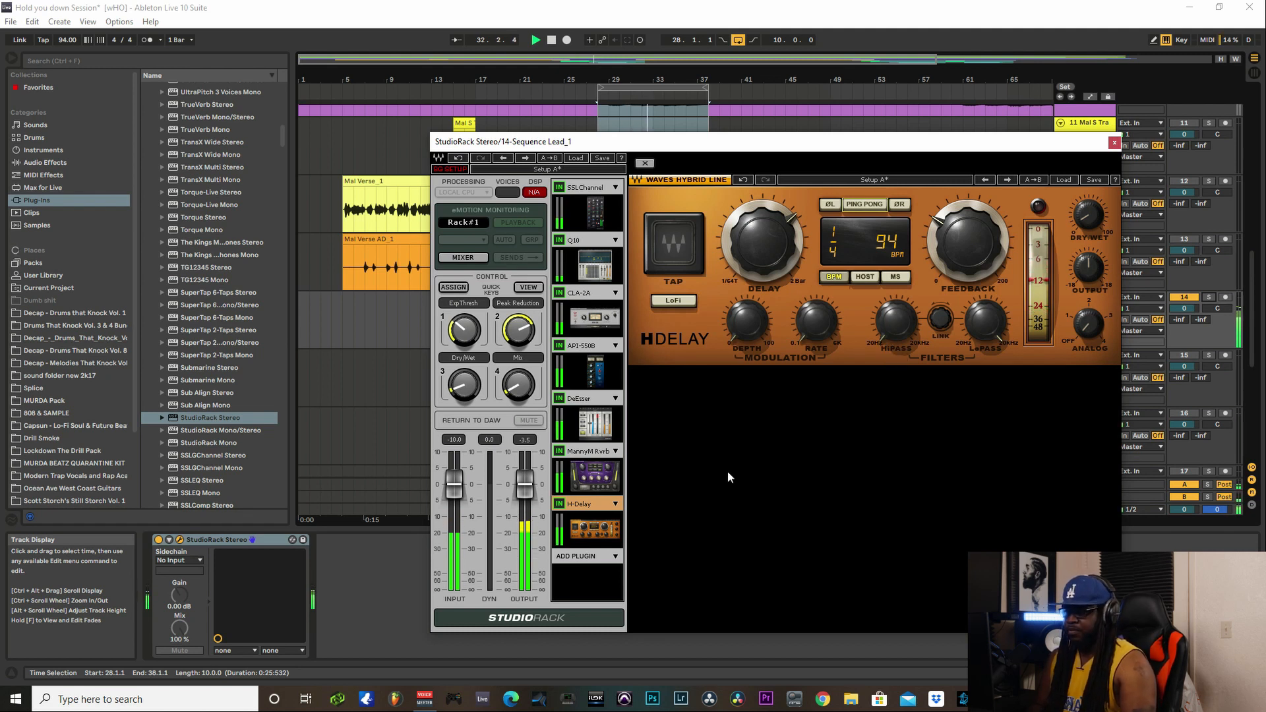
{"action": "left_click", "coordinate": [552, 41]}
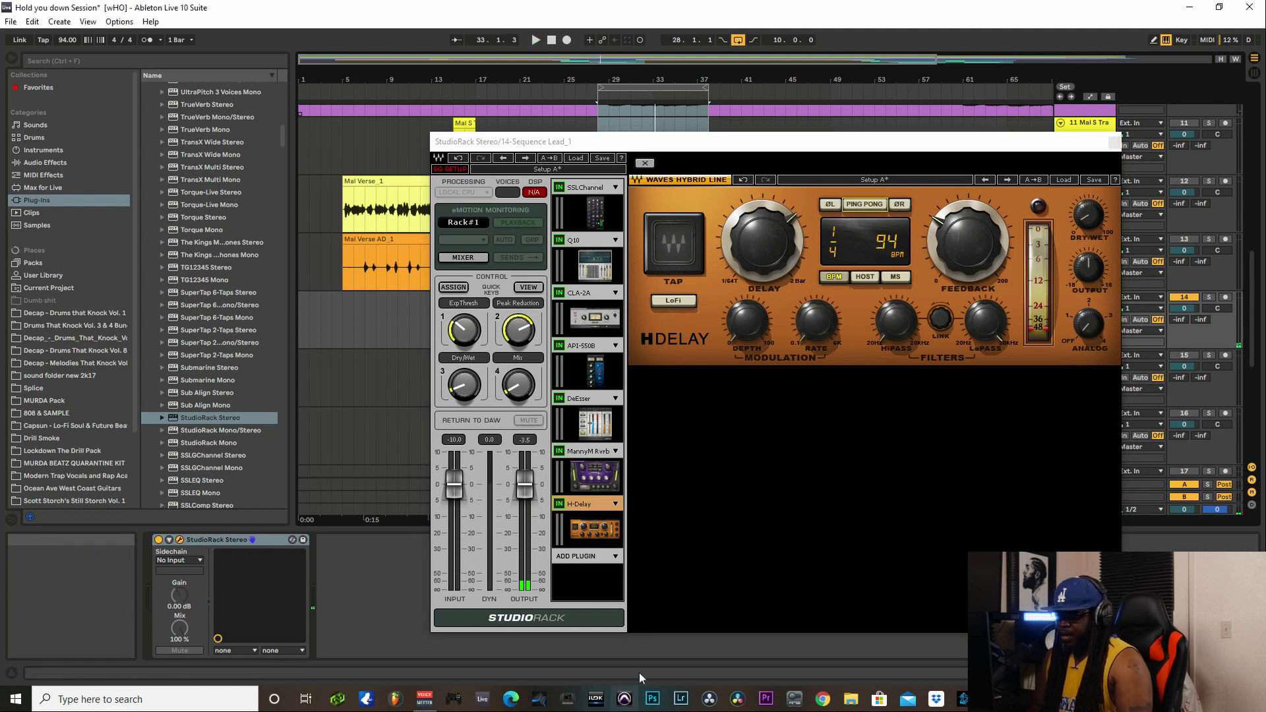
Step: Add the L1 limiter as the last plug-in in the StudioRack chain and set its Out Ceiling to -0.1
{"action": "left_click", "coordinate": [616, 558]}
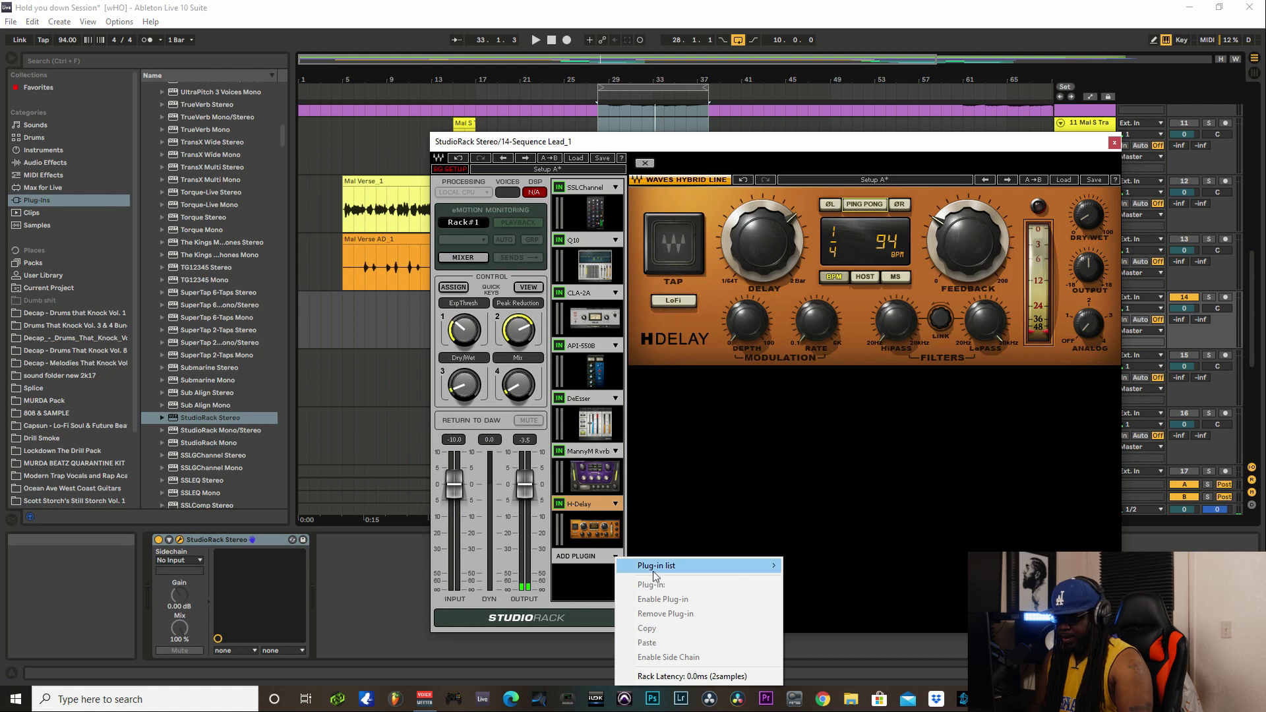
{"action": "mouse_move", "coordinate": [665, 571]}
{"action": "mouse_move", "coordinate": [851, 397]}
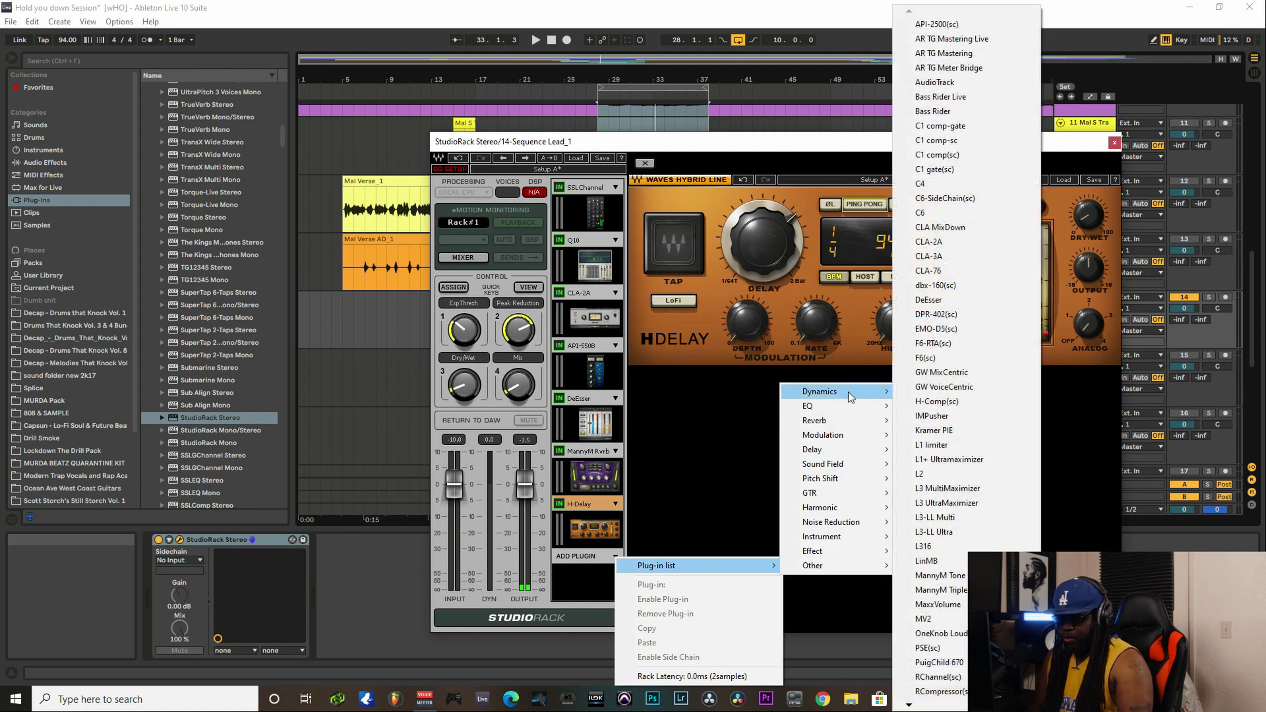
{"action": "left_click", "coordinate": [958, 443]}
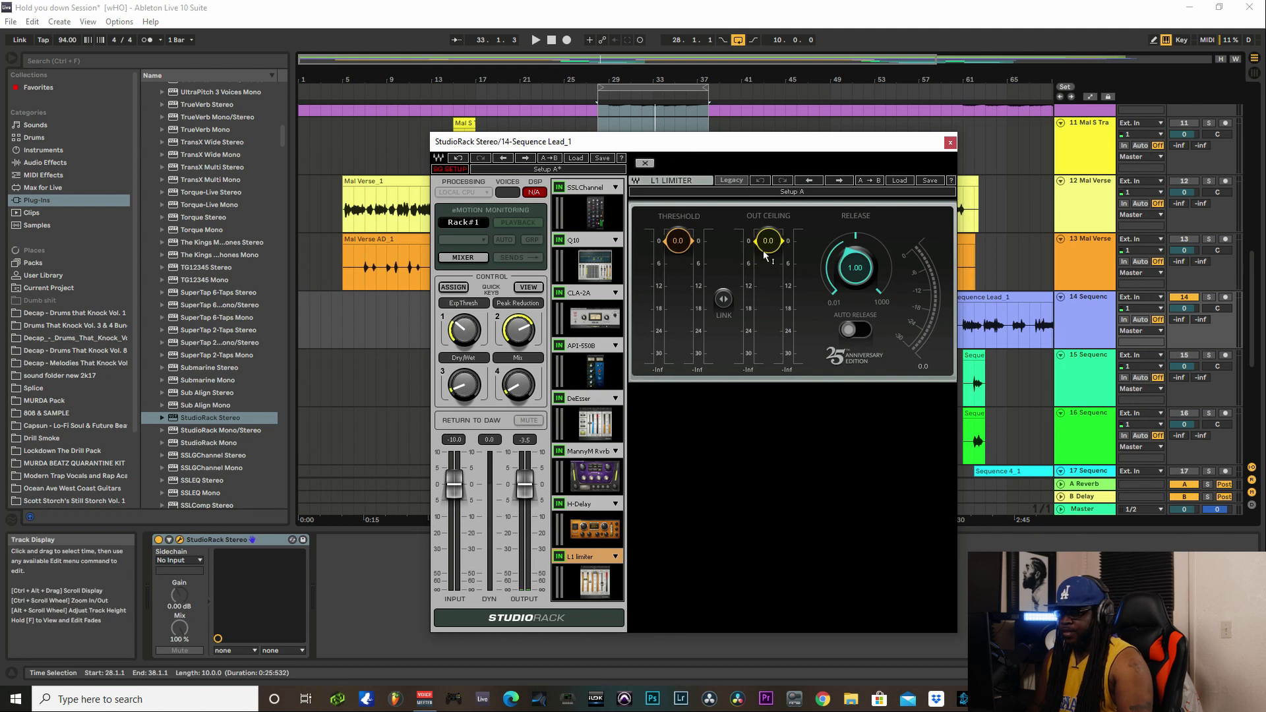
{"action": "left_click_drag", "start_coordinate": [763, 251], "coordinate": [766, 253]}
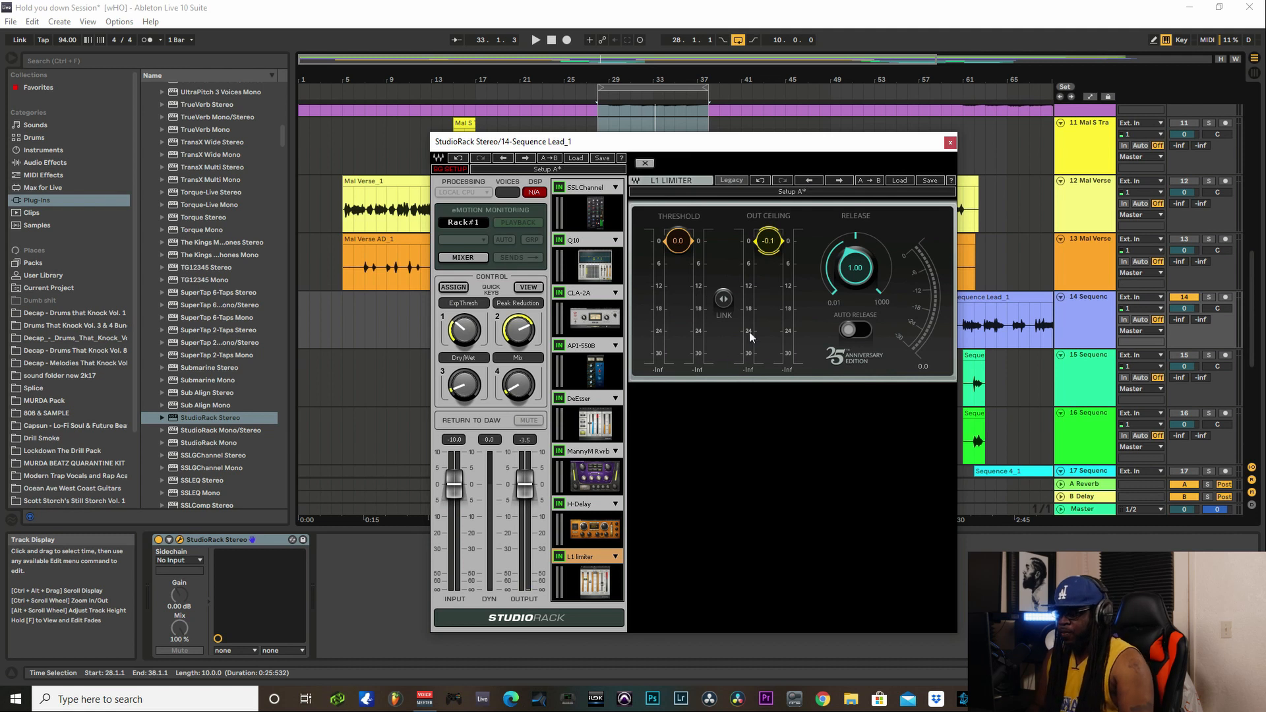
Step: Play the loop, lower the L1 limiter's Threshold to -4.0, and stop playback
{"action": "left_click", "coordinate": [535, 40]}
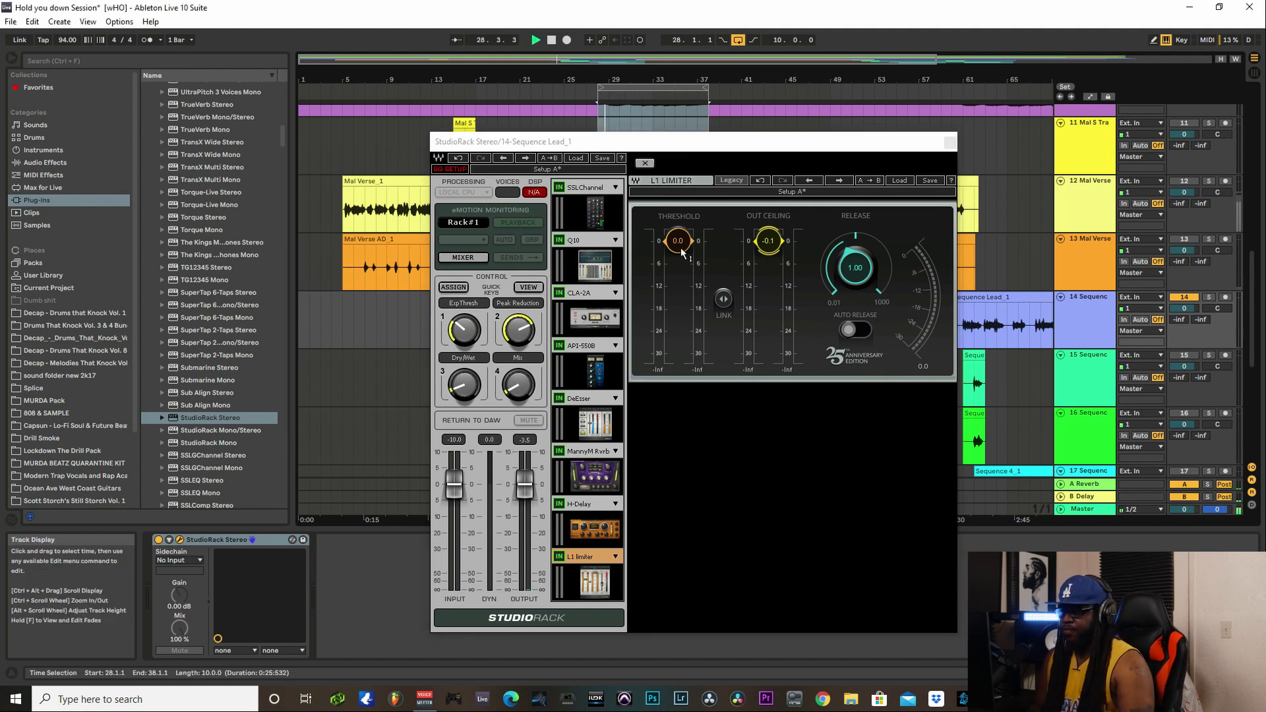
{"action": "left_click_drag", "start_coordinate": [680, 248], "coordinate": [683, 252]}
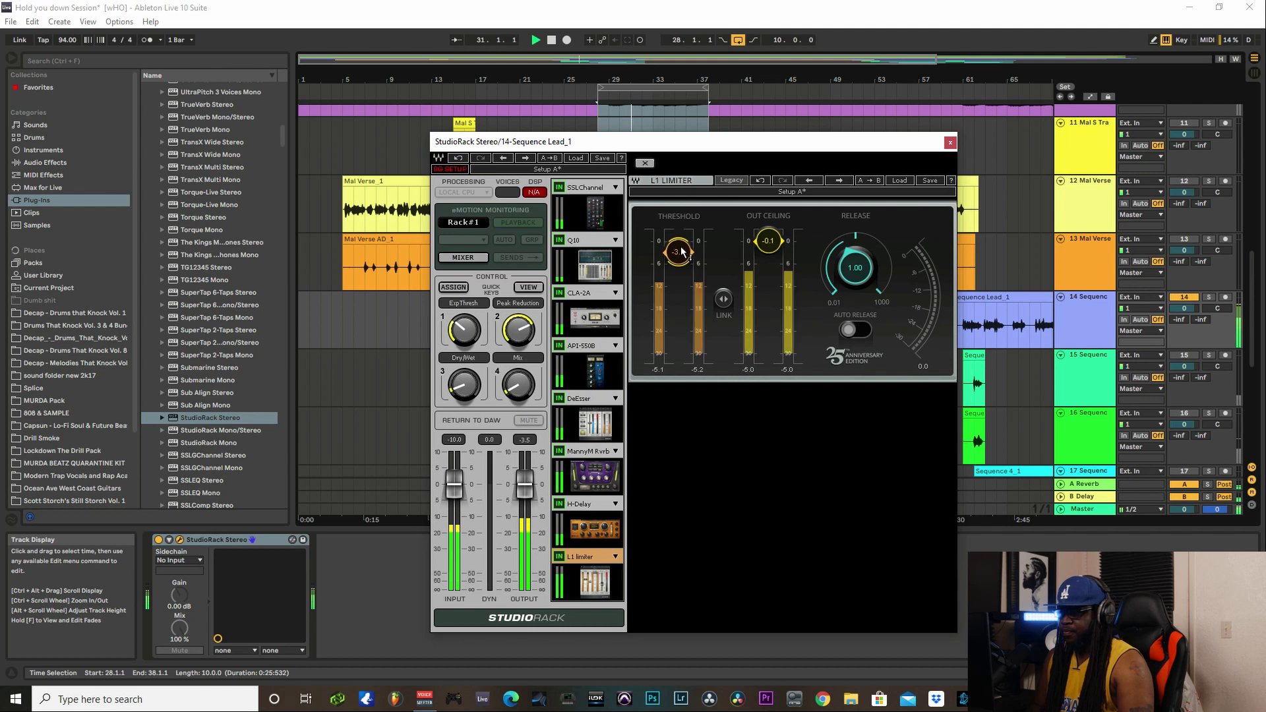
{"action": "mouse_move", "coordinate": [469, 396]}
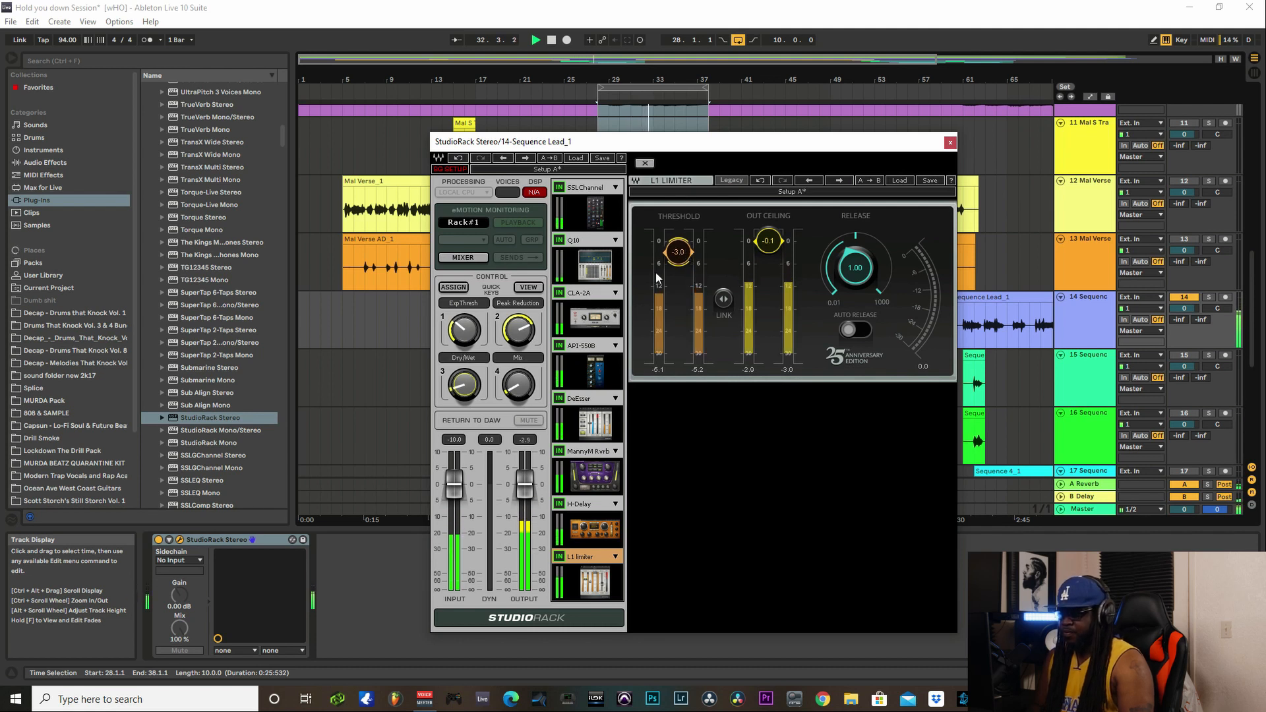
{"action": "scroll", "coordinate": [681, 269], "scroll_direction": "down", "scroll_amount": 9}
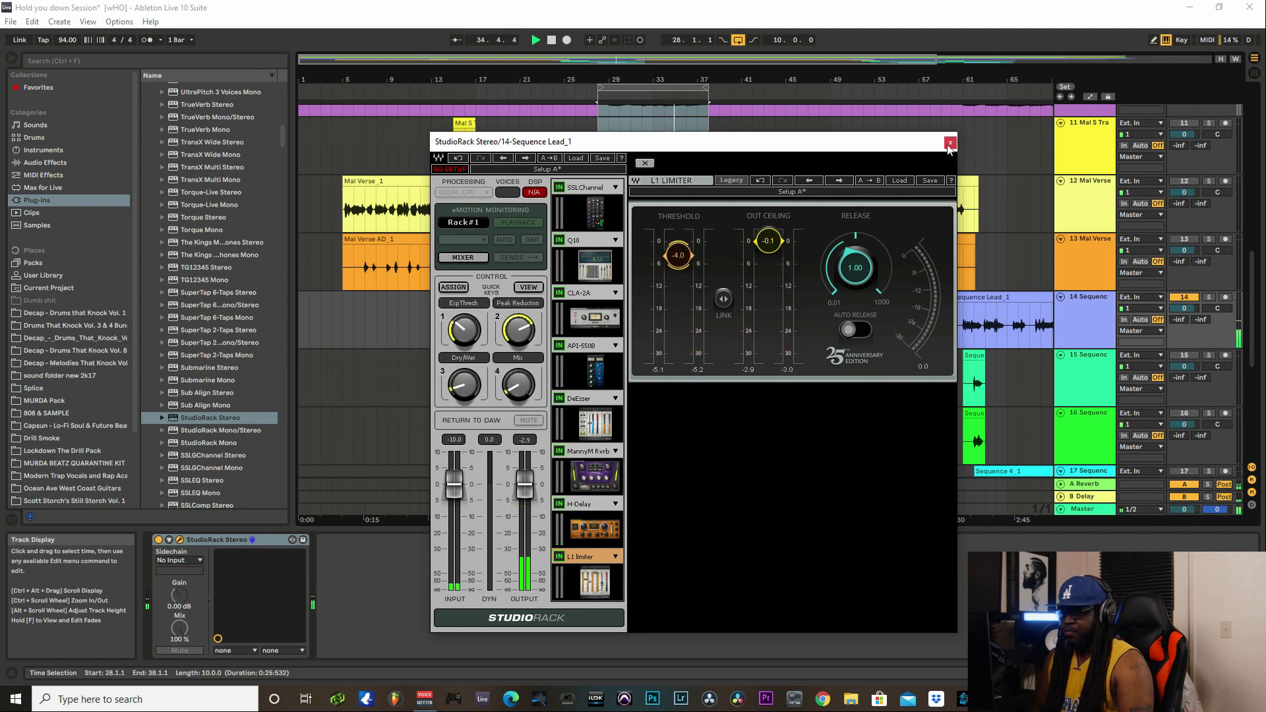
{"action": "mouse_move", "coordinate": [523, 395]}
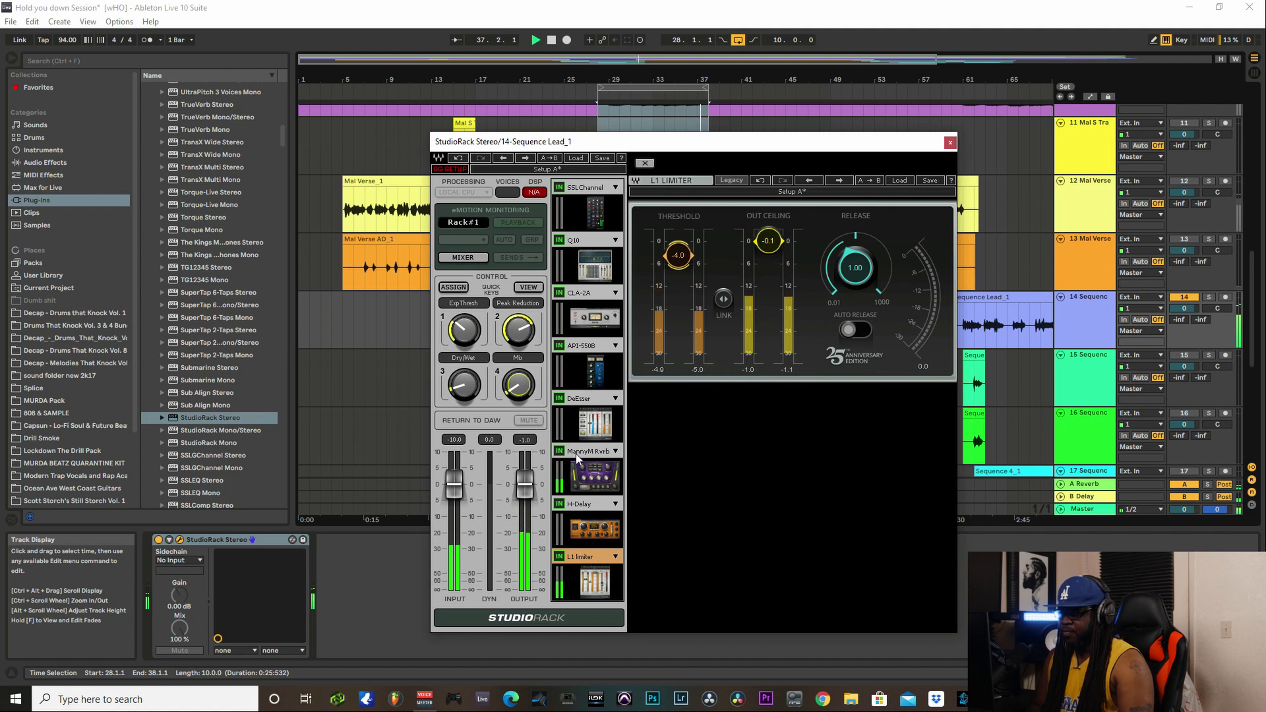
{"action": "left_click", "coordinate": [552, 40]}
Step: Move the StudioRack window aside to look at the arrangement, and close the window
{"action": "left_click_drag", "start_coordinate": [810, 137], "coordinate": [805, 398]}
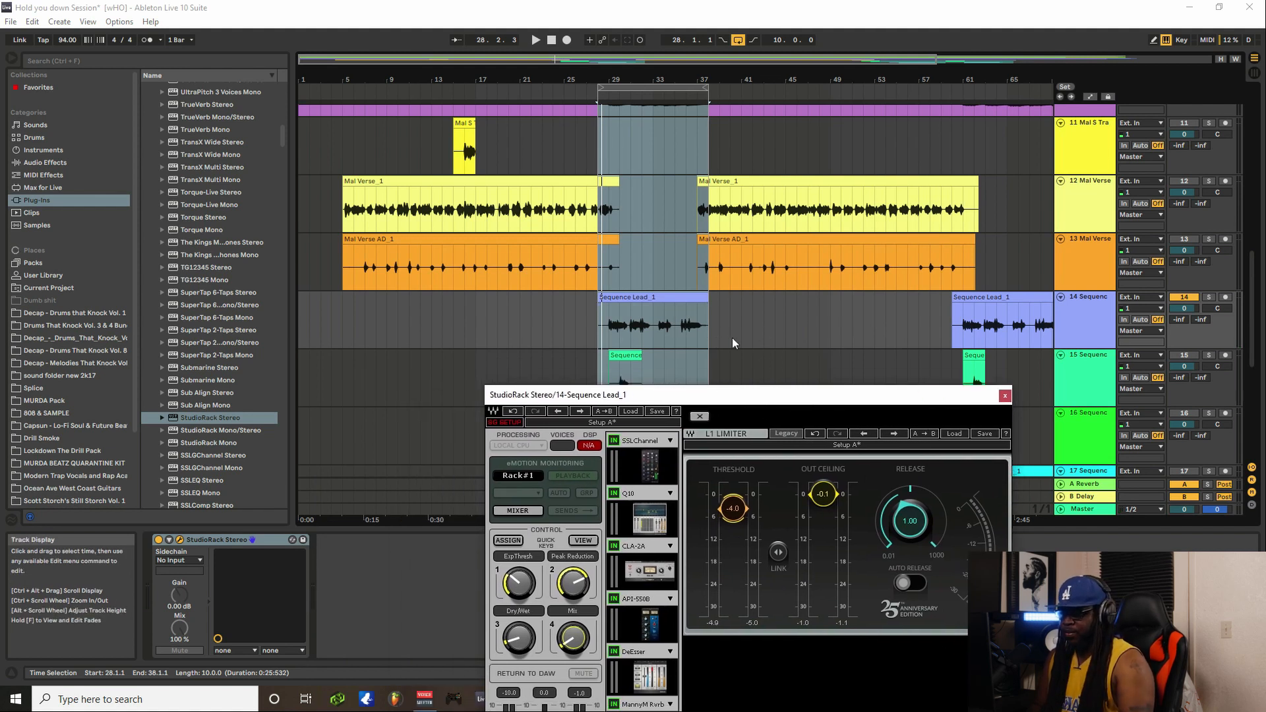
{"action": "left_click_drag", "start_coordinate": [765, 390], "coordinate": [551, 151]}
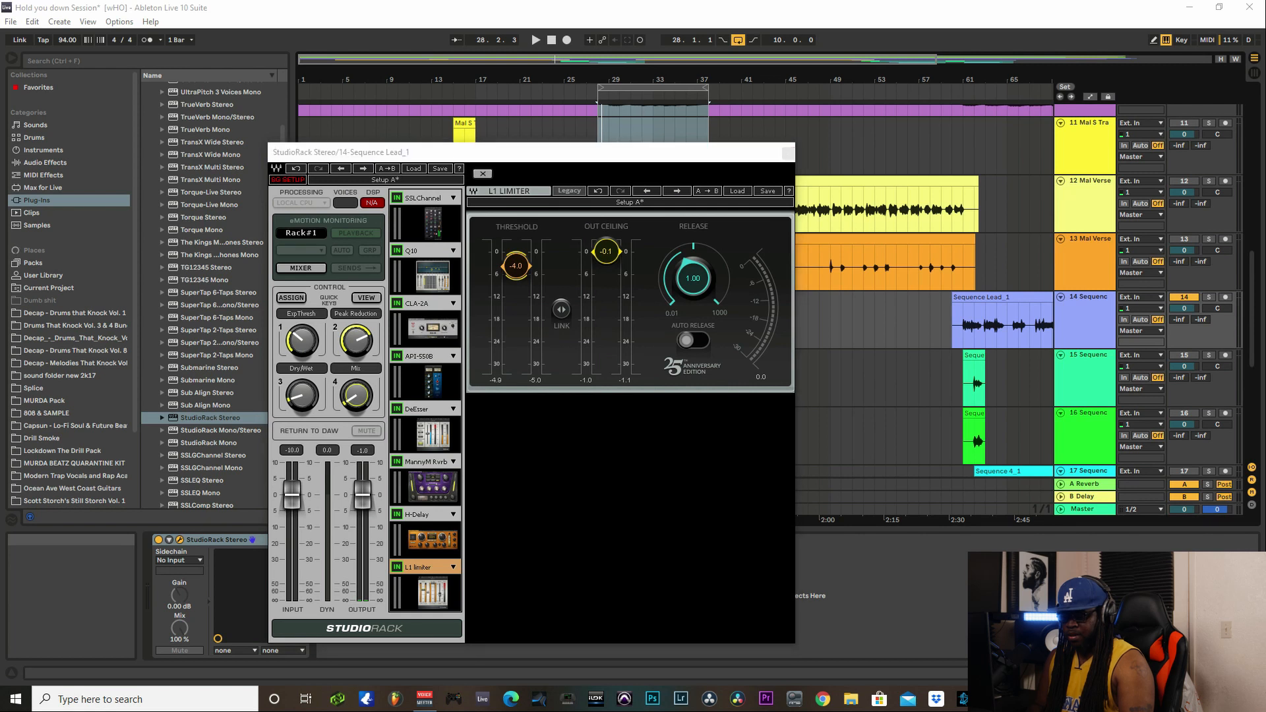
{"action": "left_click_drag", "start_coordinate": [604, 154], "coordinate": [685, 128]}
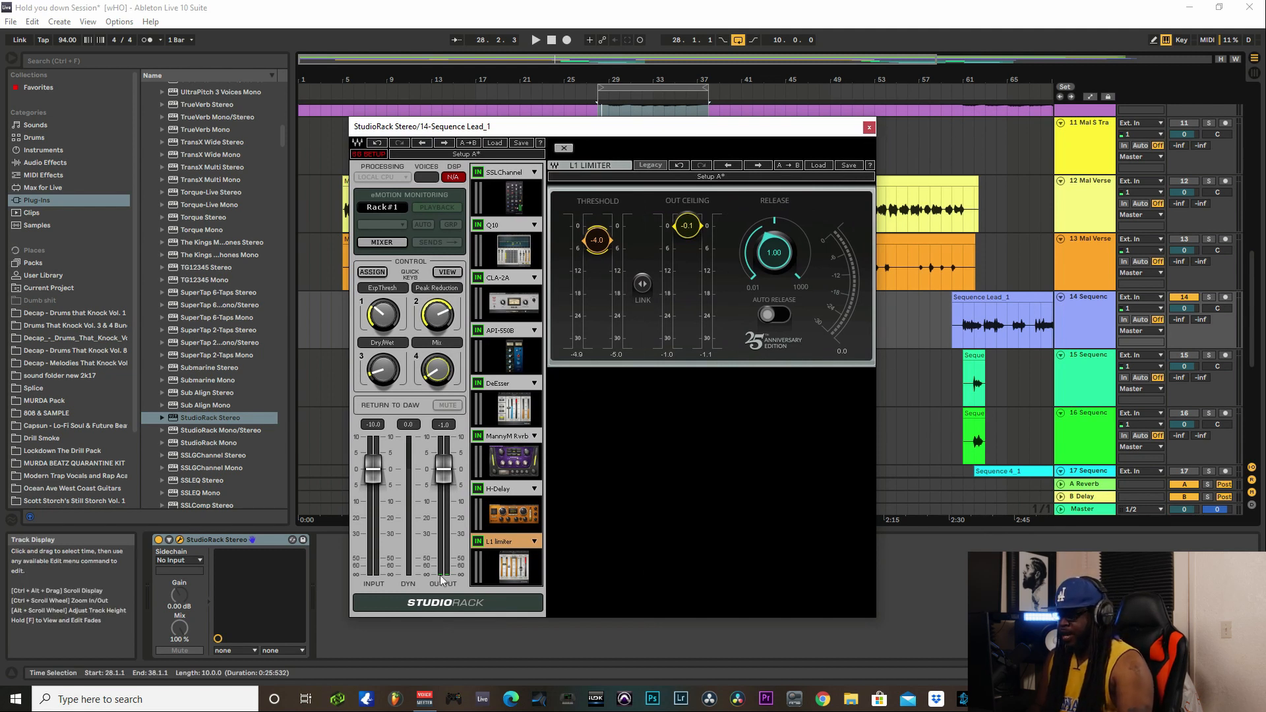
{"action": "left_click", "coordinate": [870, 129]}
Step: Switch to Session View and bring the Doubler plug-ins into view in the plug-in list
{"action": "left_click", "coordinate": [1255, 74]}
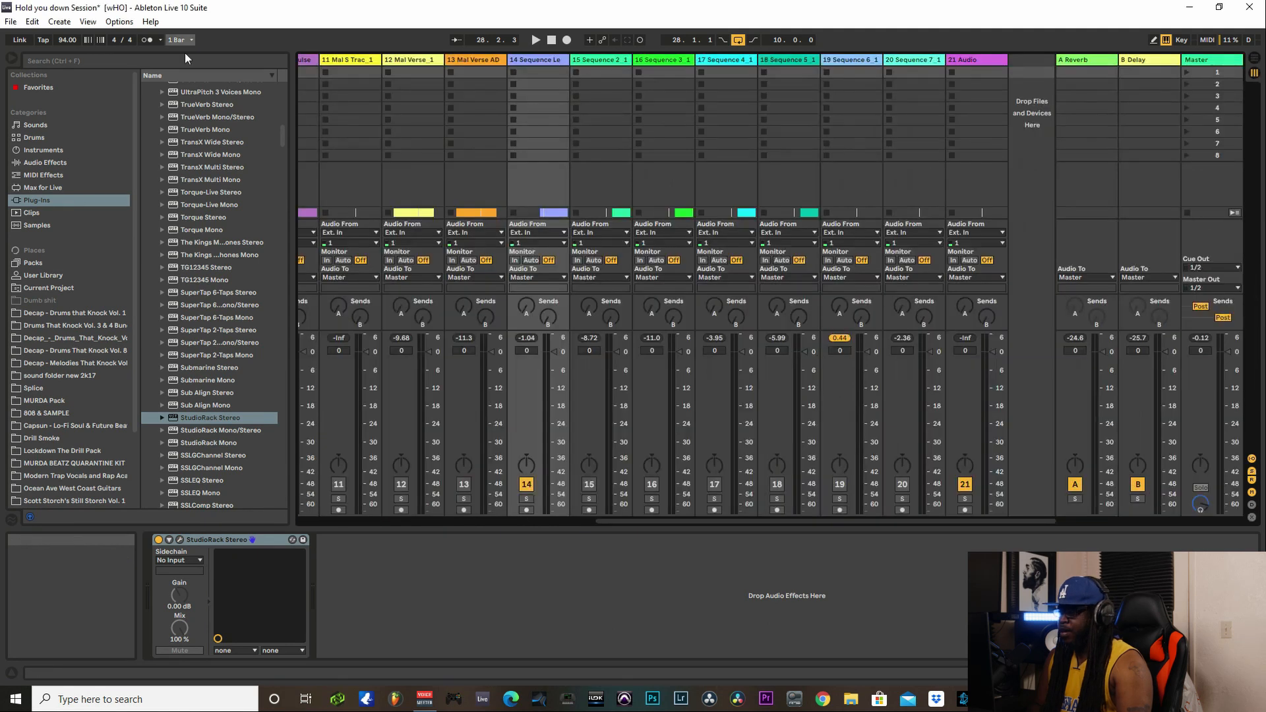
{"action": "left_click_drag", "start_coordinate": [284, 141], "coordinate": [312, 447]}
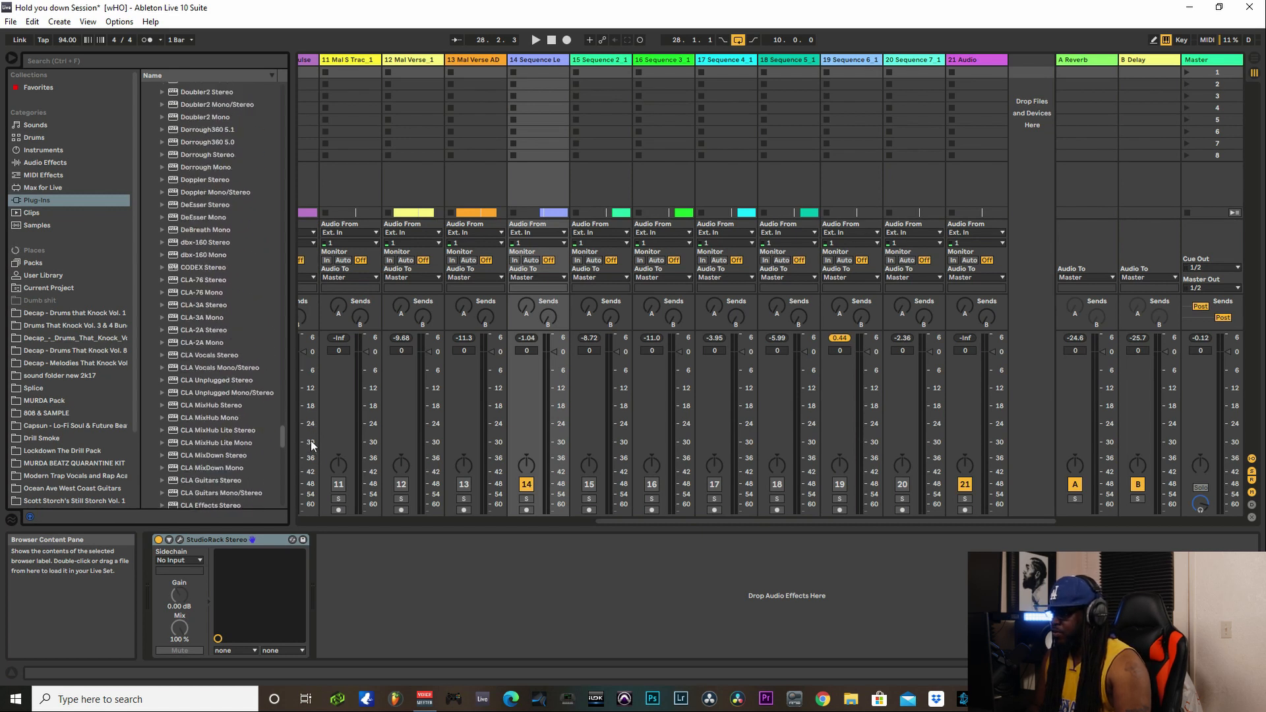
{"action": "left_click_drag", "start_coordinate": [311, 445], "coordinate": [312, 437]}
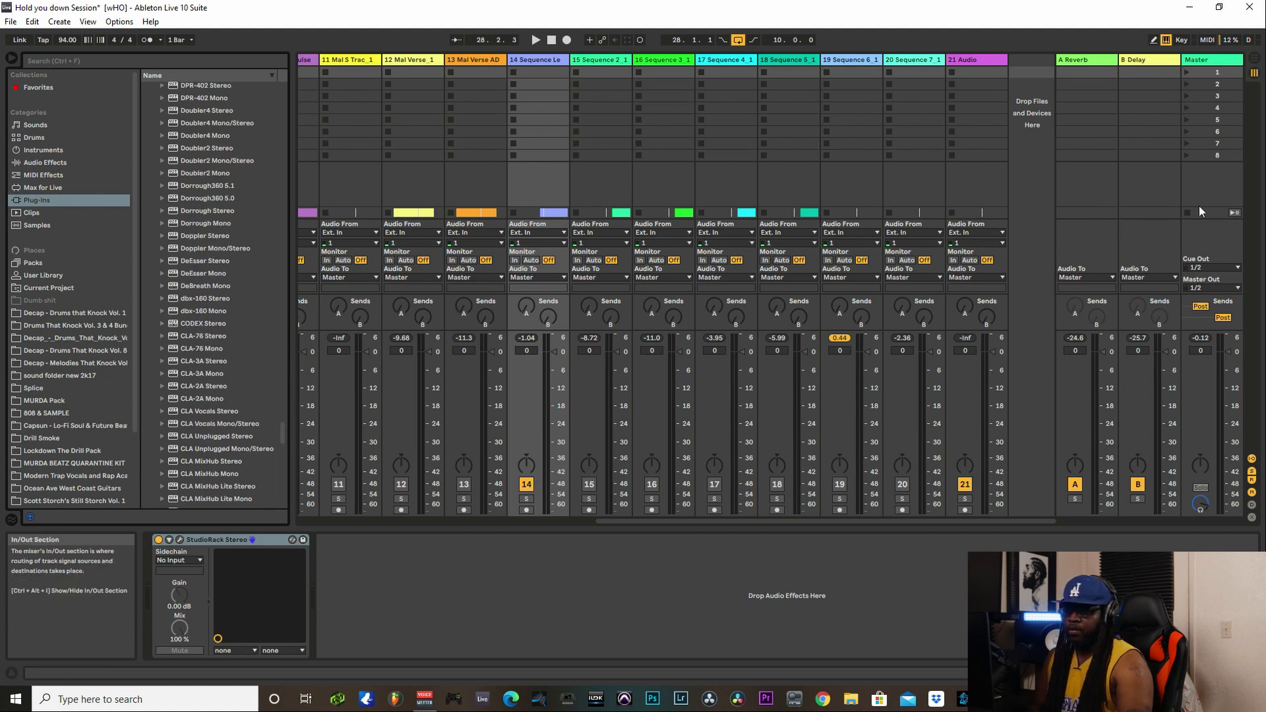
Step: Return to Arrangement View and insert a new return track below the last audio track
{"action": "left_click", "coordinate": [1255, 59]}
{"action": "scroll", "coordinate": [868, 436], "scroll_direction": "down", "scroll_amount": 2}
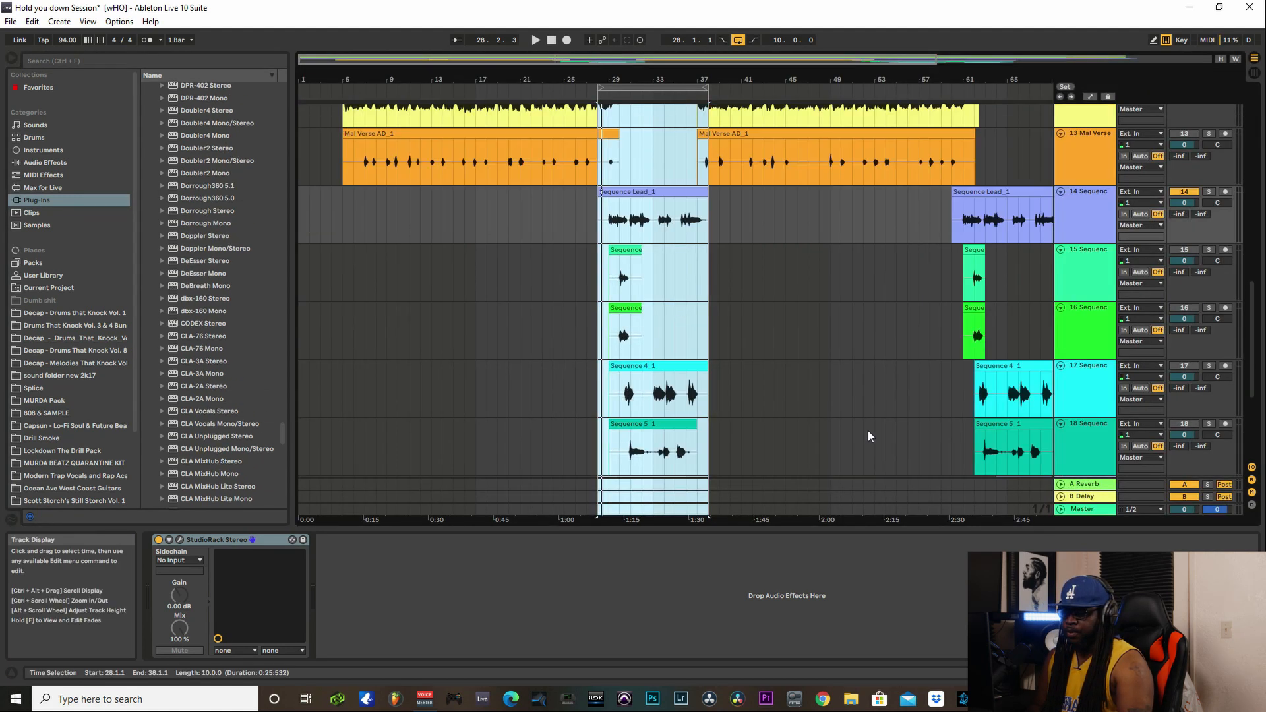
{"action": "scroll", "coordinate": [883, 439], "scroll_direction": "down", "scroll_amount": 4}
{"action": "right_click", "coordinate": [1042, 461]}
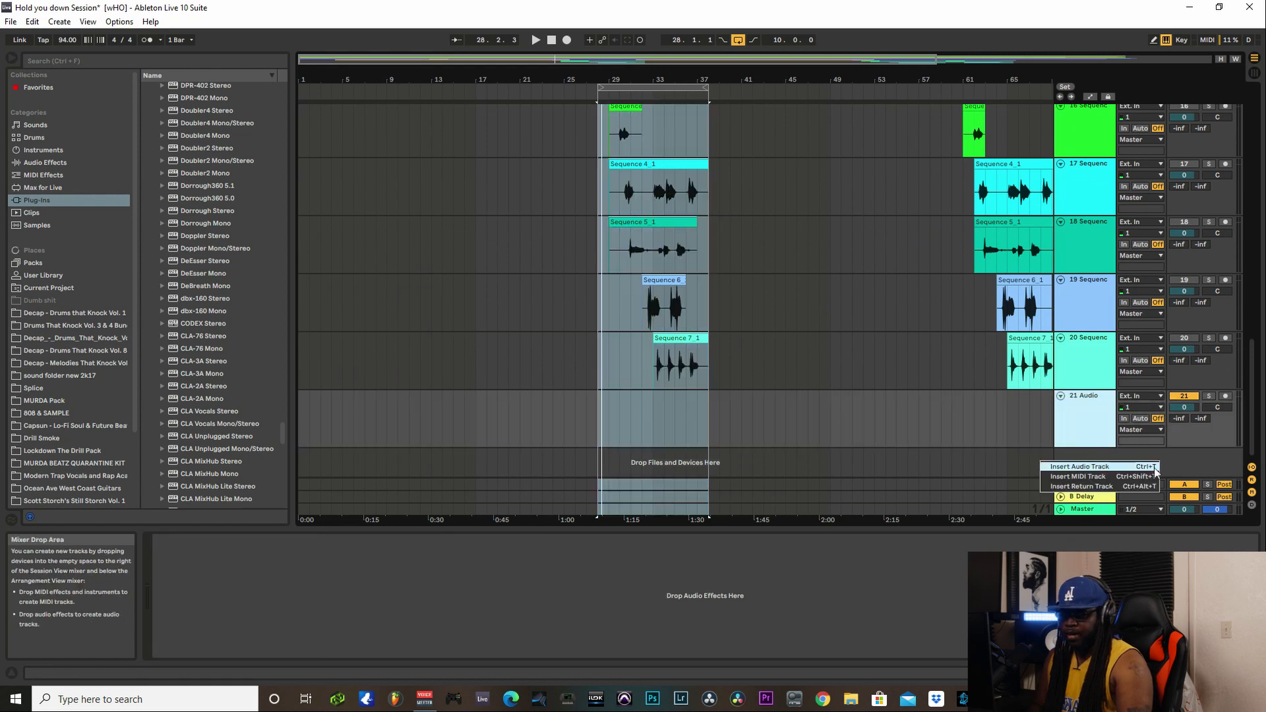
{"action": "left_click", "coordinate": [1109, 488]}
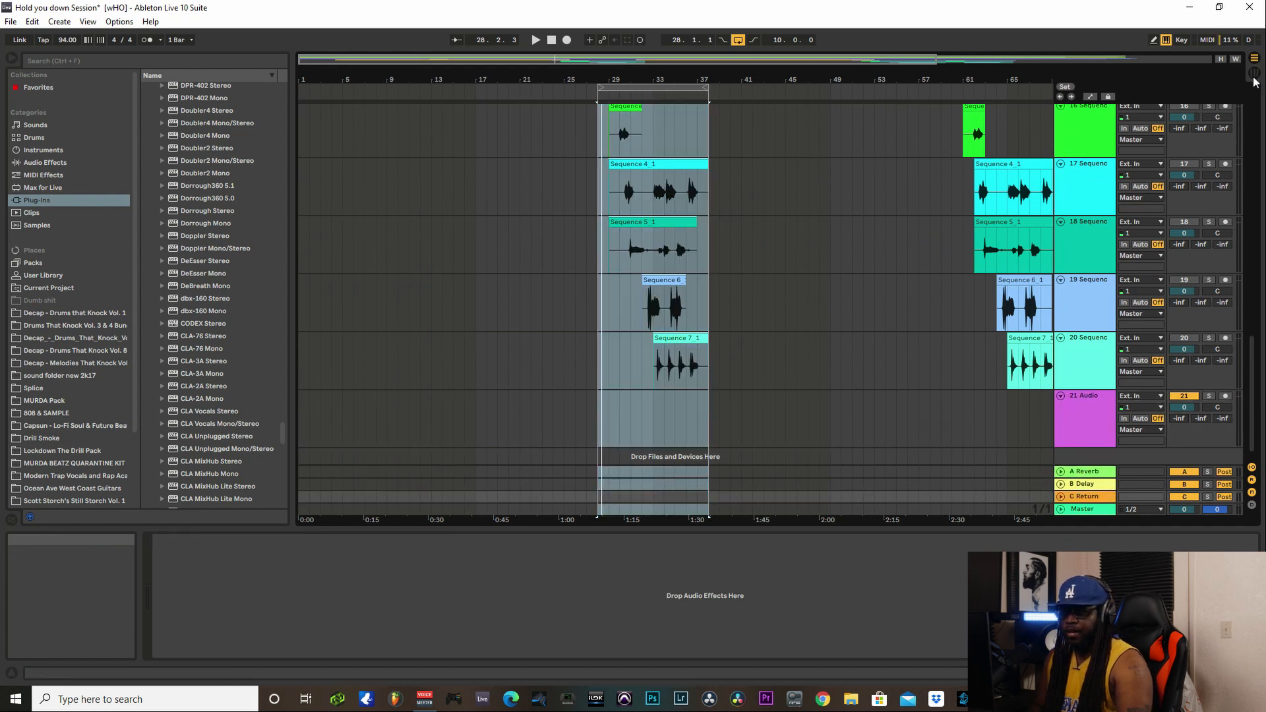
Step: Load Doubler2 Stereo onto return track C in Session View and collapse the VST3 plug-in list
{"action": "key", "text": "Tab"}
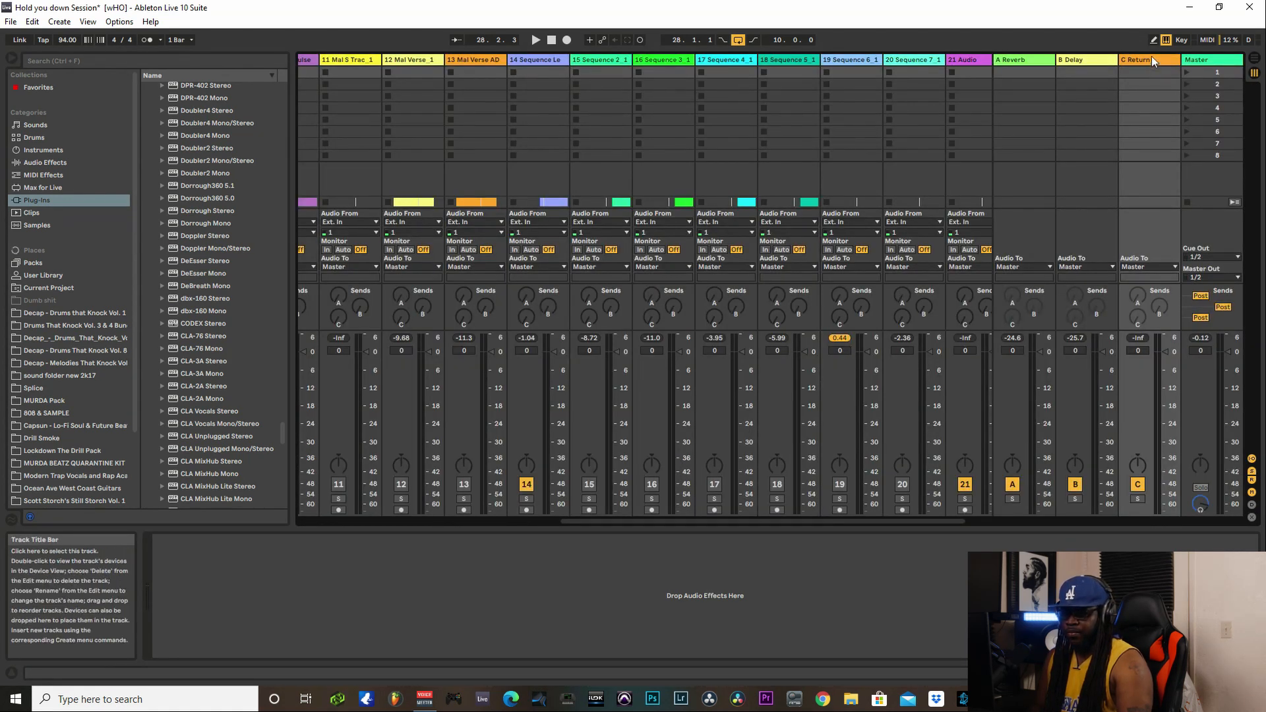
{"action": "left_click_drag", "start_coordinate": [916, 521], "coordinate": [996, 521]}
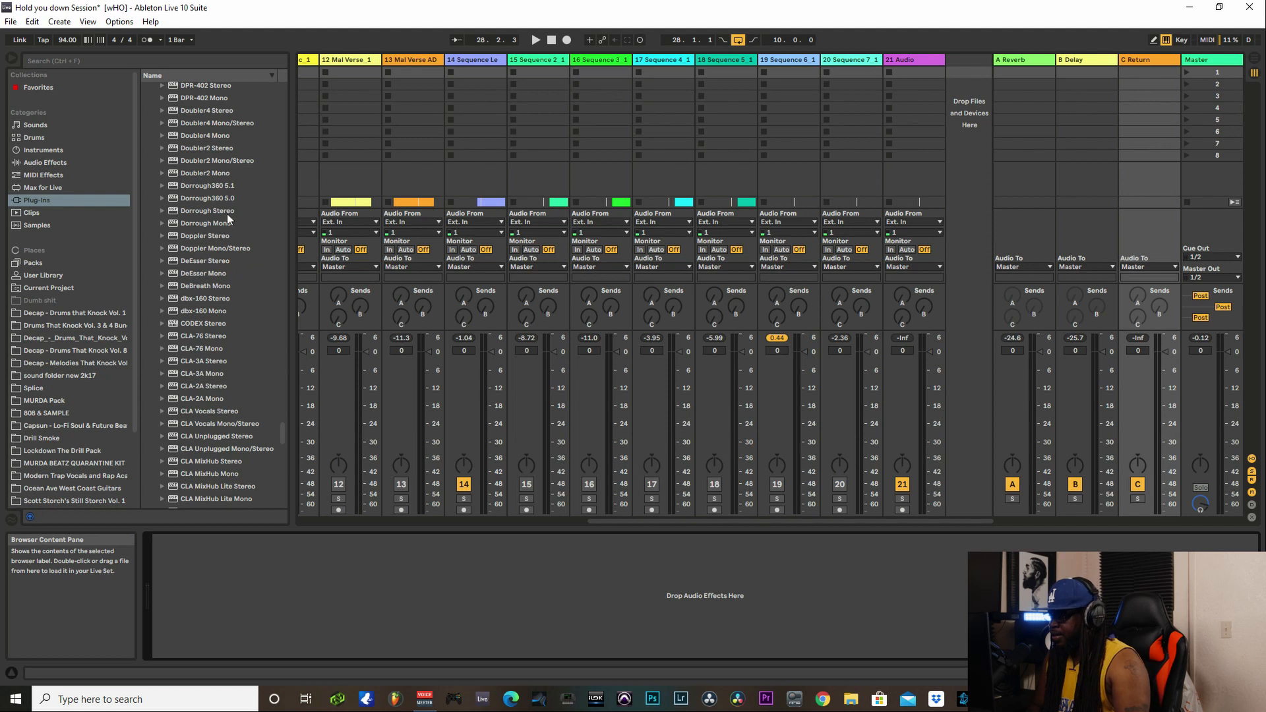
{"action": "left_click_drag", "start_coordinate": [211, 149], "coordinate": [305, 596]}
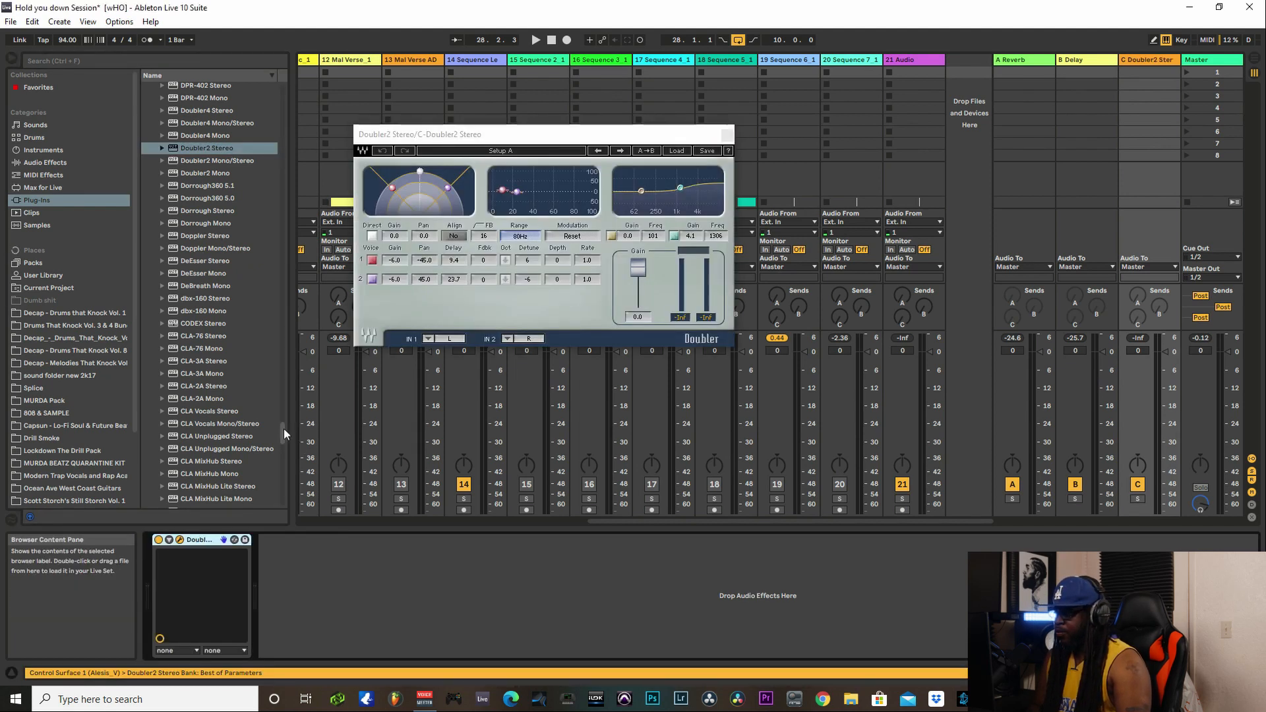
{"action": "left_click_drag", "start_coordinate": [283, 429], "coordinate": [275, 61]}
{"action": "left_click", "coordinate": [153, 100]}
{"action": "left_click", "coordinate": [146, 88]}
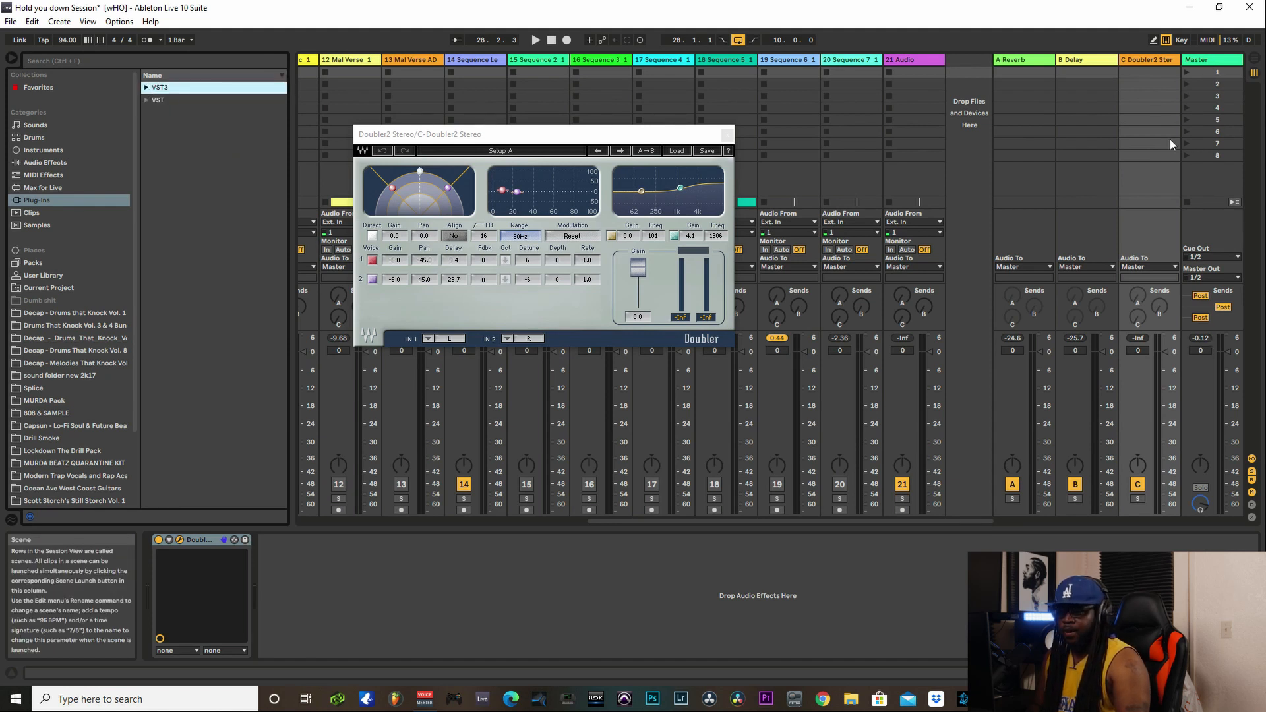
Step: Play the loop, raise track 14's send C to the Doubler2 return, and set the track's volume to -2.4
{"action": "left_click_drag", "start_coordinate": [596, 136], "coordinate": [1013, 126]}
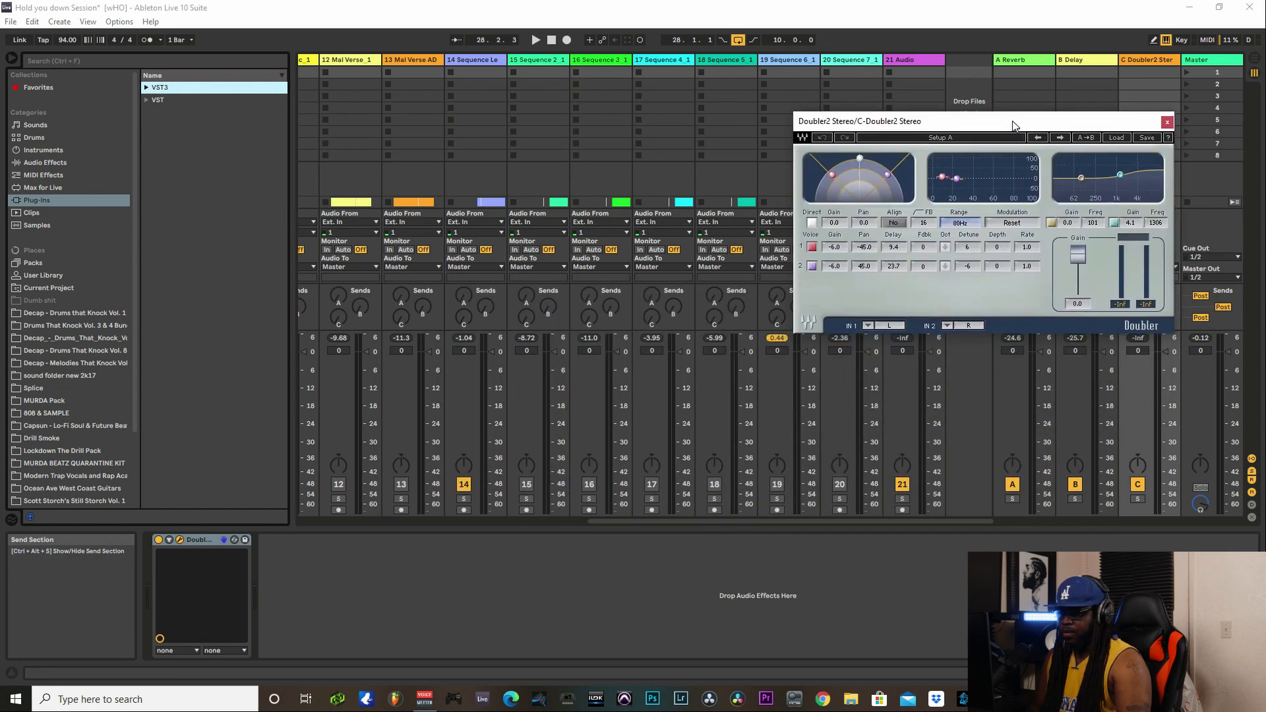
{"action": "key", "text": "space"}
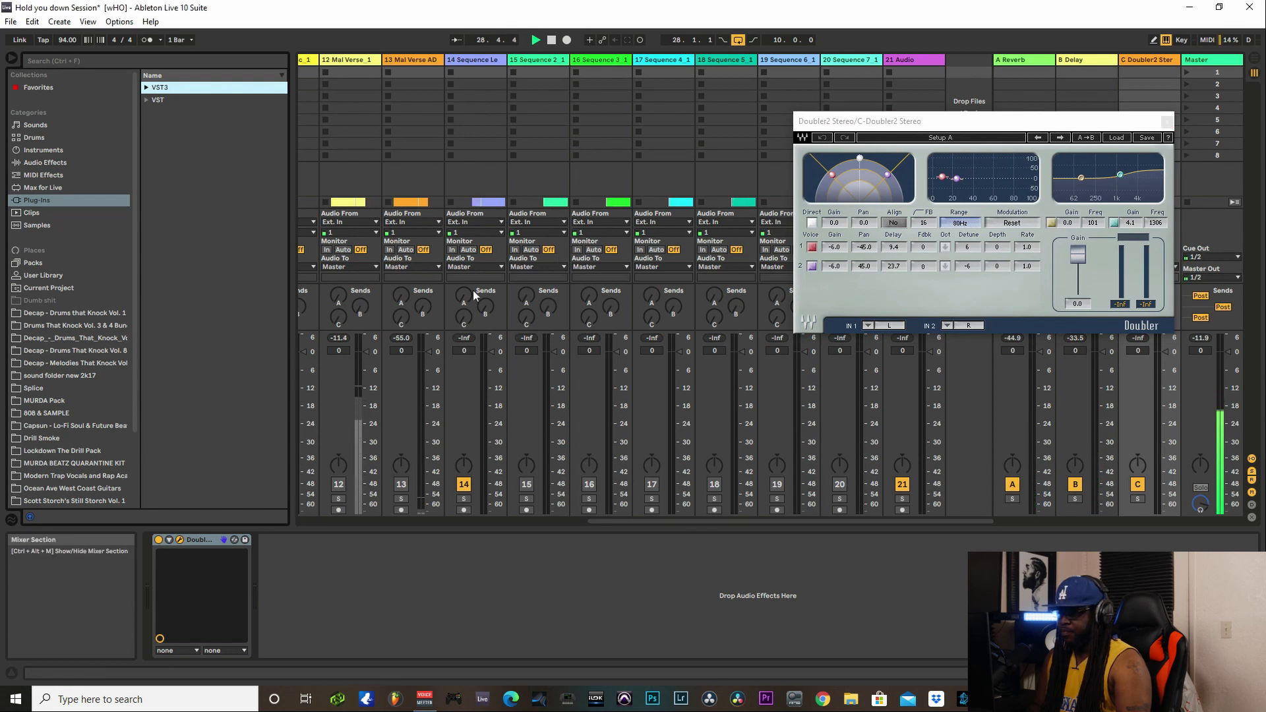
{"action": "left_click_drag", "start_coordinate": [466, 320], "coordinate": [493, 363]}
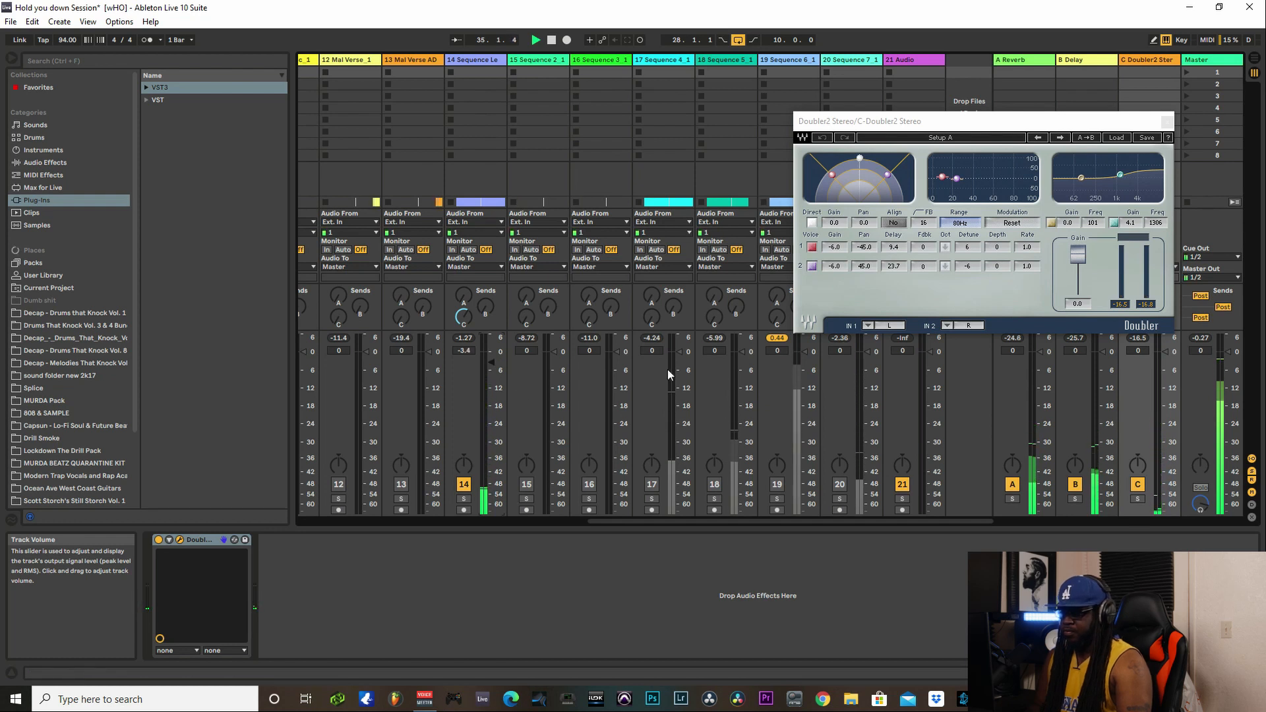
{"action": "left_click_drag", "start_coordinate": [491, 362], "coordinate": [490, 361]}
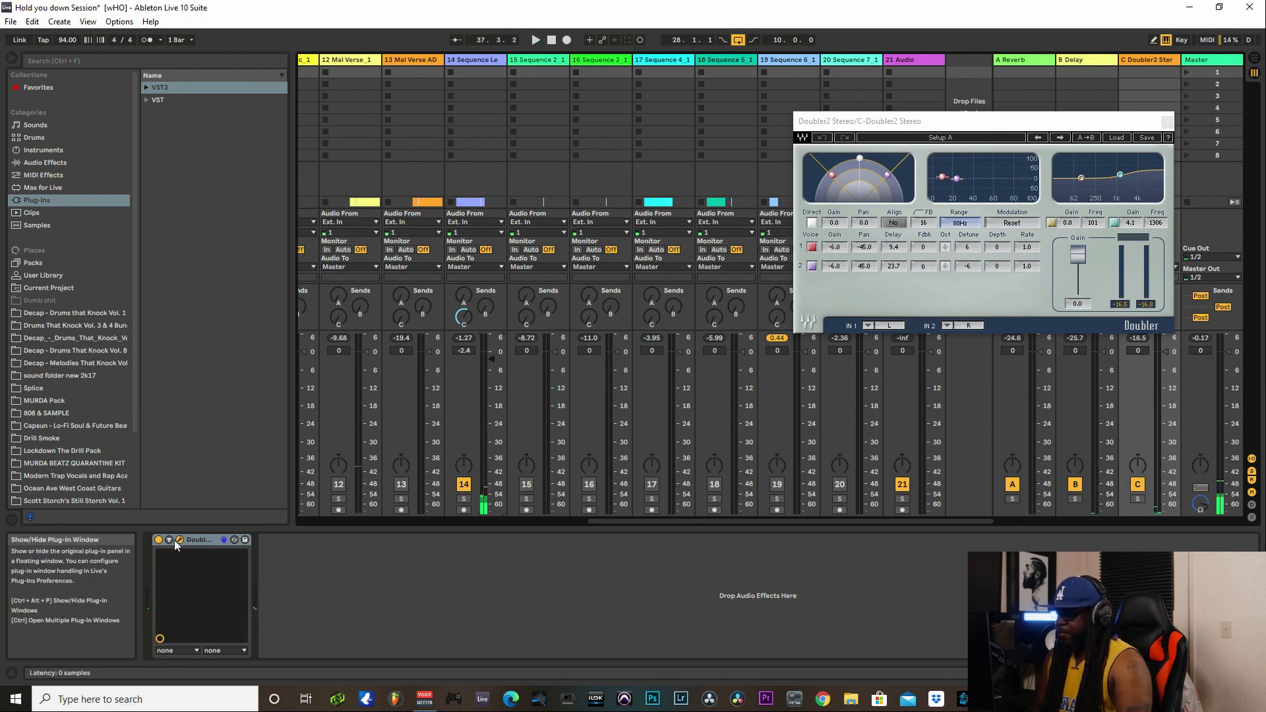
Step: Put the Doubler2 window away and switch on the Reverb on return A and the Delay on return B
{"action": "left_click_drag", "start_coordinate": [995, 122], "coordinate": [437, 82]}
{"action": "left_click", "coordinate": [1019, 60]}
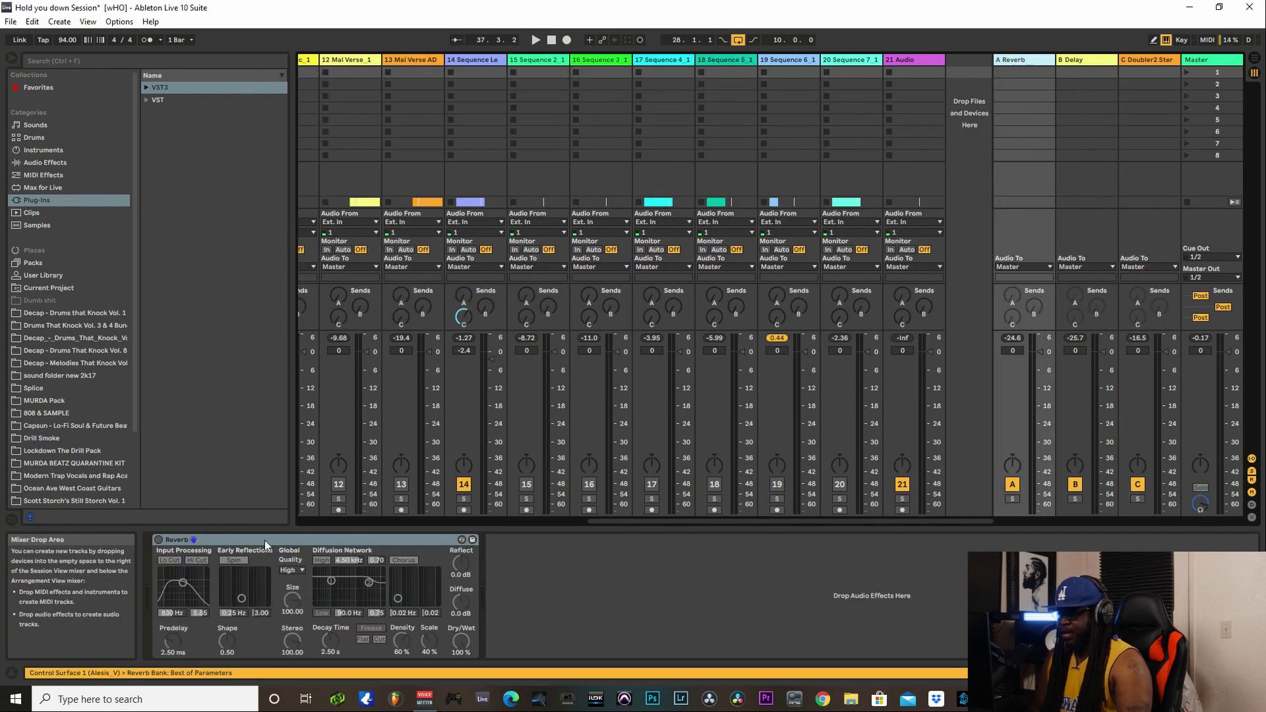
{"action": "left_click", "coordinate": [1082, 61]}
{"action": "left_click", "coordinate": [158, 539]}
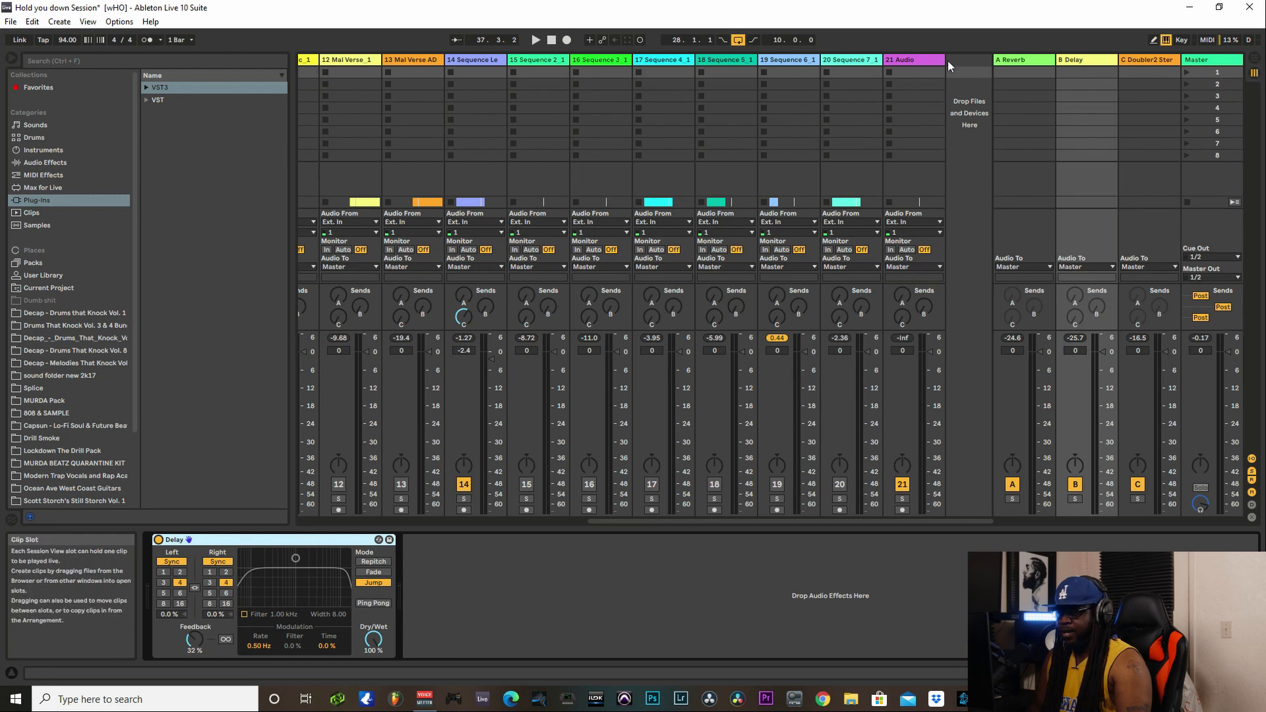
Step: Open track 14's StudioRack to check its reverb and delay slots, and close the window
{"action": "left_click", "coordinate": [491, 63]}
{"action": "left_click", "coordinate": [179, 539]}
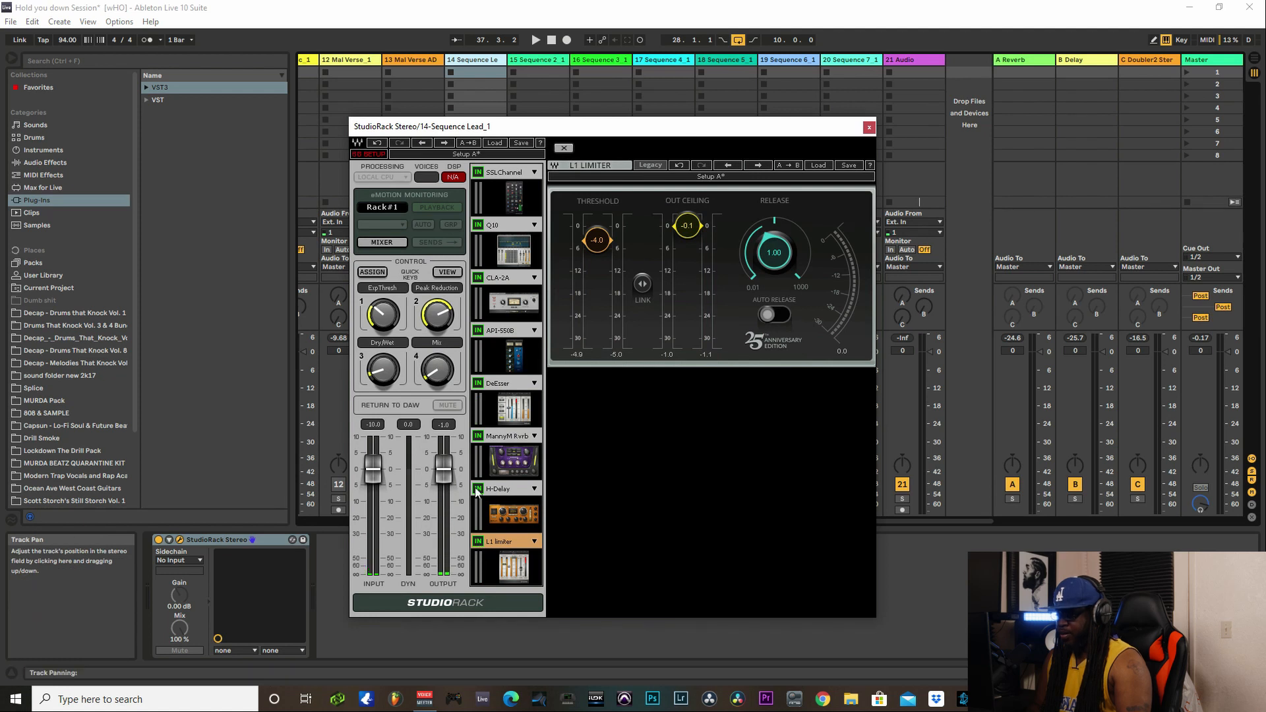
{"action": "left_click", "coordinate": [869, 127]}
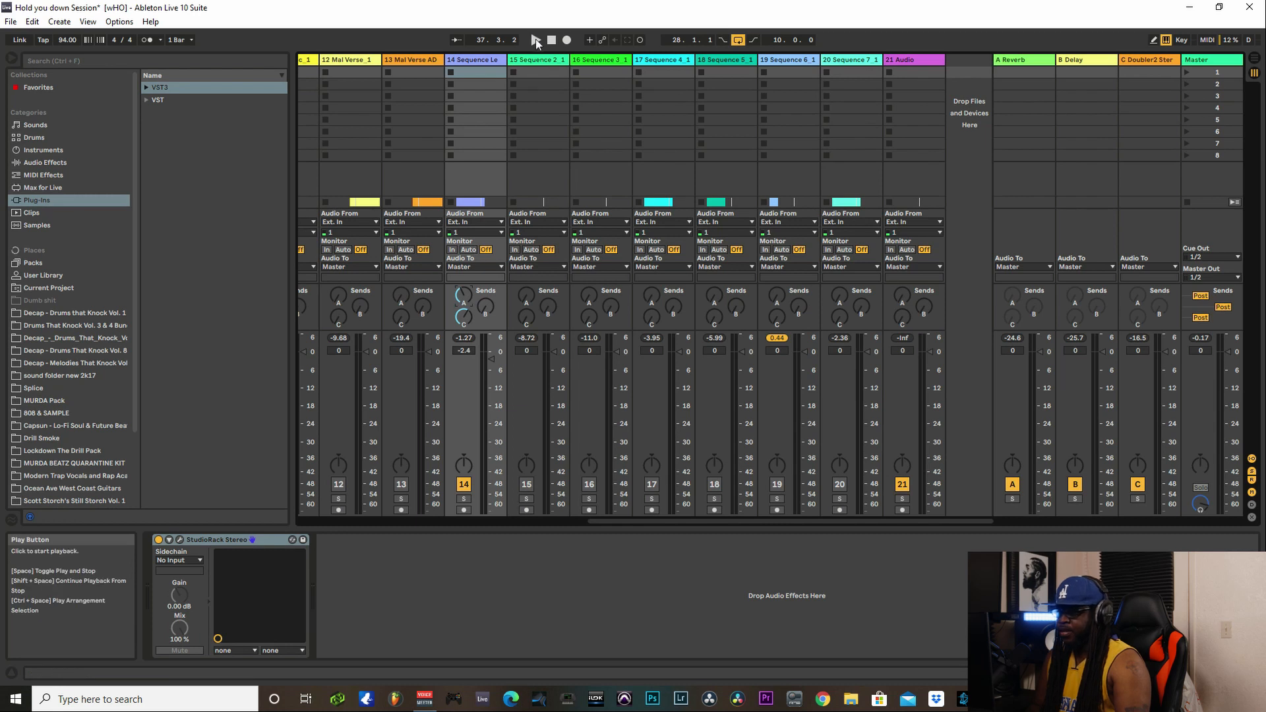
Step: Check the Delay and Reverb returns, play the loop, and raise track 14's sends to Reverb and Delay
{"action": "left_click", "coordinate": [1084, 60]}
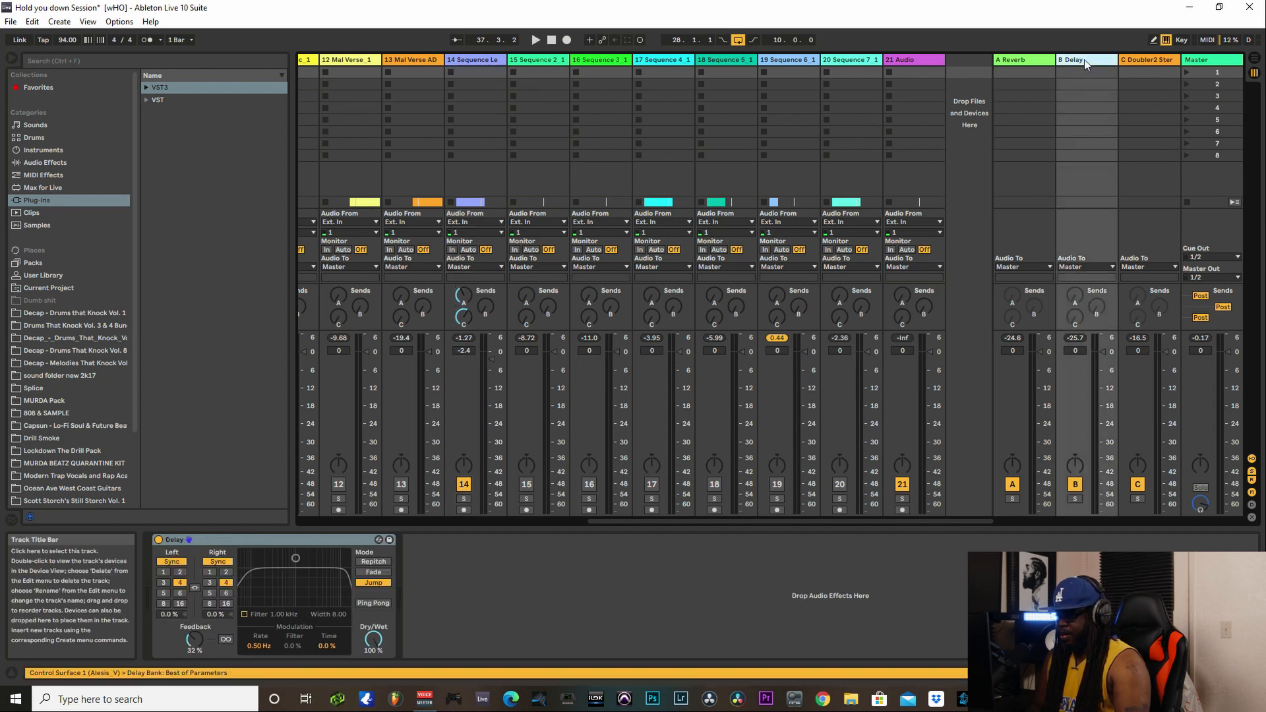
{"action": "left_click", "coordinate": [1033, 64]}
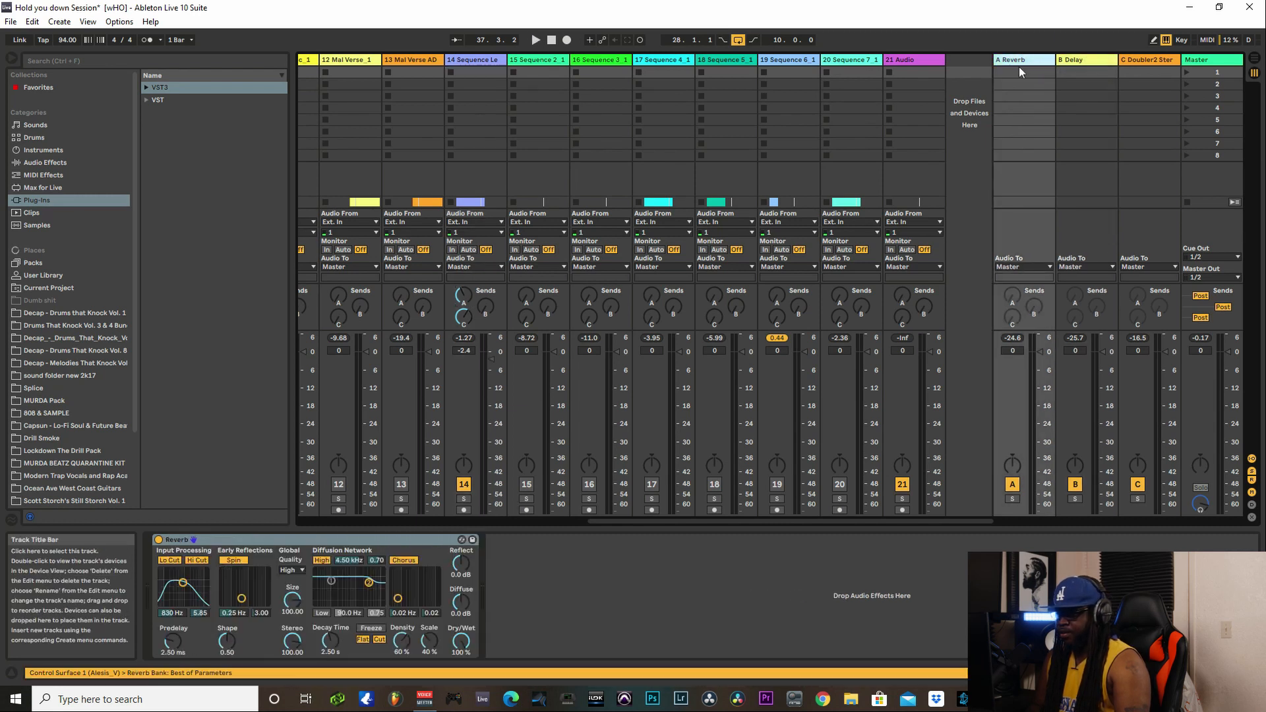
{"action": "left_click", "coordinate": [536, 39]}
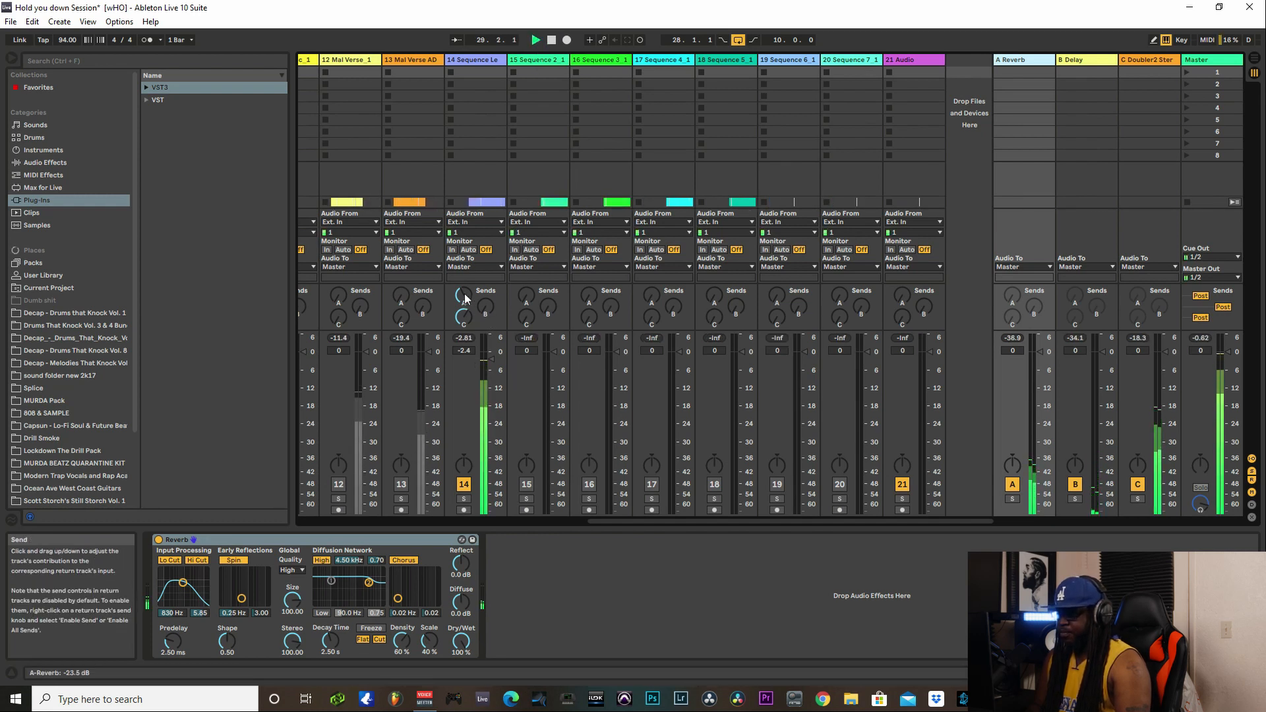
{"action": "left_click_drag", "start_coordinate": [464, 297], "coordinate": [487, 298]}
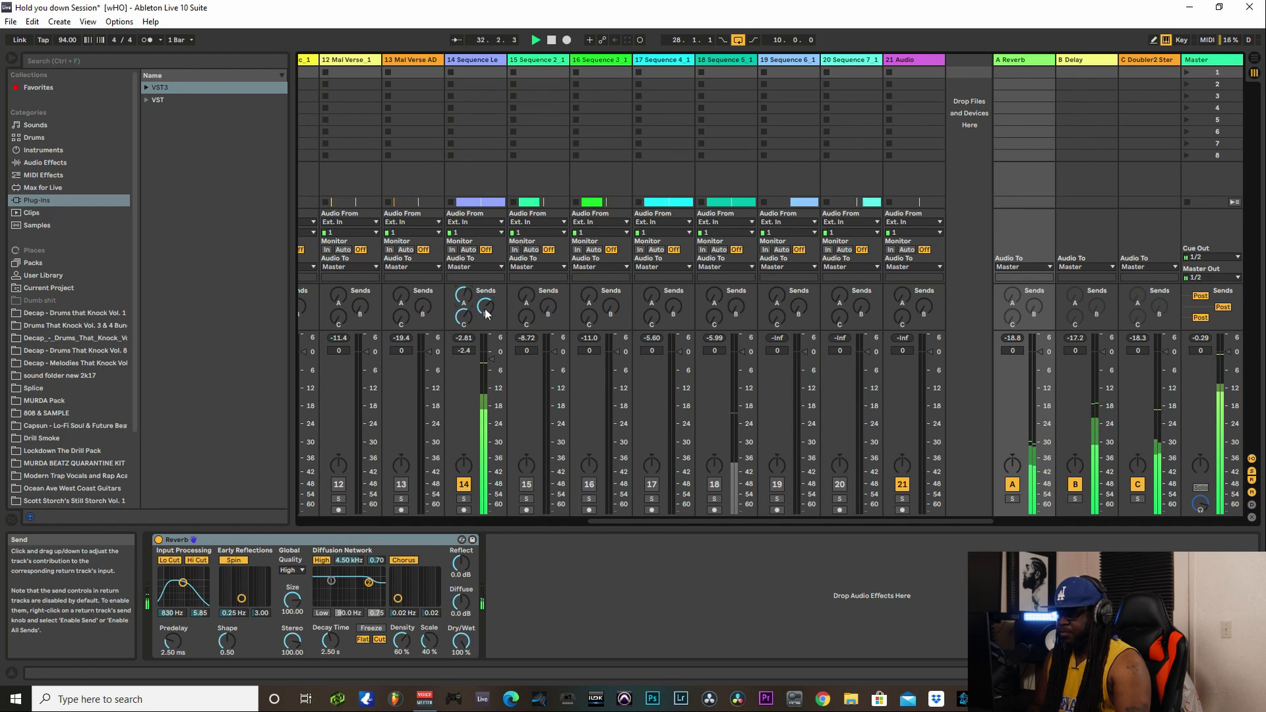
{"action": "left_click_drag", "start_coordinate": [486, 315], "coordinate": [487, 319]}
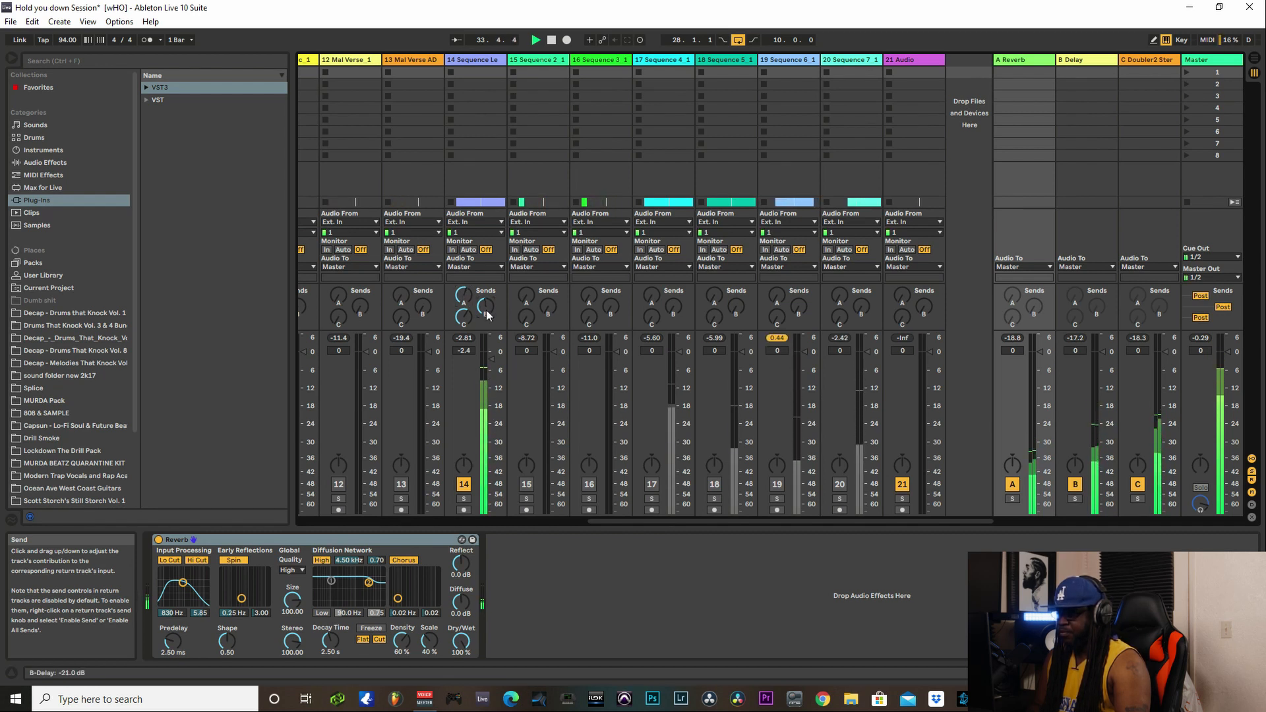
Step: Adjust track 14's send to the Reverb return to -18.4 dB while the loop plays, and stop playback
{"action": "left_click", "coordinate": [467, 300]}
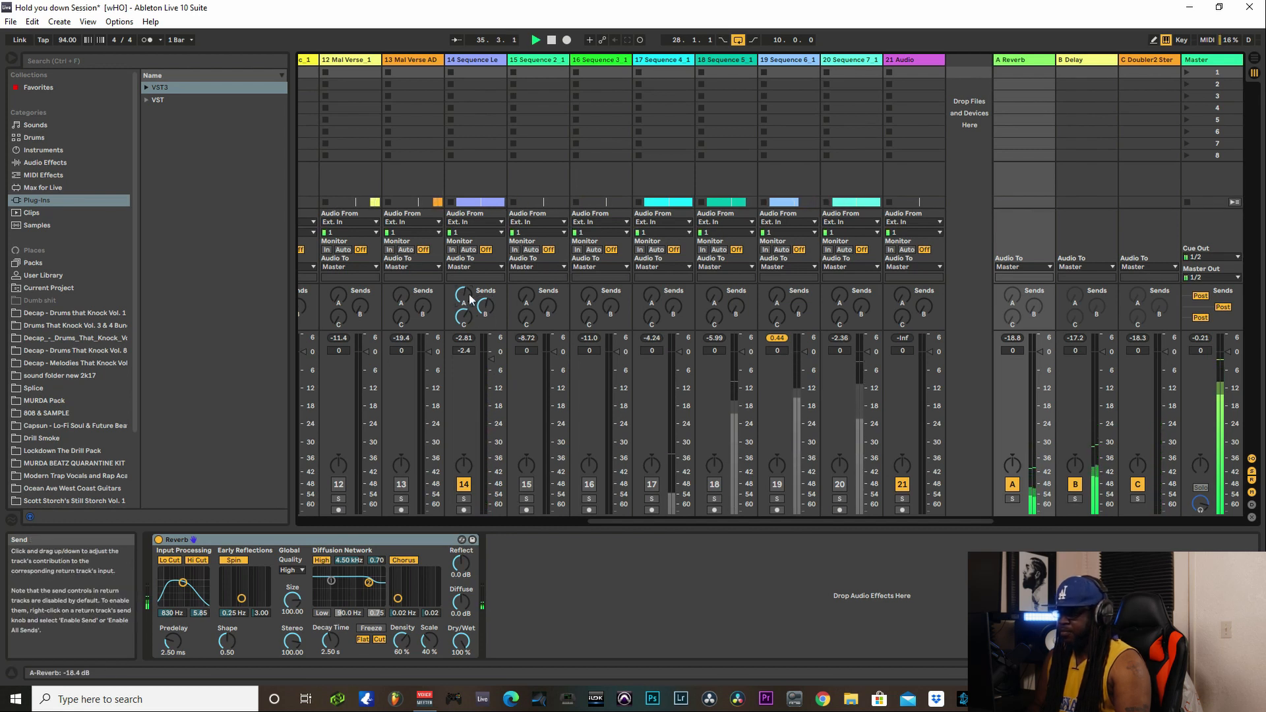
{"action": "left_click_drag", "start_coordinate": [469, 300], "coordinate": [469, 301]}
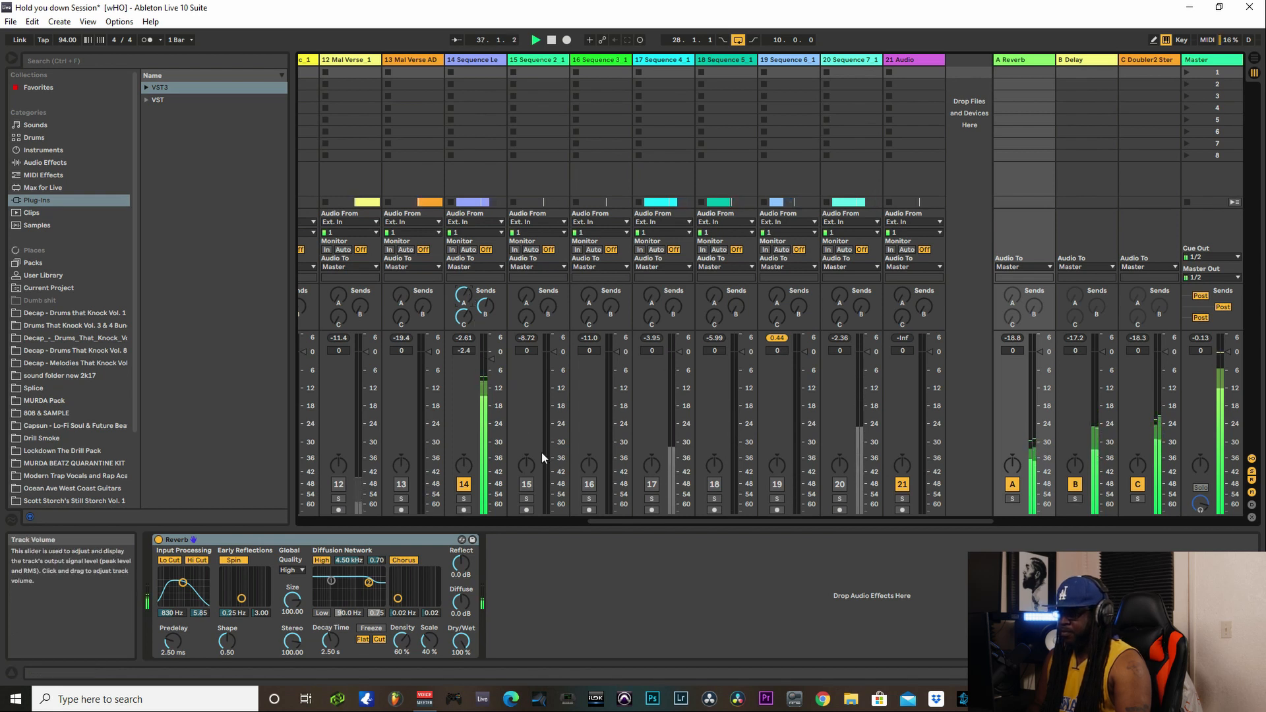
{"action": "key", "text": "space"}
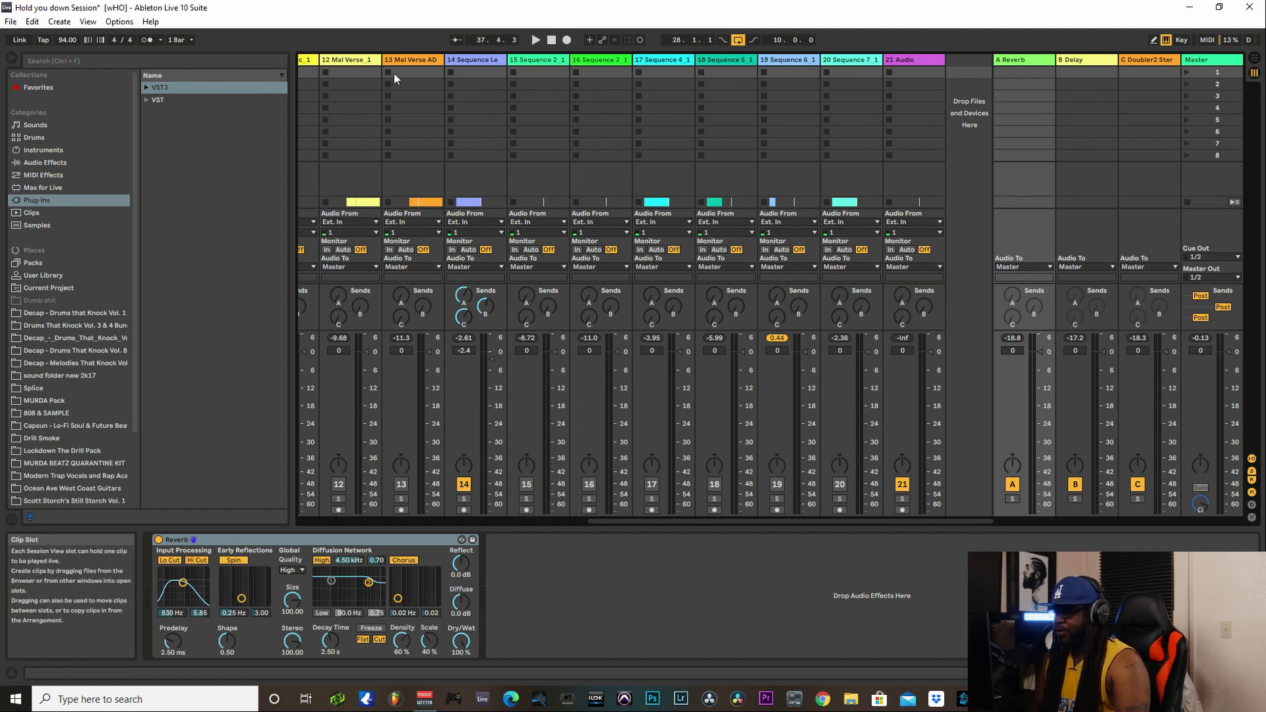
Step: Check track 14's StudioRack effects, turn down its Reverb and Delay sends, and set the track's volume to -1.3 during playback
{"action": "left_click", "coordinate": [476, 59]}
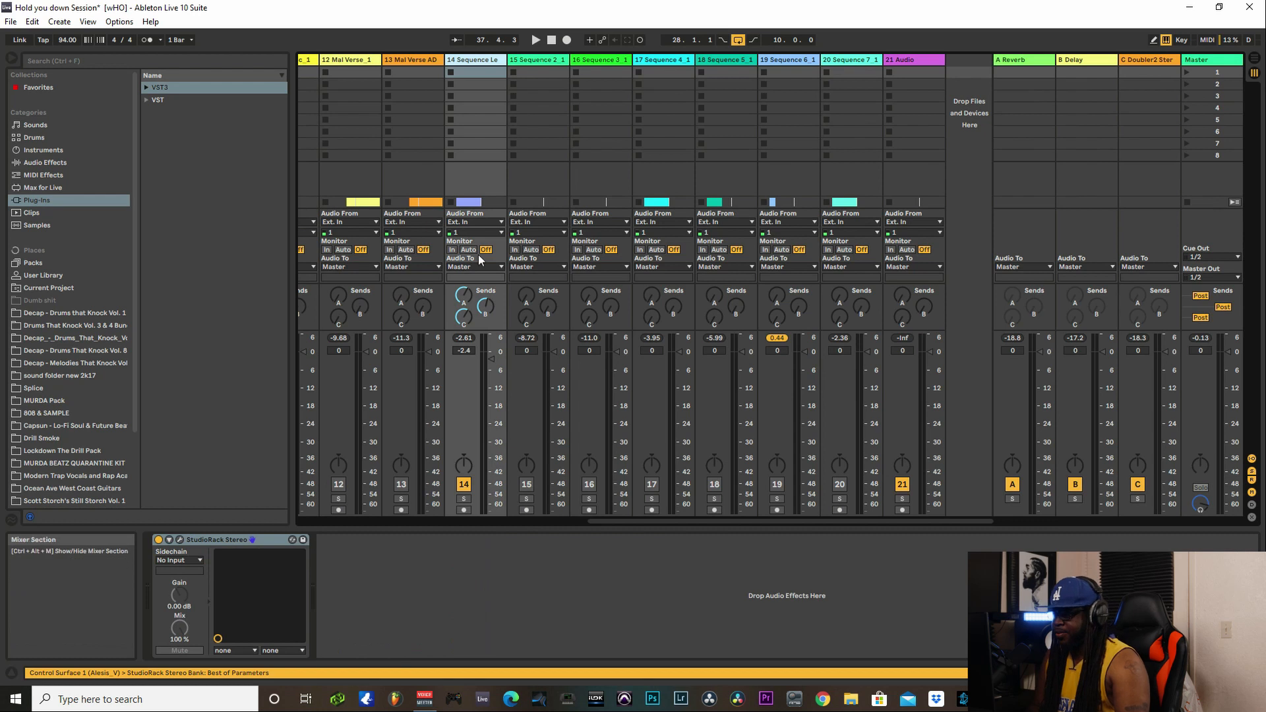
{"action": "left_click", "coordinate": [180, 540]}
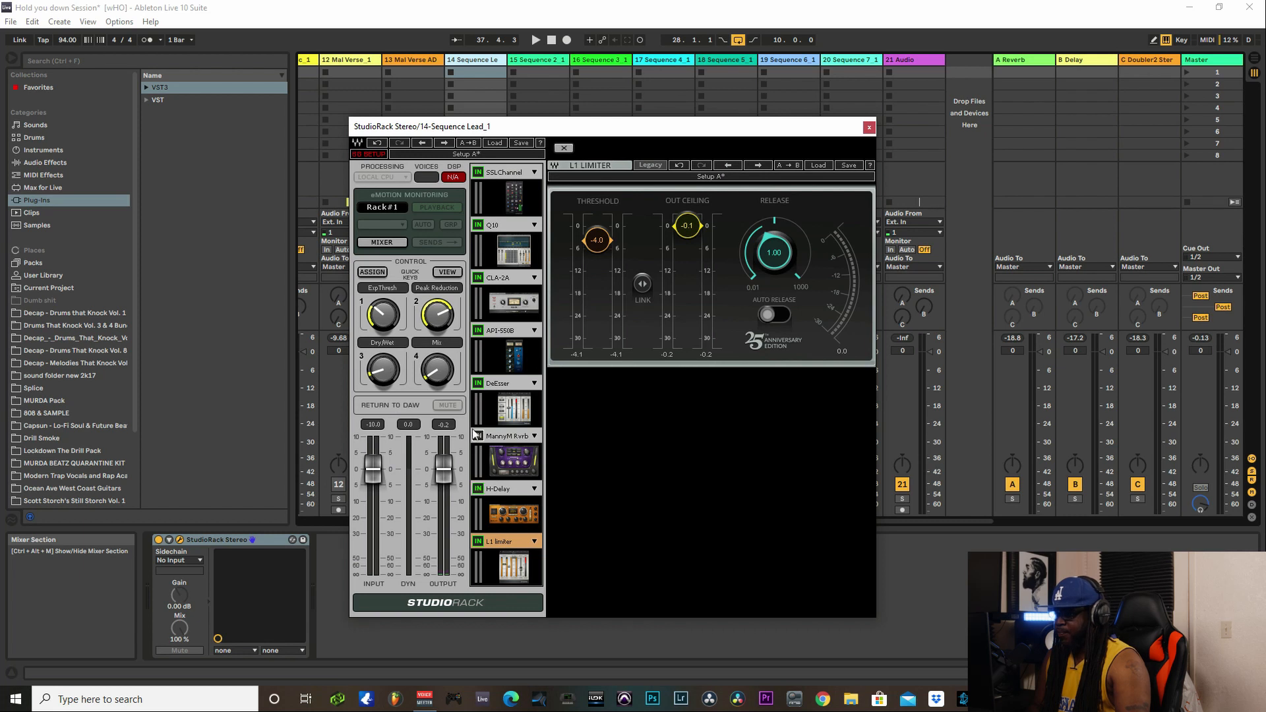
{"action": "left_click", "coordinate": [868, 129]}
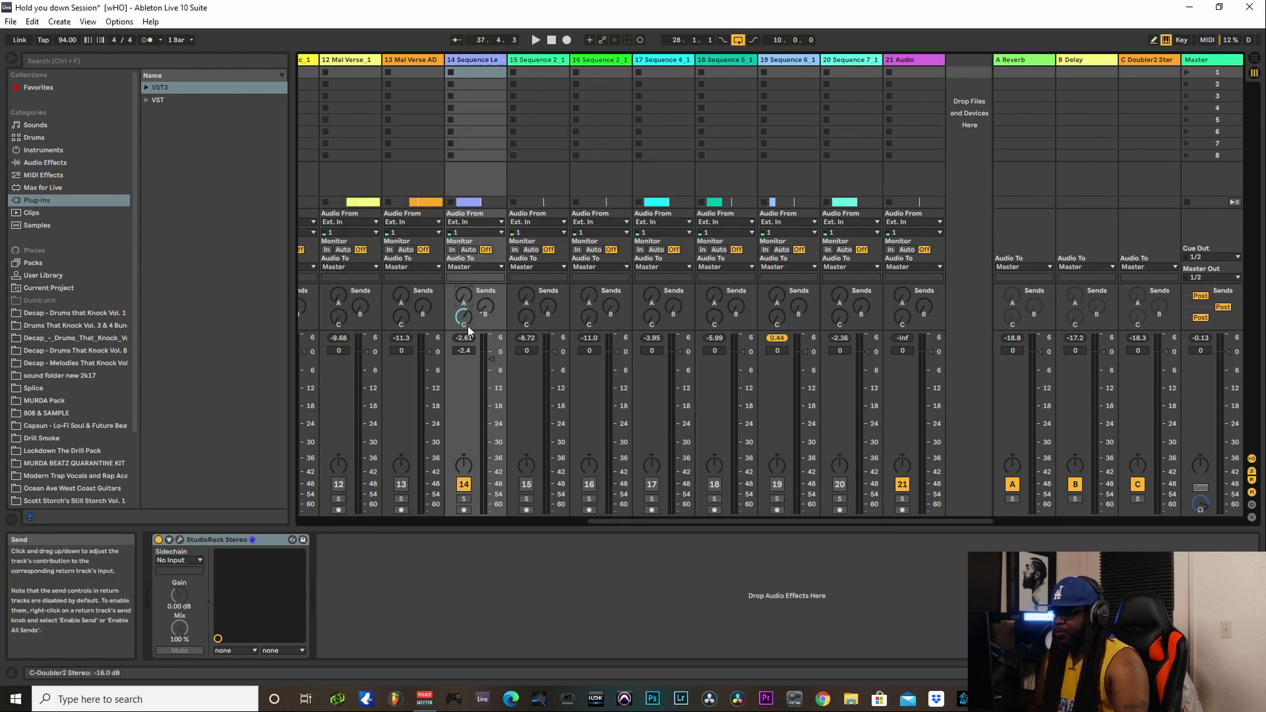
{"action": "left_click", "coordinate": [536, 39]}
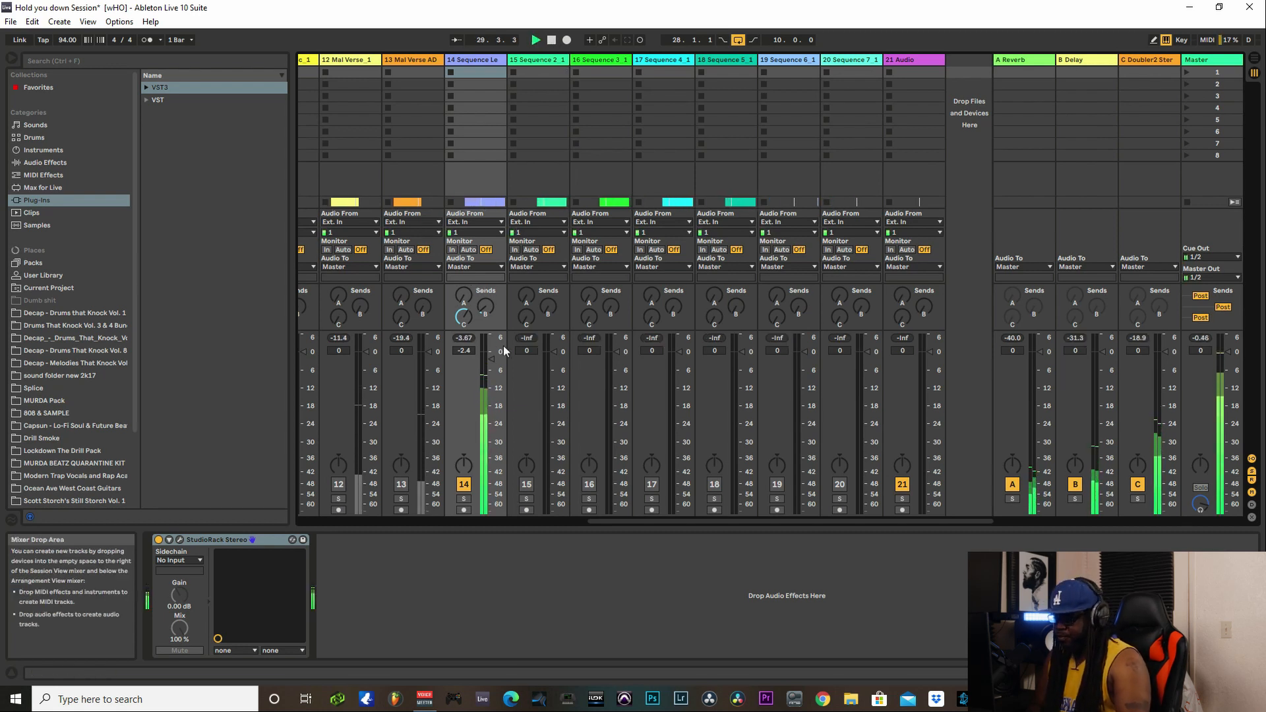
{"action": "left_click_drag", "start_coordinate": [492, 362], "coordinate": [492, 359]}
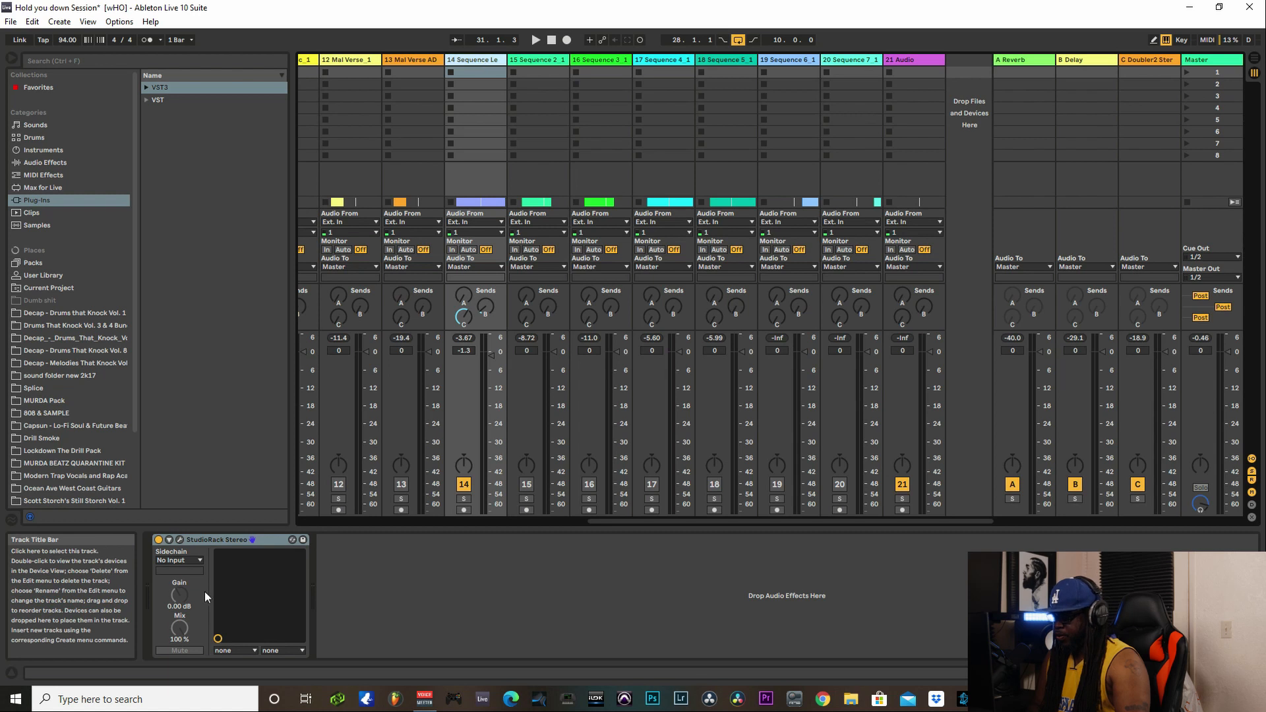
Step: Copy the StudioRack Stereo device from track 14, and select and activate track 15
{"action": "right_click", "coordinate": [233, 539]}
{"action": "left_click", "coordinate": [261, 554]}
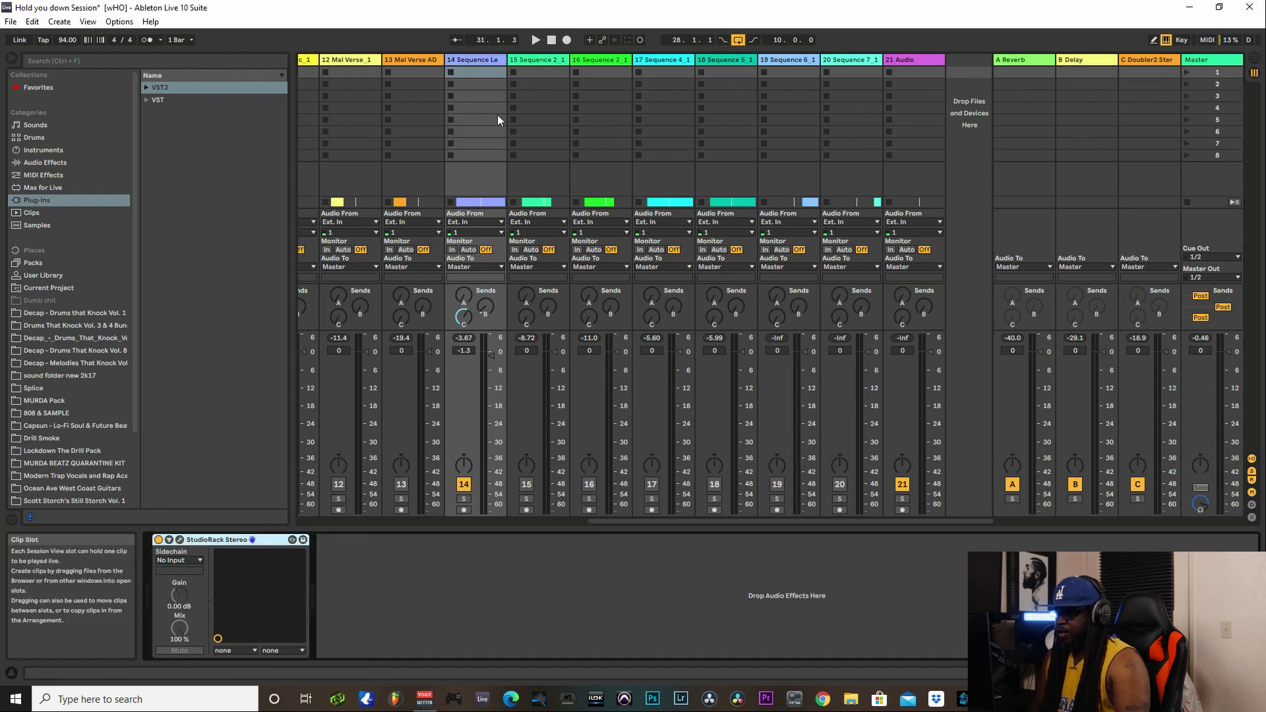
{"action": "left_click", "coordinate": [473, 60]}
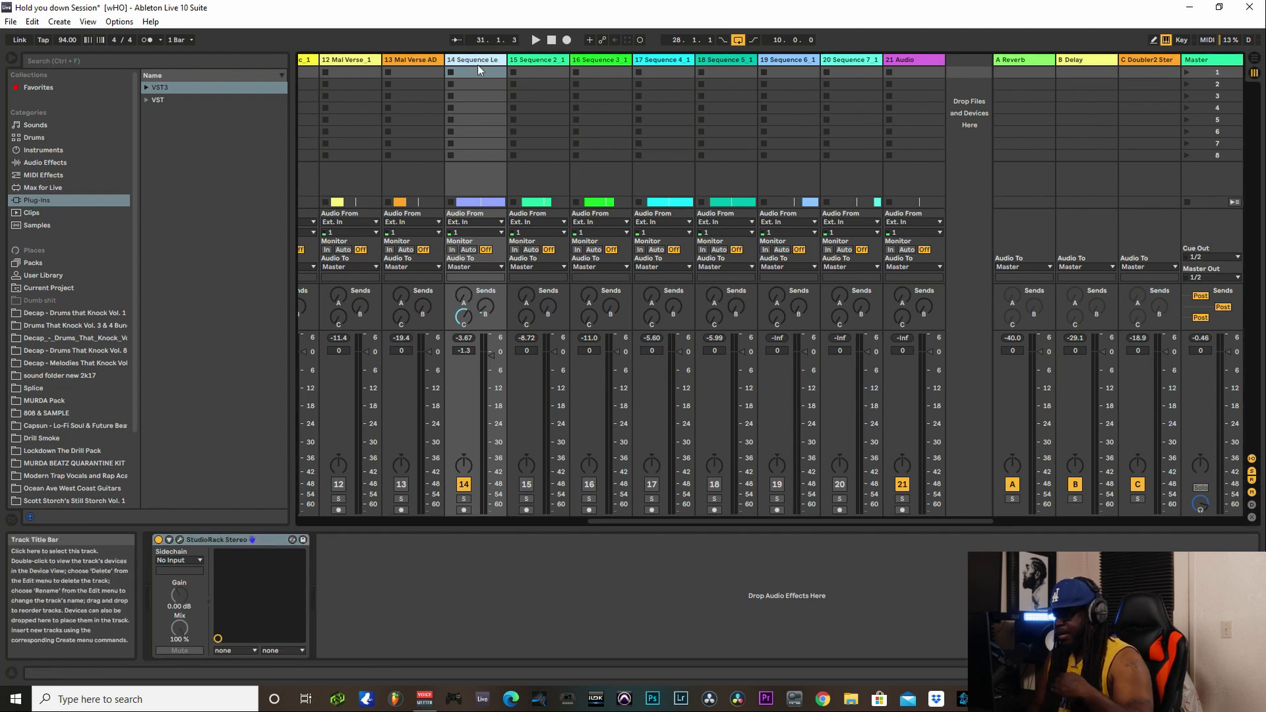
{"action": "left_click", "coordinate": [548, 60]}
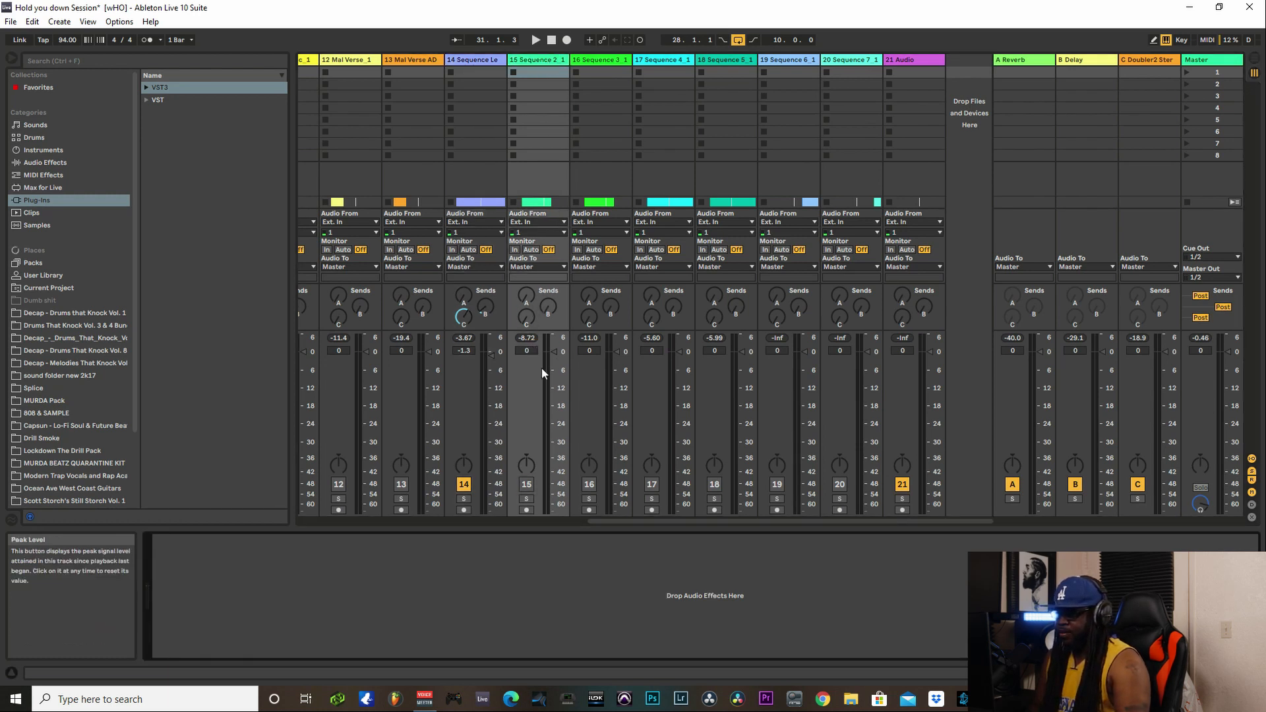
{"action": "left_click", "coordinate": [526, 484]}
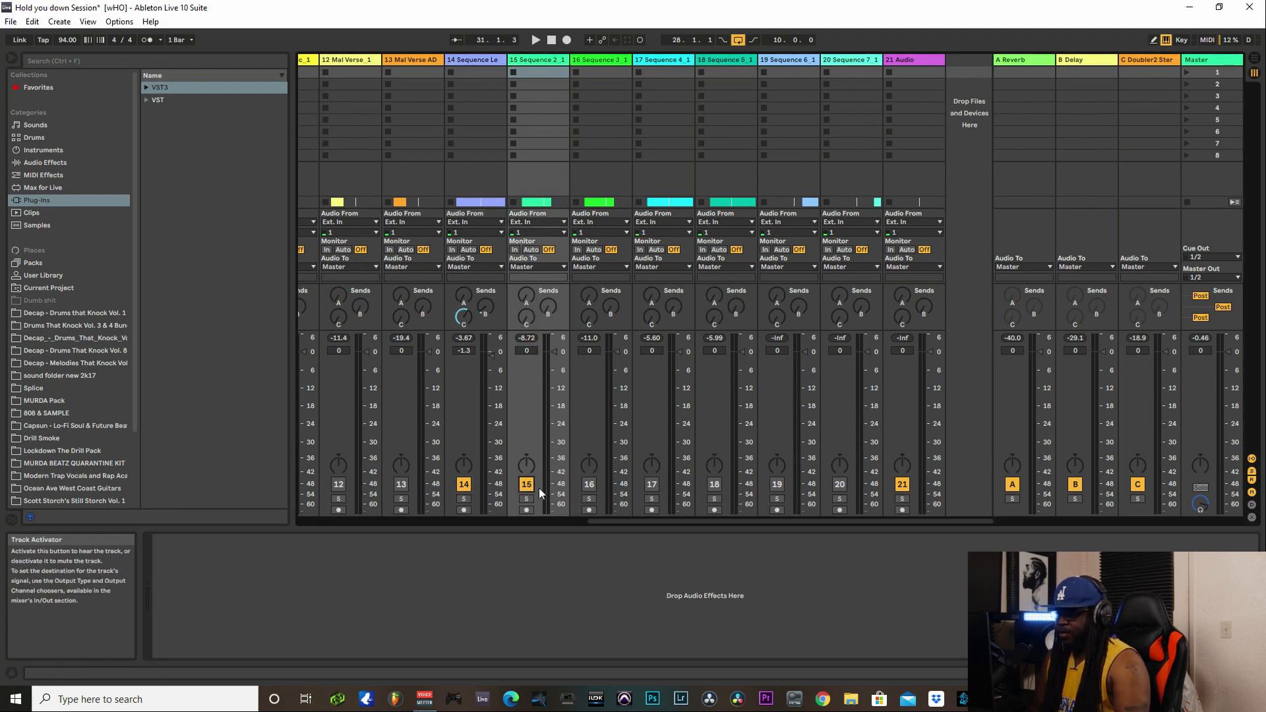
Step: Play the sequence clips in the arrangement and mixer to hear track 15, and paste the copied StudioRack onto that track
{"action": "left_click", "coordinate": [1254, 73]}
{"action": "key", "text": "space"}
{"action": "scroll", "coordinate": [735, 266], "scroll_direction": "up", "scroll_amount": 5}
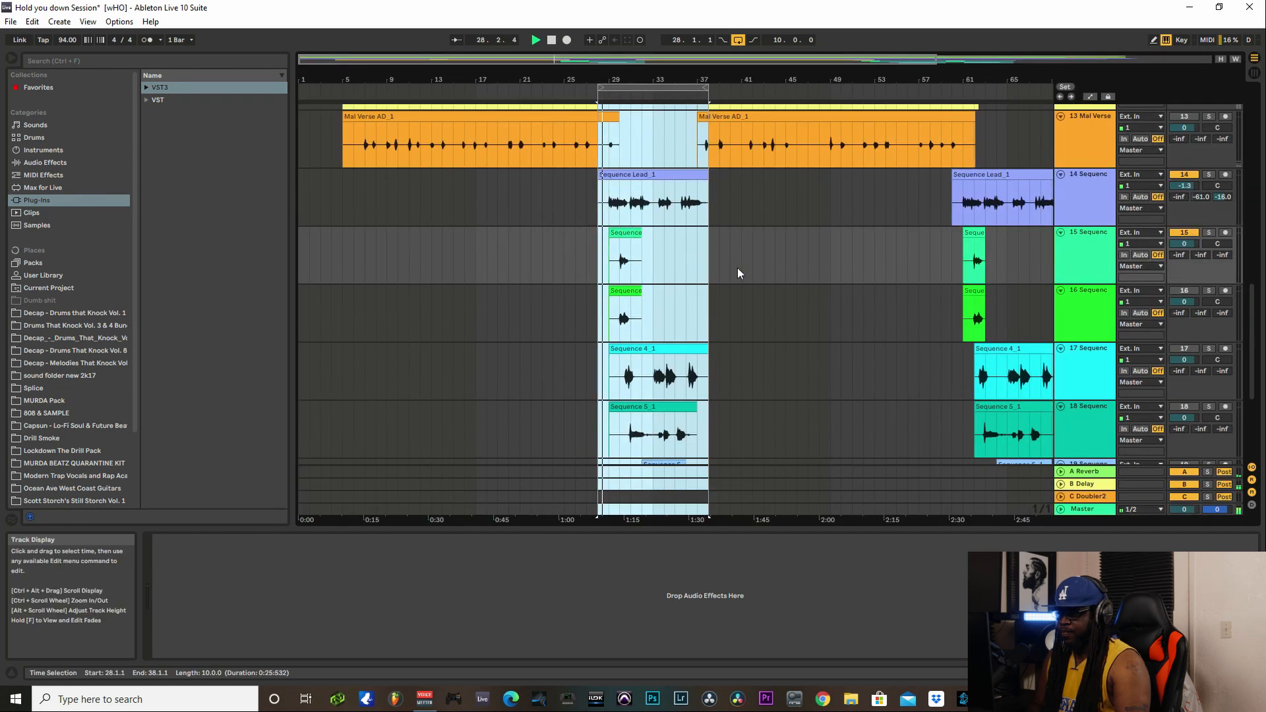
{"action": "key", "text": "Tab"}
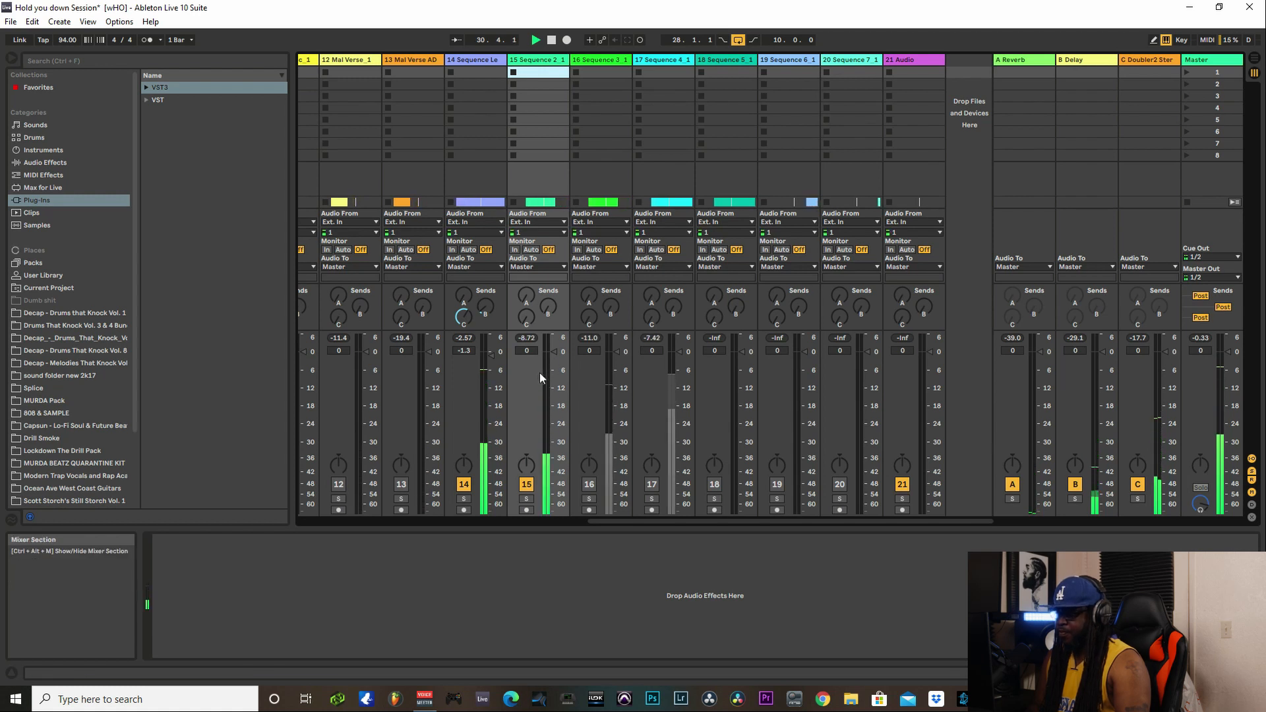
{"action": "left_click", "coordinate": [455, 589]}
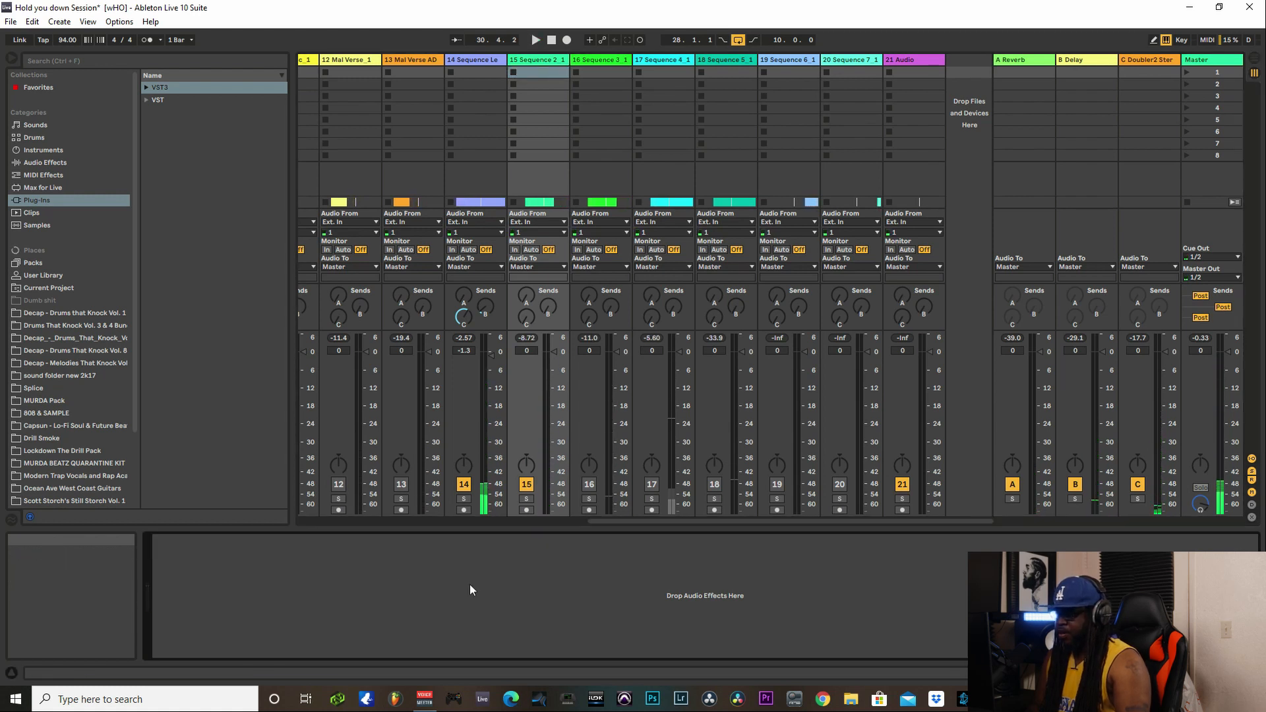
{"action": "key", "text": "ctrl+v"}
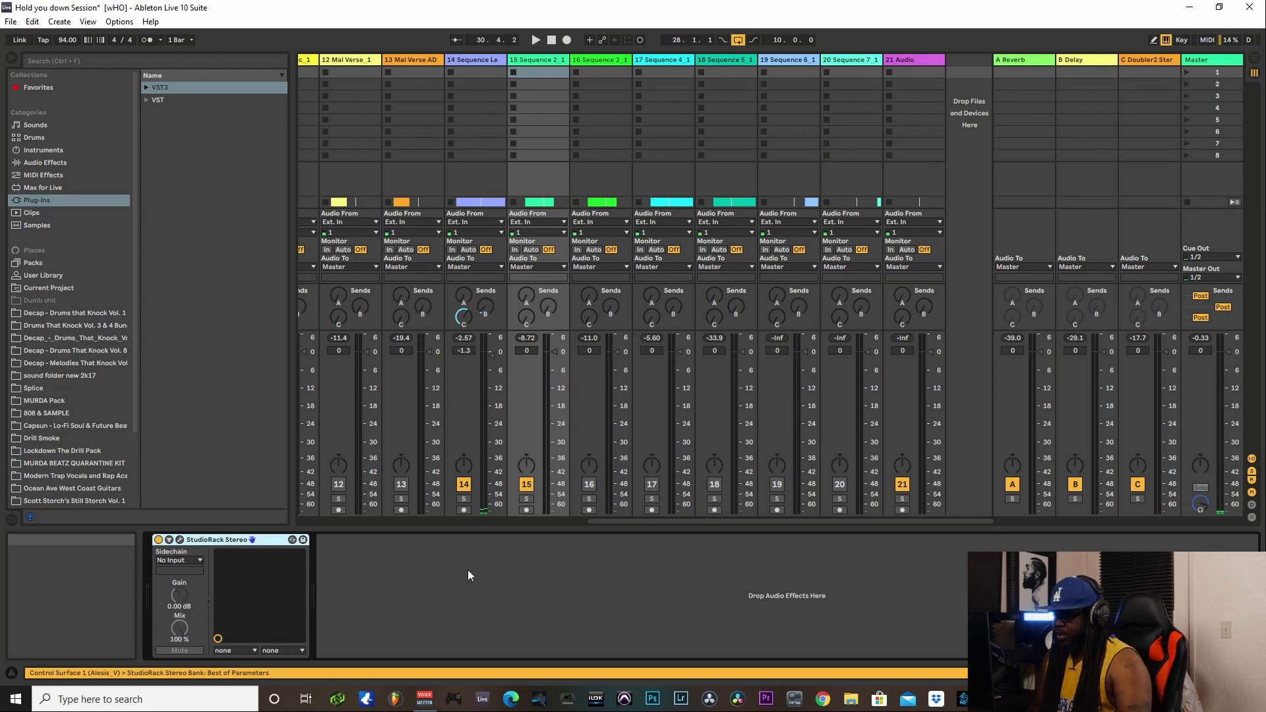
Step: Open the Q10 in track 15's StudioRack and set band 1's frequency to 199 Hz
{"action": "left_click", "coordinate": [252, 539]}
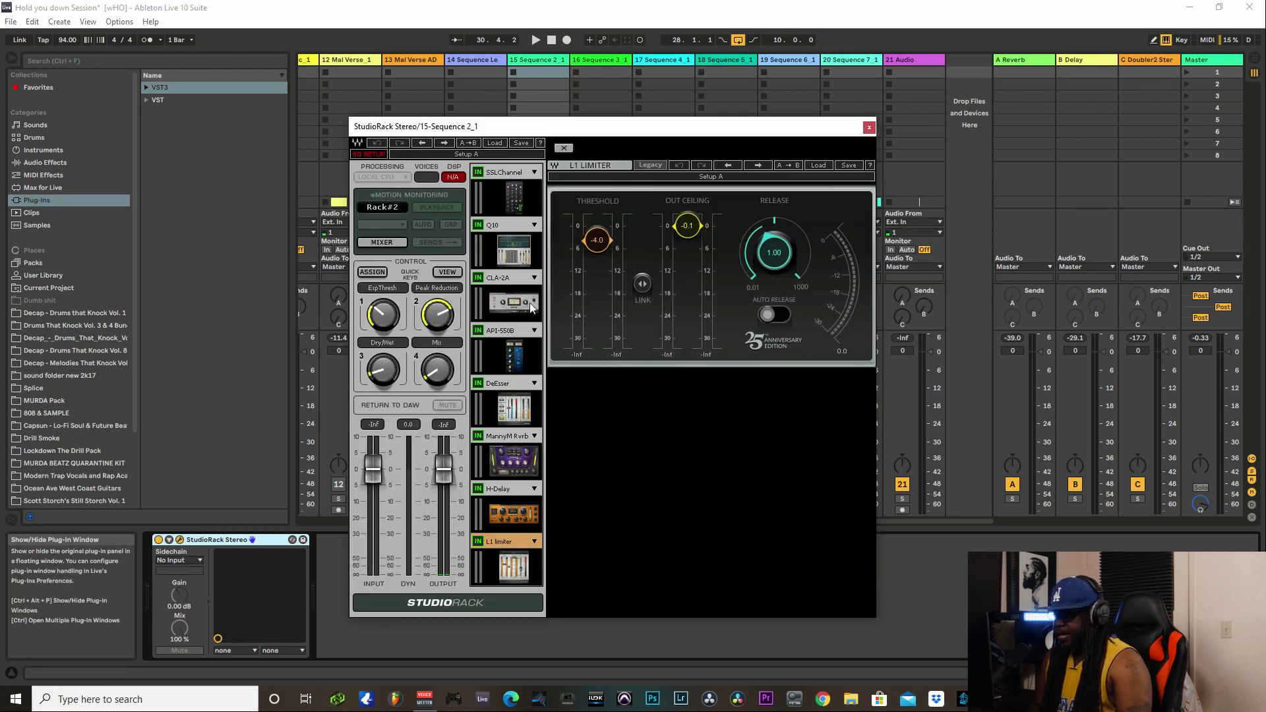
{"action": "left_click", "coordinate": [514, 253]}
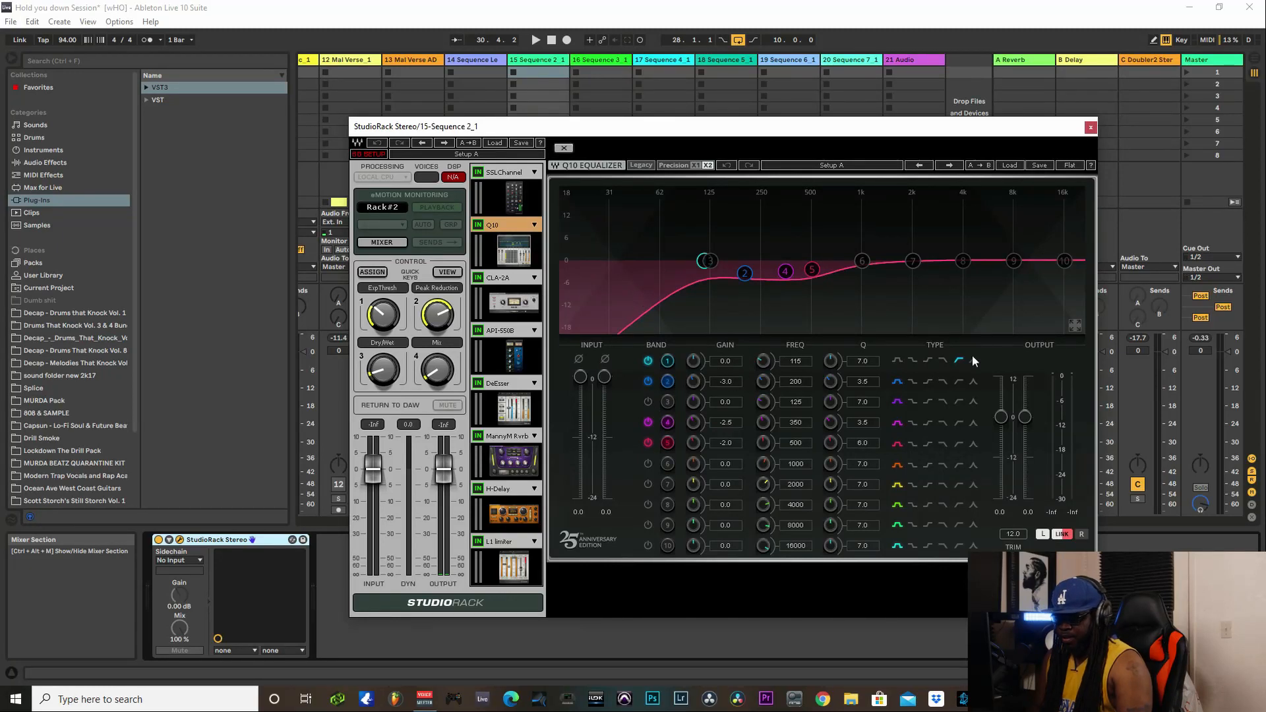
{"action": "scroll", "coordinate": [793, 361], "scroll_direction": "up", "scroll_amount": 12}
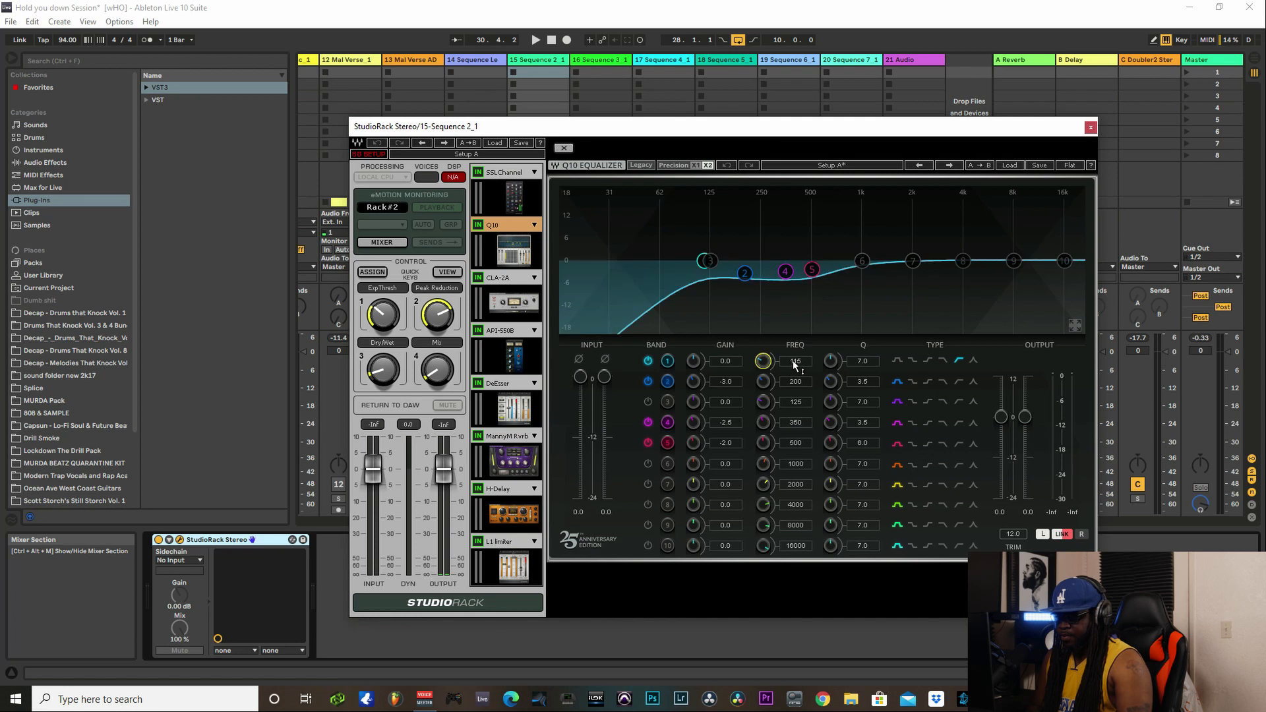
{"action": "scroll", "coordinate": [794, 365], "scroll_direction": "up", "scroll_amount": 2}
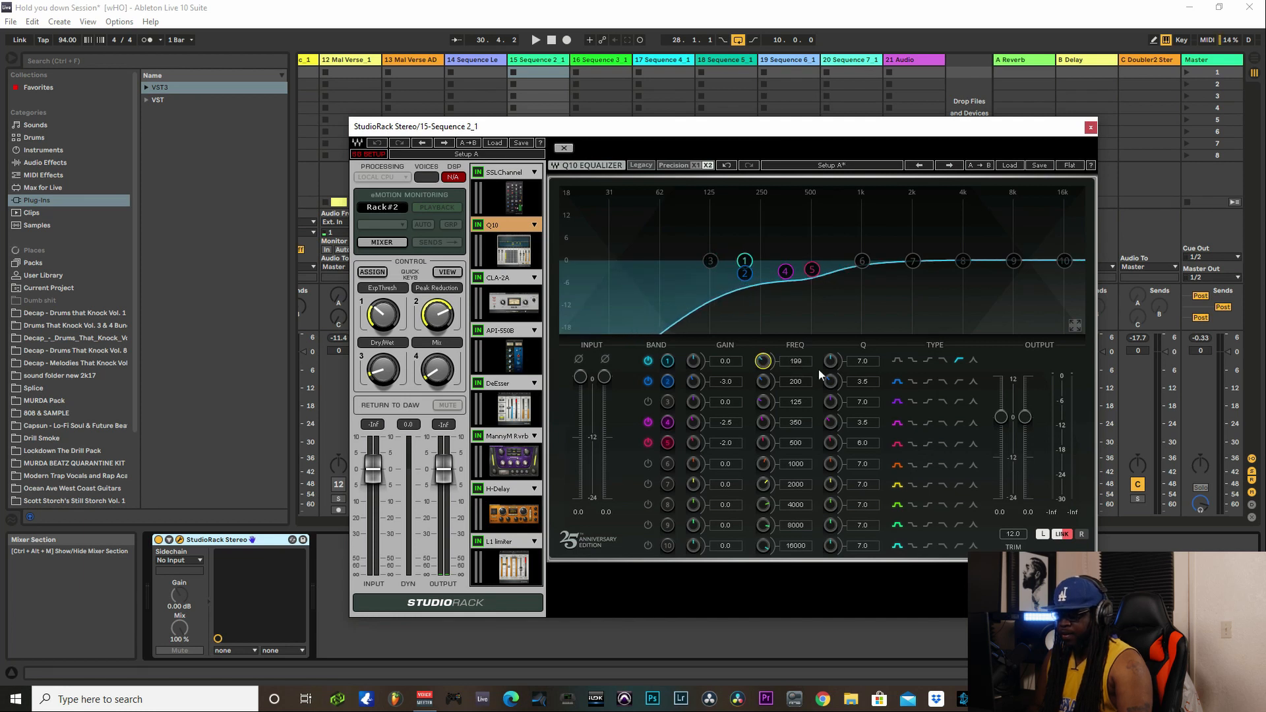
Step: Play the loop with the plug-in window closed, raise track 15's send to Doubler2, and set its volume to -6.7
{"action": "left_click", "coordinate": [534, 41]}
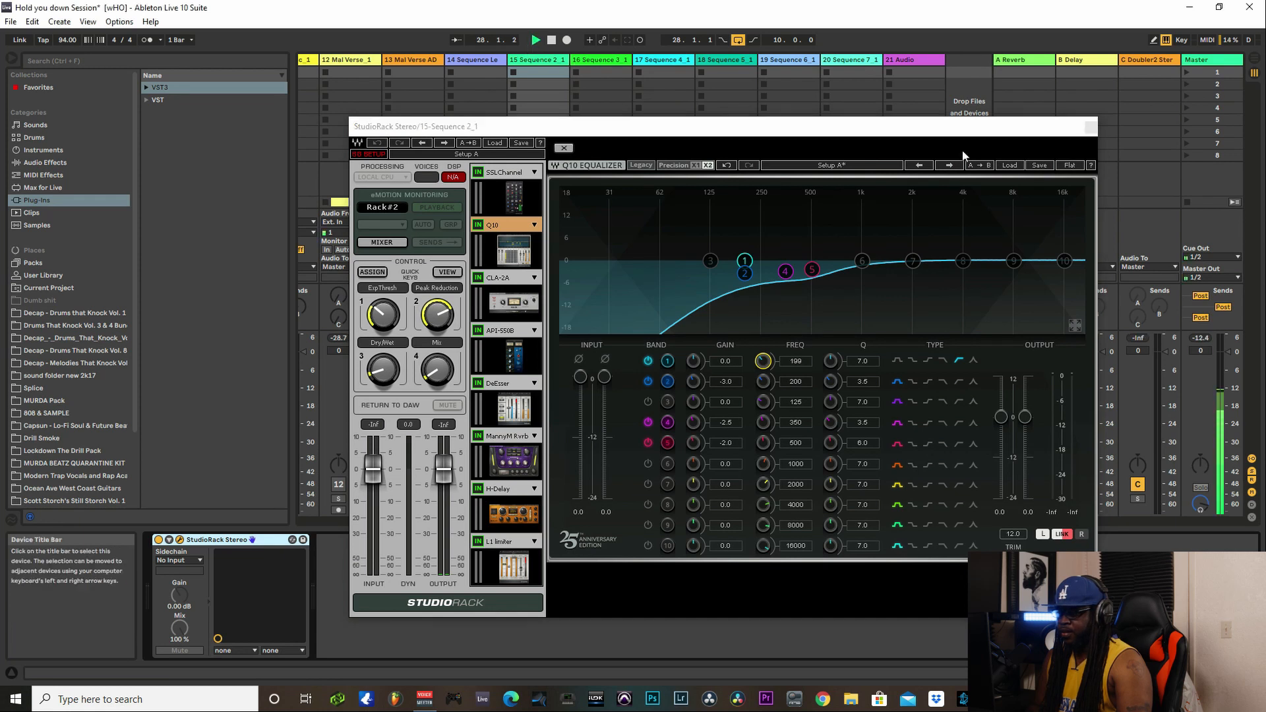
{"action": "left_click", "coordinate": [1091, 128]}
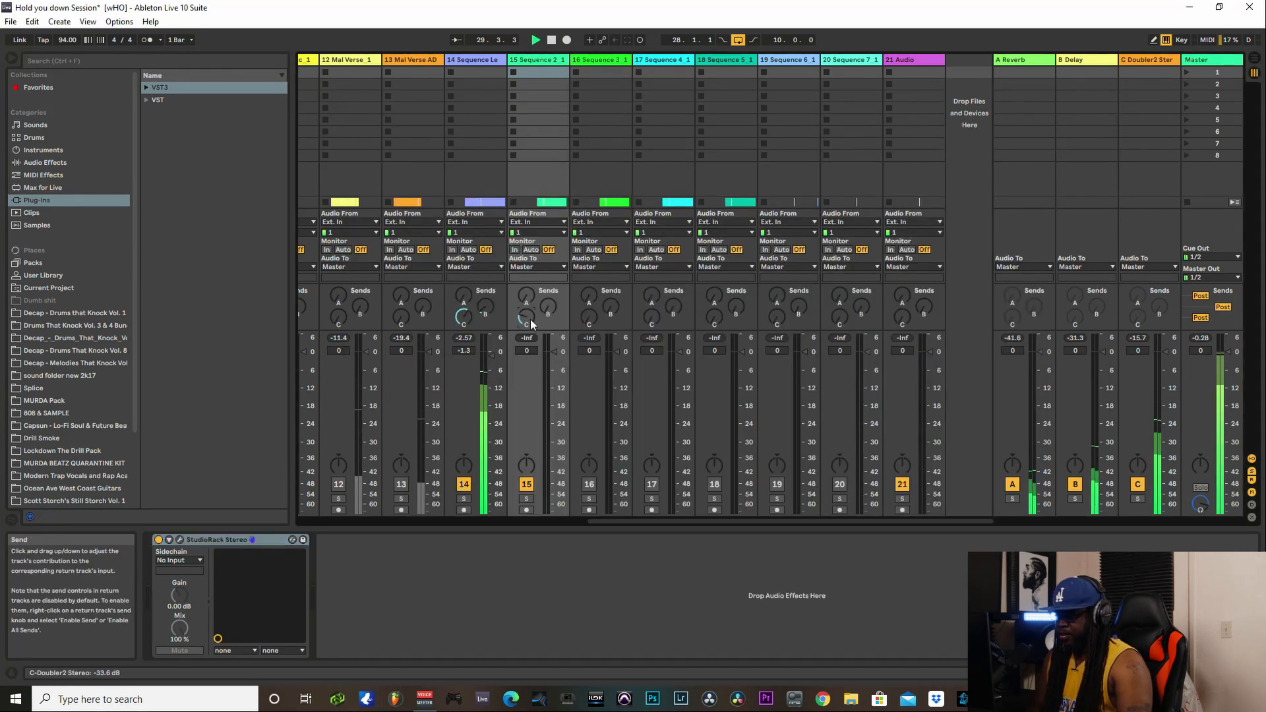
{"action": "left_click_drag", "start_coordinate": [530, 319], "coordinate": [555, 371]}
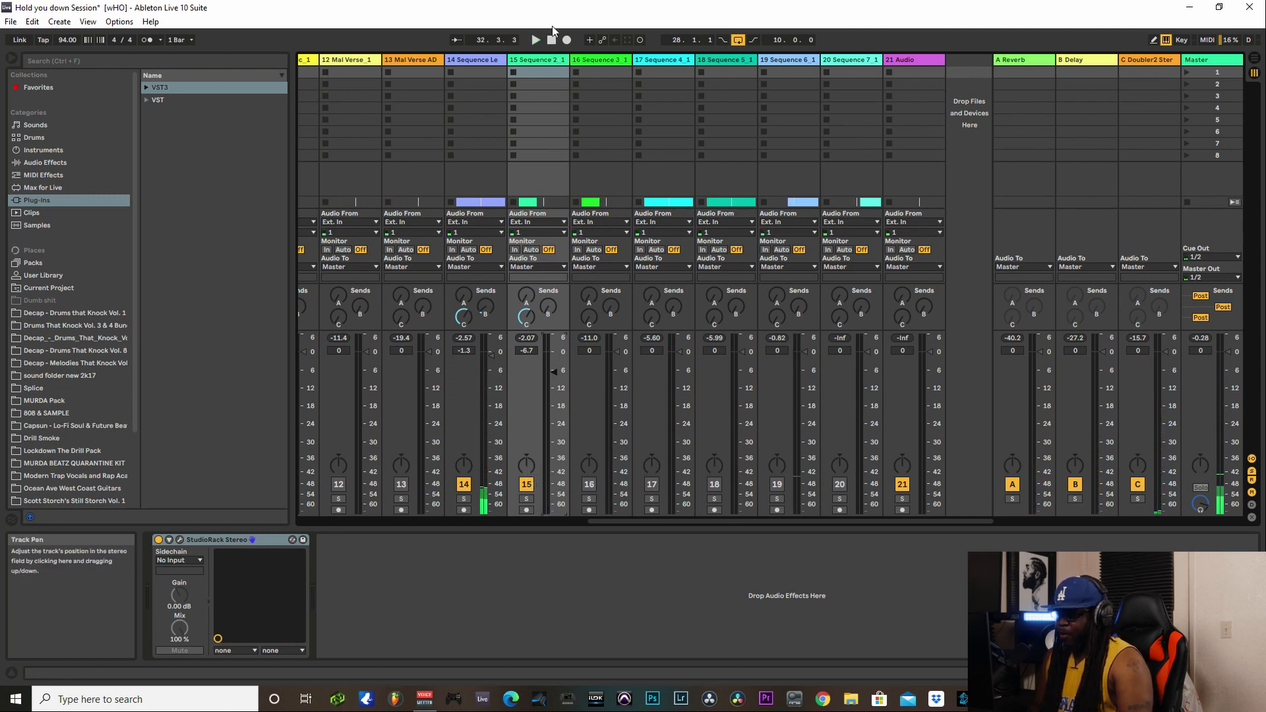
Step: Paste the StudioRack onto track 16, raise the band 1 frequency in its Q10, and close the plug-in window
{"action": "left_click", "coordinate": [608, 62]}
{"action": "right_click", "coordinate": [295, 577]}
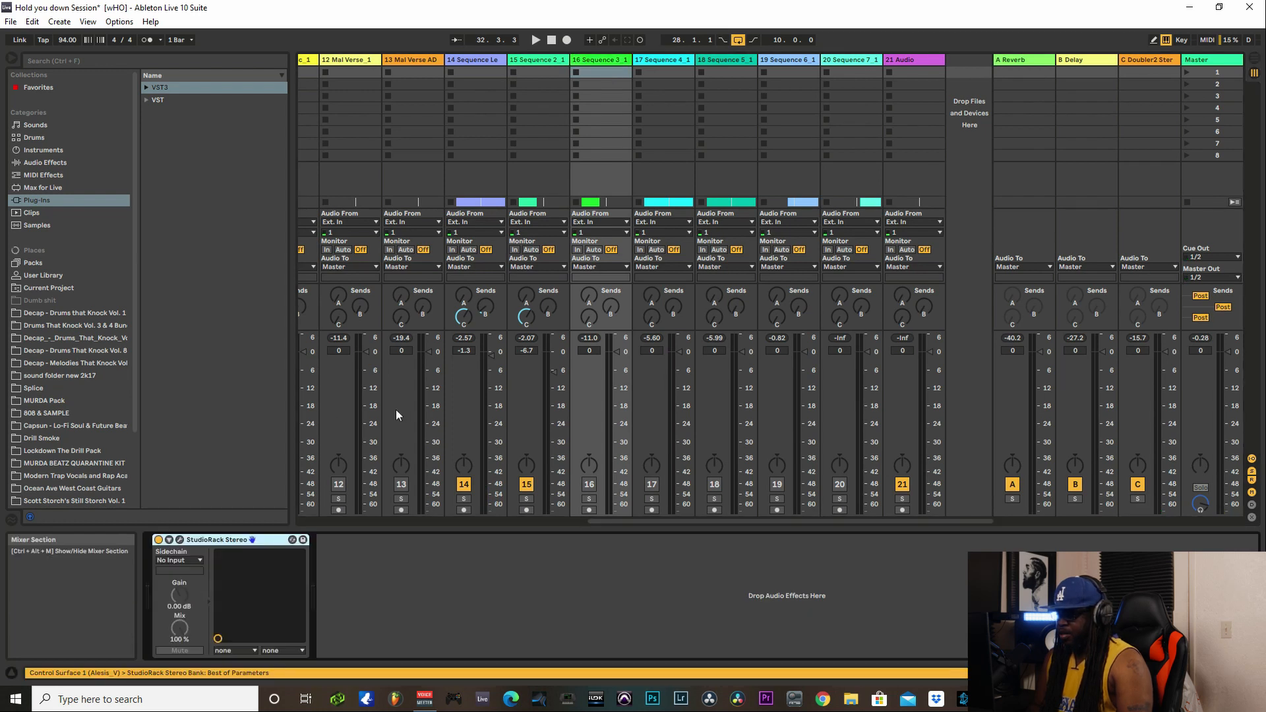
{"action": "left_click", "coordinate": [188, 542]}
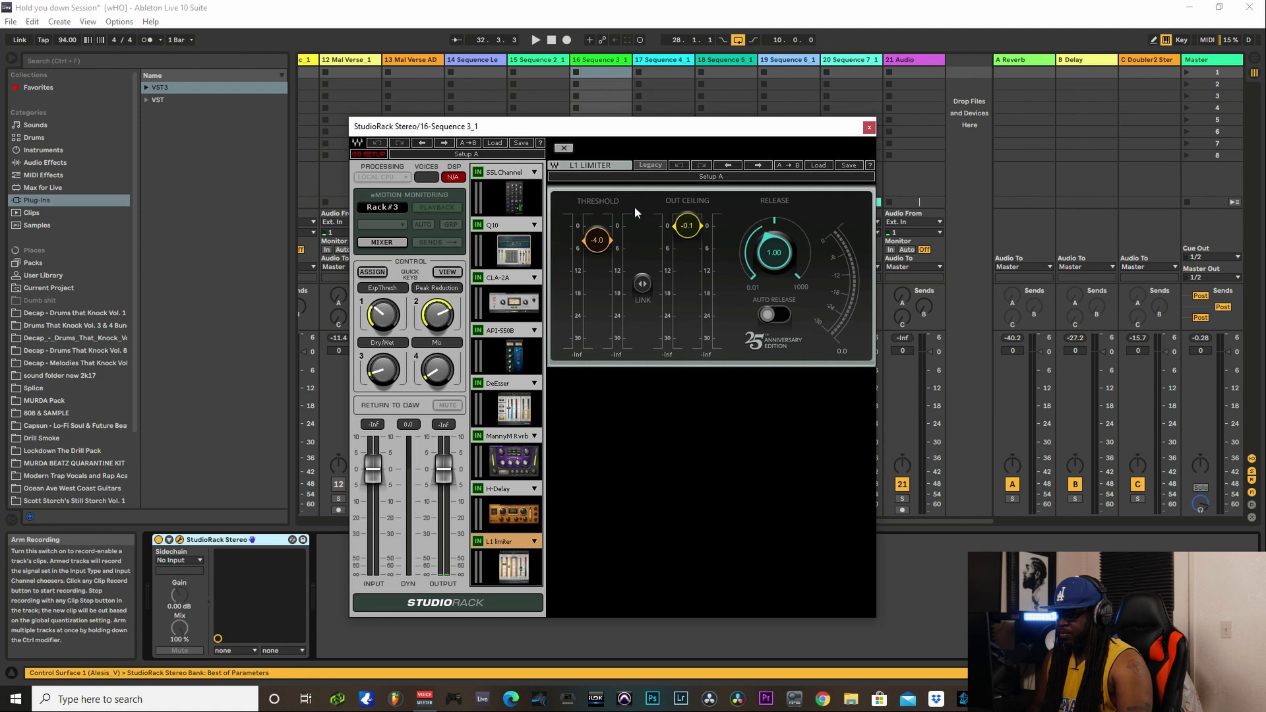
{"action": "left_click", "coordinate": [513, 230]}
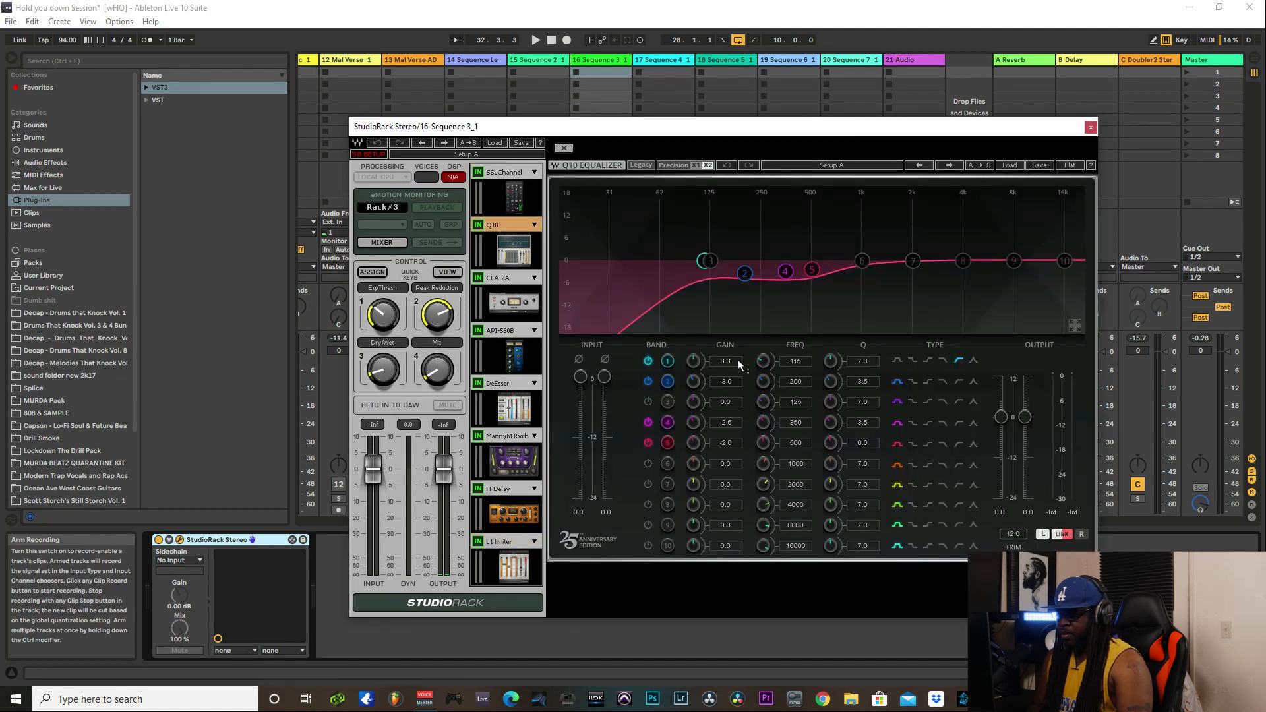
{"action": "scroll", "coordinate": [793, 362], "scroll_direction": "up", "scroll_amount": 10}
{"action": "scroll", "coordinate": [794, 365], "scroll_direction": "down", "scroll_amount": 4}
{"action": "left_click", "coordinate": [1091, 128]}
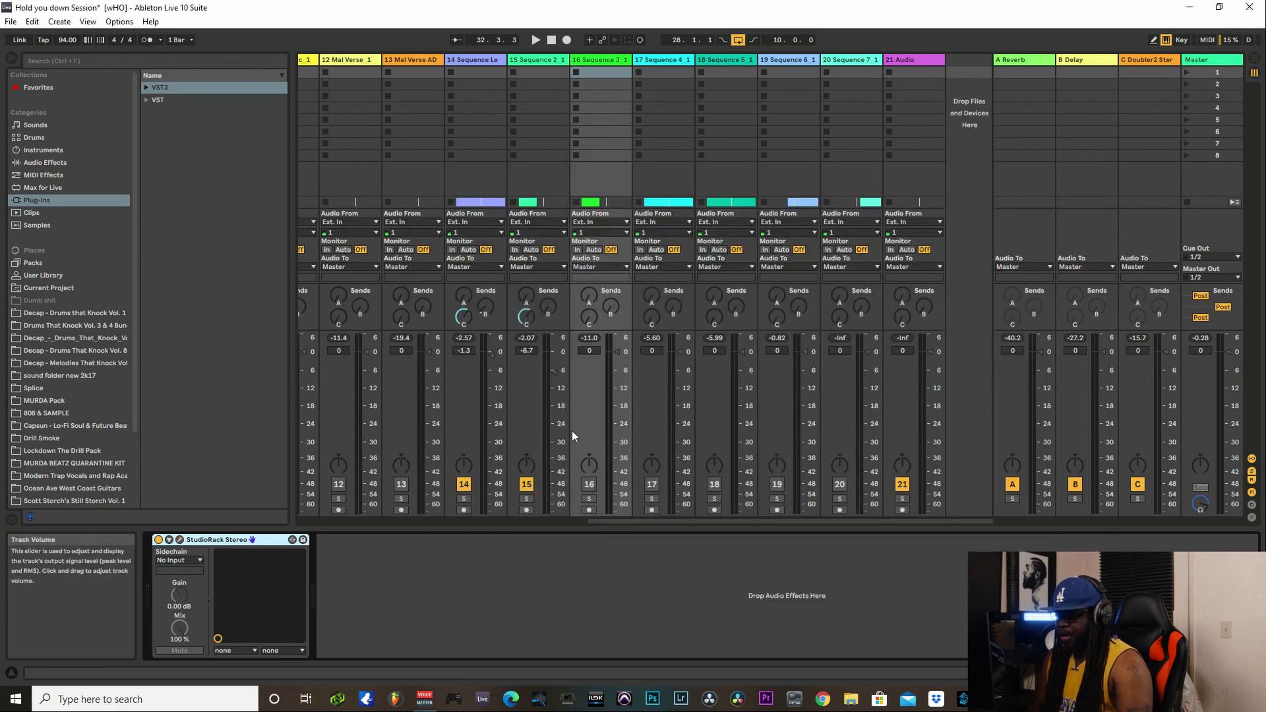
Step: Activate track 16 during playback, raise its Doubler2 send, and set the volumes of tracks 15 and 16 to -7.4 and -8.7
{"action": "key", "text": "space"}
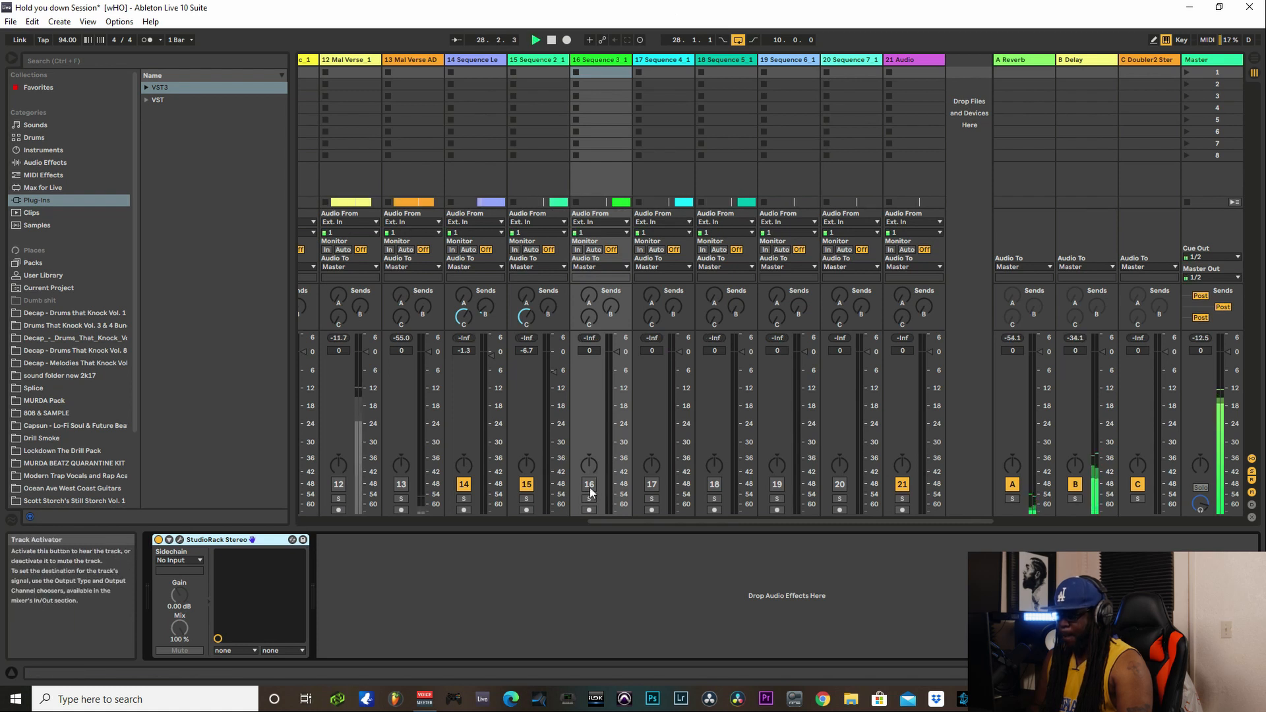
{"action": "left_click", "coordinate": [590, 485]}
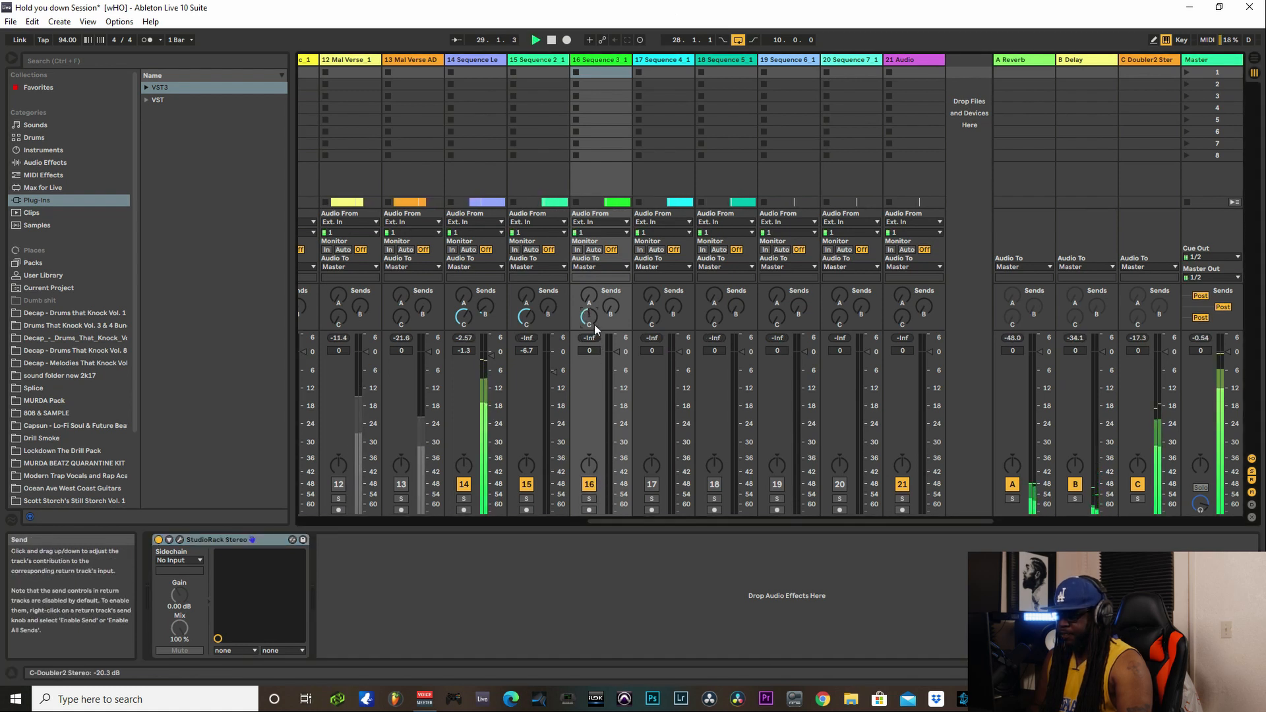
{"action": "left_click_drag", "start_coordinate": [618, 352], "coordinate": [605, 402]}
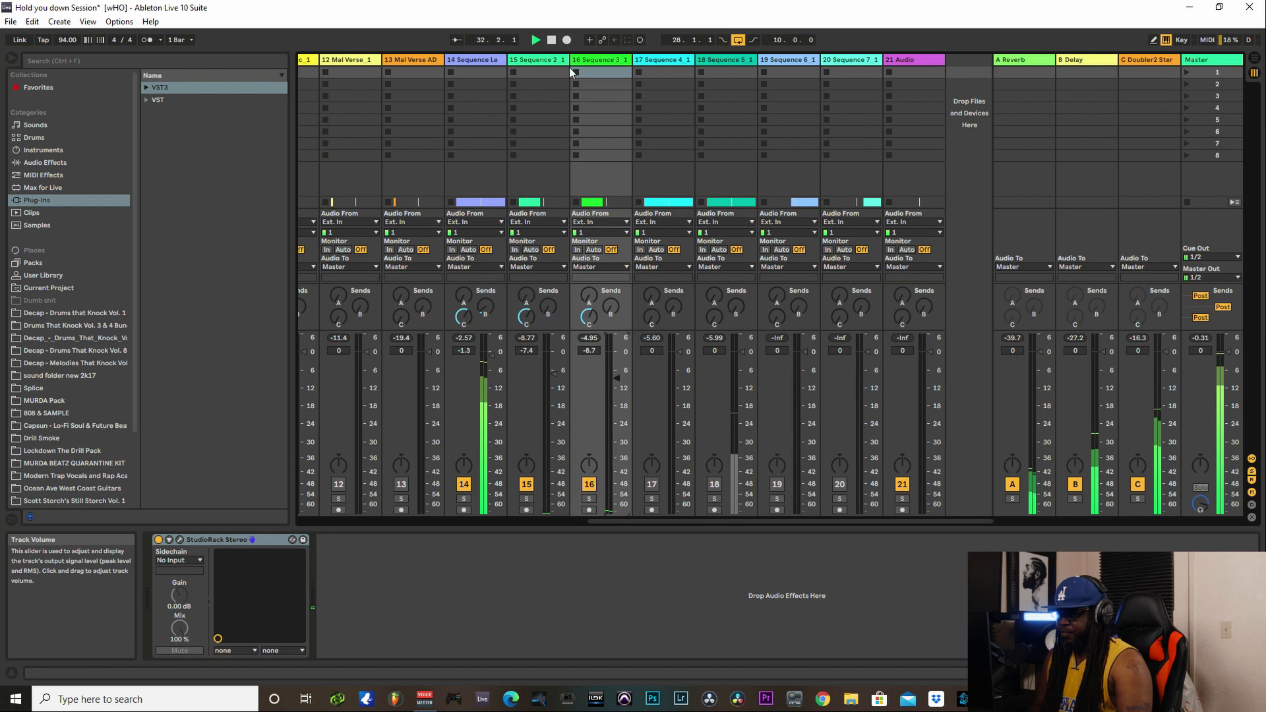
{"action": "left_click", "coordinate": [554, 38]}
Step: Replay the loop and rebalance the doubles, setting track 16's volume to -9.6 and track 15's to -7.2
{"action": "key", "text": "space"}
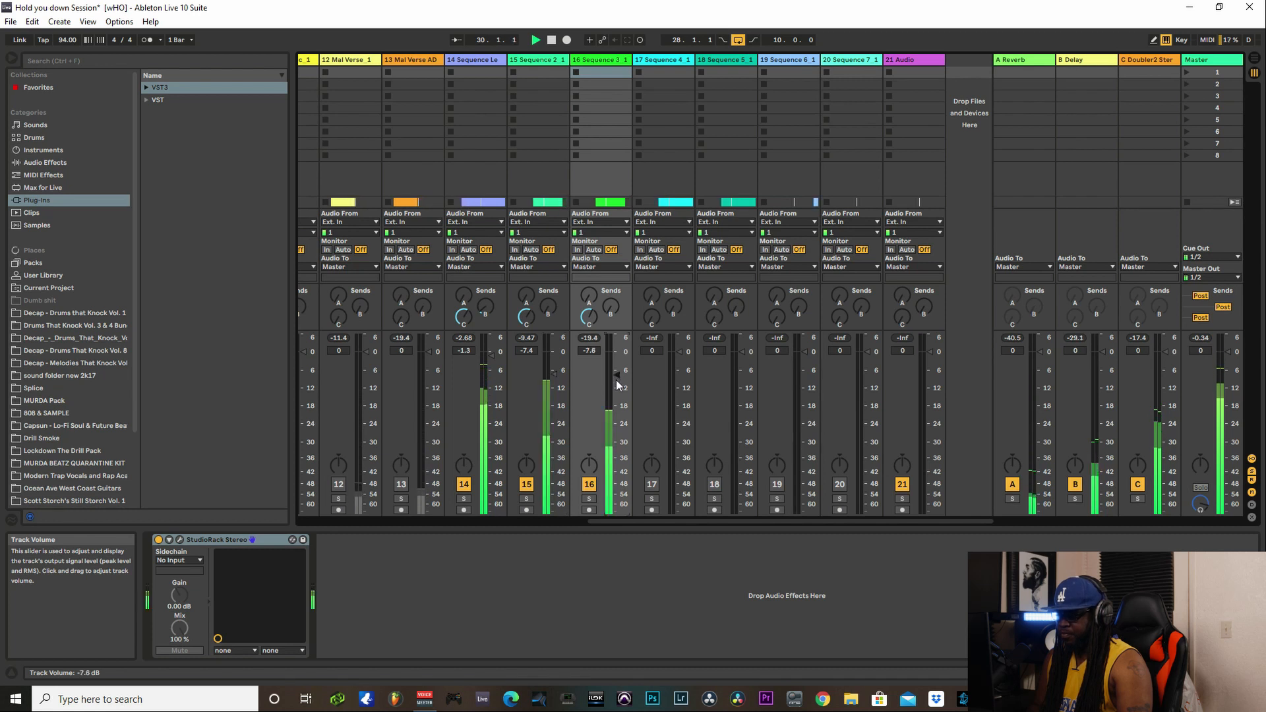
{"action": "left_click_drag", "start_coordinate": [616, 384], "coordinate": [616, 387]}
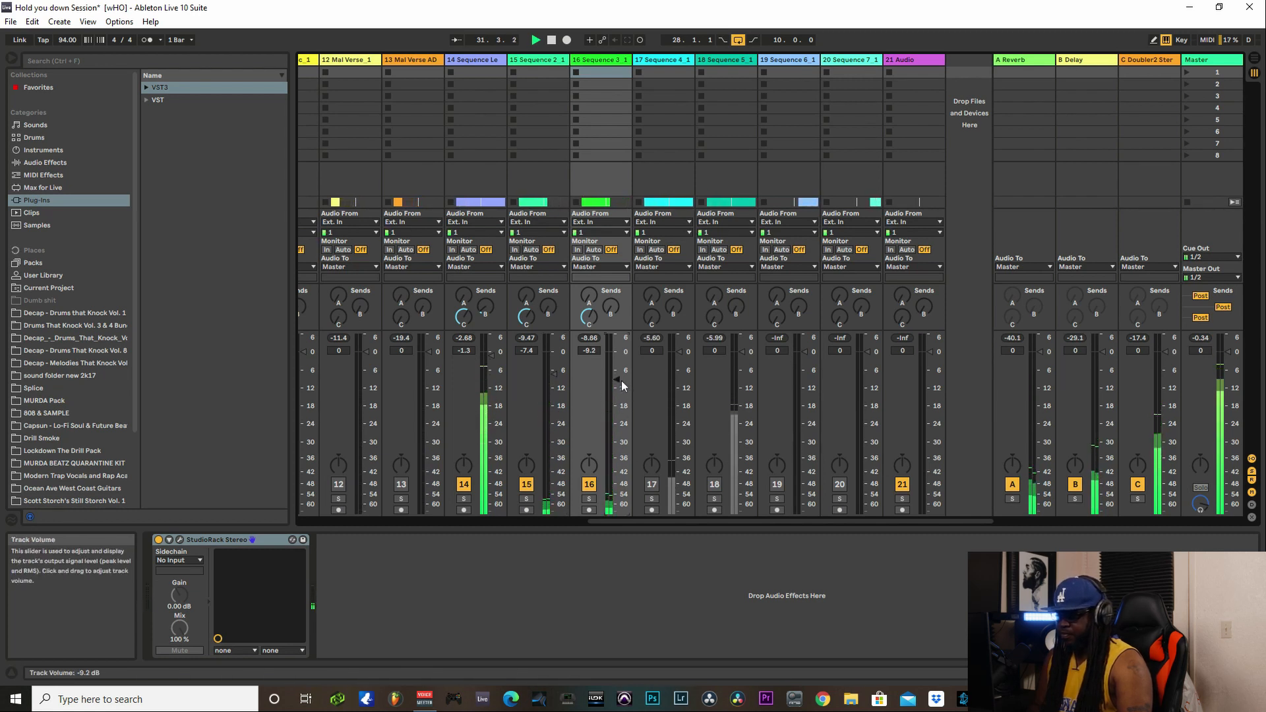
{"action": "left_click_drag", "start_coordinate": [618, 379], "coordinate": [618, 381]}
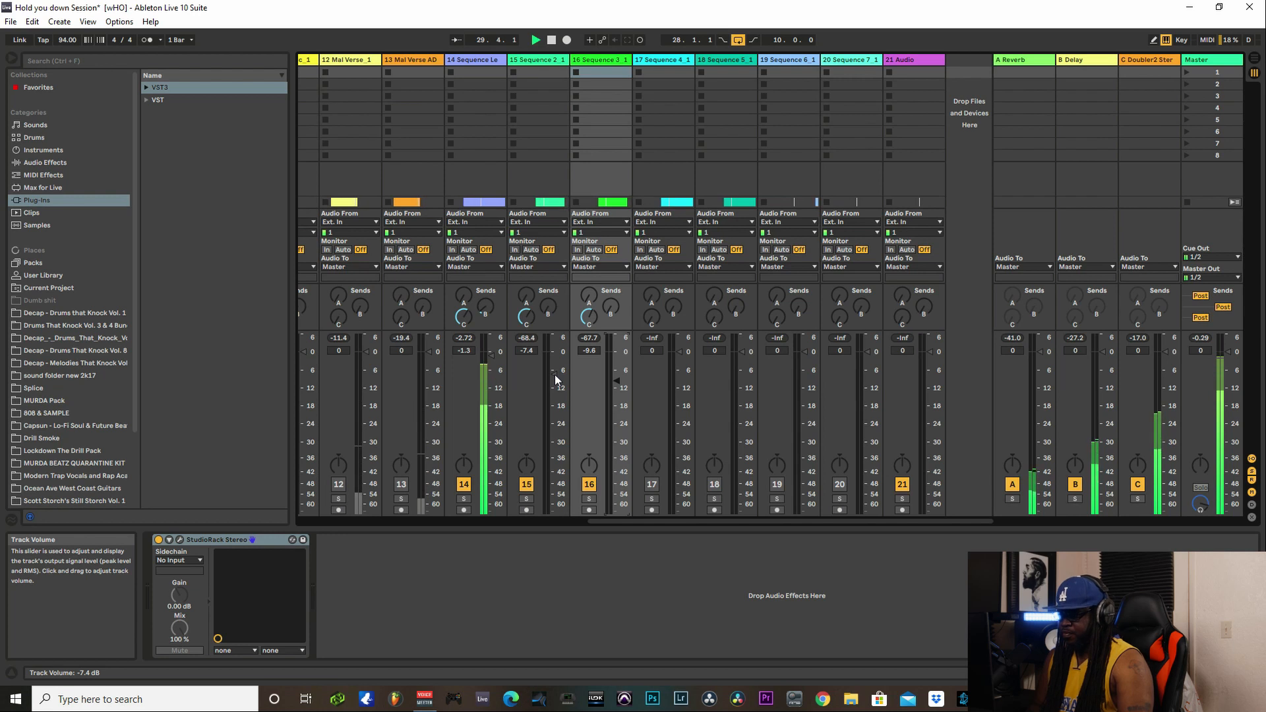
{"action": "left_click_drag", "start_coordinate": [555, 380], "coordinate": [554, 373]}
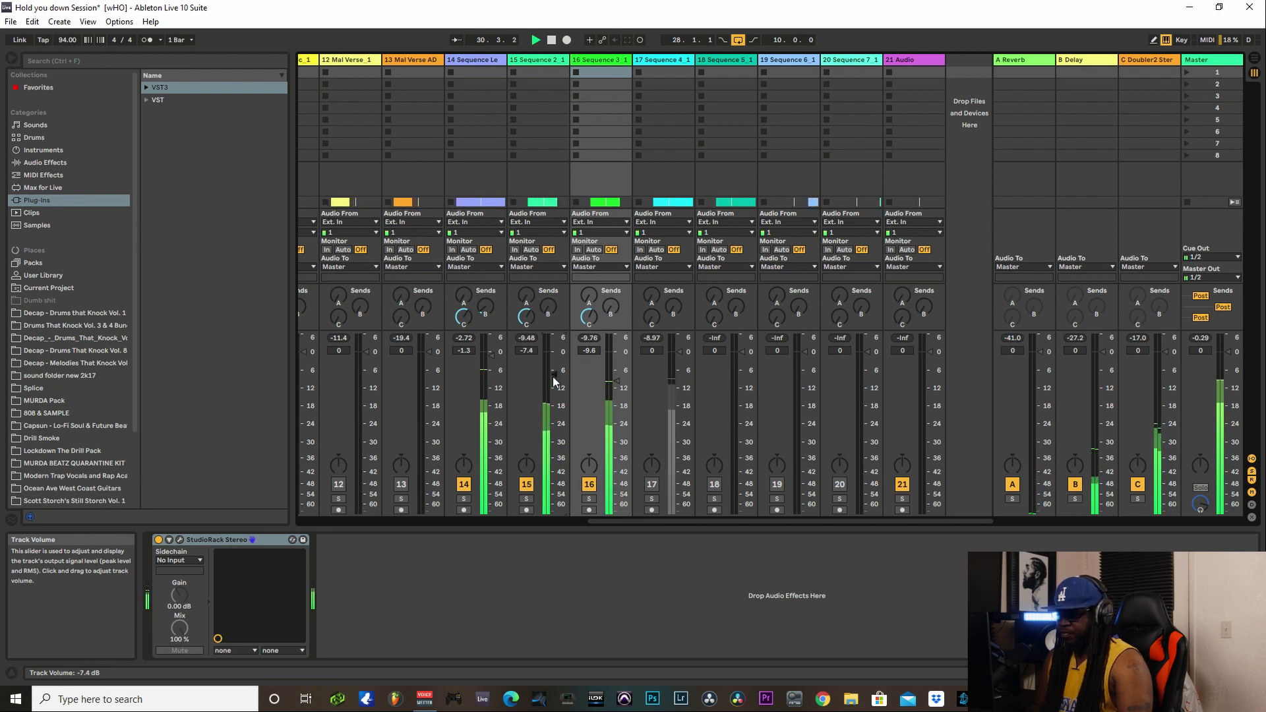
{"action": "left_click", "coordinate": [553, 41]}
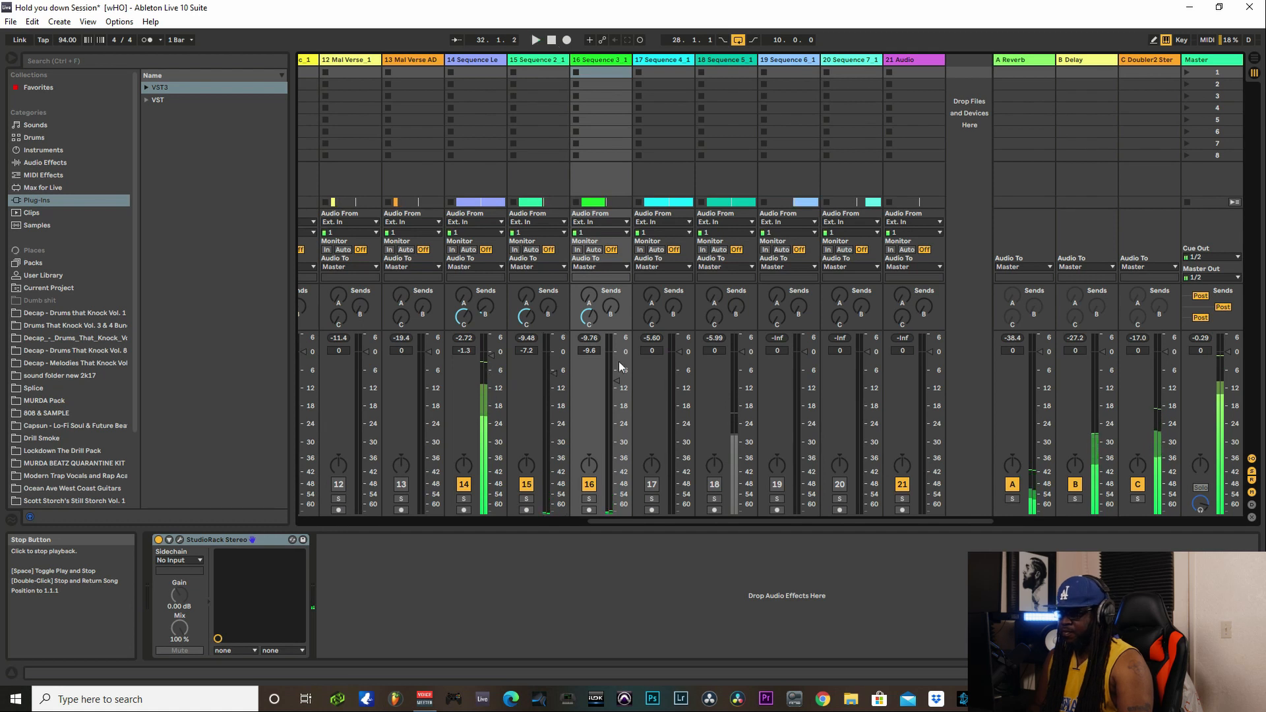
Step: Activate track 17, paste the copied StudioRack onto it, and open the plug-in window
{"action": "left_click", "coordinate": [1255, 59]}
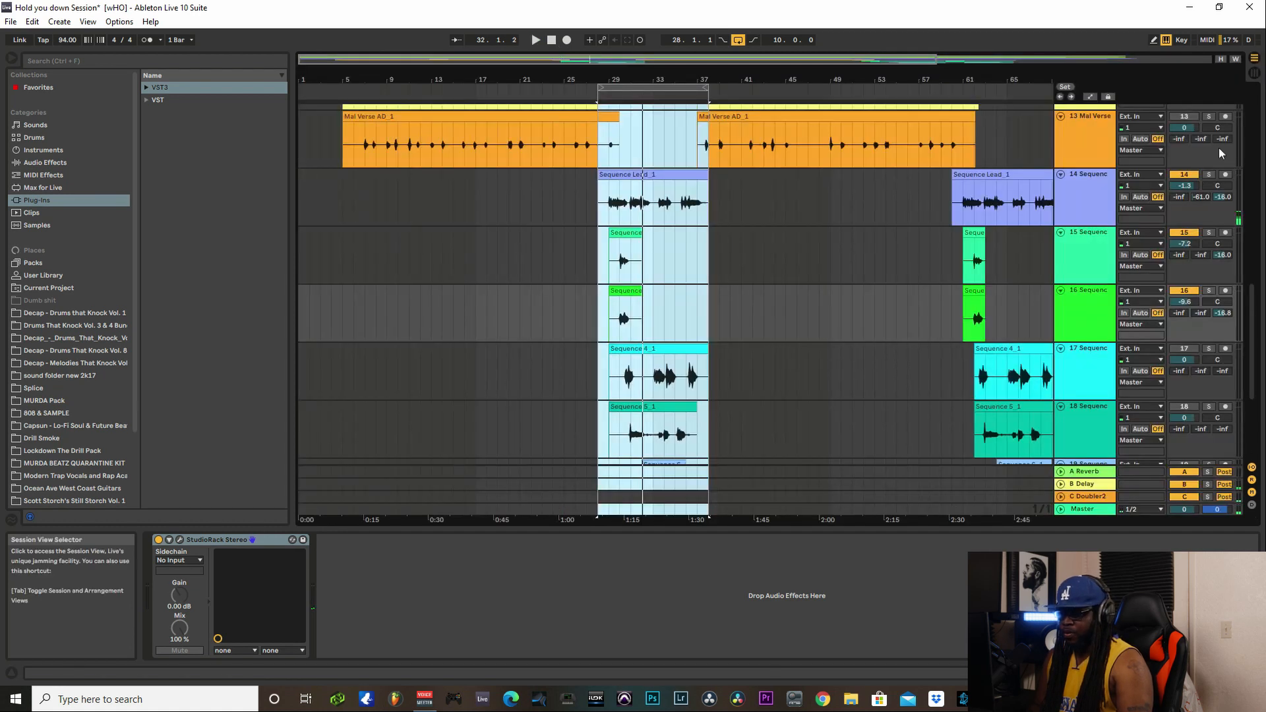
{"action": "left_click", "coordinate": [1212, 390]}
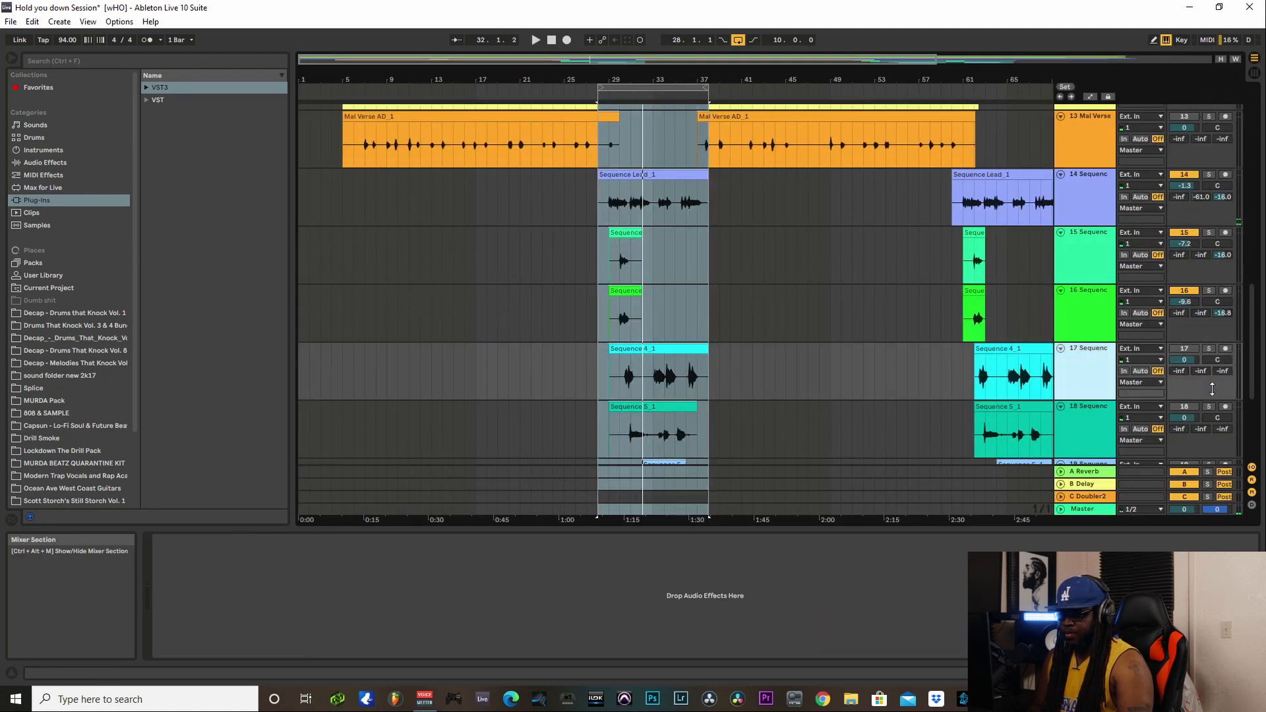
{"action": "left_click", "coordinate": [1254, 75]}
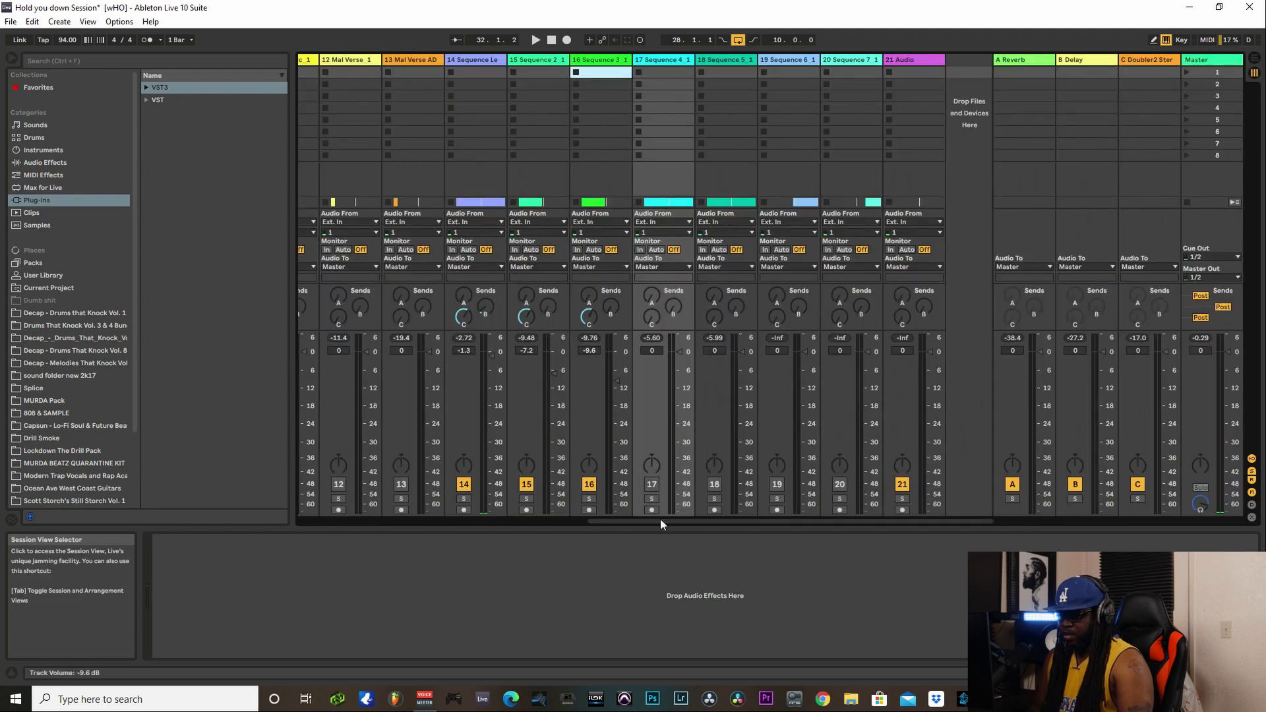
{"action": "left_click", "coordinate": [651, 484]}
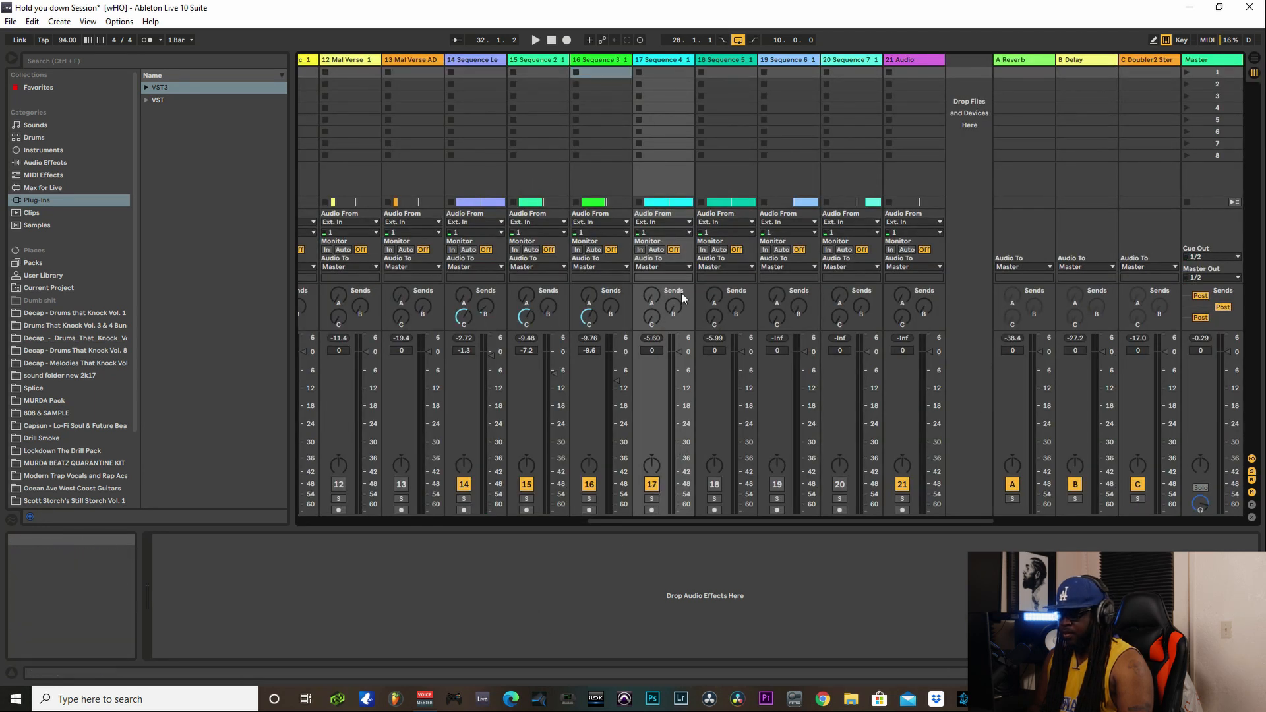
{"action": "right_click", "coordinate": [281, 582]}
{"action": "left_click", "coordinate": [313, 588]}
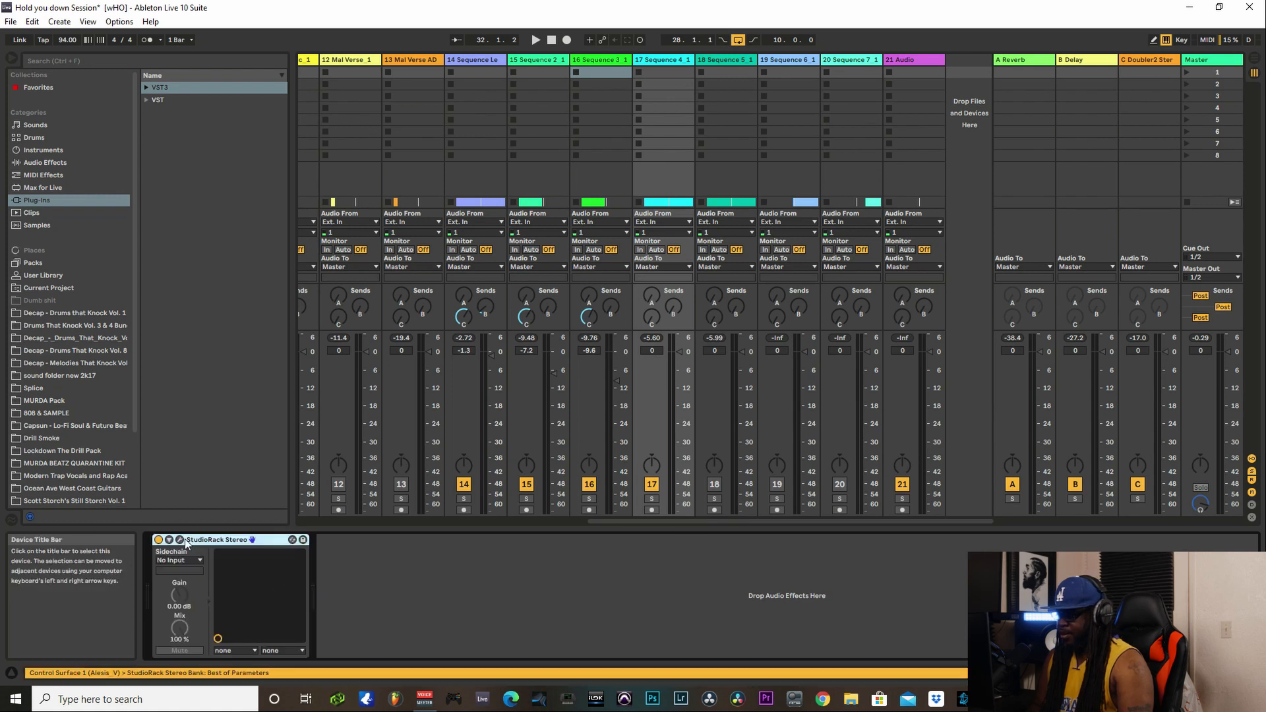
{"action": "left_click", "coordinate": [180, 539]}
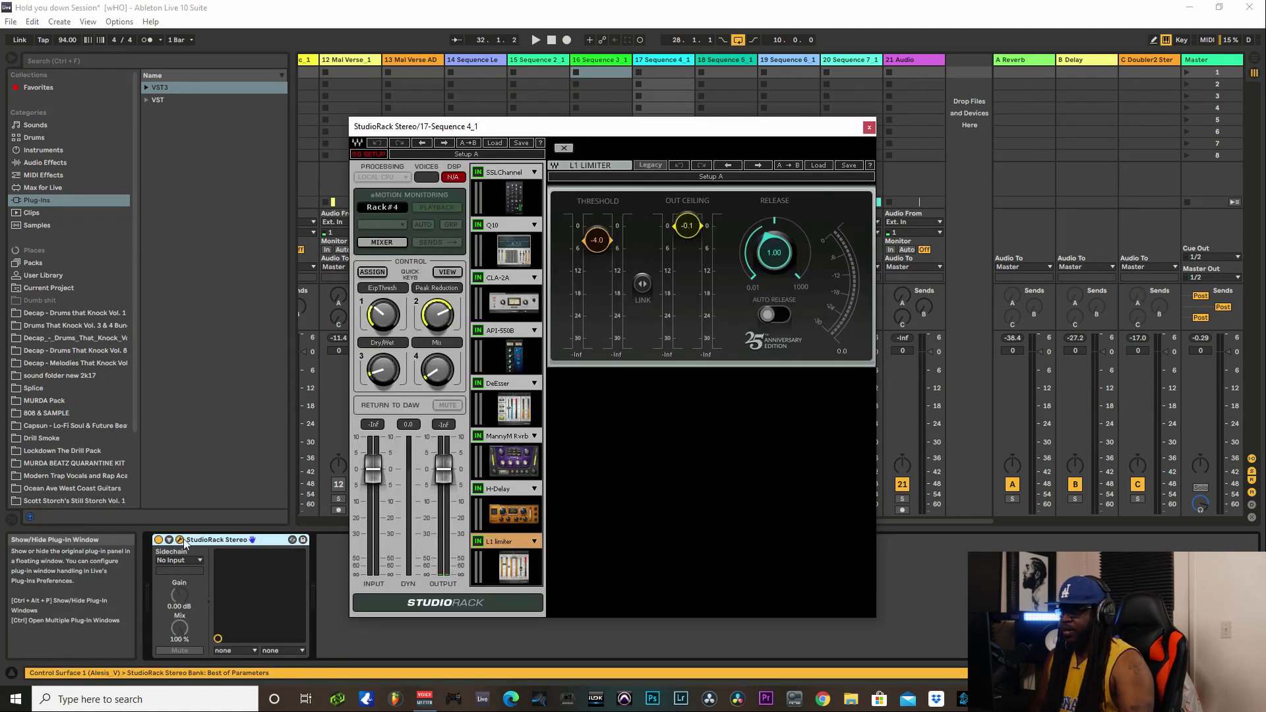
{"action": "left_click_drag", "start_coordinate": [583, 127], "coordinate": [945, 250]}
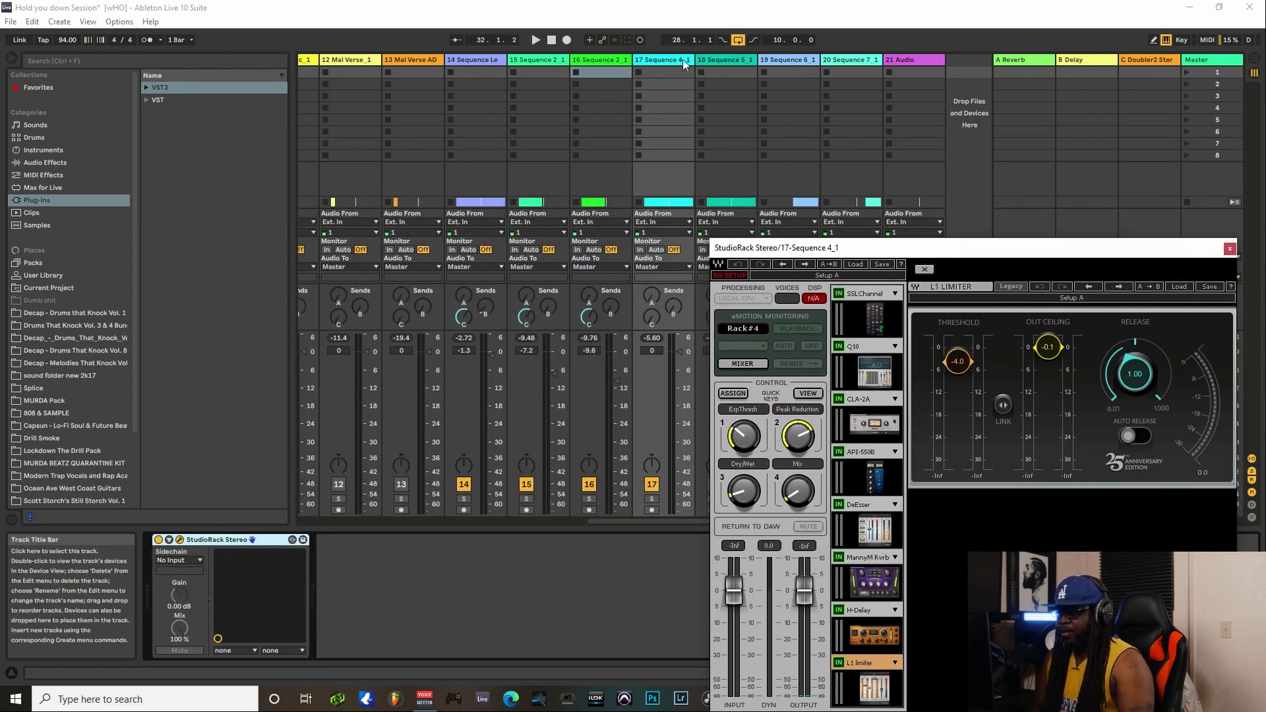
{"action": "left_click_drag", "start_coordinate": [936, 248], "coordinate": [1041, 370]}
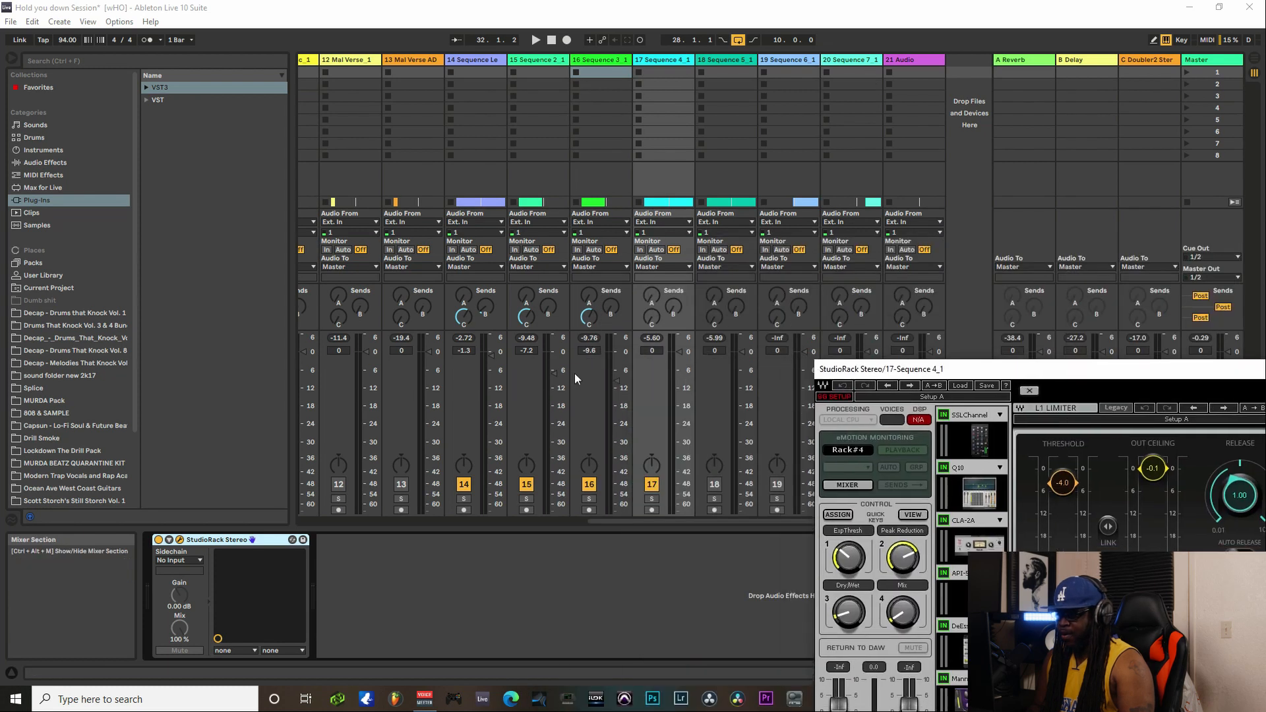
Step: Check the API-550B settings in the StudioRacks of tracks 15 and 16, closing each plug-in window
{"action": "left_click", "coordinate": [541, 61]}
{"action": "left_click", "coordinate": [179, 540]}
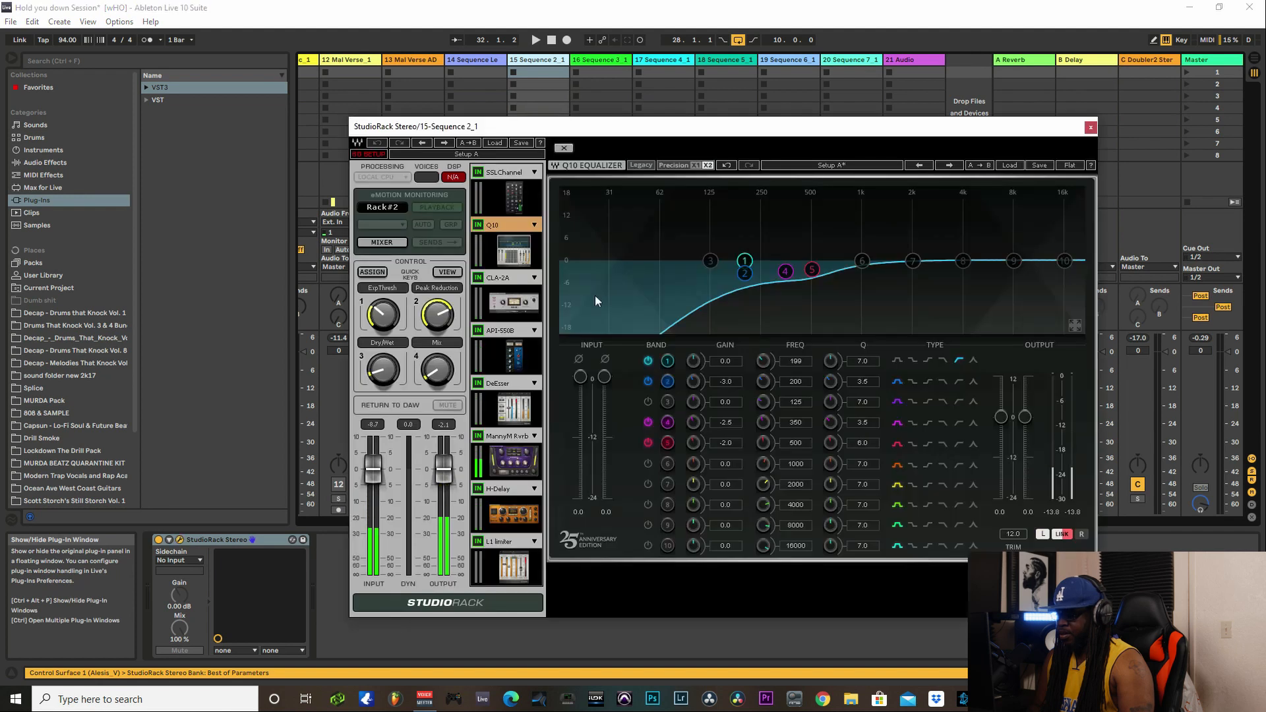
{"action": "left_click", "coordinate": [514, 333]}
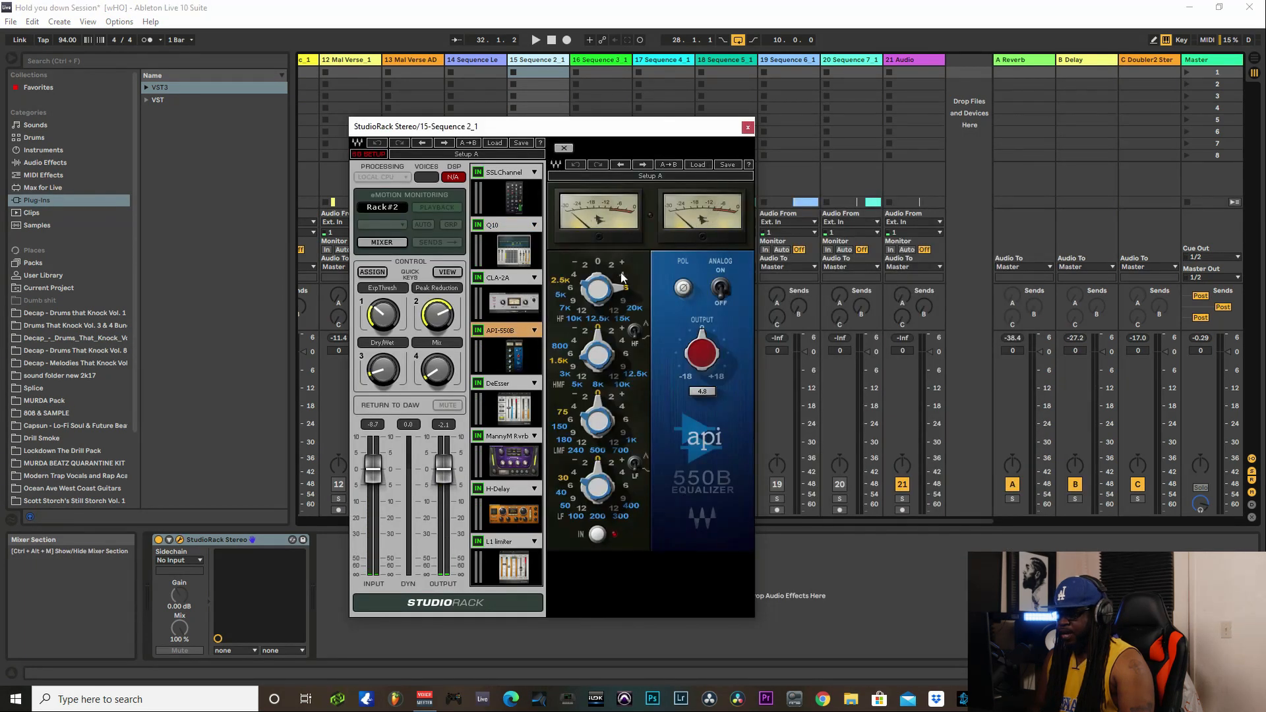
{"action": "left_click", "coordinate": [747, 127]}
{"action": "left_click", "coordinate": [601, 60]}
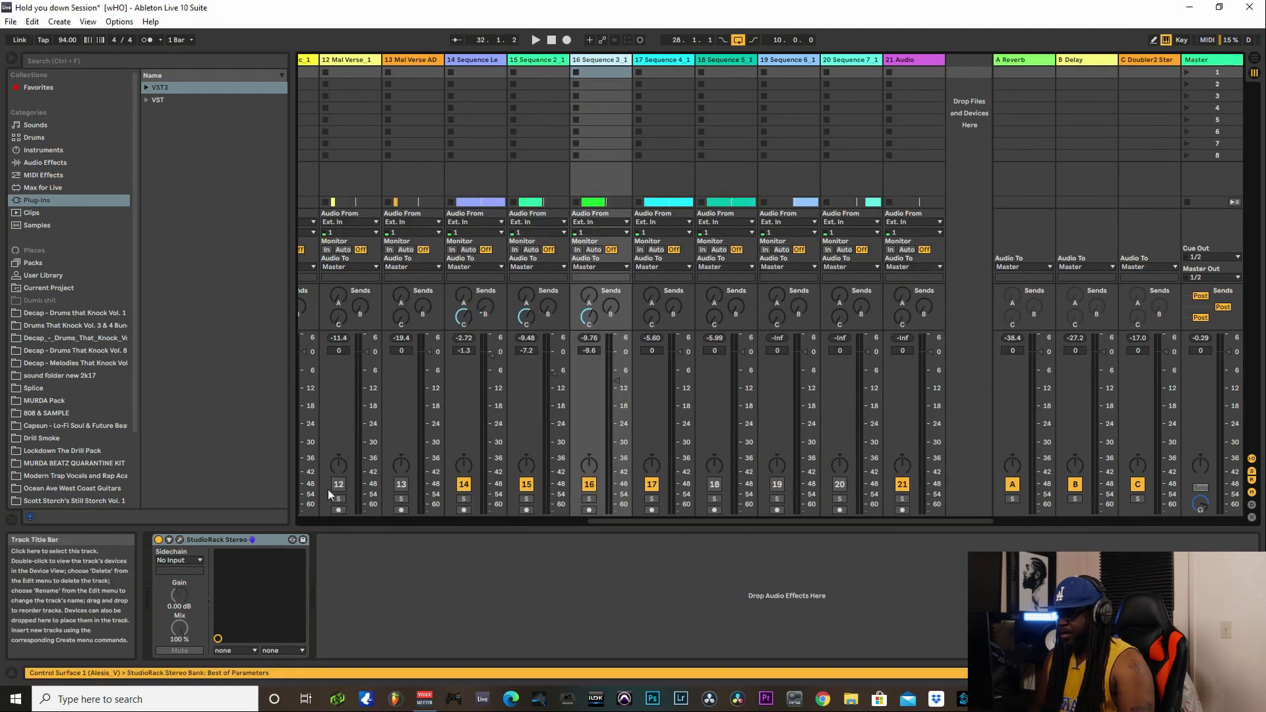
{"action": "left_click", "coordinate": [179, 540]}
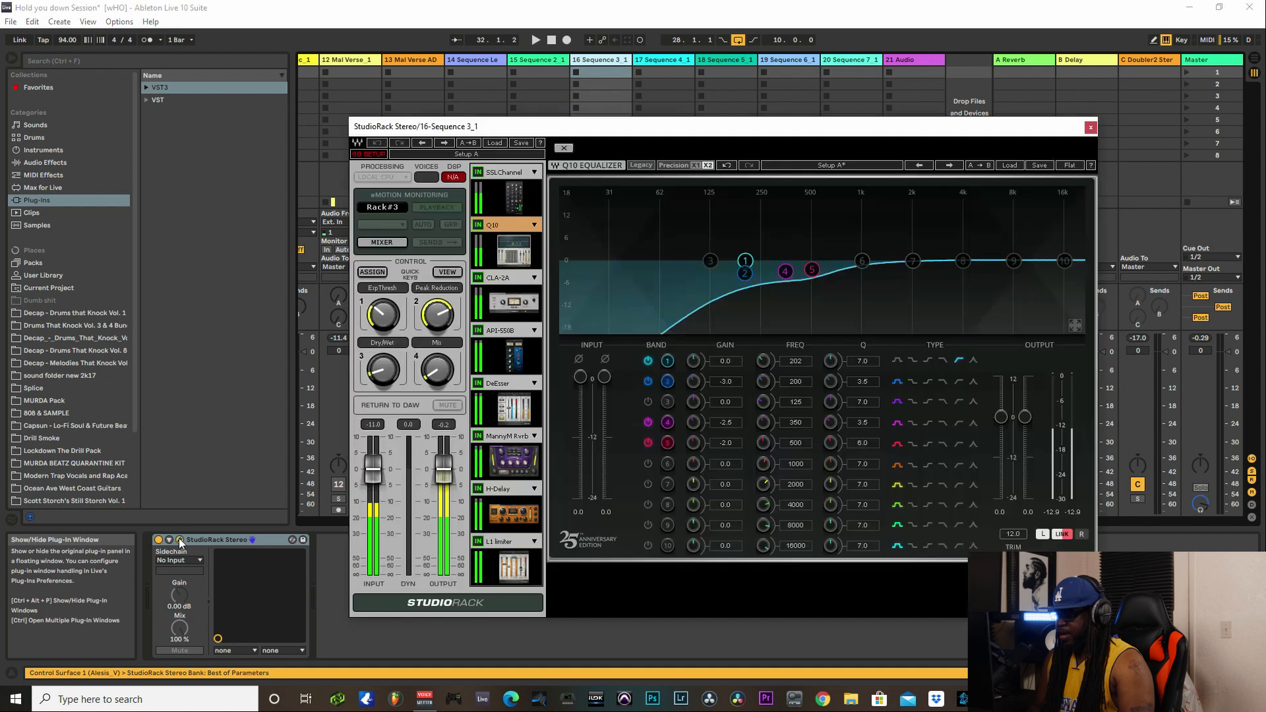
{"action": "left_click", "coordinate": [508, 368]}
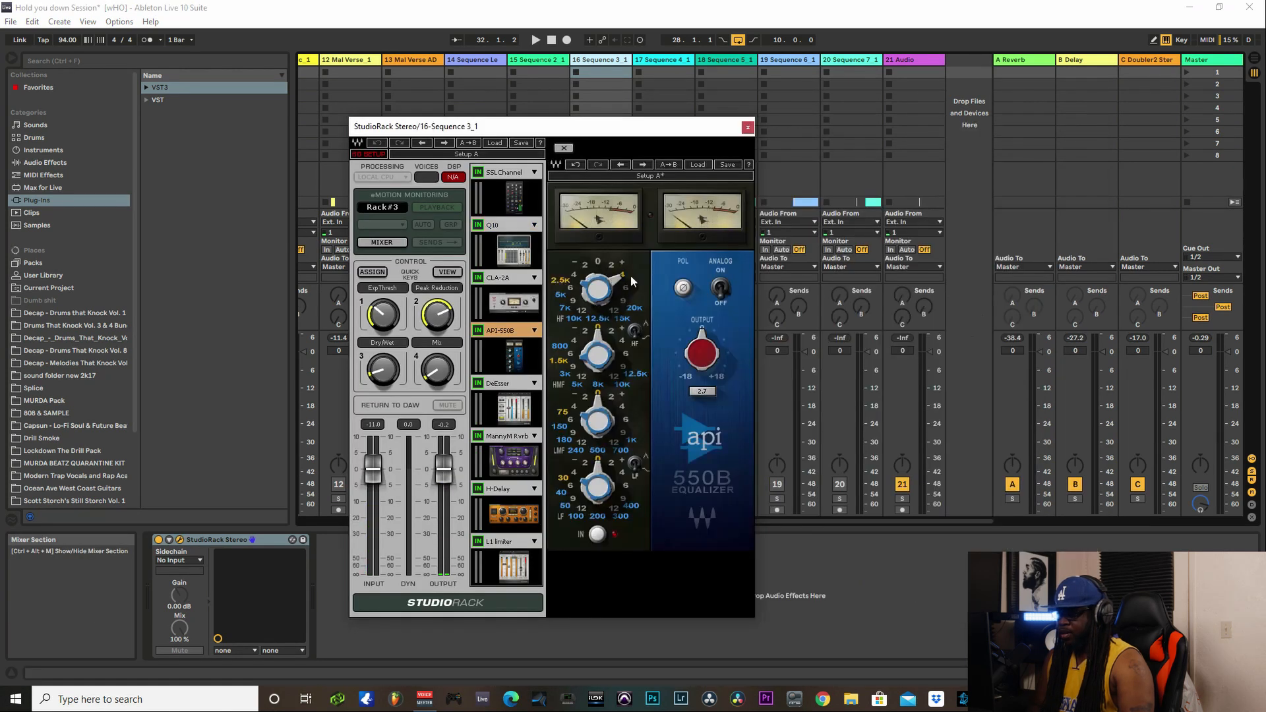
{"action": "left_click", "coordinate": [748, 127]}
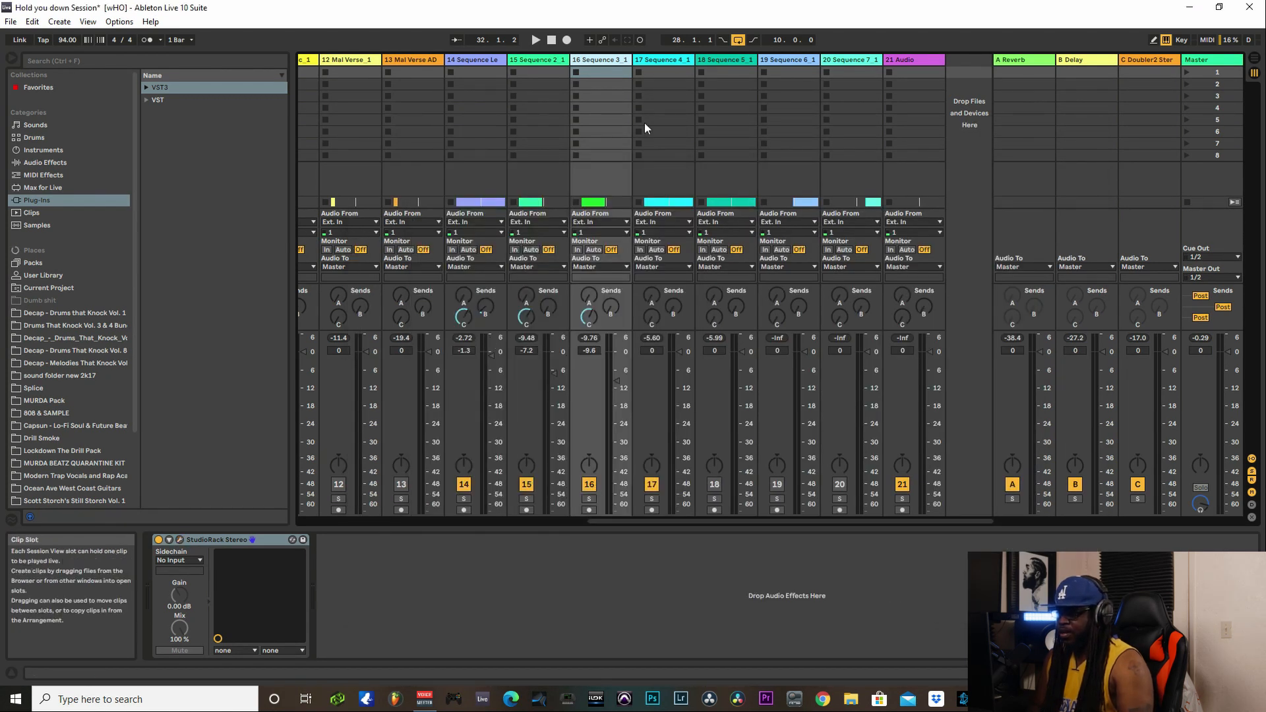
Step: Play the loop with track 17 selected, raise its send to Doubler2, and set its volume to -3.7
{"action": "left_click", "coordinate": [658, 60]}
{"action": "left_click_drag", "start_coordinate": [989, 202], "coordinate": [755, 122]}
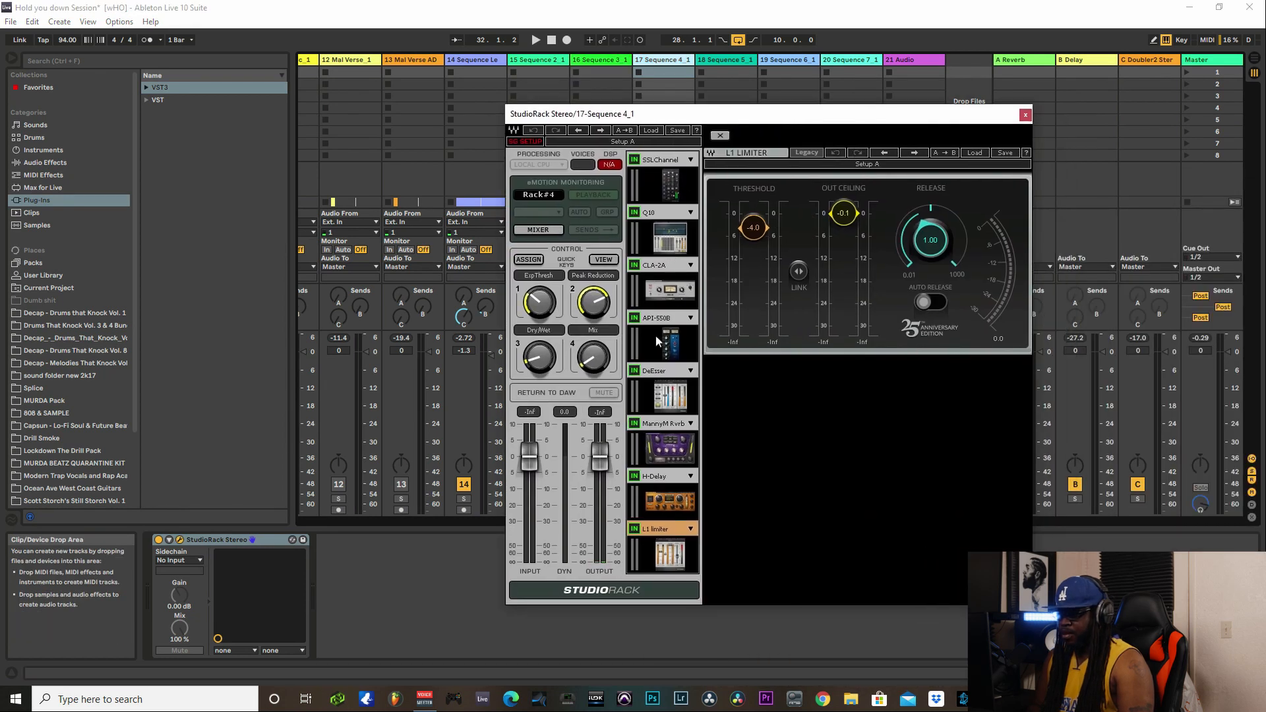
{"action": "left_click", "coordinate": [536, 40]}
{"action": "left_click_drag", "start_coordinate": [667, 116], "coordinate": [957, 94]}
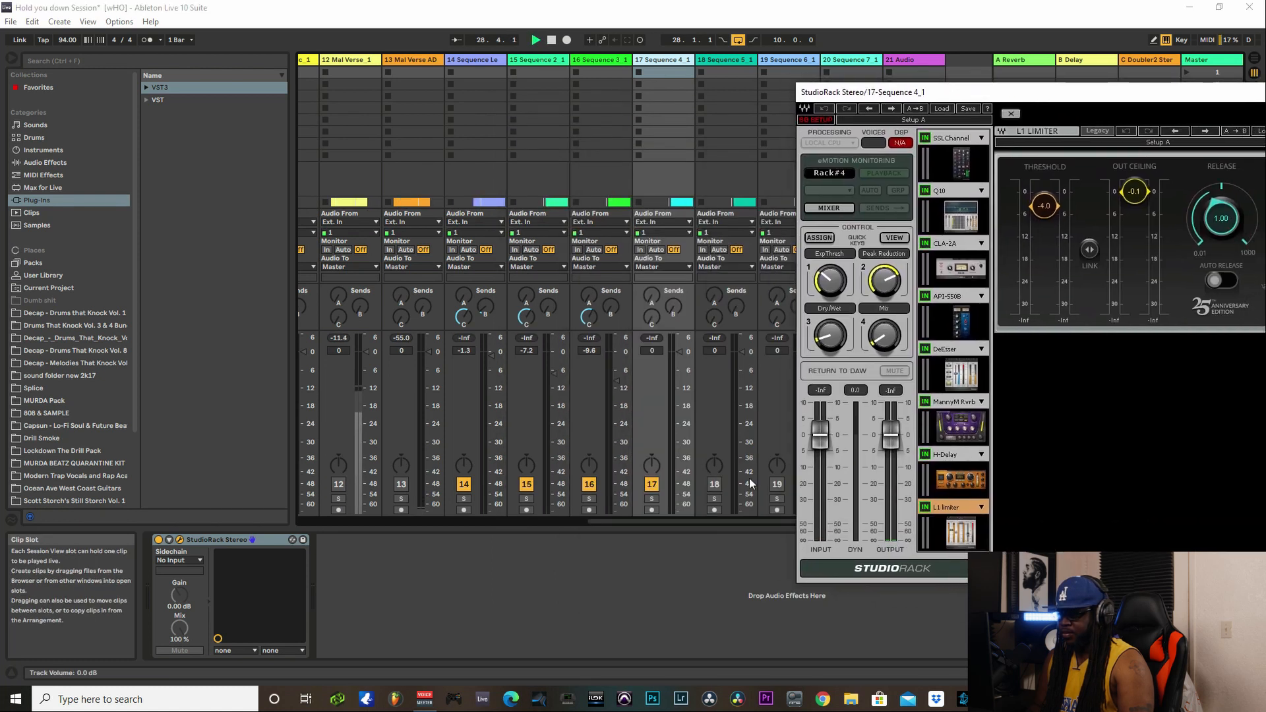
{"action": "left_click_drag", "start_coordinate": [683, 352], "coordinate": [682, 368]}
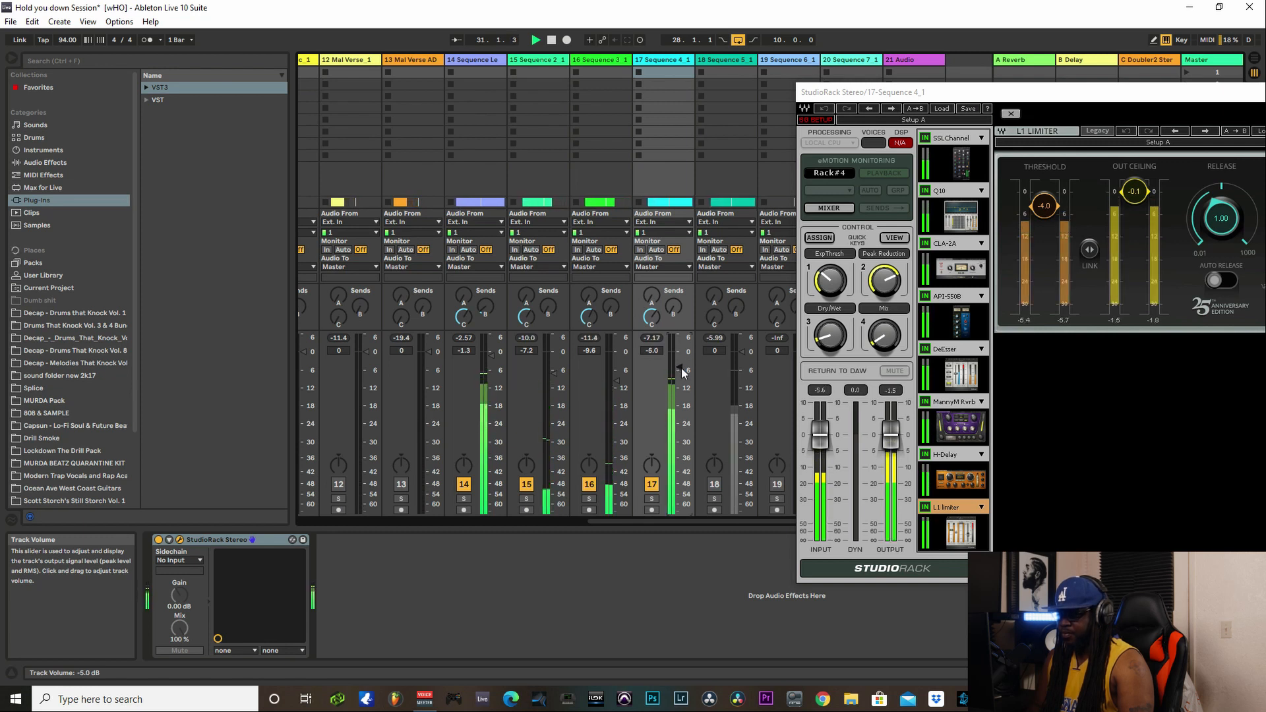
{"action": "left_click_drag", "start_coordinate": [682, 368], "coordinate": [683, 363]}
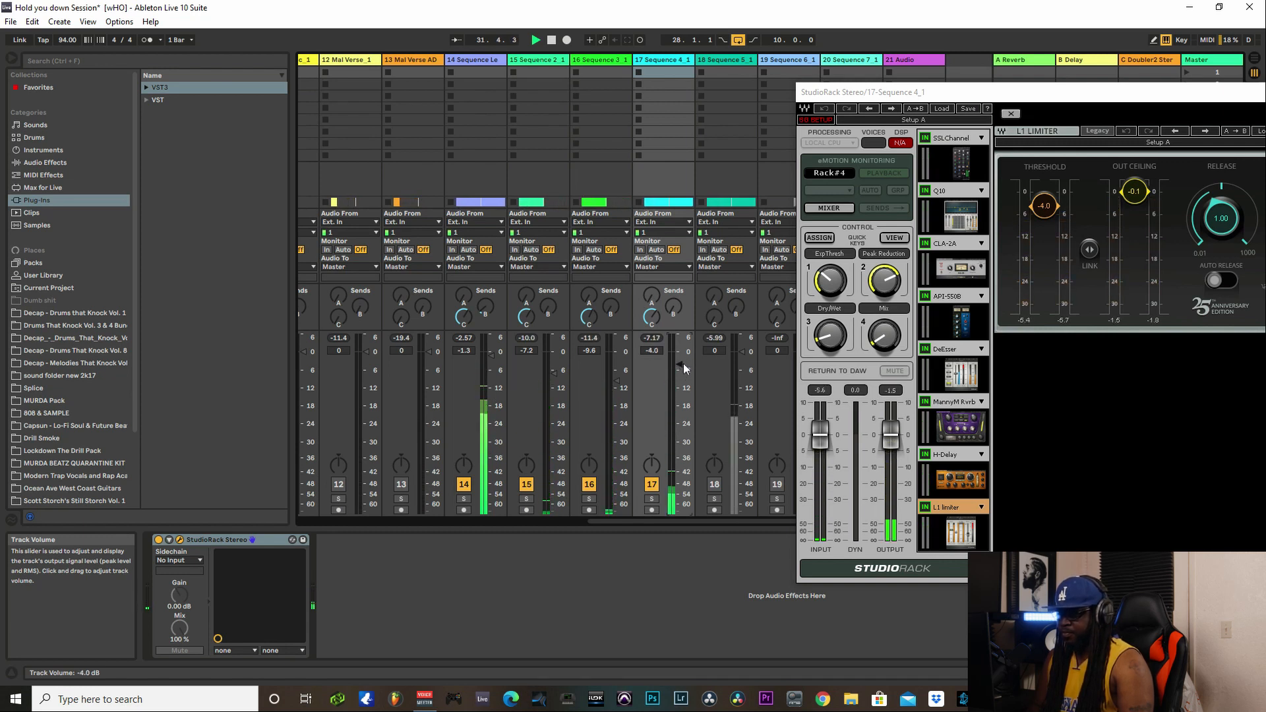
{"action": "key", "text": "space"}
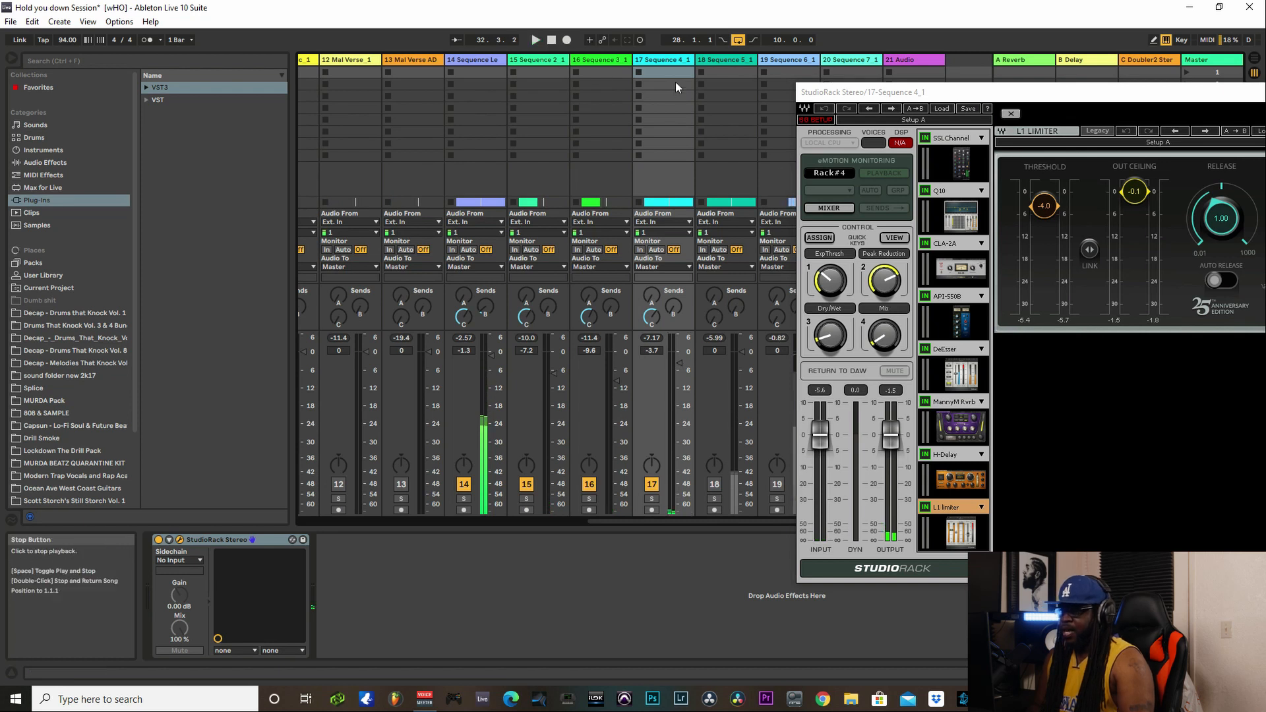
Step: Set the band 1 frequency to 395 in track 17's Q10 and audition the loop with the plug-in window closed
{"action": "left_click_drag", "start_coordinate": [923, 92], "coordinate": [605, 85]}
{"action": "left_click", "coordinate": [645, 207]}
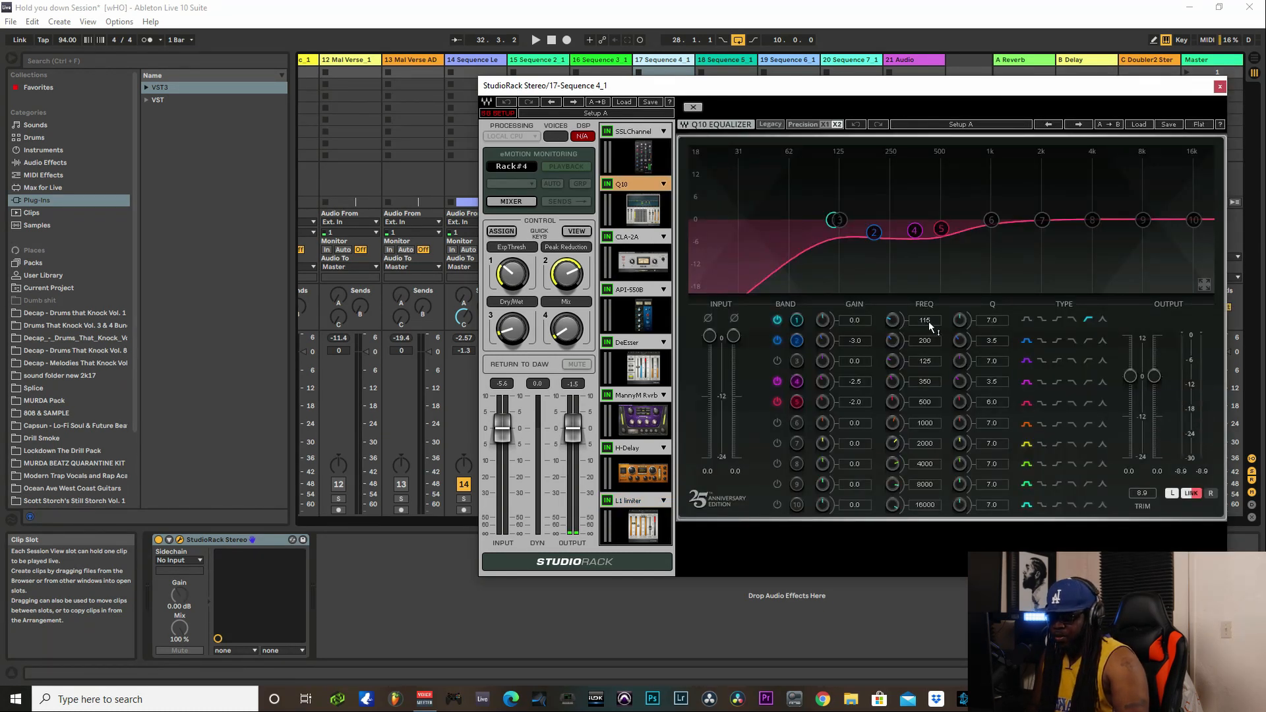
{"action": "scroll", "coordinate": [928, 322], "scroll_direction": "up", "scroll_amount": 8}
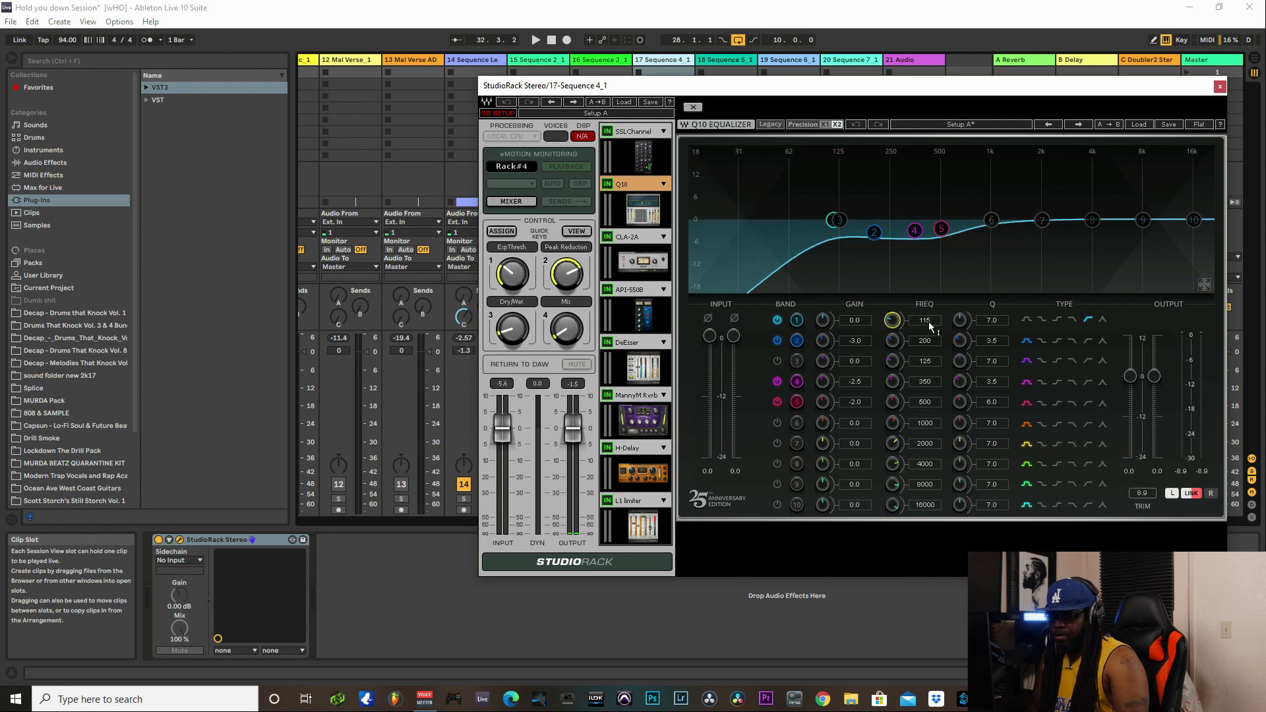
{"action": "scroll", "coordinate": [928, 321], "scroll_direction": "up", "scroll_amount": 7}
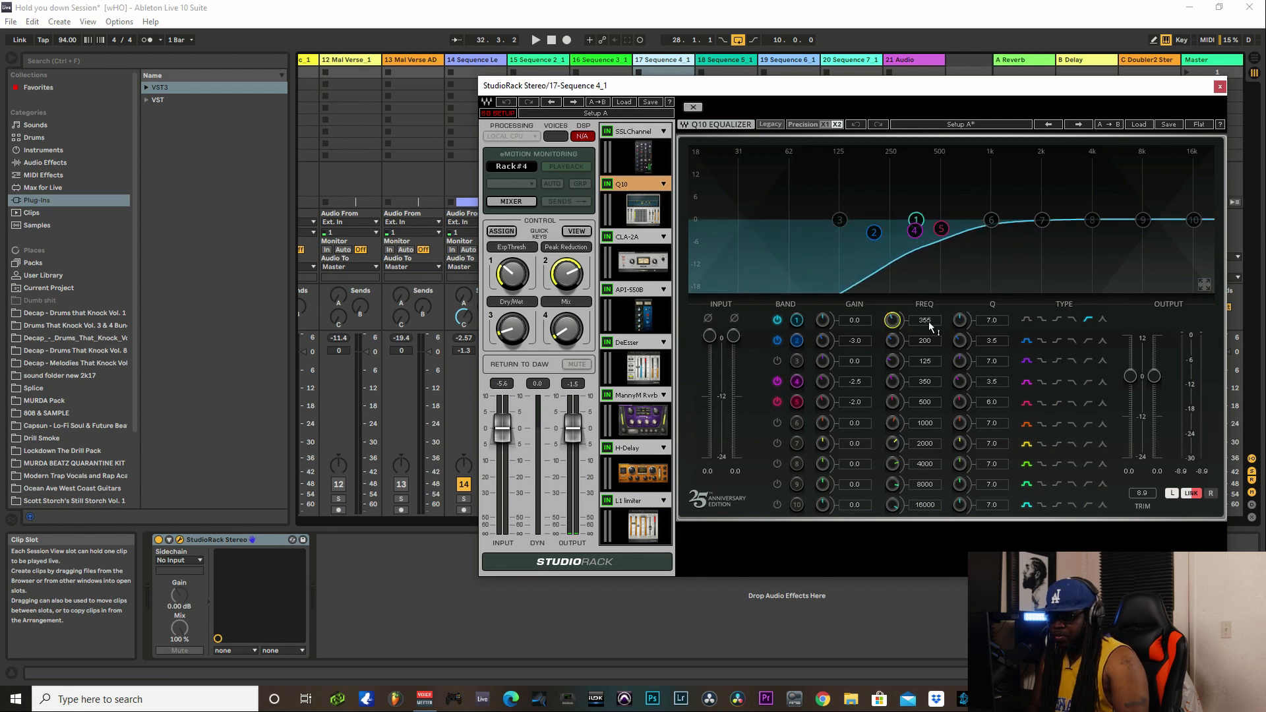
{"action": "scroll", "coordinate": [928, 322], "scroll_direction": "up", "scroll_amount": 1}
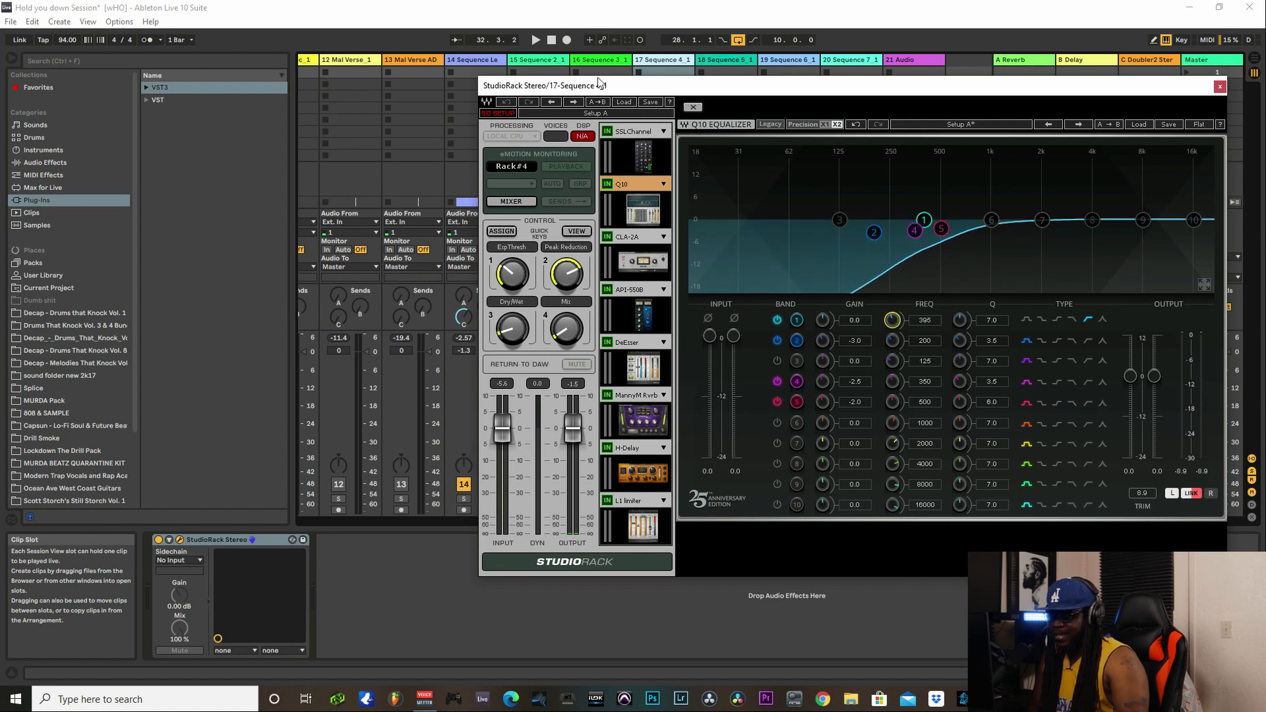
{"action": "left_click", "coordinate": [535, 39]}
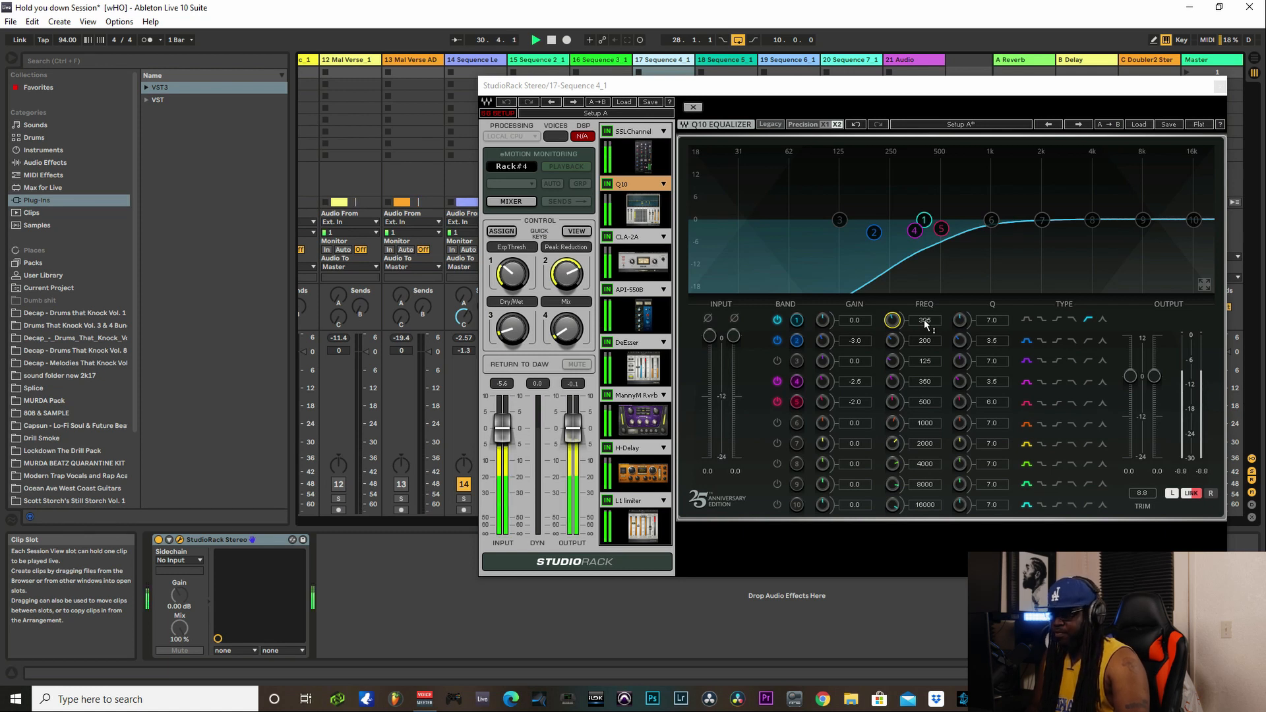
{"action": "left_click", "coordinate": [1220, 86]}
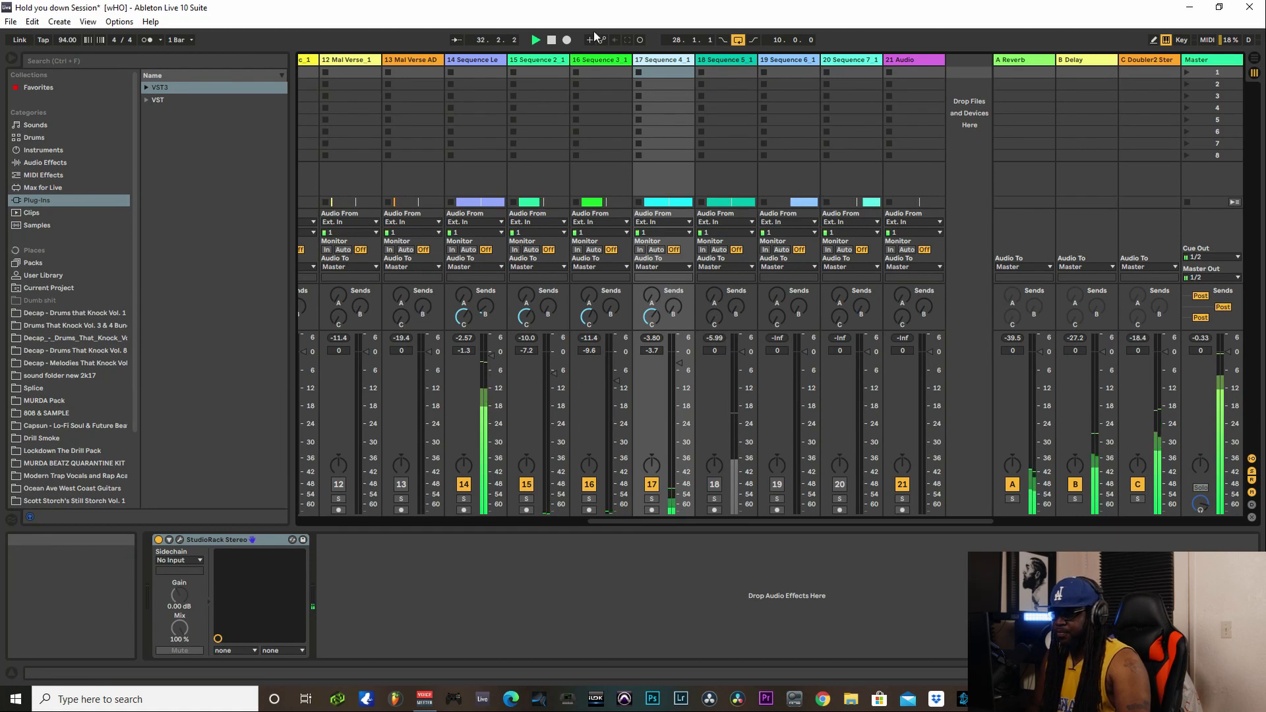
{"action": "left_click", "coordinate": [551, 40]}
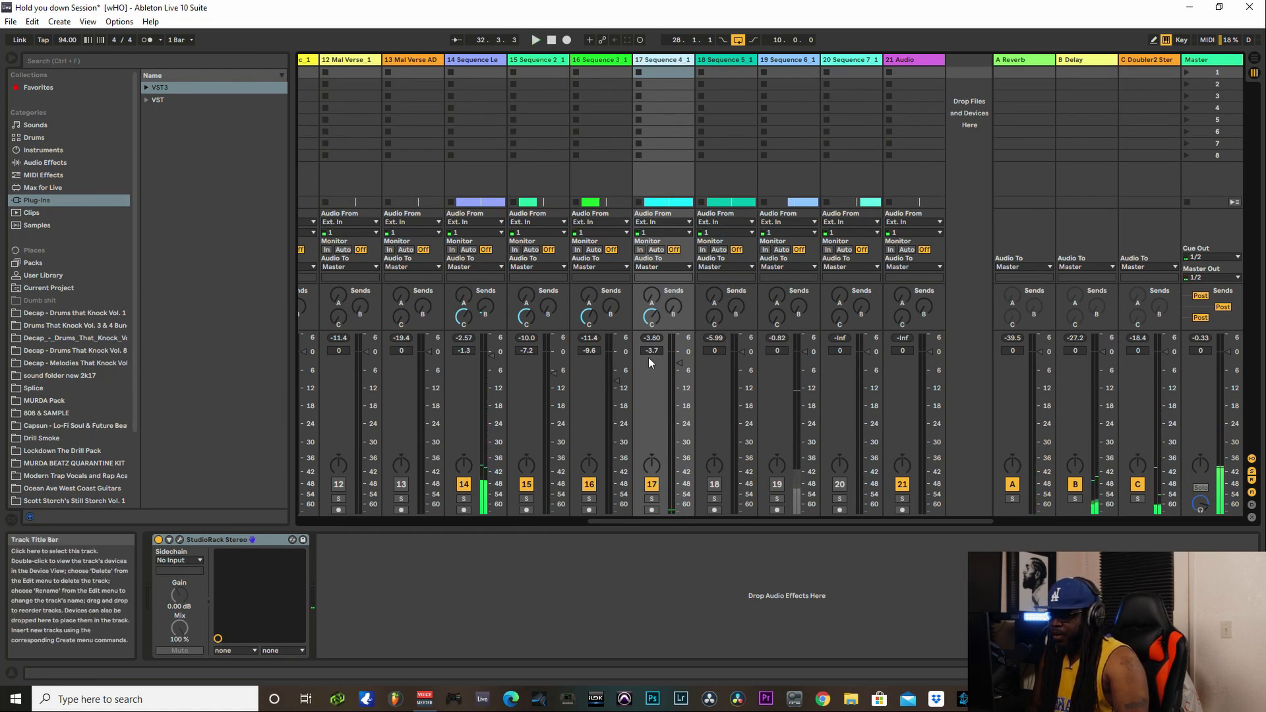
Step: Adjust the Dry/Wet control in track 17's StudioRack and set the track's volume to -4.8 during playback
{"action": "left_click", "coordinate": [180, 539]}
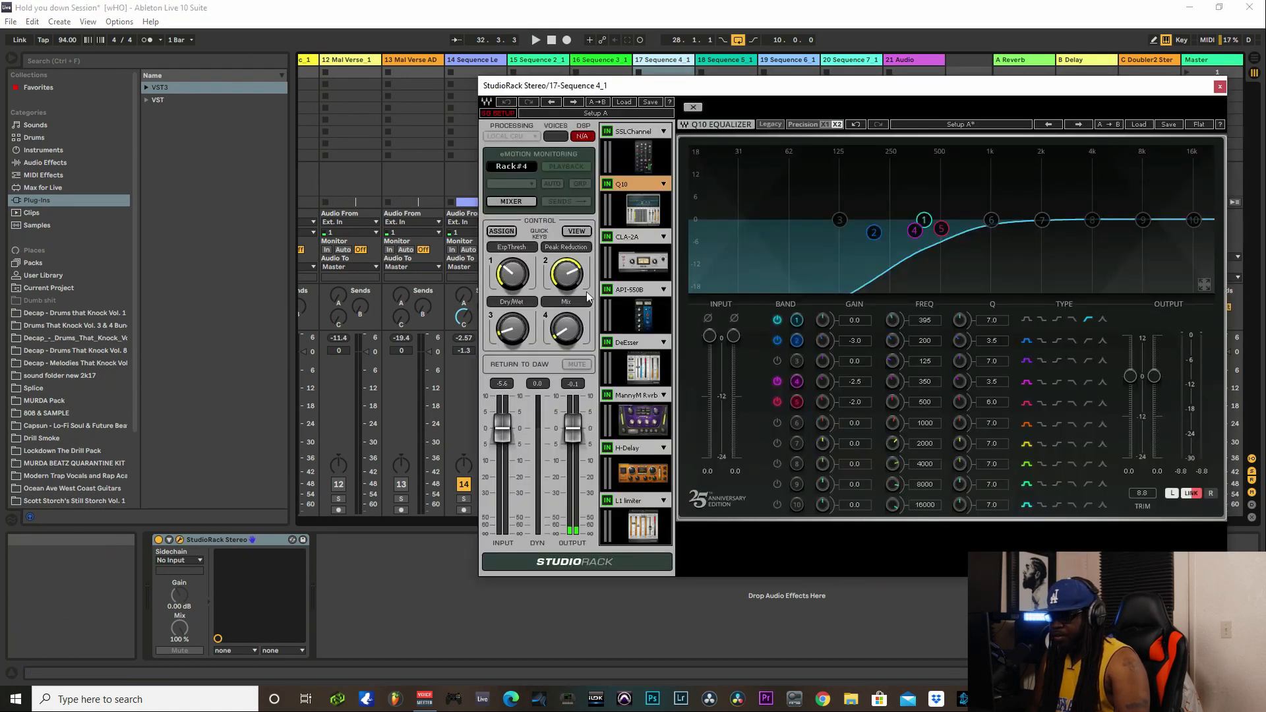
{"action": "left_click", "coordinate": [536, 40]}
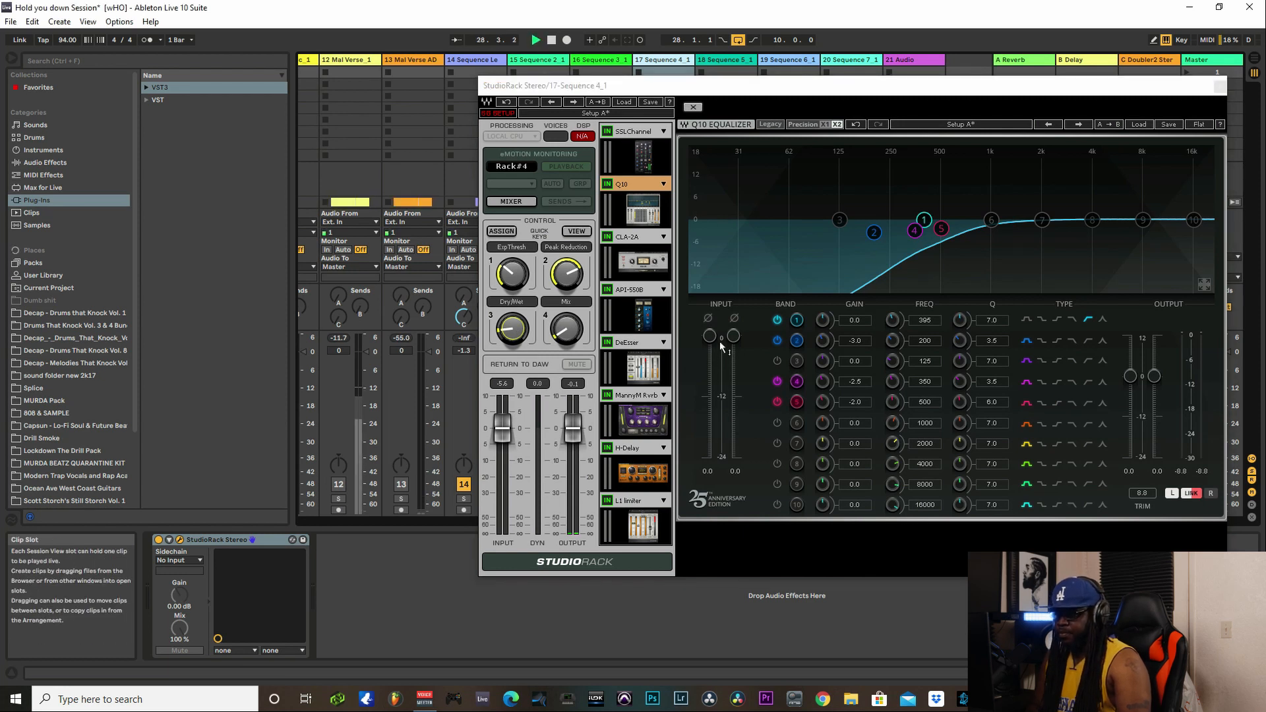
{"action": "left_click_drag", "start_coordinate": [729, 83], "coordinate": [66, 73]}
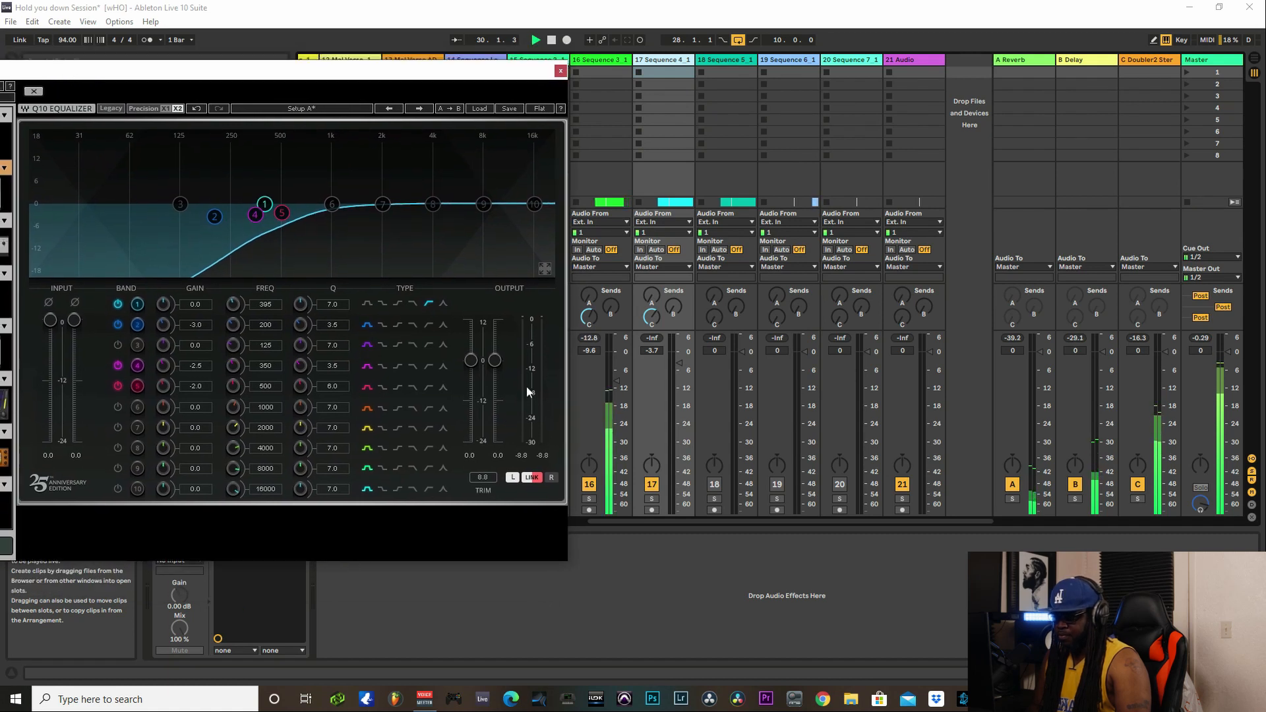
{"action": "left_click_drag", "start_coordinate": [679, 362], "coordinate": [681, 368]}
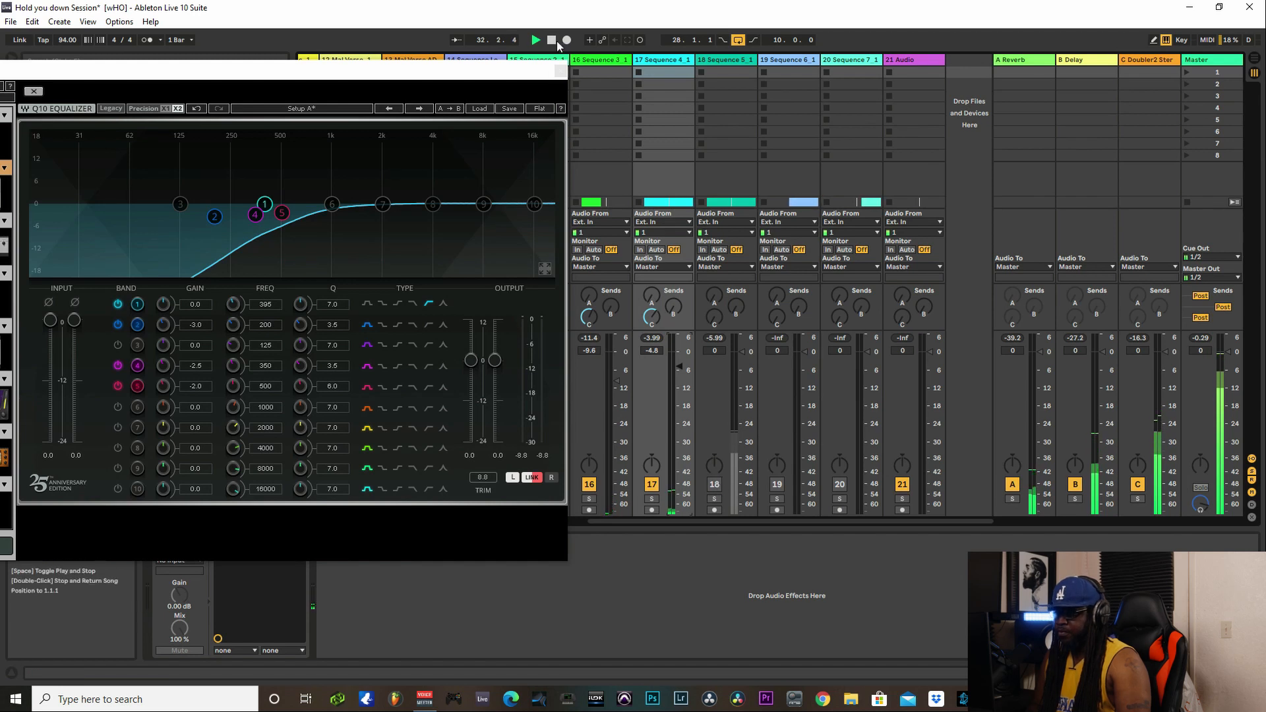
Step: Activate track 18, paste the StudioRack onto it during playback, and set its volume to -7.4
{"action": "left_click", "coordinate": [726, 60]}
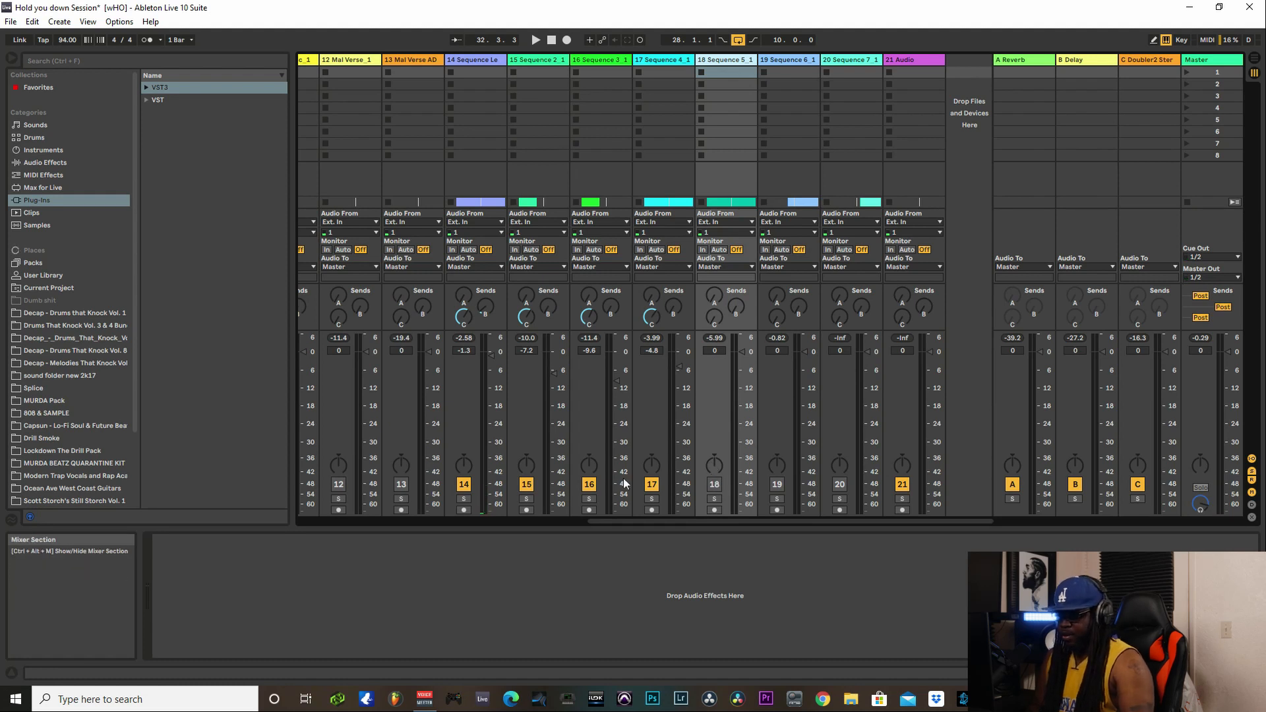
{"action": "left_click", "coordinate": [717, 485]}
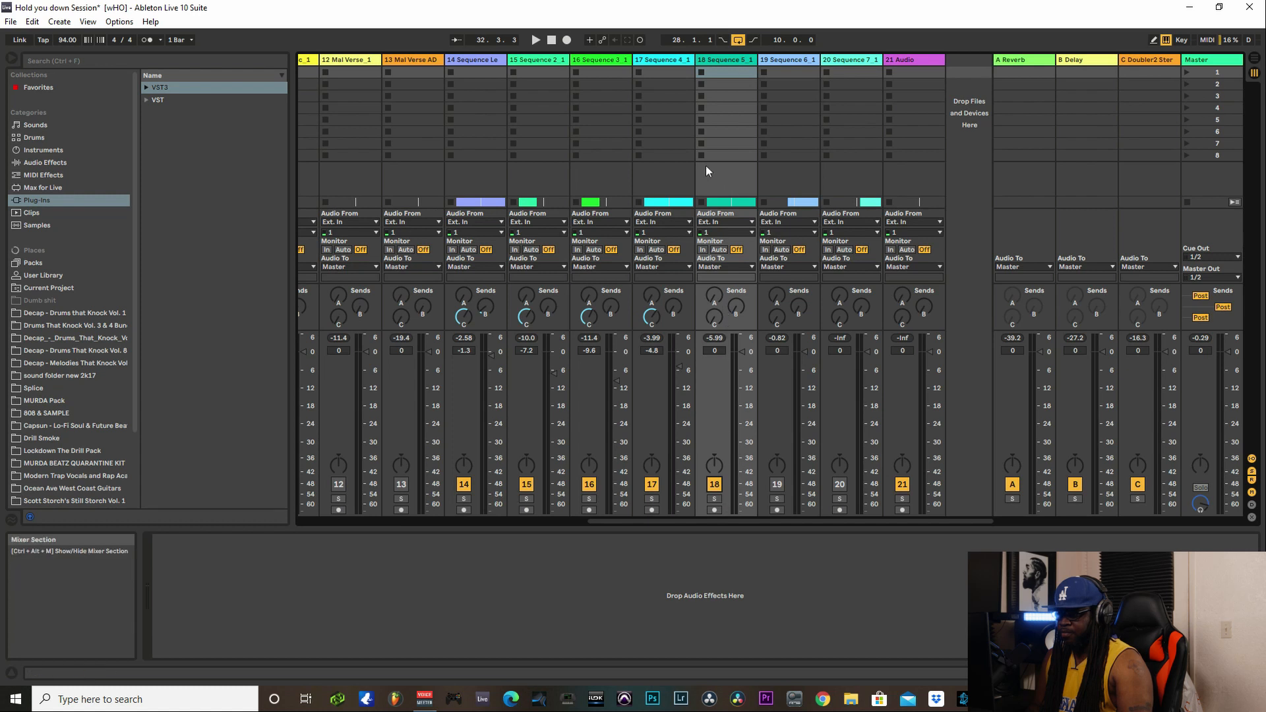
{"action": "left_click", "coordinate": [536, 39]}
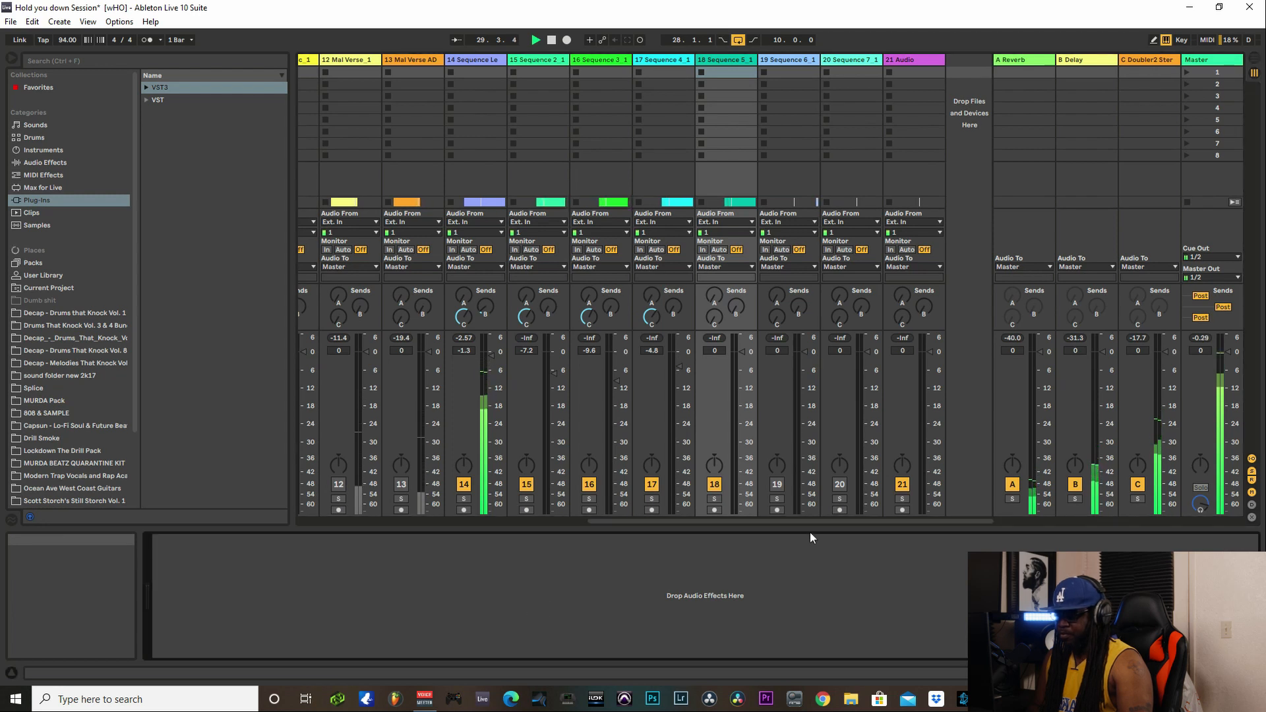
{"action": "key", "text": "ctrl+v"}
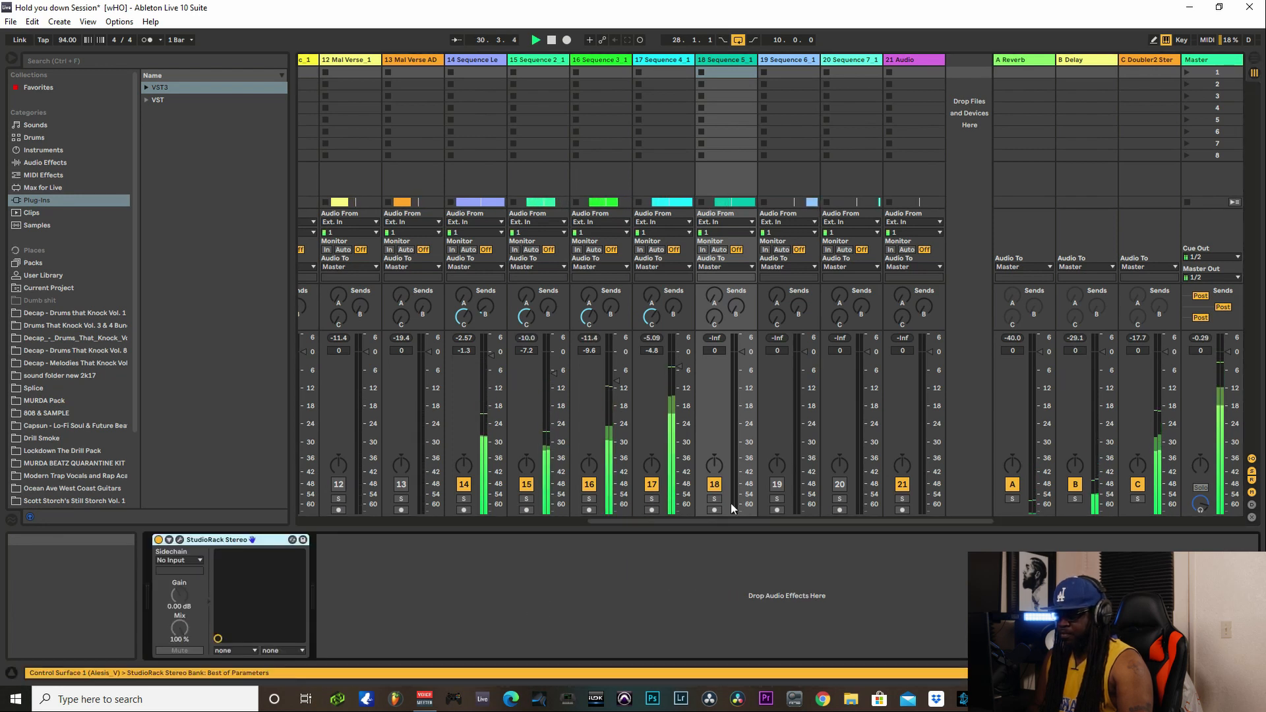
{"action": "left_click_drag", "start_coordinate": [745, 353], "coordinate": [746, 359]}
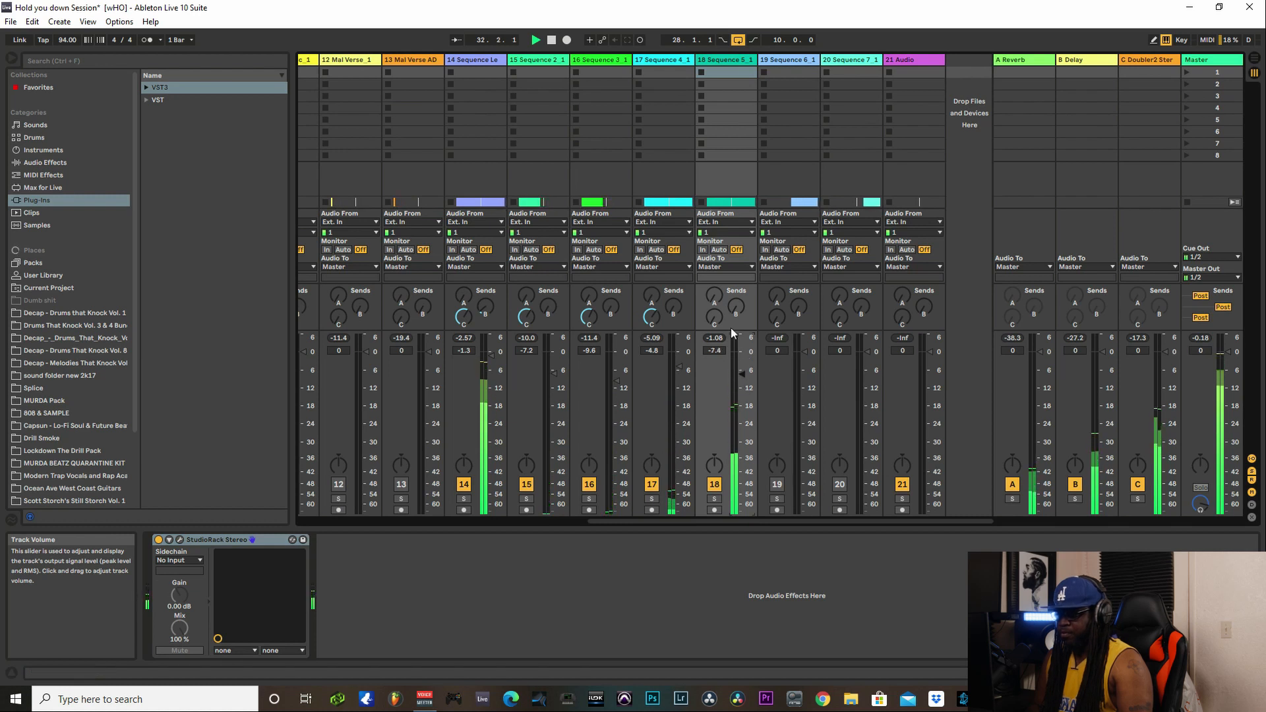
Step: Raise track 18's send to Doubler2, set its volume to -6.0, and stop playback
{"action": "left_click_drag", "start_coordinate": [723, 318], "coordinate": [719, 322]}
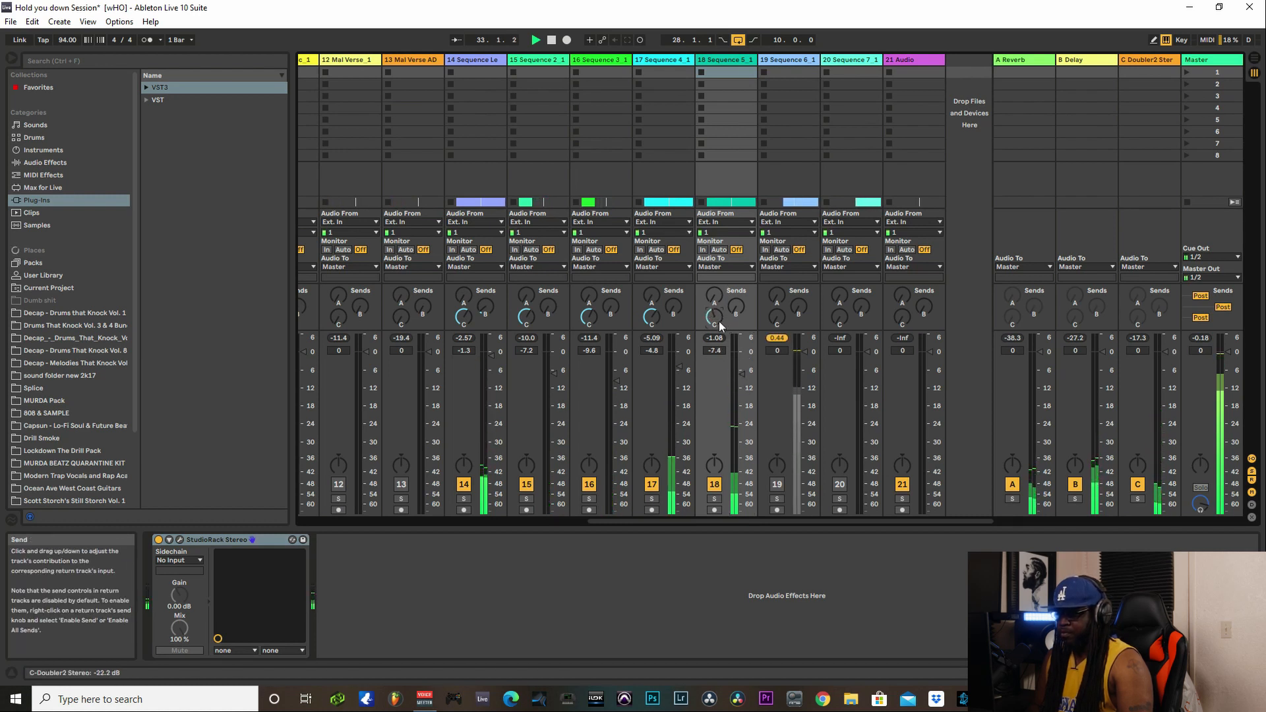
{"action": "left_click_drag", "start_coordinate": [687, 372], "coordinate": [744, 374]}
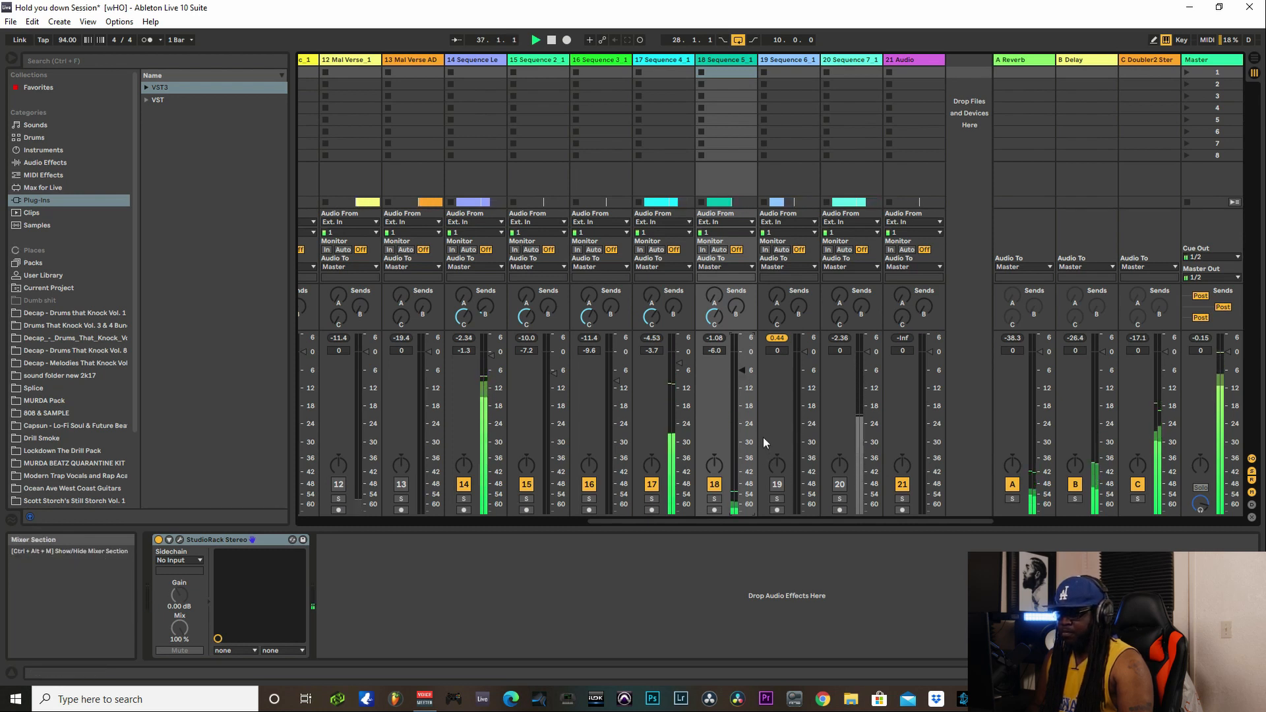
{"action": "left_click", "coordinate": [551, 39]}
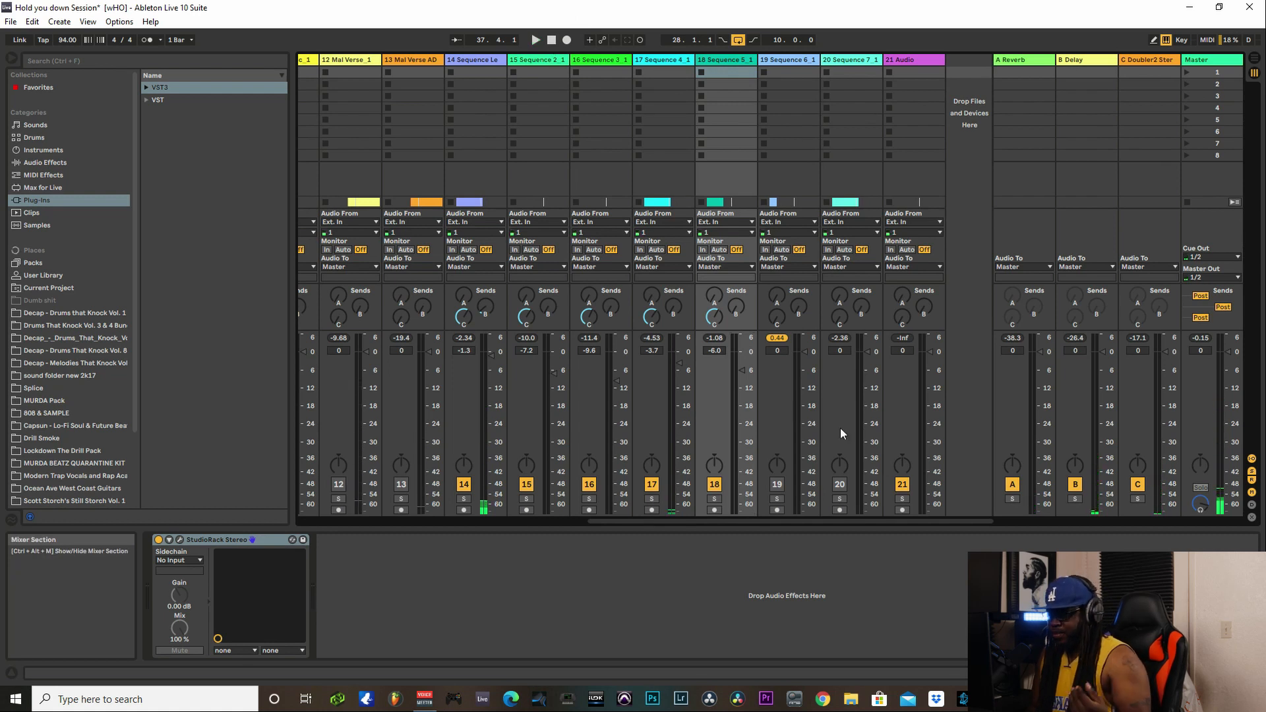
Step: Activate track 19, paste the StudioRack onto it, and open the rack's window clear of the track's mixer controls
{"action": "left_click", "coordinate": [779, 487]}
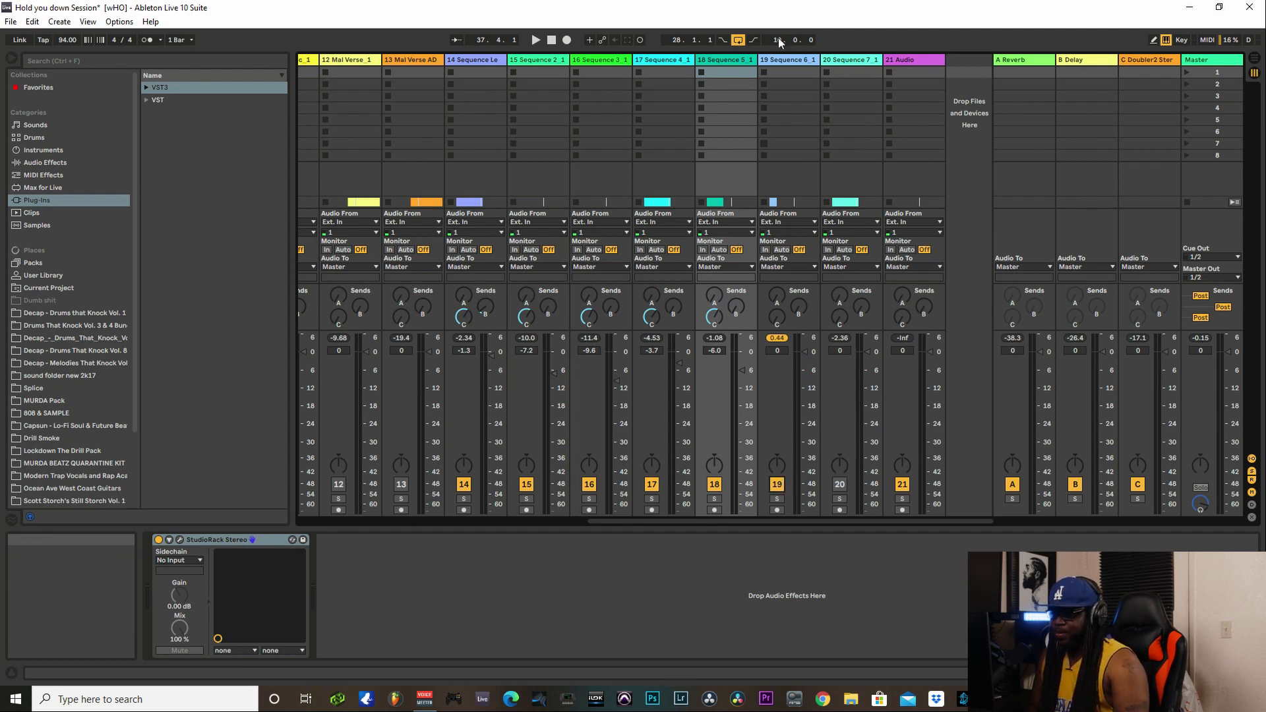
{"action": "left_click", "coordinate": [783, 61]}
{"action": "right_click", "coordinate": [387, 580]}
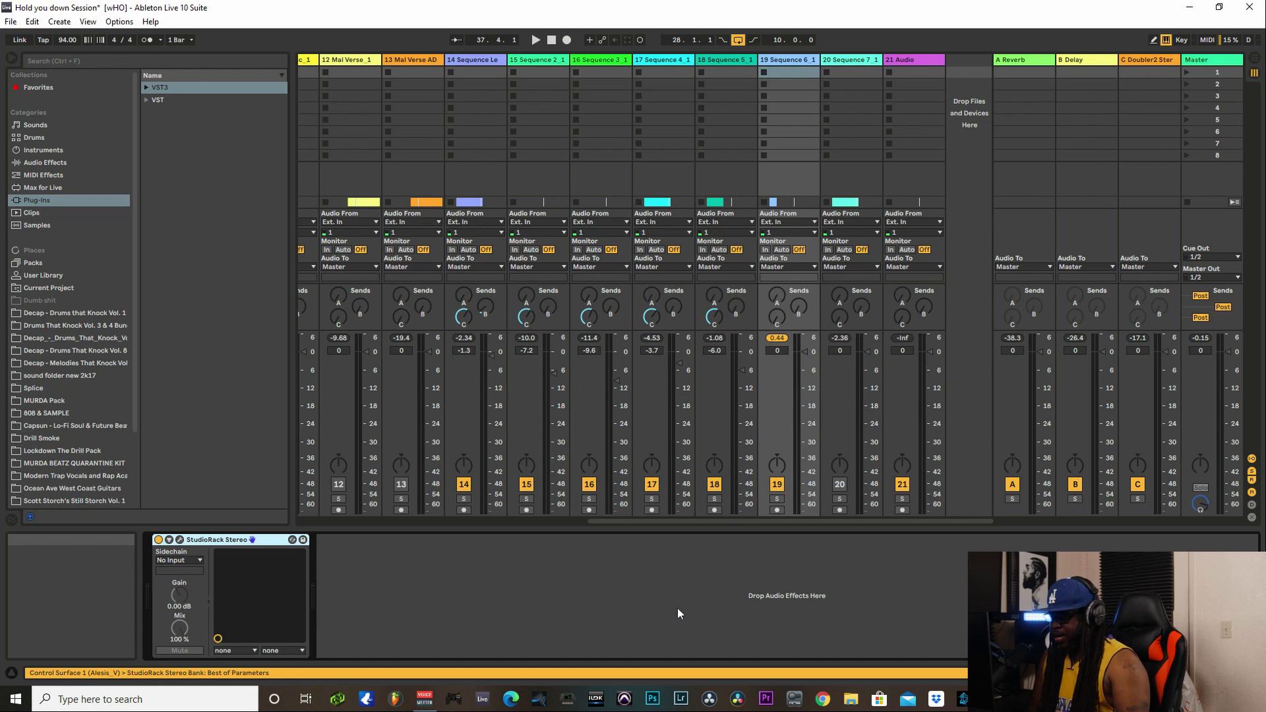
{"action": "left_click", "coordinate": [180, 541]}
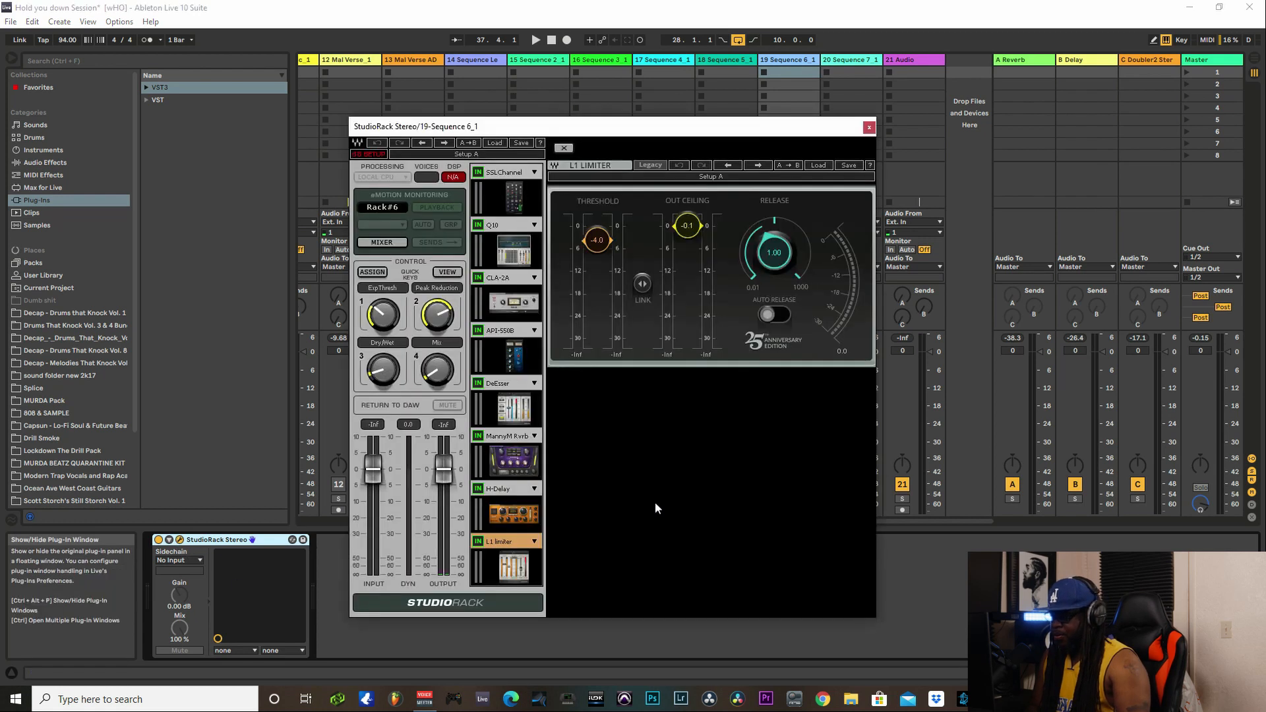
{"action": "left_click_drag", "start_coordinate": [565, 132], "coordinate": [270, 137]}
Step: During playback, set track 18's volume to -6.7 and track 19's to -5.2, and raise track 19's Doubler2 send to -14.0 dB
{"action": "left_click", "coordinate": [540, 39]}
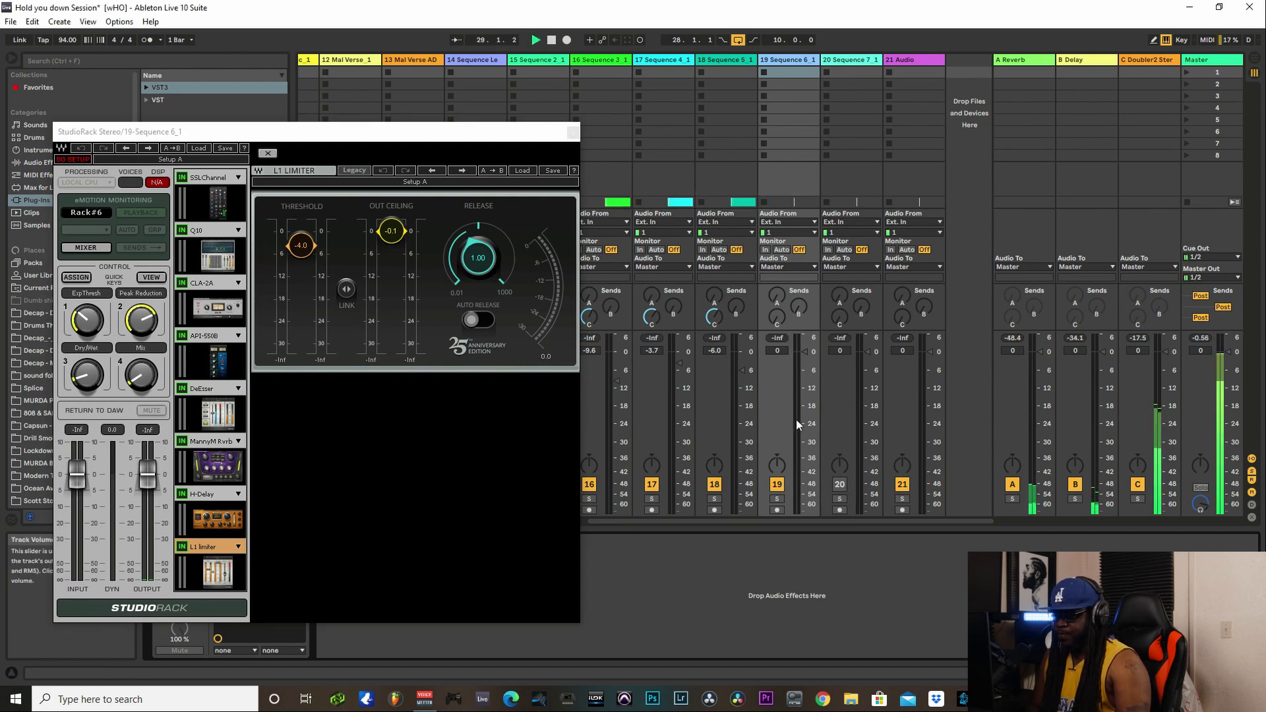
{"action": "left_click_drag", "start_coordinate": [806, 353], "coordinate": [805, 360]}
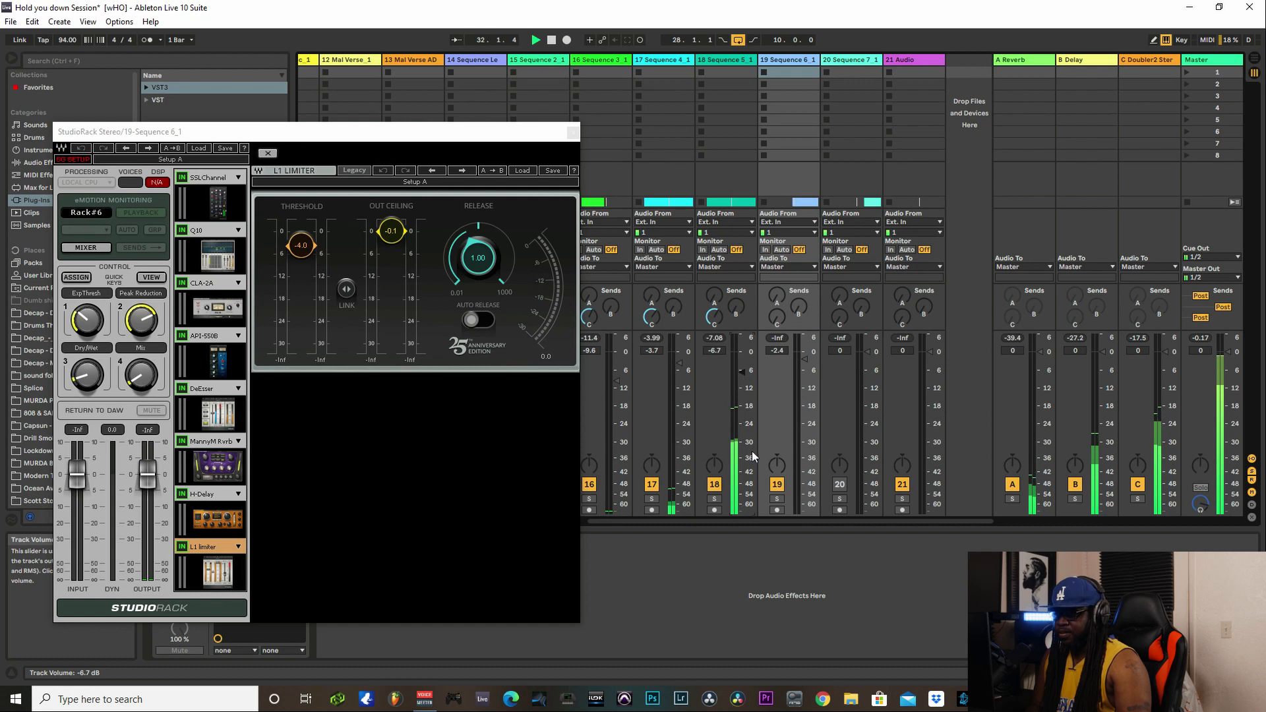
{"action": "left_click_drag", "start_coordinate": [805, 359], "coordinate": [806, 377]}
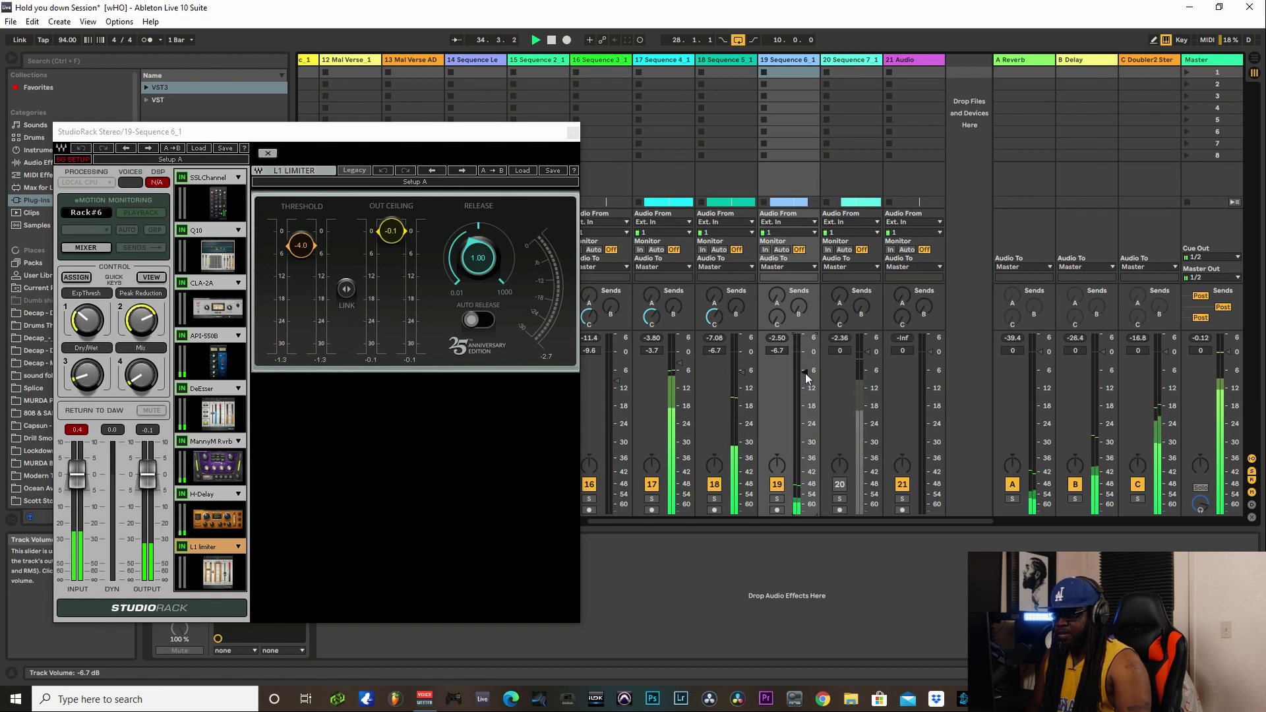
{"action": "key", "text": "Up"}
{"action": "key", "text": "Up"}
{"action": "key", "text": "Up"}
{"action": "key", "text": "Up"}
{"action": "key", "text": "Up"}
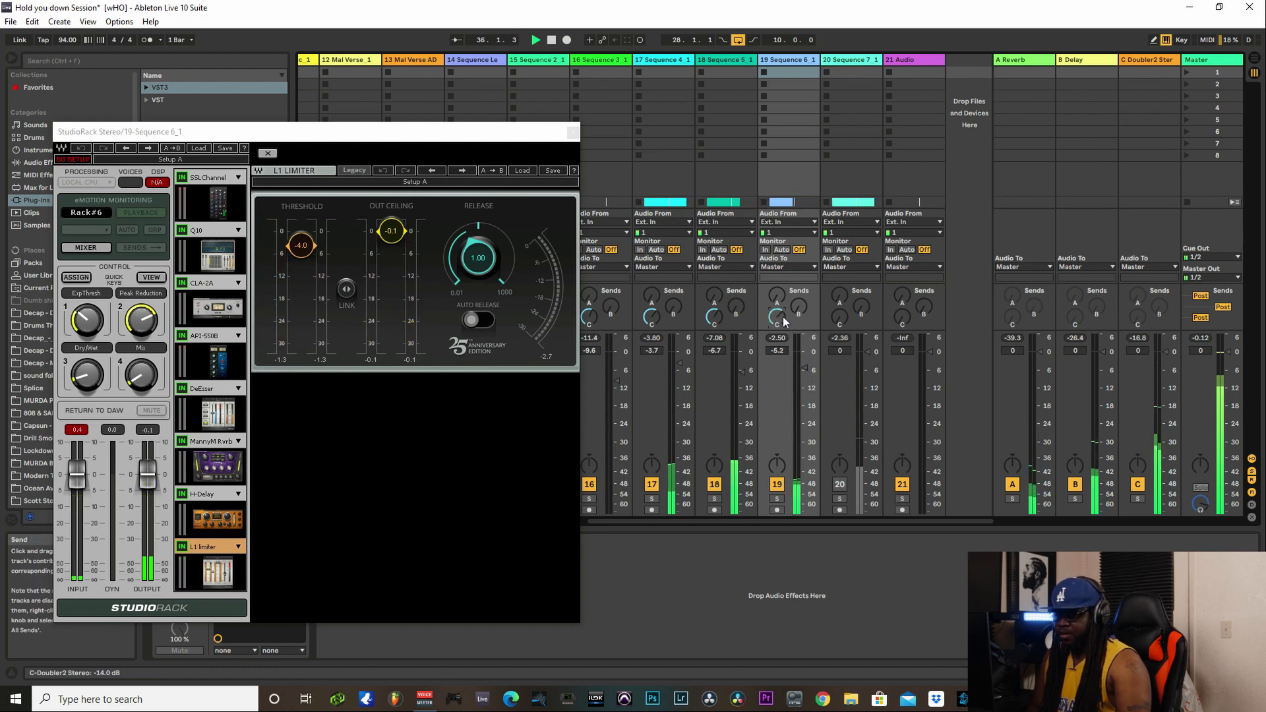
Step: Activate track 20, set its volume to -5.0, and close track 19's StudioRack window
{"action": "left_click", "coordinate": [840, 484]}
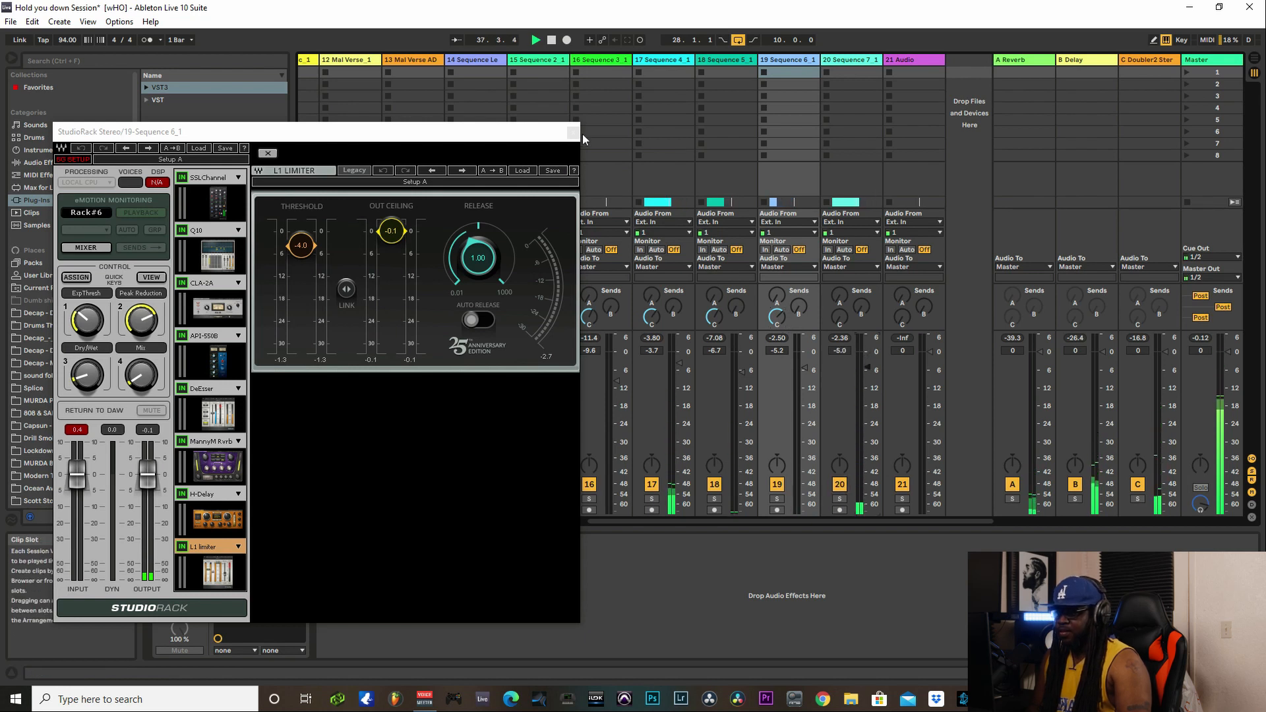
{"action": "left_click", "coordinate": [573, 132]}
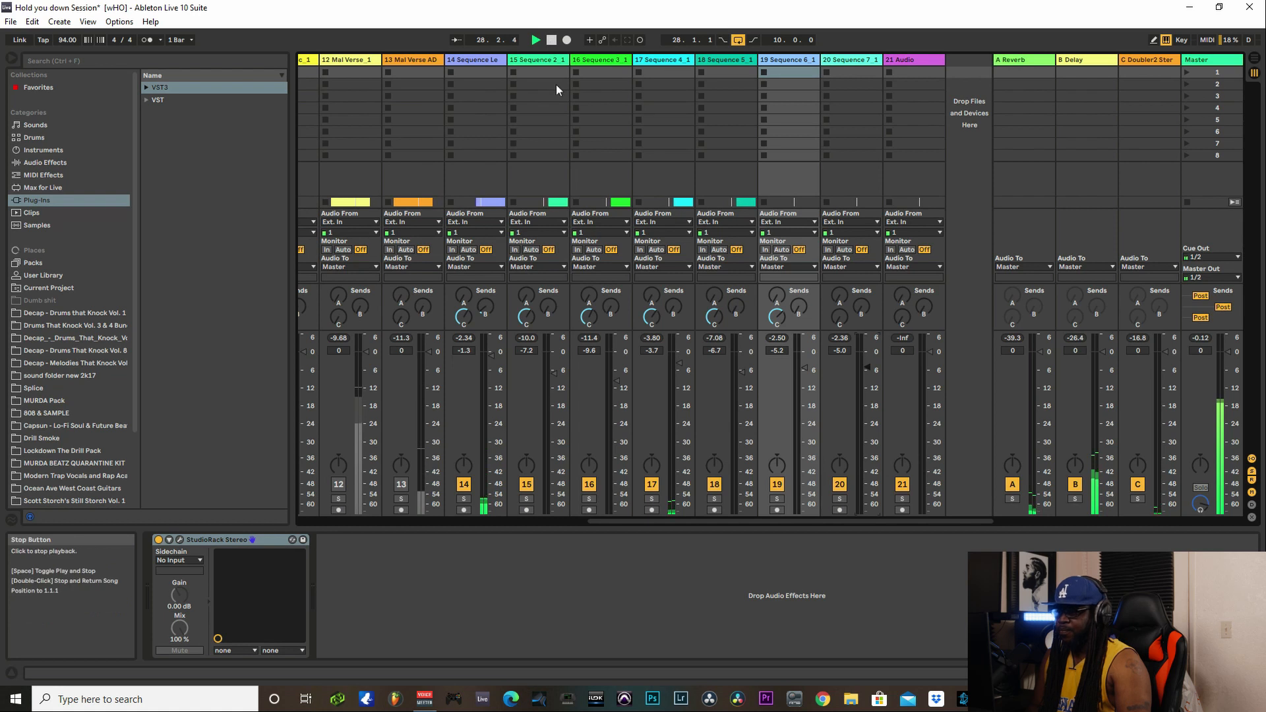
Step: Paste the StudioRack onto track 21, set its volume to -0.8, and raise the Doubler2 sends on tracks 20 and 21
{"action": "left_click", "coordinate": [901, 58]}
{"action": "left_click", "coordinate": [284, 598]}
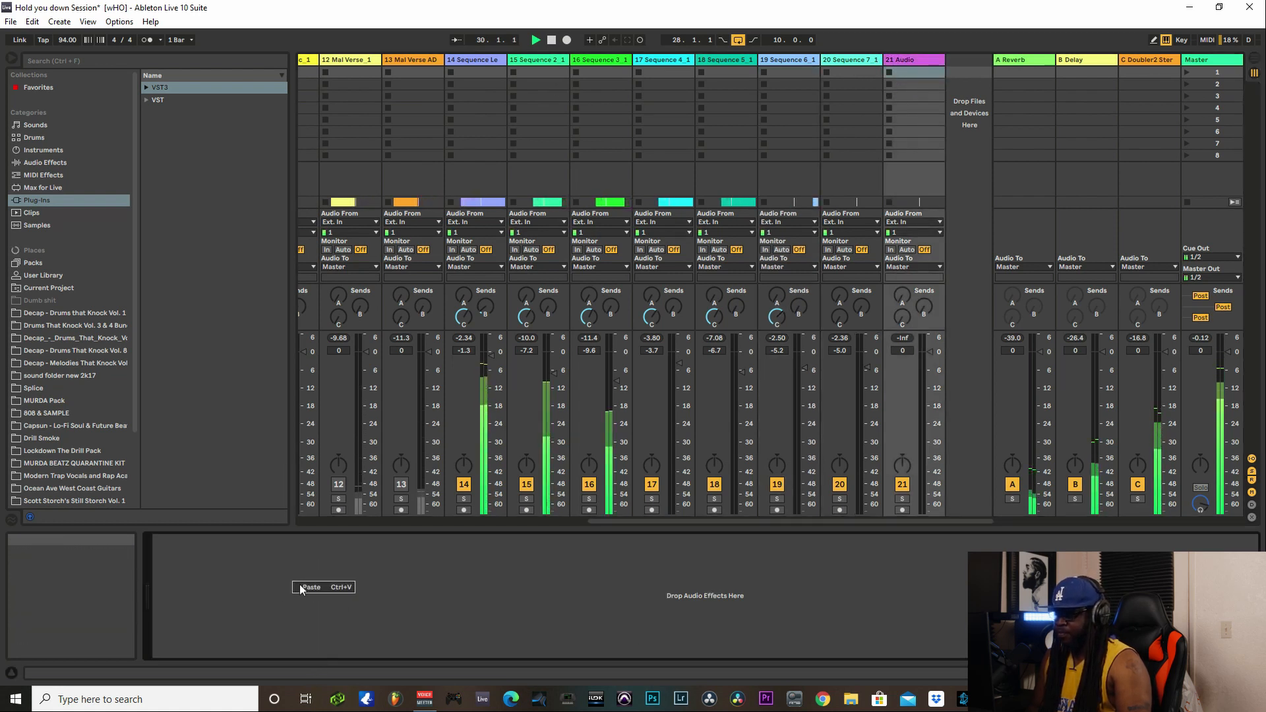
{"action": "key", "text": "ctrl+v"}
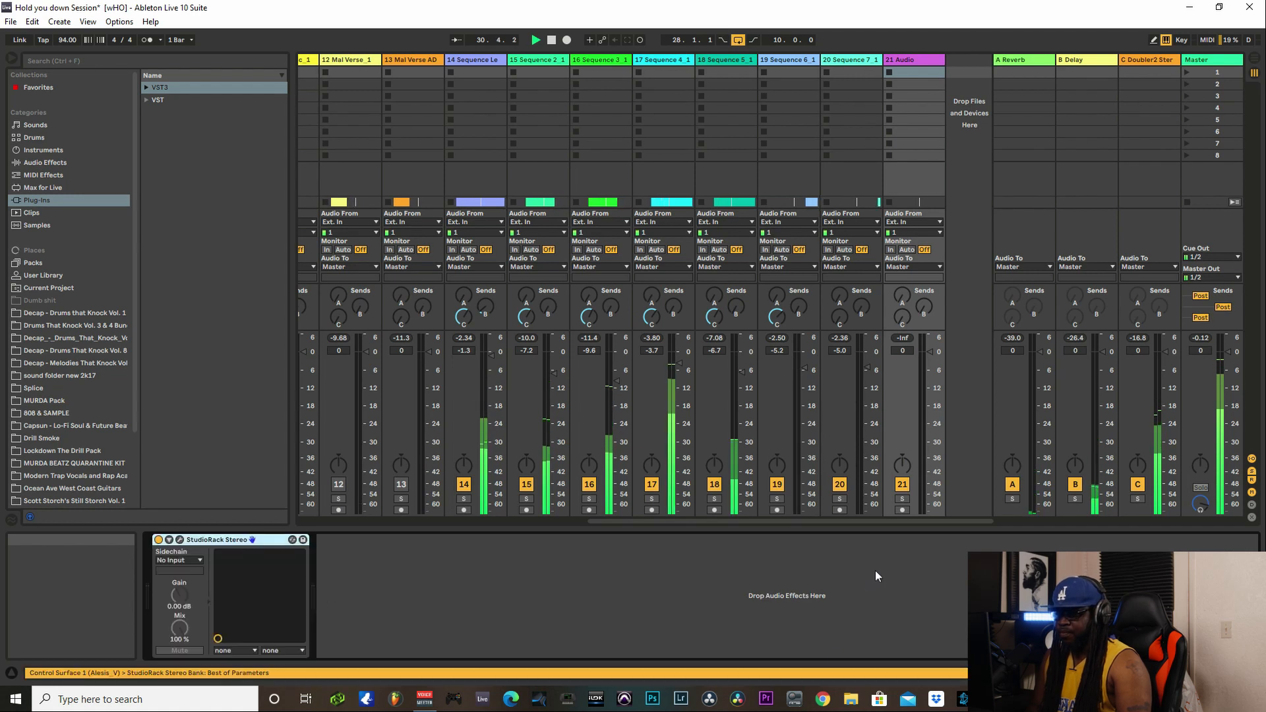
{"action": "left_click_drag", "start_coordinate": [931, 351], "coordinate": [838, 322]}
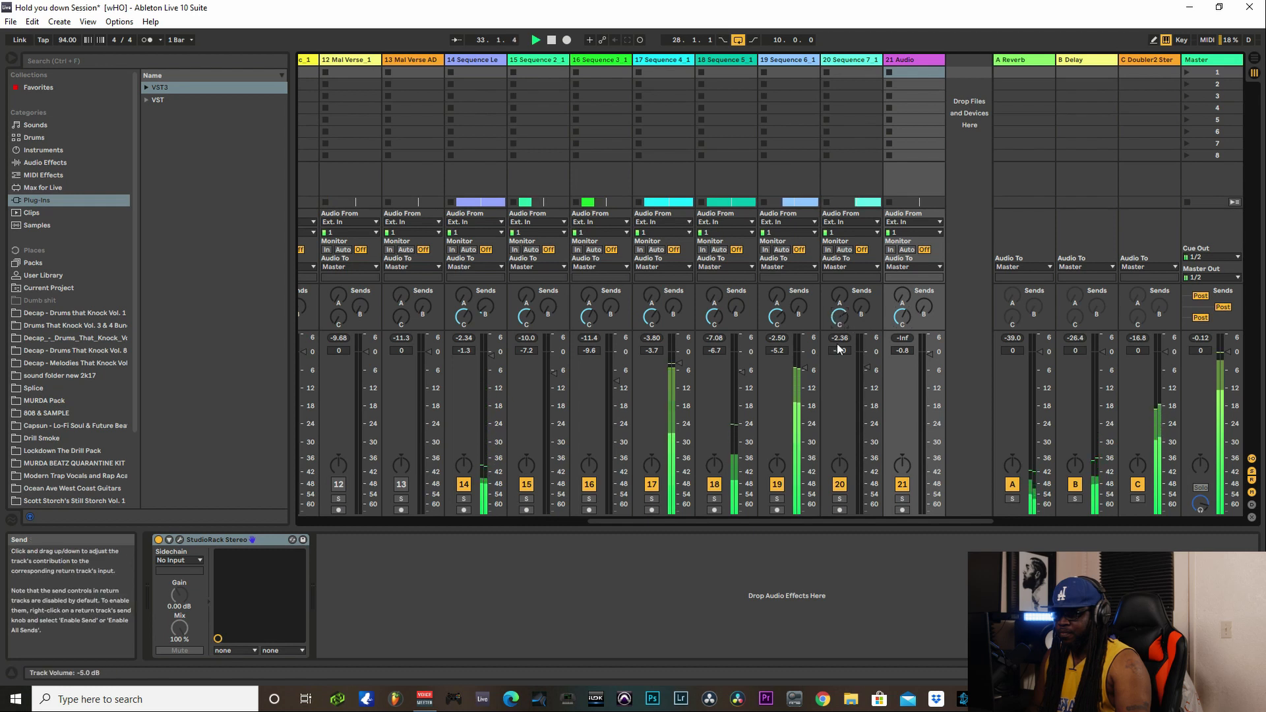
Step: Paste the StudioRack onto track 20 during playback, set its volume to -3.9, and raise its Delay send
{"action": "left_click_drag", "start_coordinate": [866, 362], "coordinate": [865, 351]}
{"action": "left_click", "coordinate": [854, 59]}
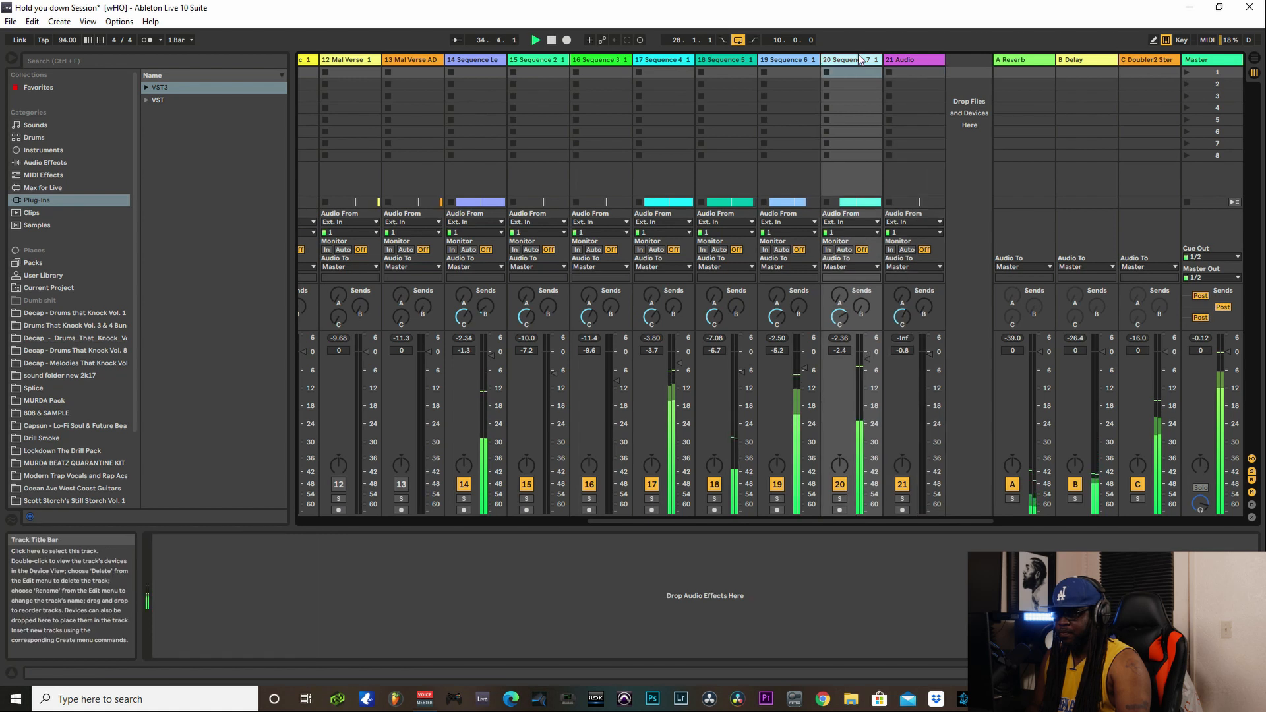
{"action": "left_click", "coordinate": [488, 591]}
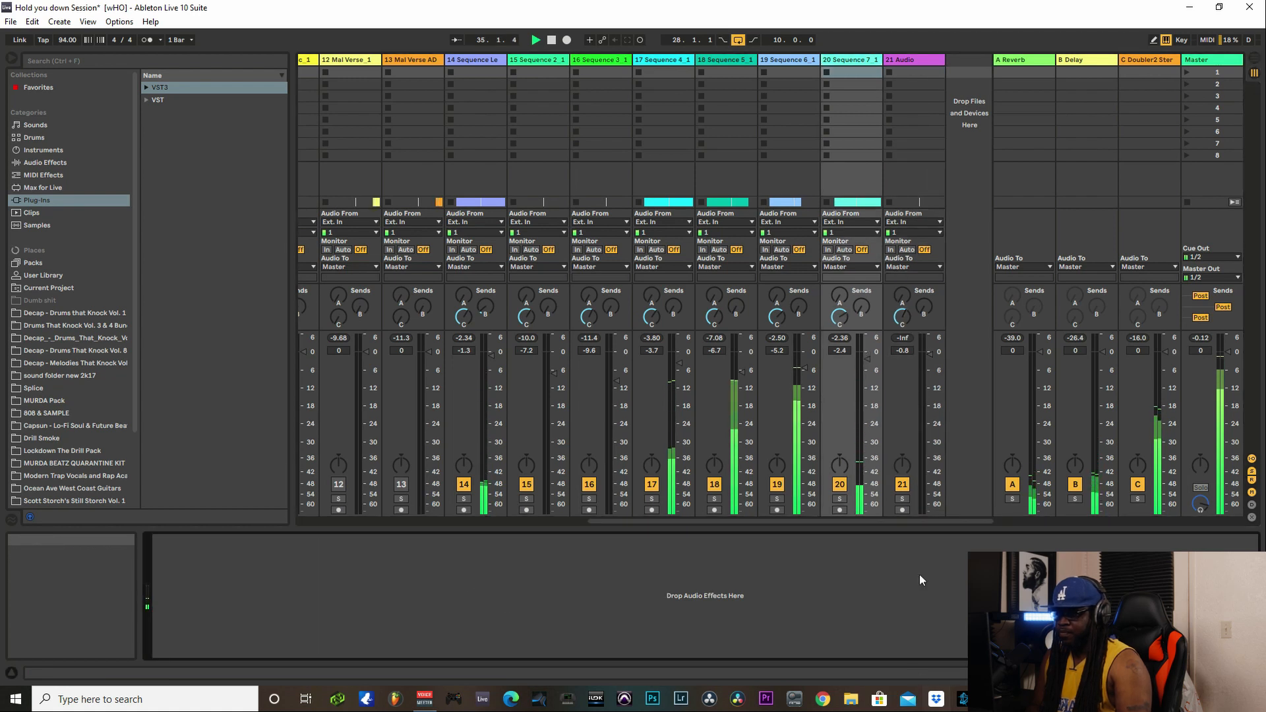
{"action": "key", "text": "ctrl+v"}
{"action": "left_click_drag", "start_coordinate": [868, 358], "coordinate": [870, 360]}
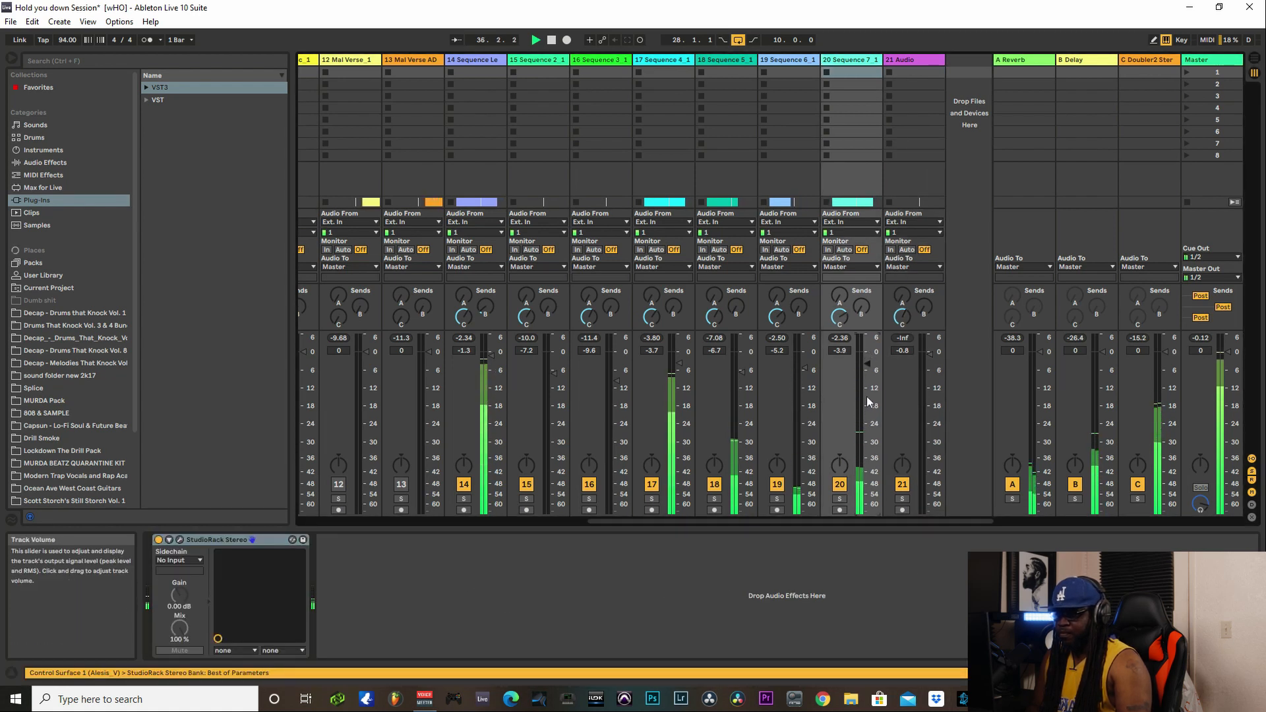
{"action": "left_click_drag", "start_coordinate": [862, 310], "coordinate": [866, 310]}
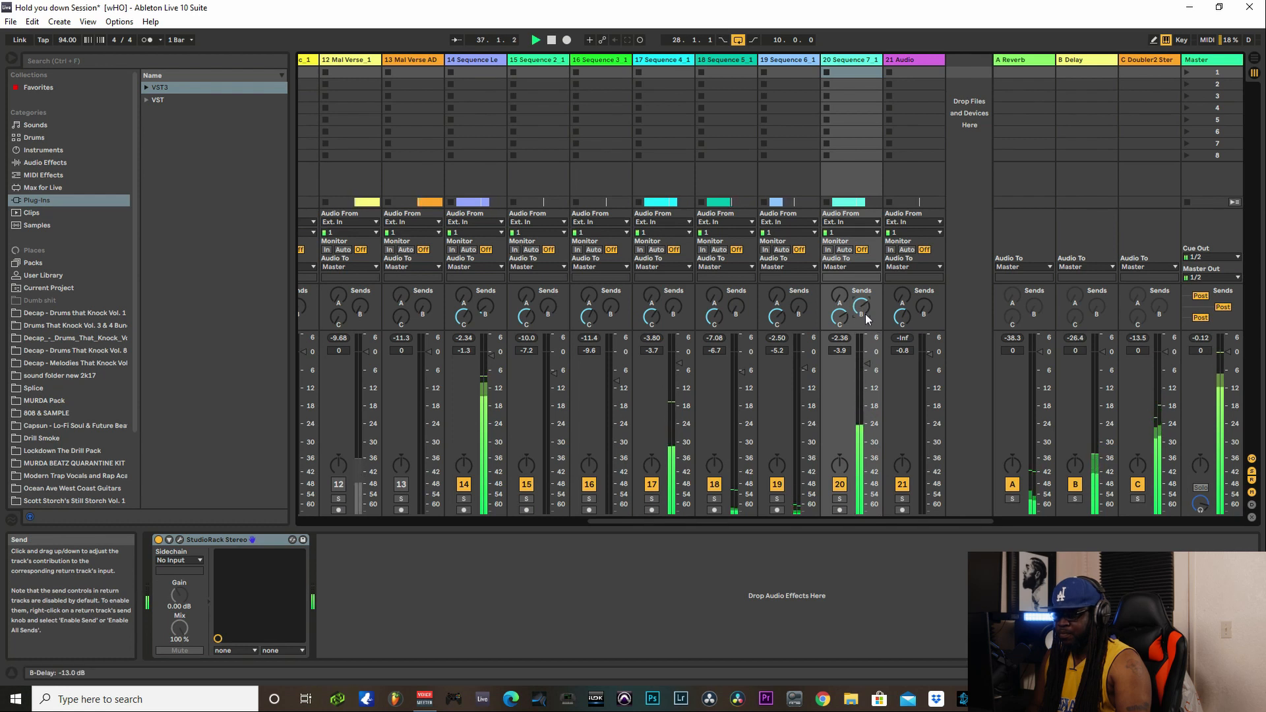
{"action": "left_click", "coordinate": [551, 40]}
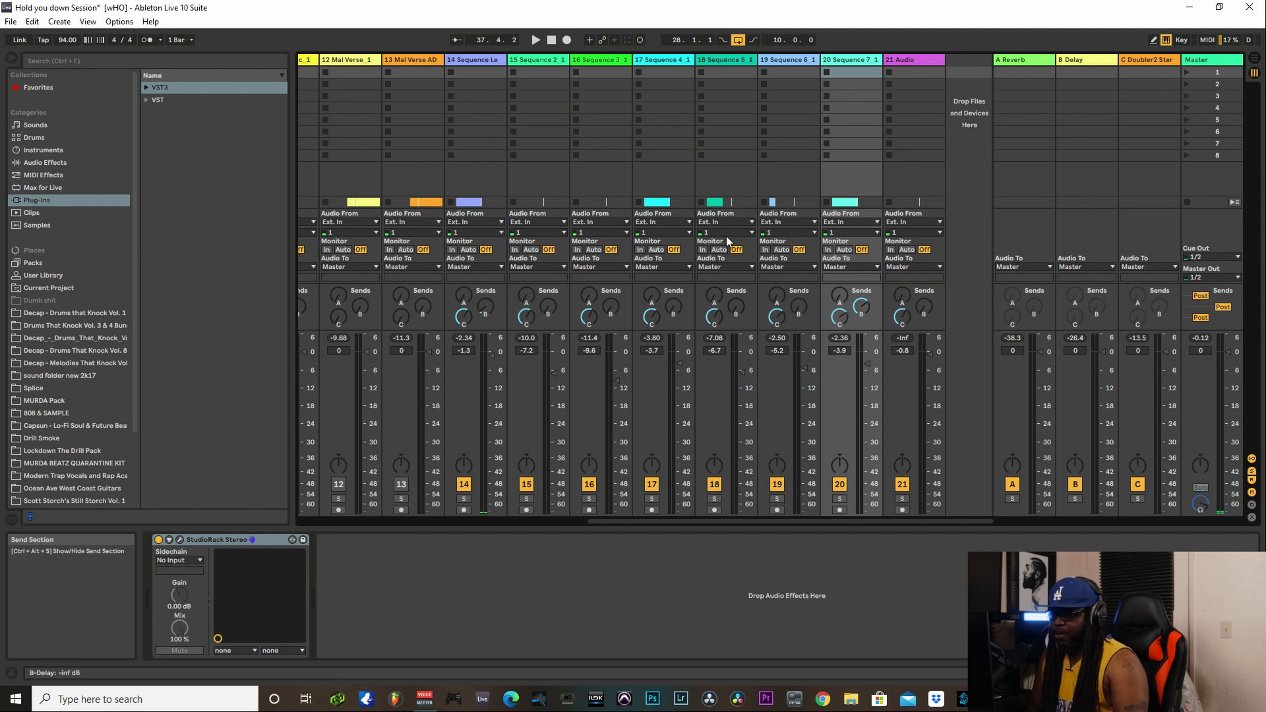
Step: Play the loop while adjusting the Delay sends on tracks 17 to 20, and set track 20's volume to -6.5
{"action": "left_click", "coordinate": [536, 40]}
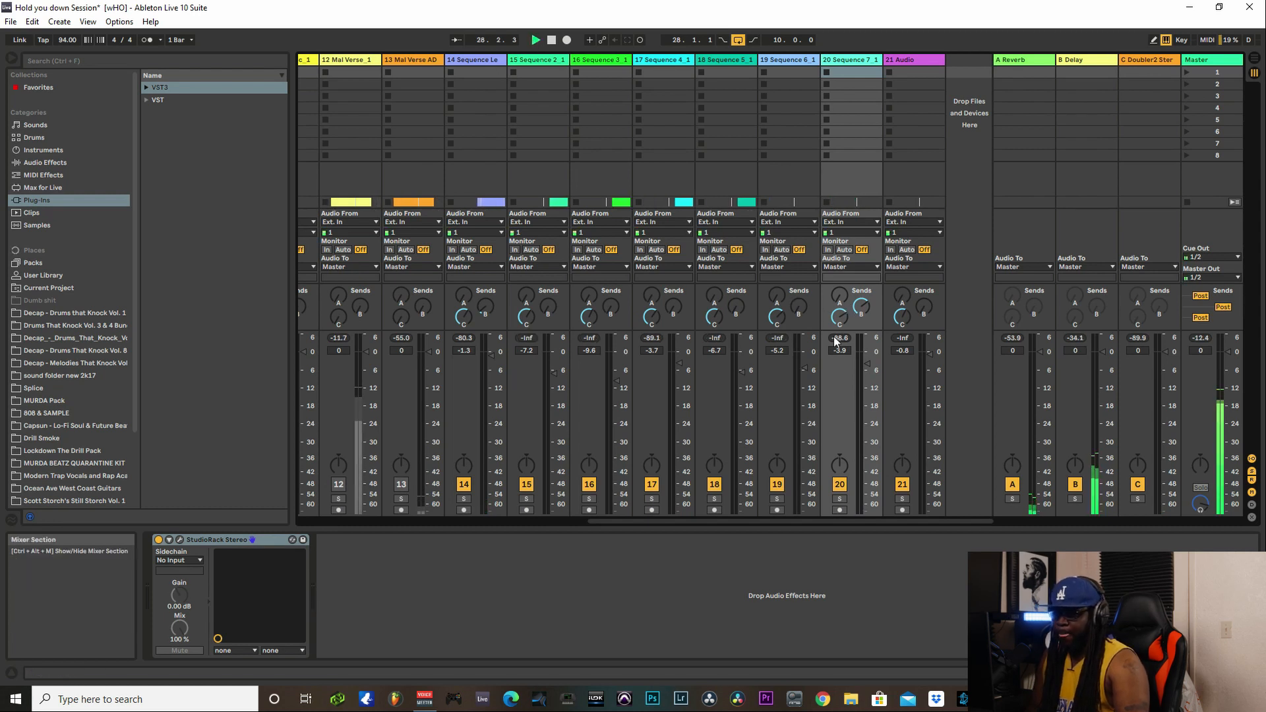
{"action": "scroll", "coordinate": [800, 311], "scroll_direction": "up", "scroll_amount": 5}
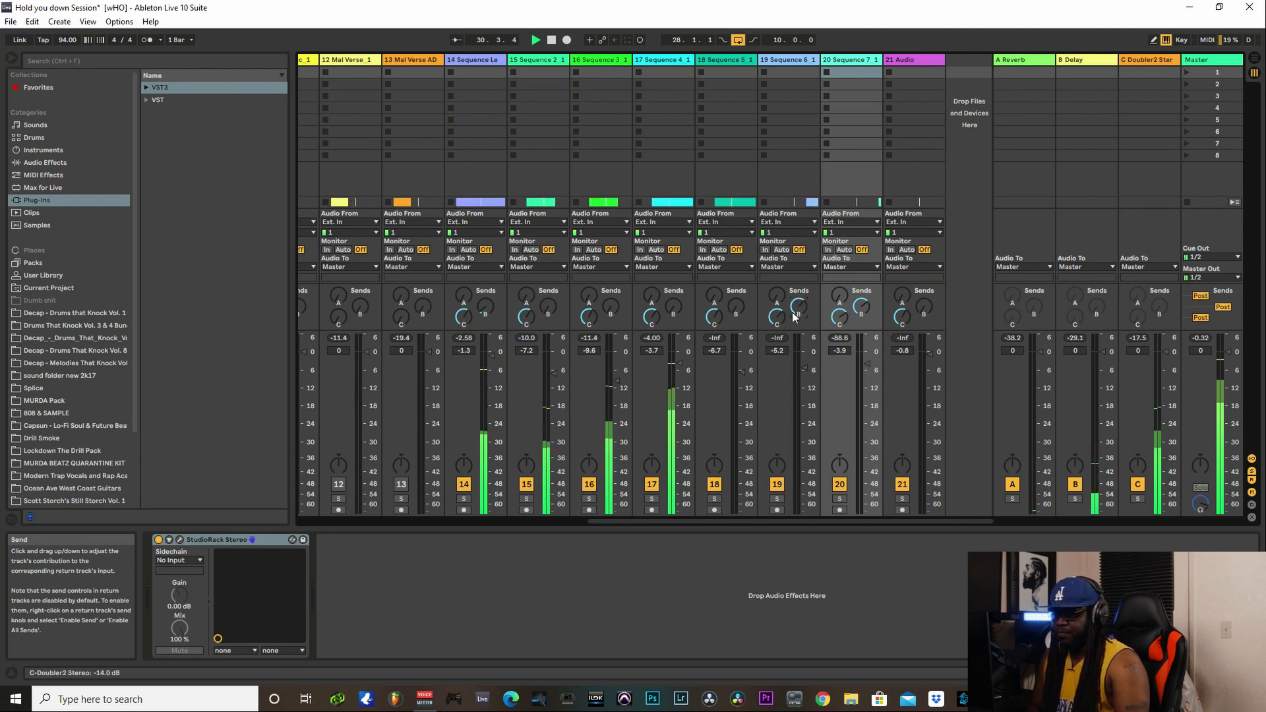
{"action": "left_click_drag", "start_coordinate": [743, 312], "coordinate": [742, 277]}
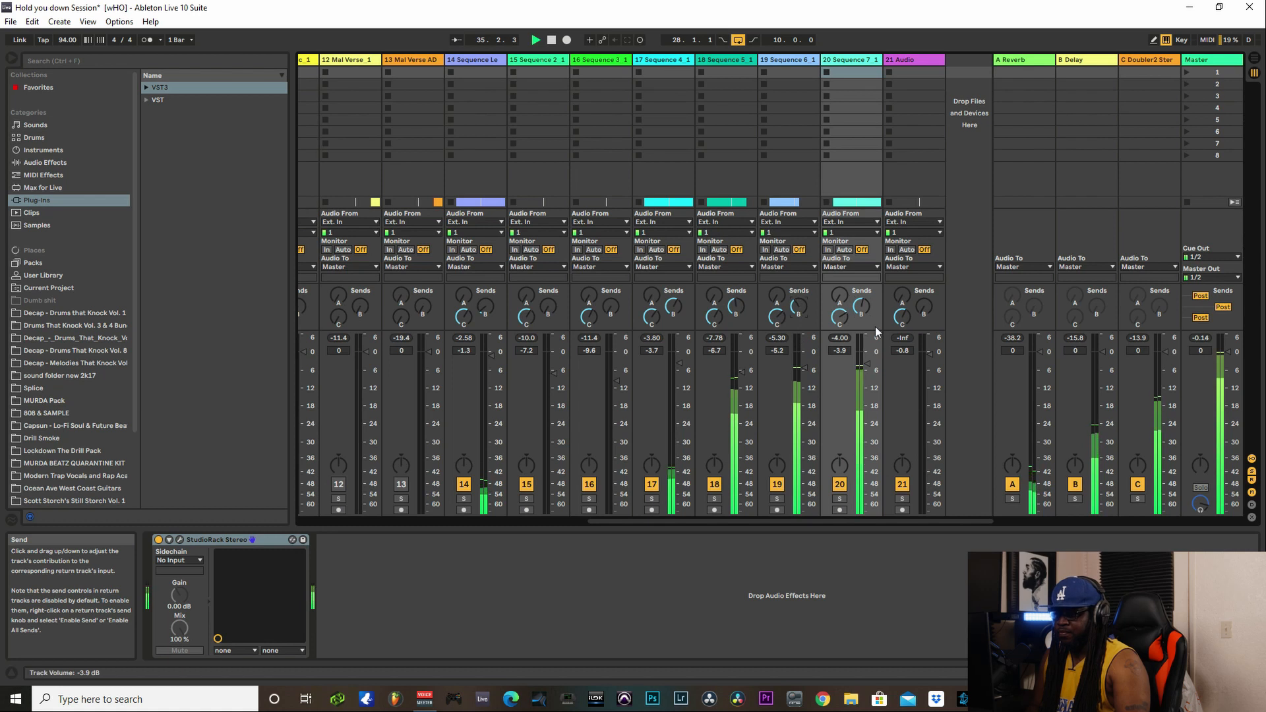
{"action": "left_click_drag", "start_coordinate": [807, 377], "coordinate": [870, 375]}
{"action": "key", "text": "space"}
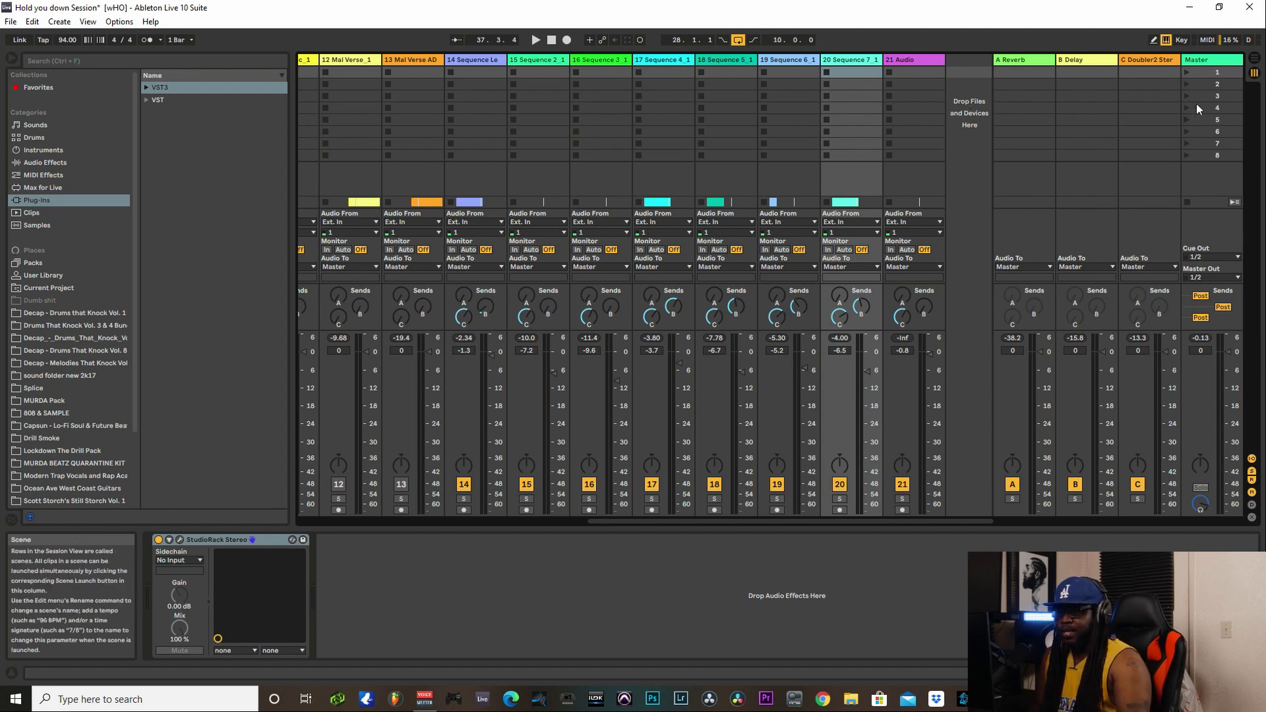
Step: Open Ozone 9 on the master and audition the loop, comparing the mono sum with stereo
{"action": "left_click", "coordinate": [1213, 63]}
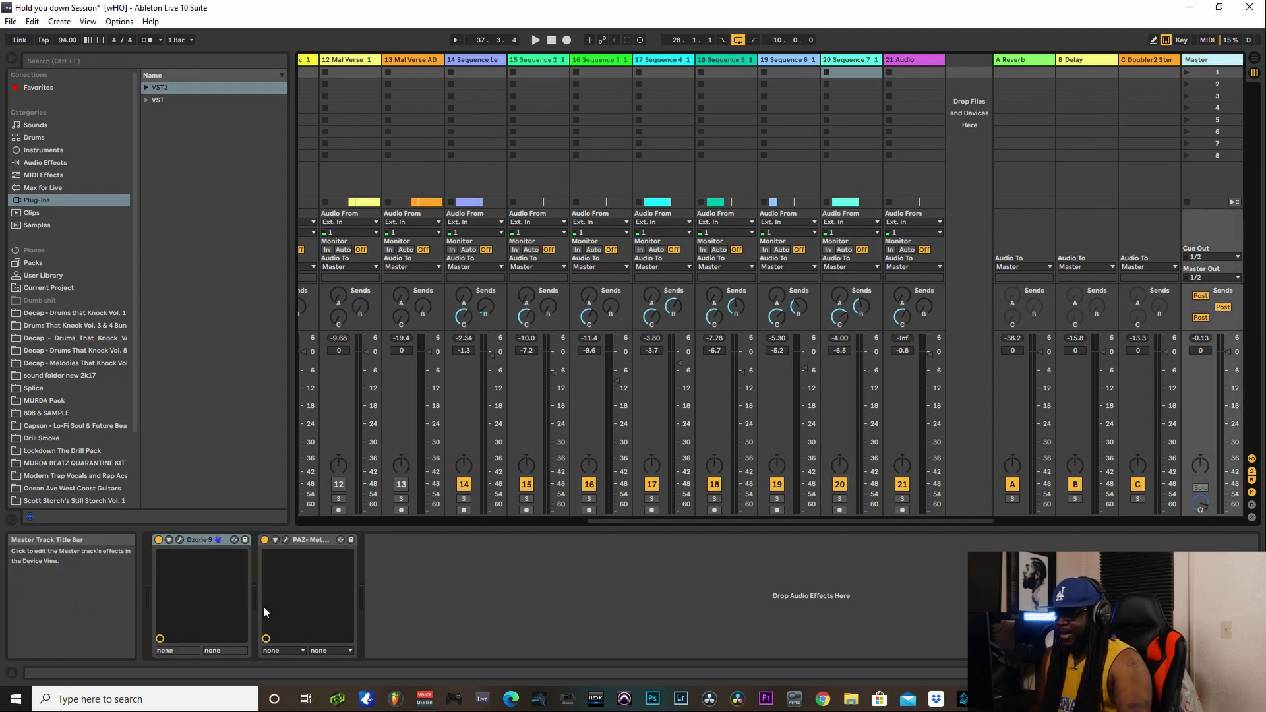
{"action": "left_click", "coordinate": [180, 542]}
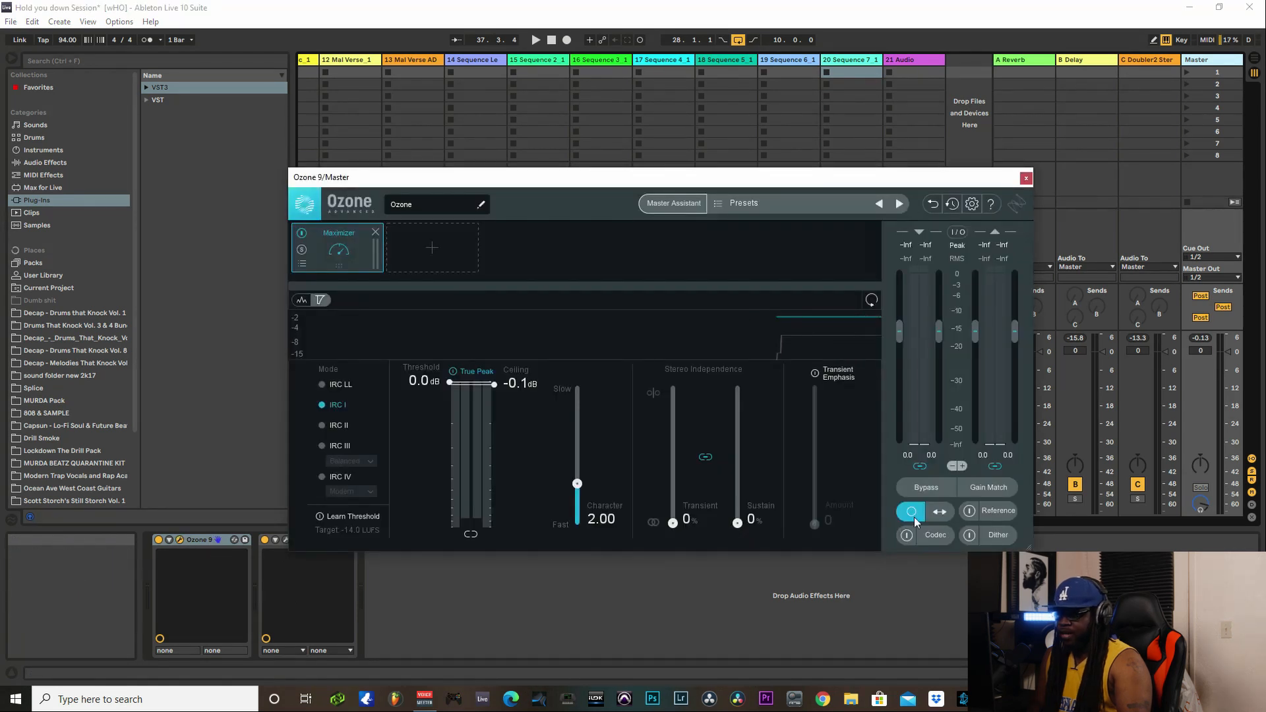
{"action": "left_click", "coordinate": [535, 41]}
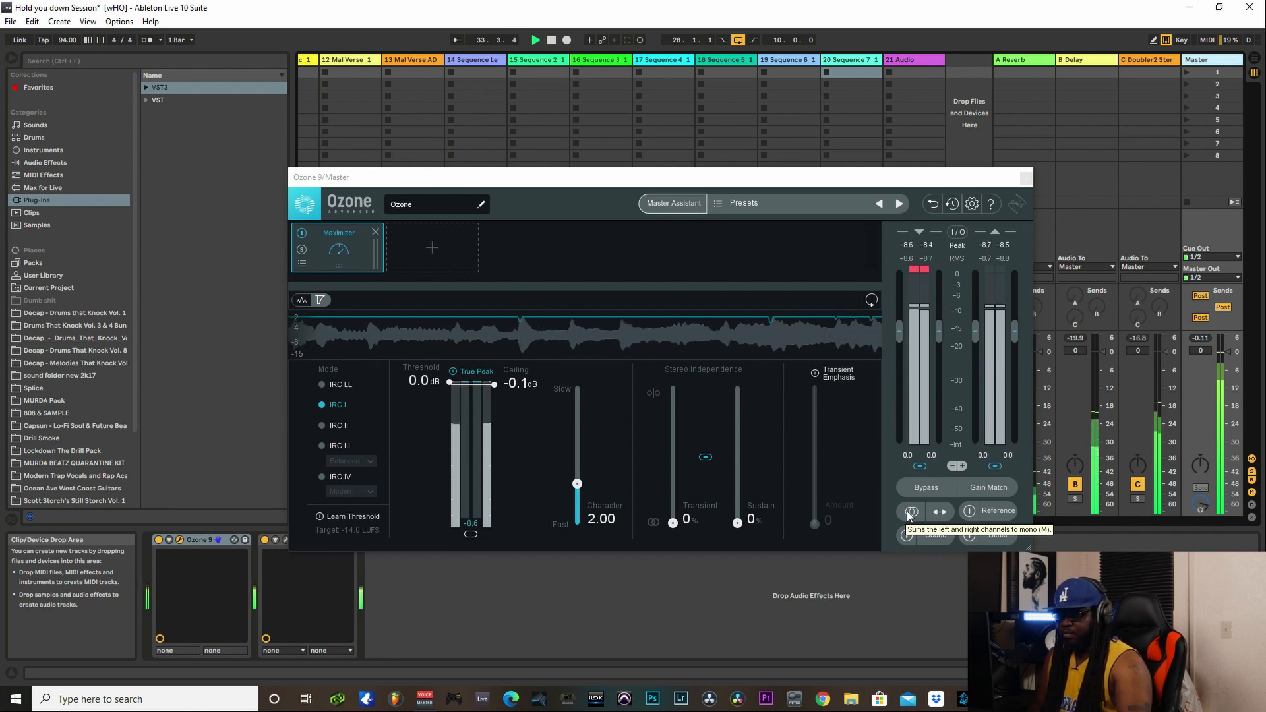
{"action": "left_click", "coordinate": [552, 41]}
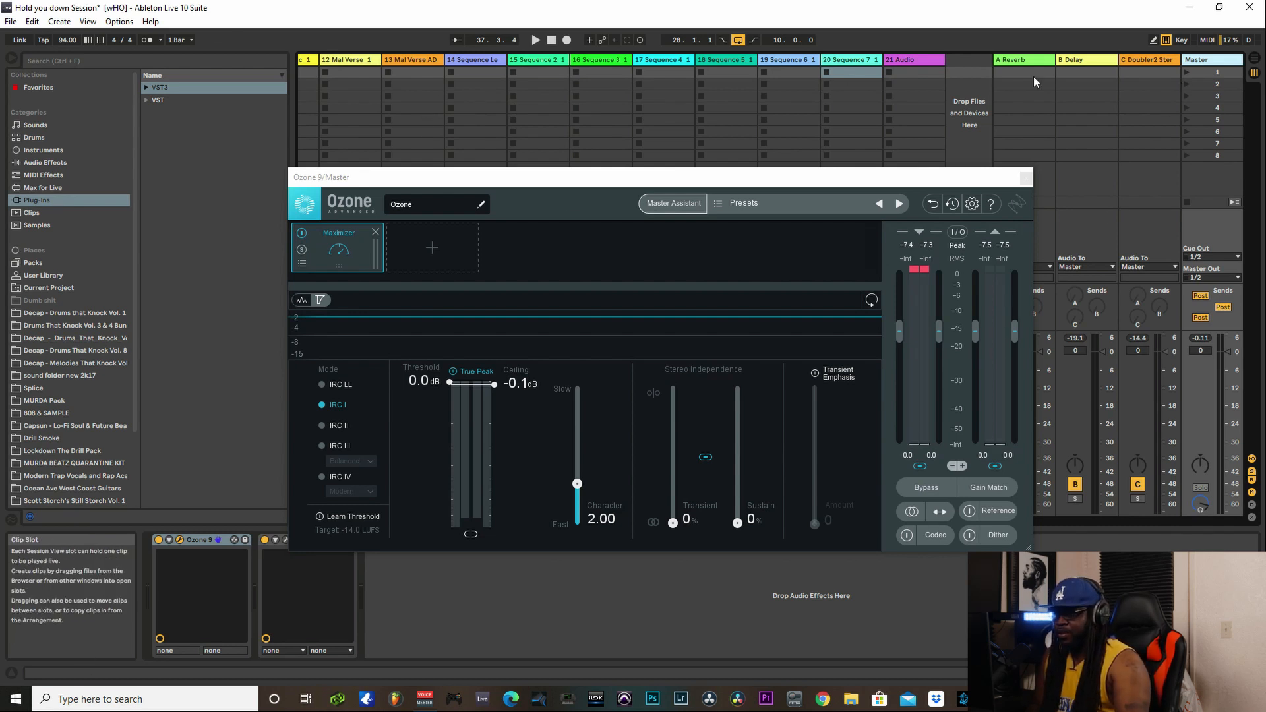
Step: Open track 19's StudioRack and review its Q10 and API-550B settings
{"action": "left_click", "coordinate": [789, 61]}
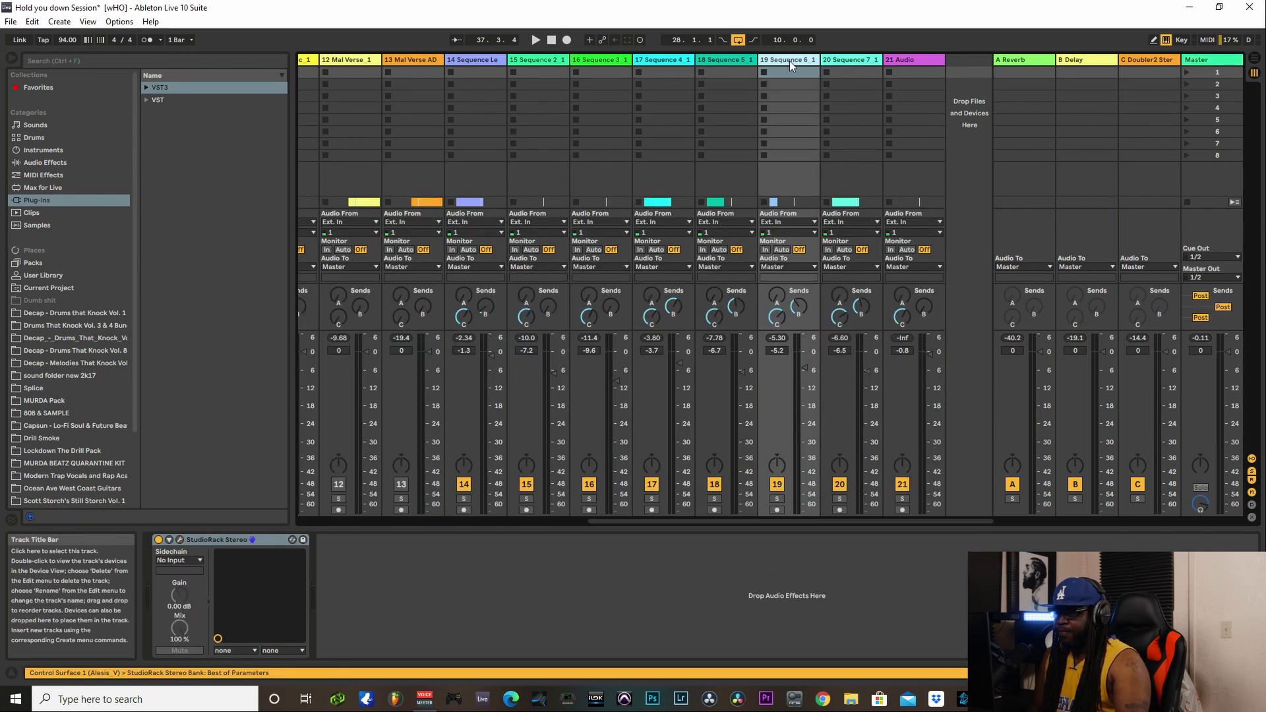
{"action": "left_click", "coordinate": [179, 540]}
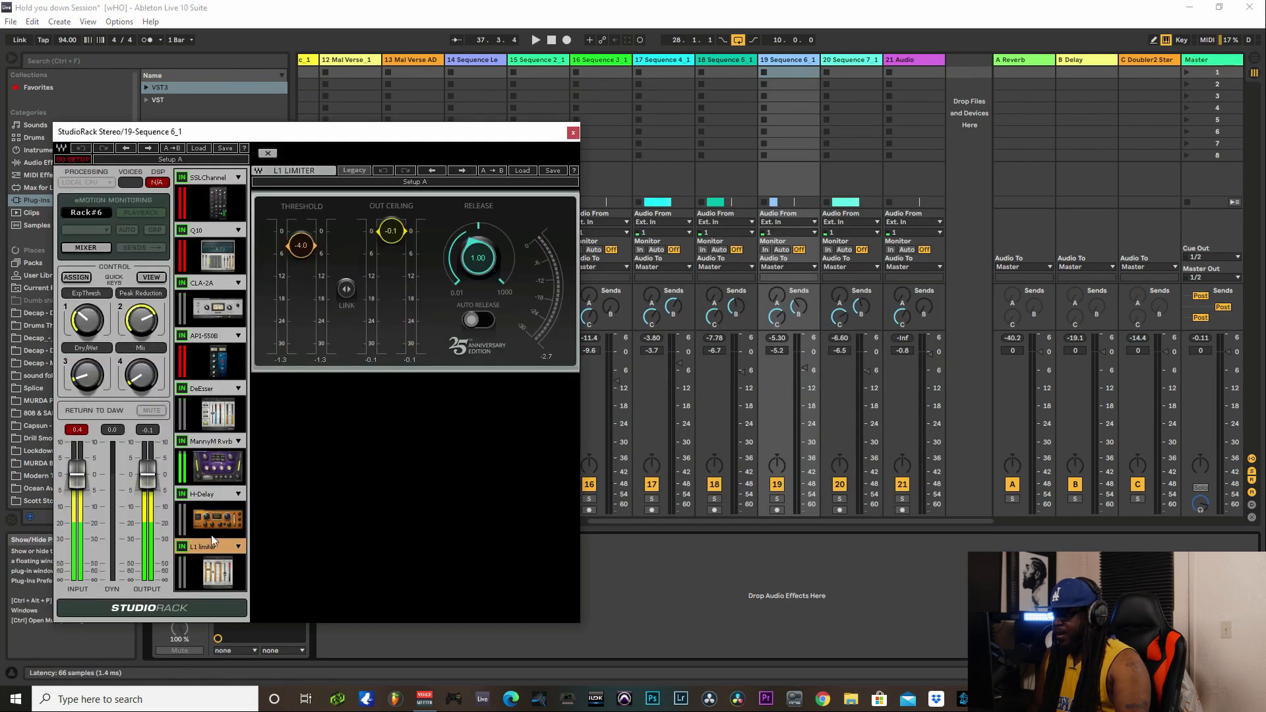
{"action": "right_click", "coordinate": [216, 237]}
{"action": "left_click", "coordinate": [216, 232]}
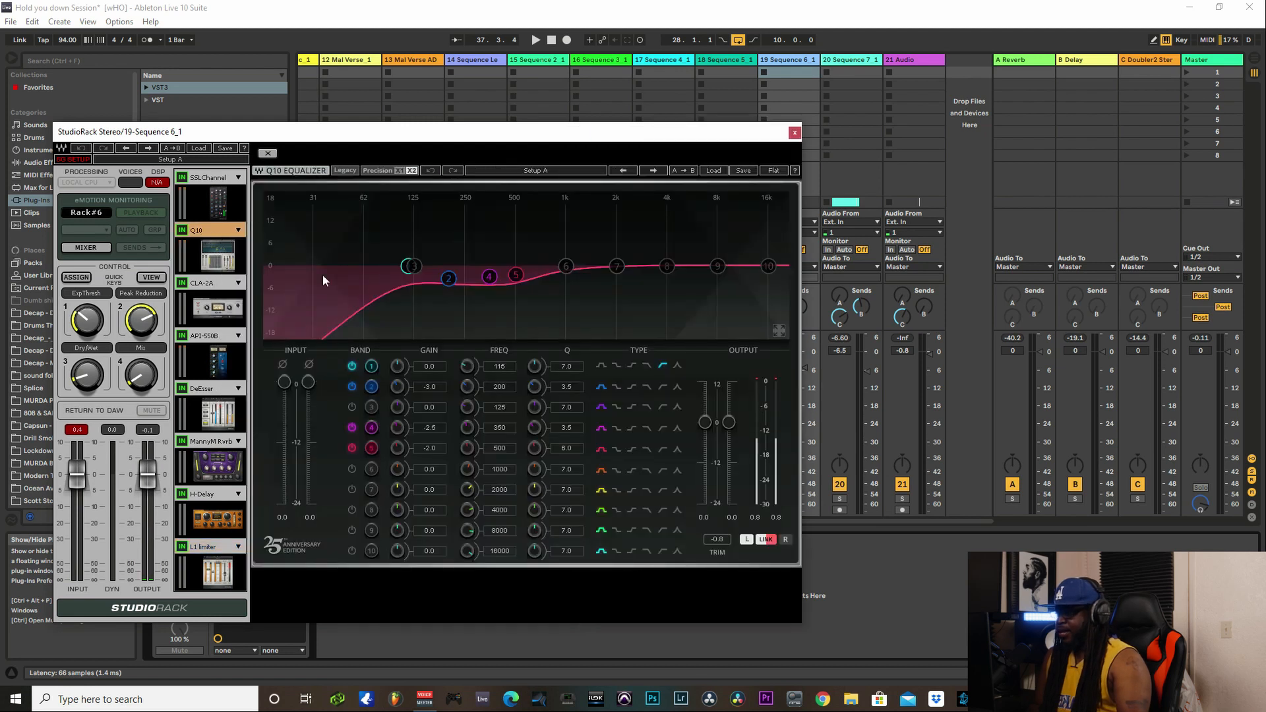
{"action": "left_click", "coordinate": [215, 337]}
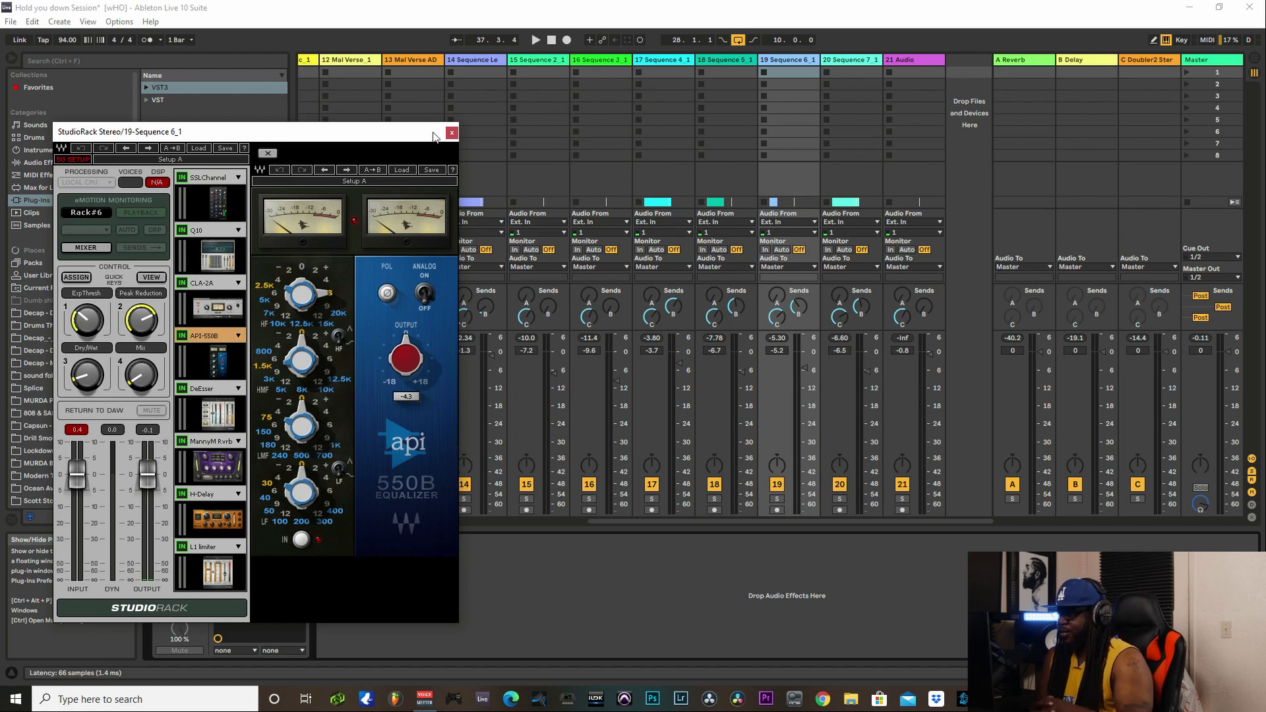
Step: Start saving track 19's StudioRack setup to a new preset file, with the Desktop as the destination folder
{"action": "left_click", "coordinate": [227, 147]}
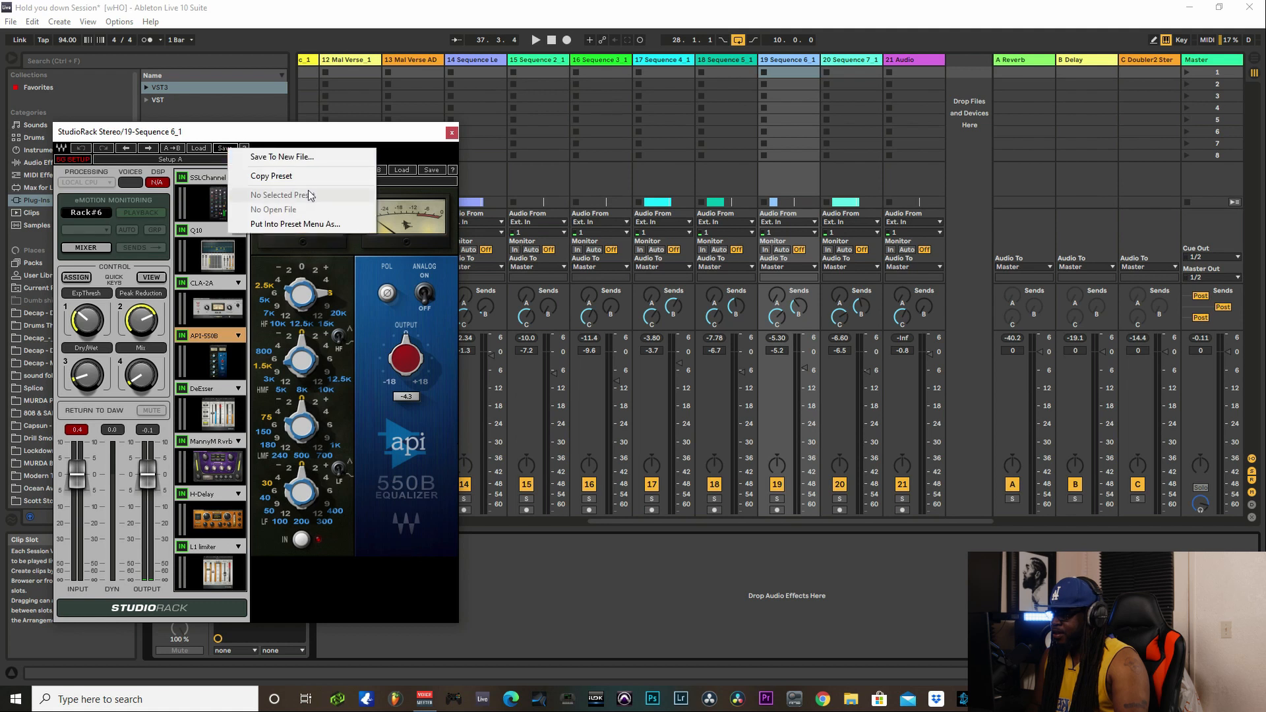
{"action": "left_click", "coordinate": [330, 161]}
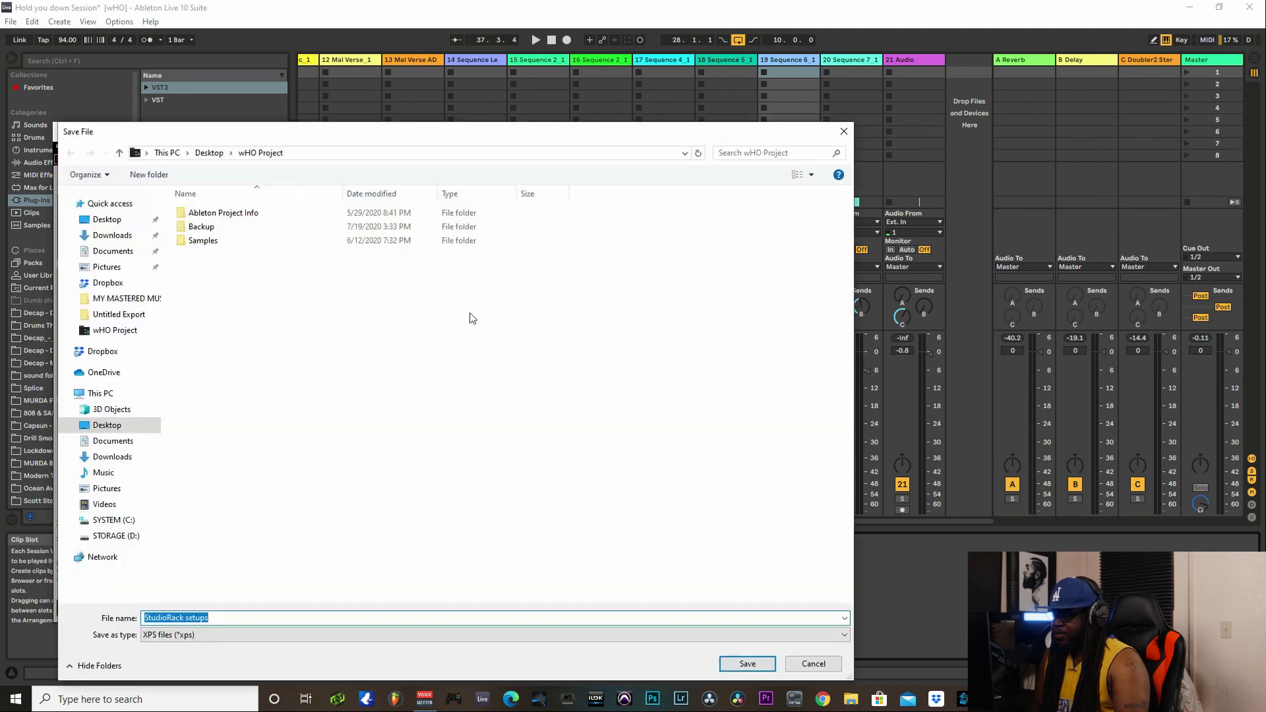
{"action": "left_click", "coordinate": [122, 221]}
Step: Name the StudioRack setup file MBM RNB PRESET and save it
{"action": "double_click", "coordinate": [256, 614]}
{"action": "left_click", "coordinate": [256, 615]}
{"action": "double_click", "coordinate": [256, 615]}
{"action": "double_click", "coordinate": [256, 615]}
{"action": "left_click", "coordinate": [256, 616]}
{"action": "left_click_drag", "start_coordinate": [256, 616], "coordinate": [149, 610]}
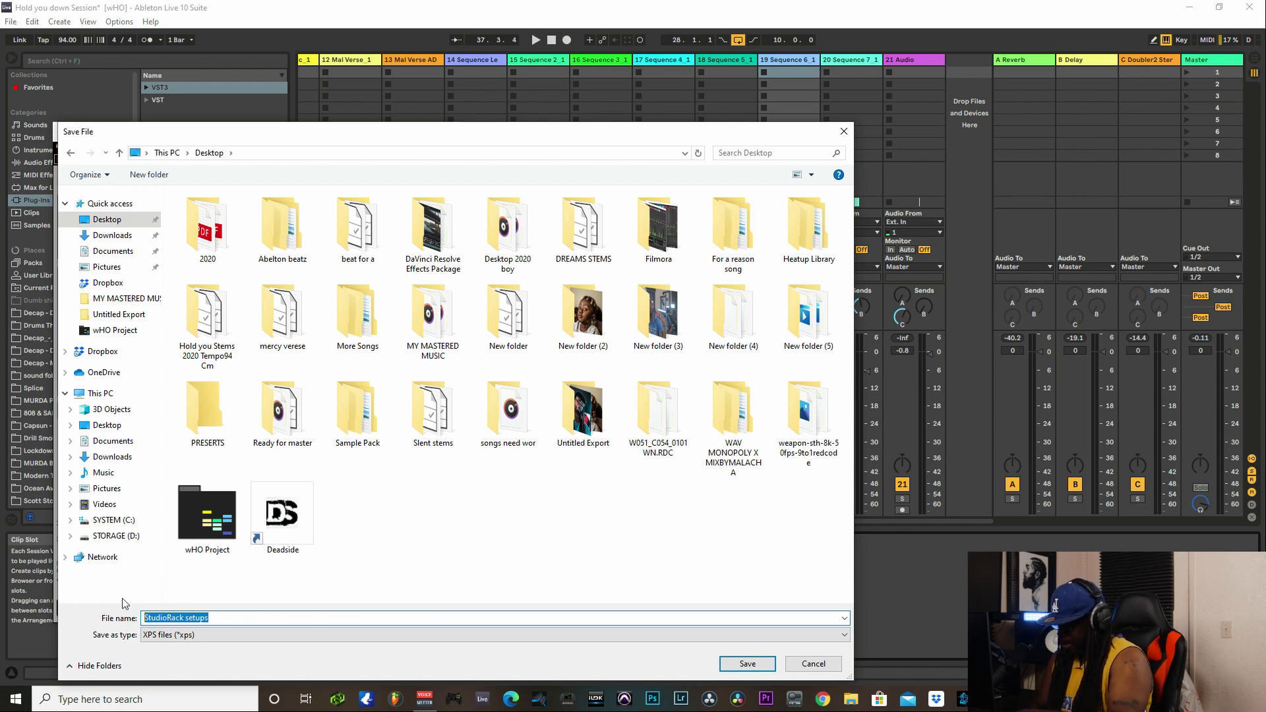
{"action": "type", "text": "MBM"}
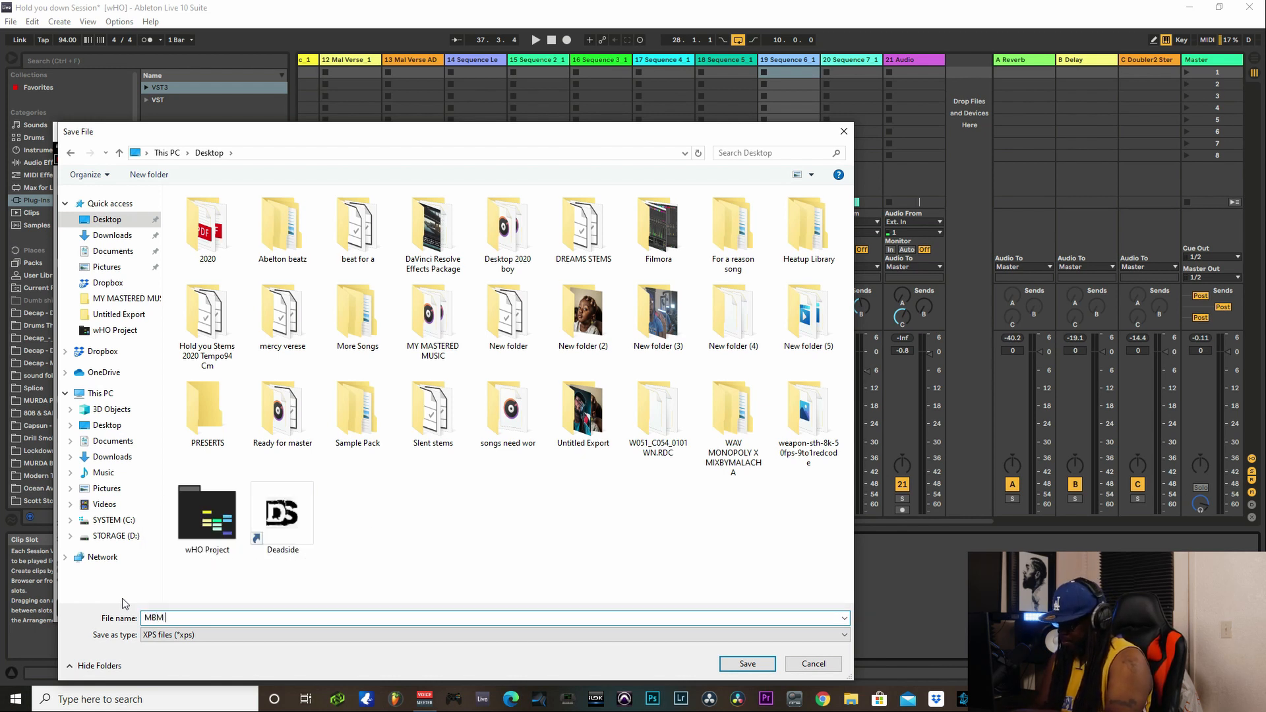
{"action": "type", "text": " RNB"}
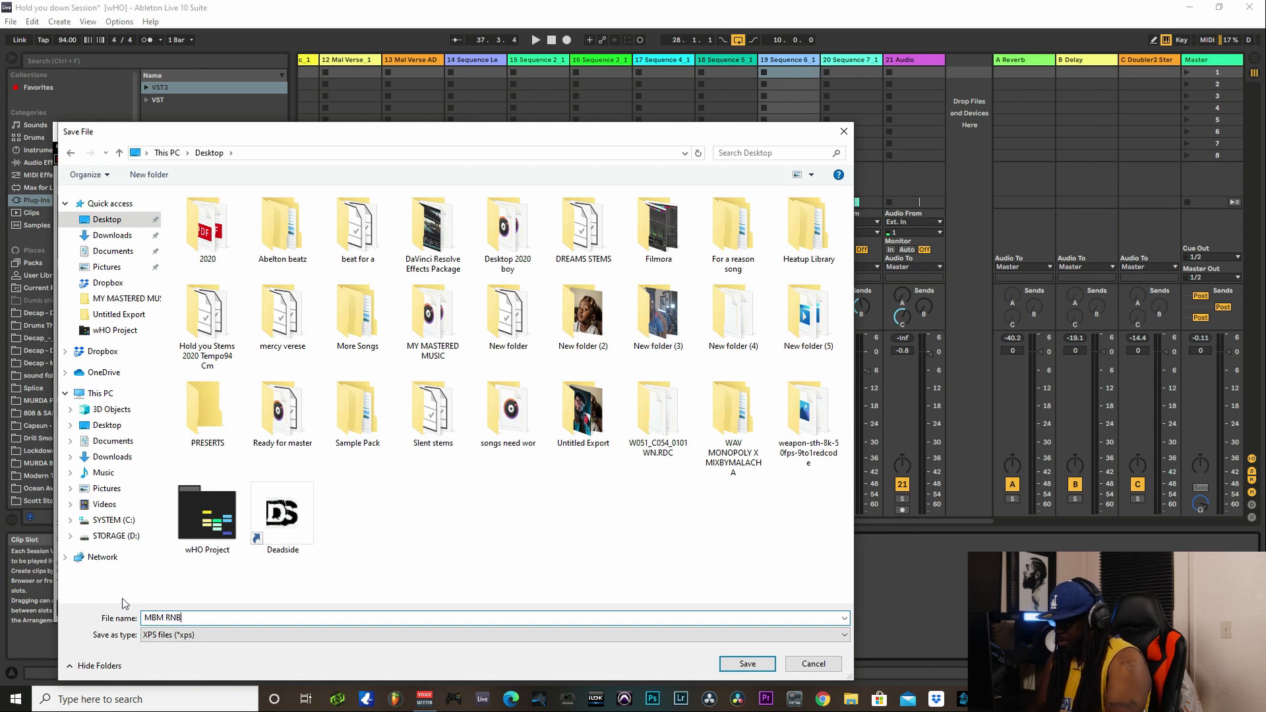
{"action": "type", "text": " PRESET"}
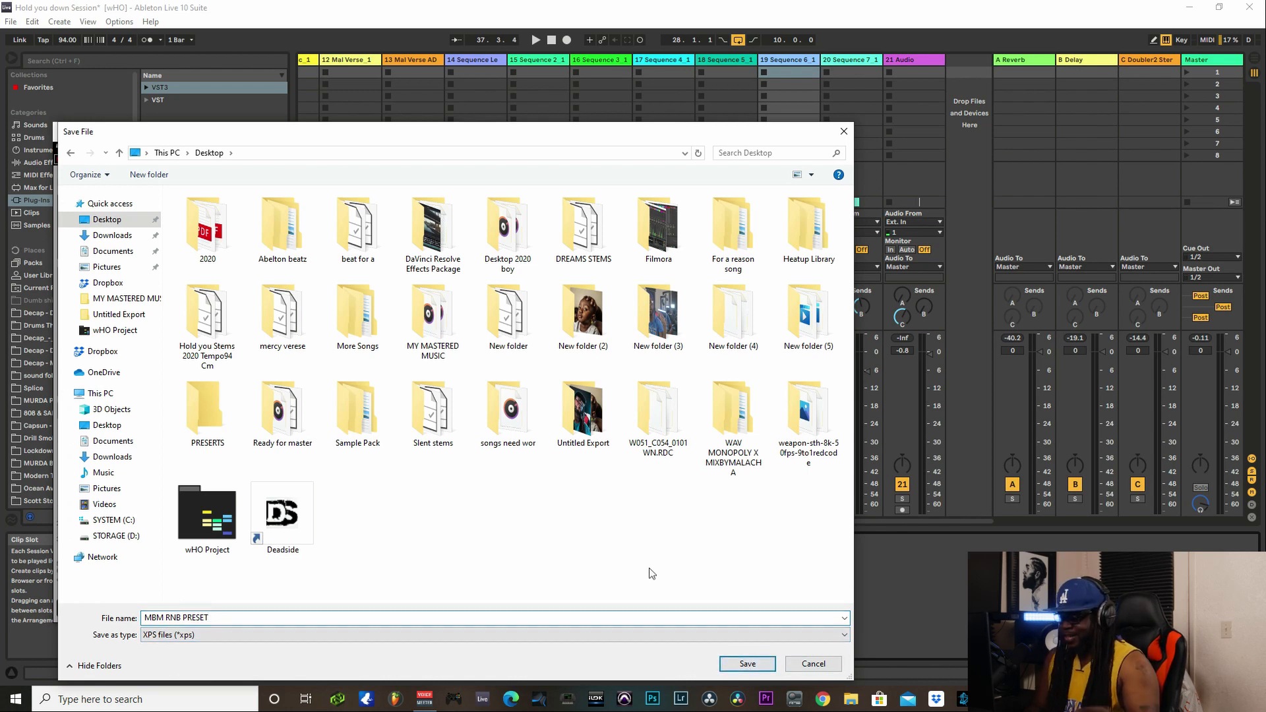
{"action": "left_click", "coordinate": [747, 663]}
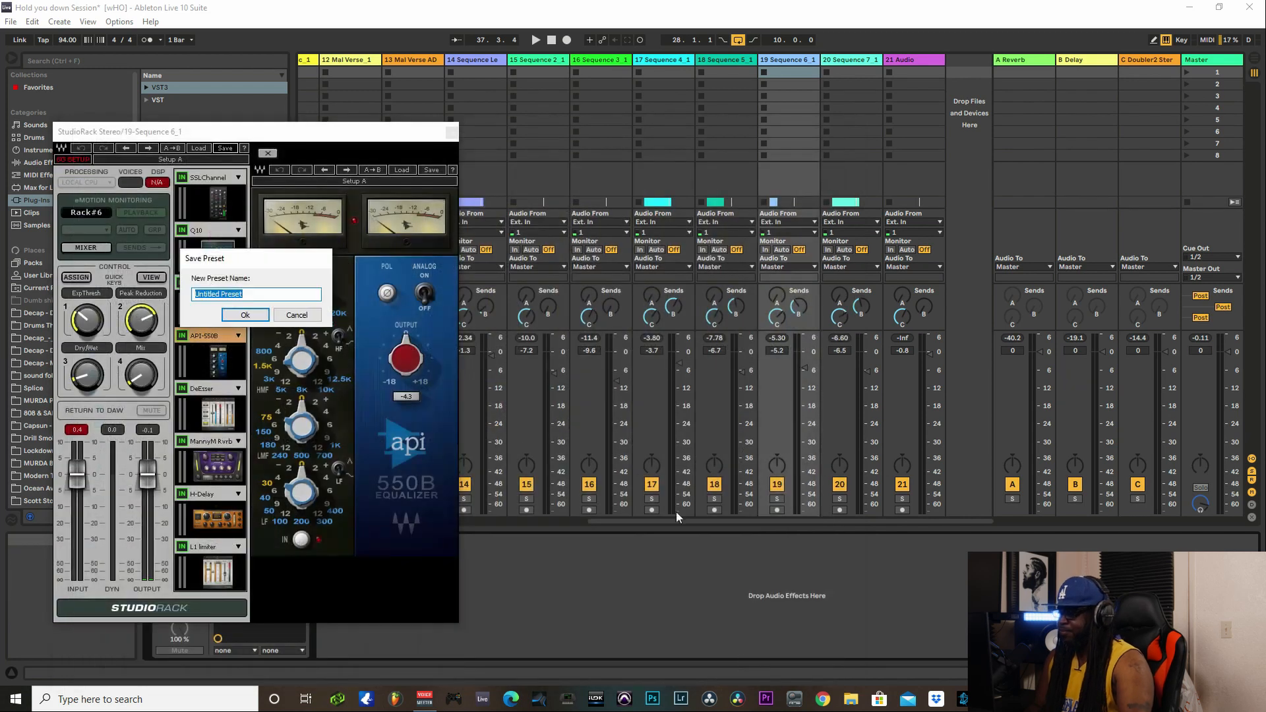
Step: Enter MBM RNB PRESET as the new preset's name, confirm it, and close track 19's StudioRack window
{"action": "left_click", "coordinate": [271, 295]}
{"action": "key", "text": "ctrl+a"}
{"action": "type", "text": "mbm"}
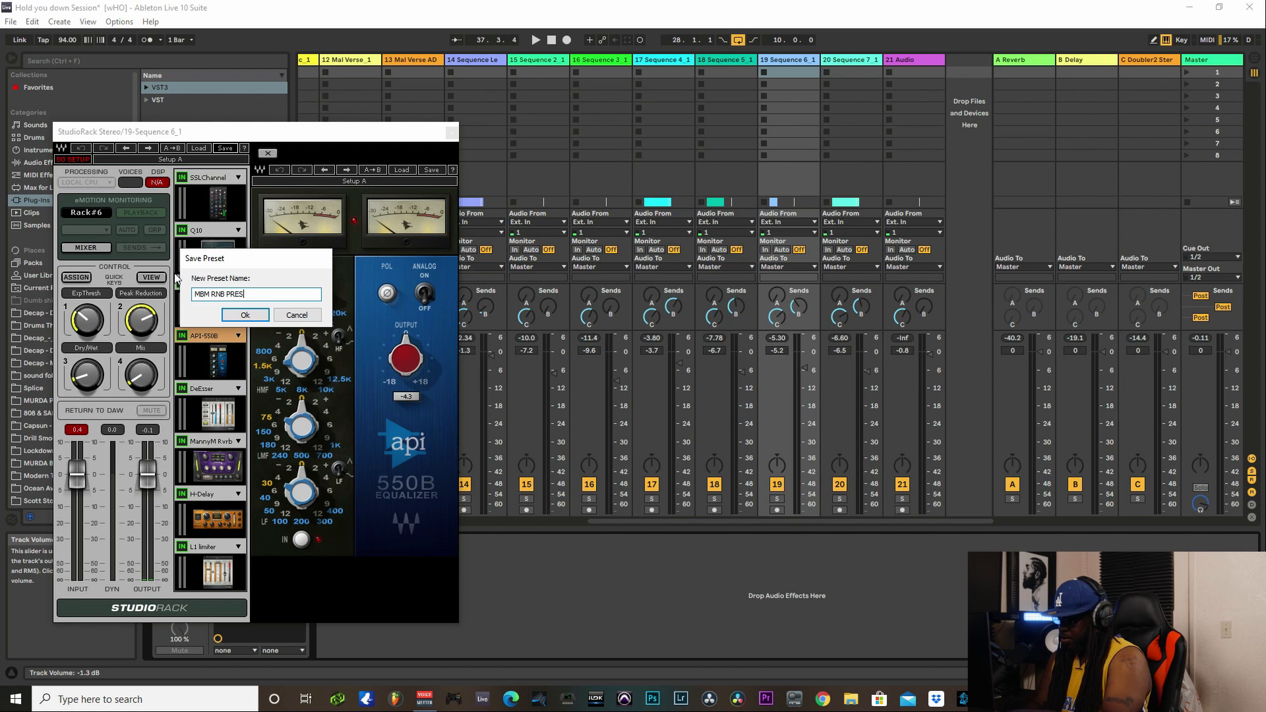
{"action": "left_click", "coordinate": [251, 319]}
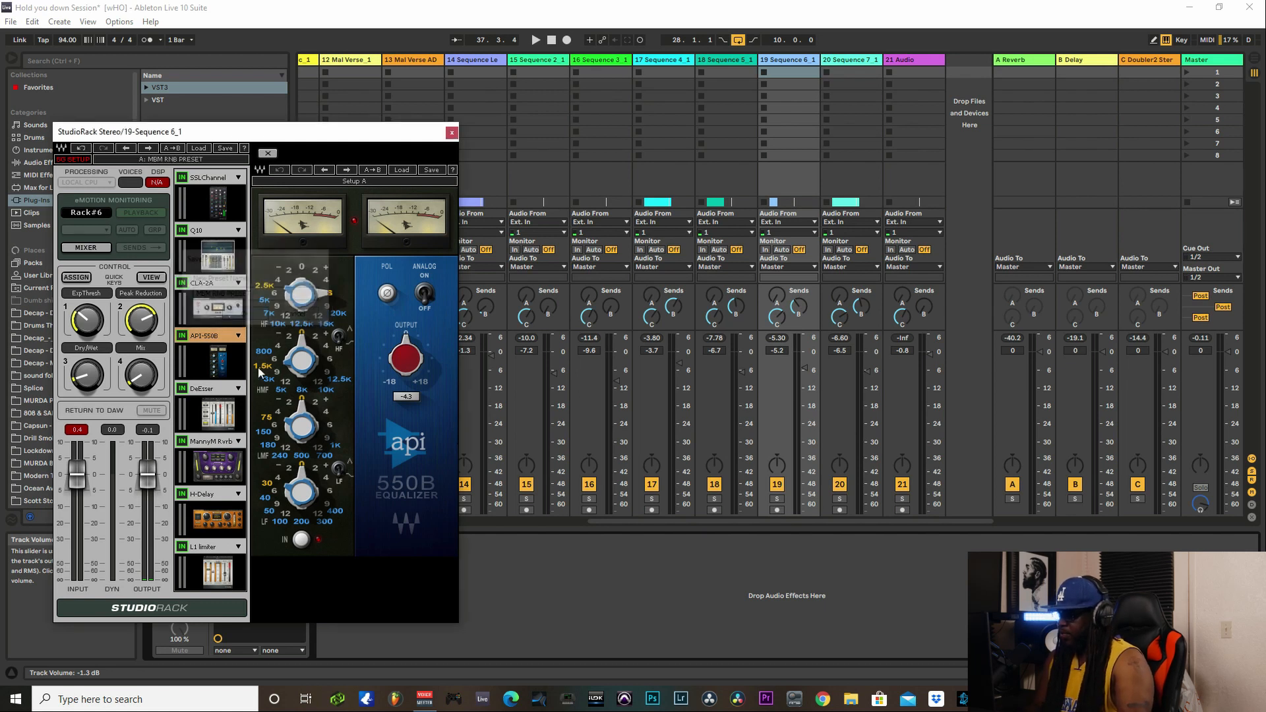
{"action": "left_click", "coordinate": [457, 133]}
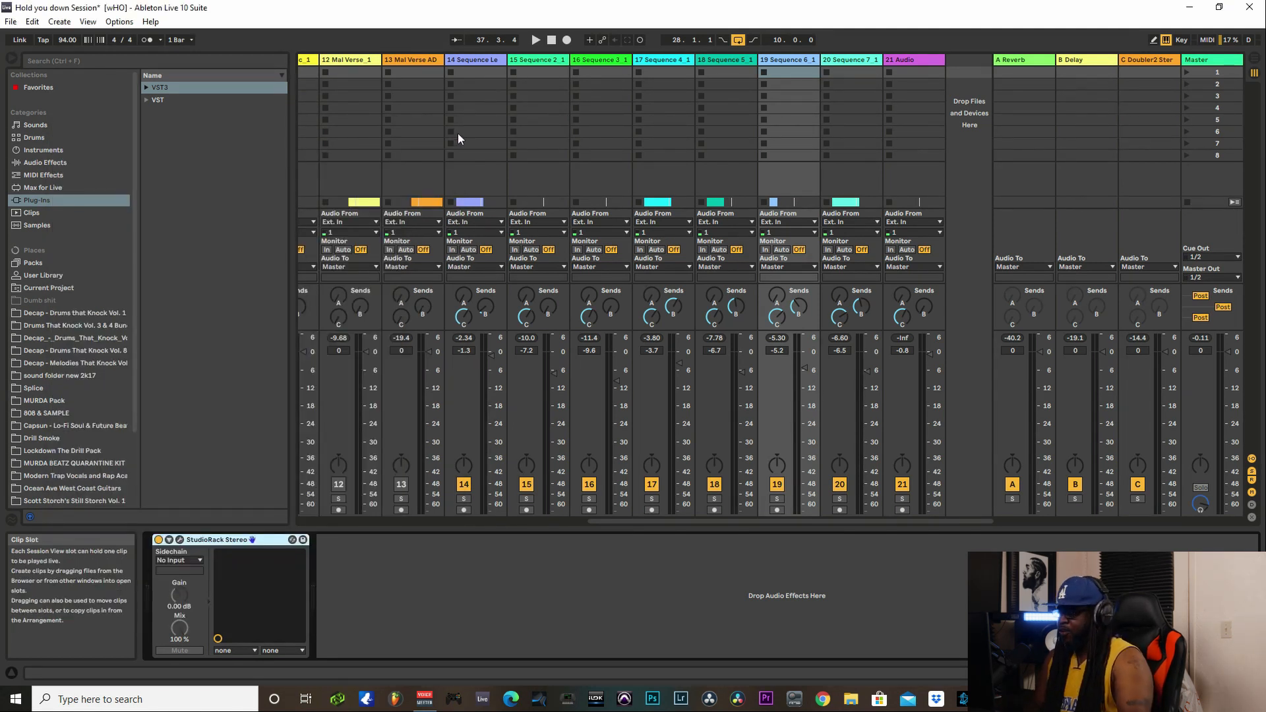
Step: Reopen track 19's StudioRack and load the MBM RNB PRESET file from the Desktop
{"action": "left_click", "coordinate": [252, 539]}
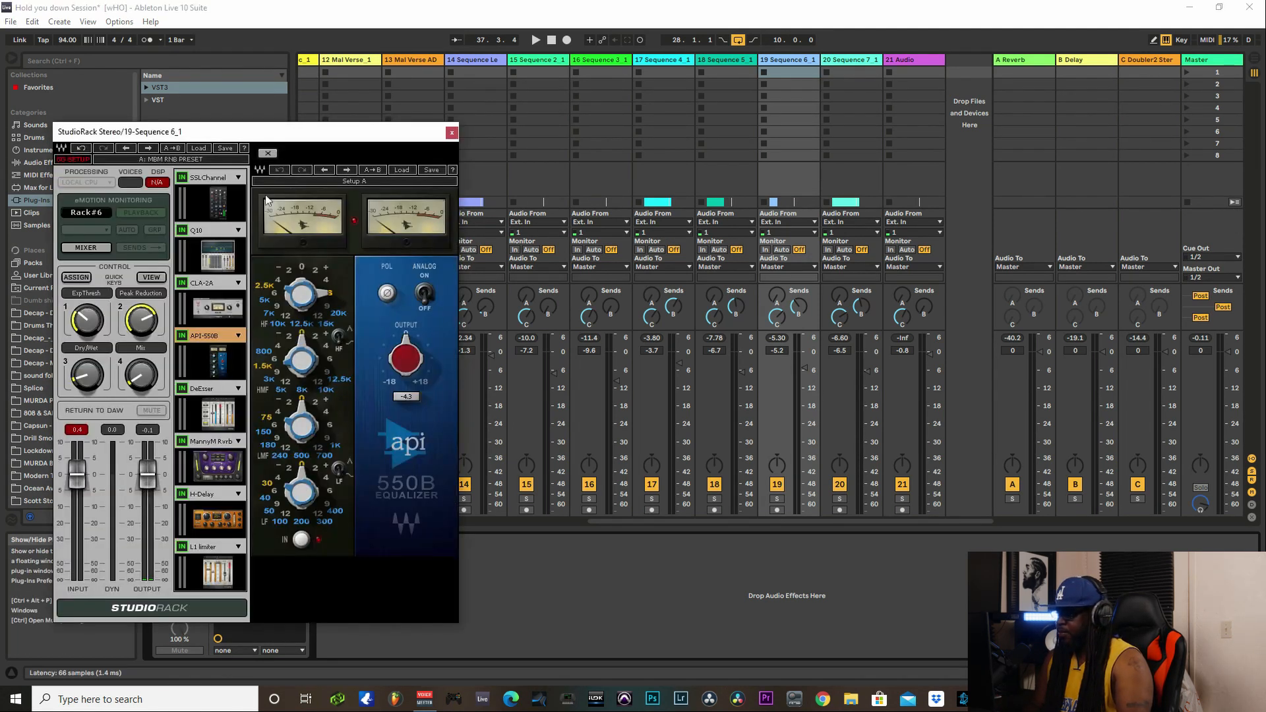
{"action": "left_click", "coordinate": [208, 149]}
{"action": "left_click", "coordinate": [285, 152]}
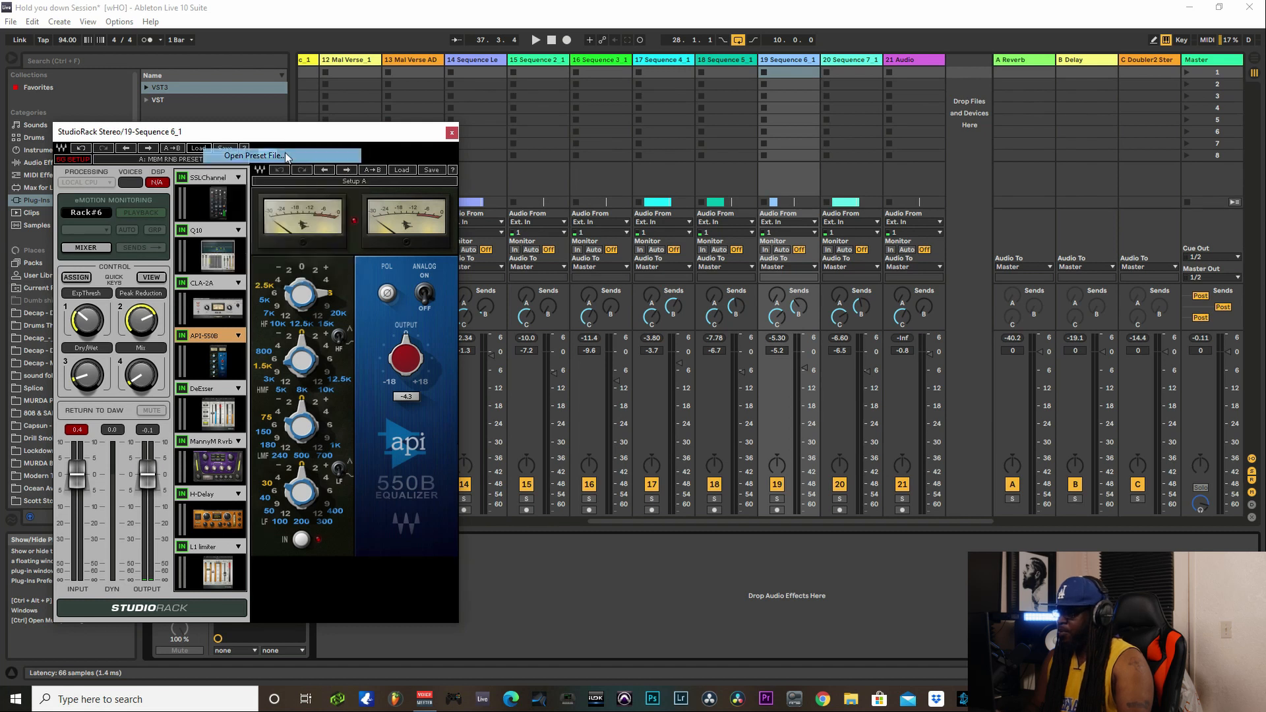
{"action": "left_click", "coordinate": [365, 520]}
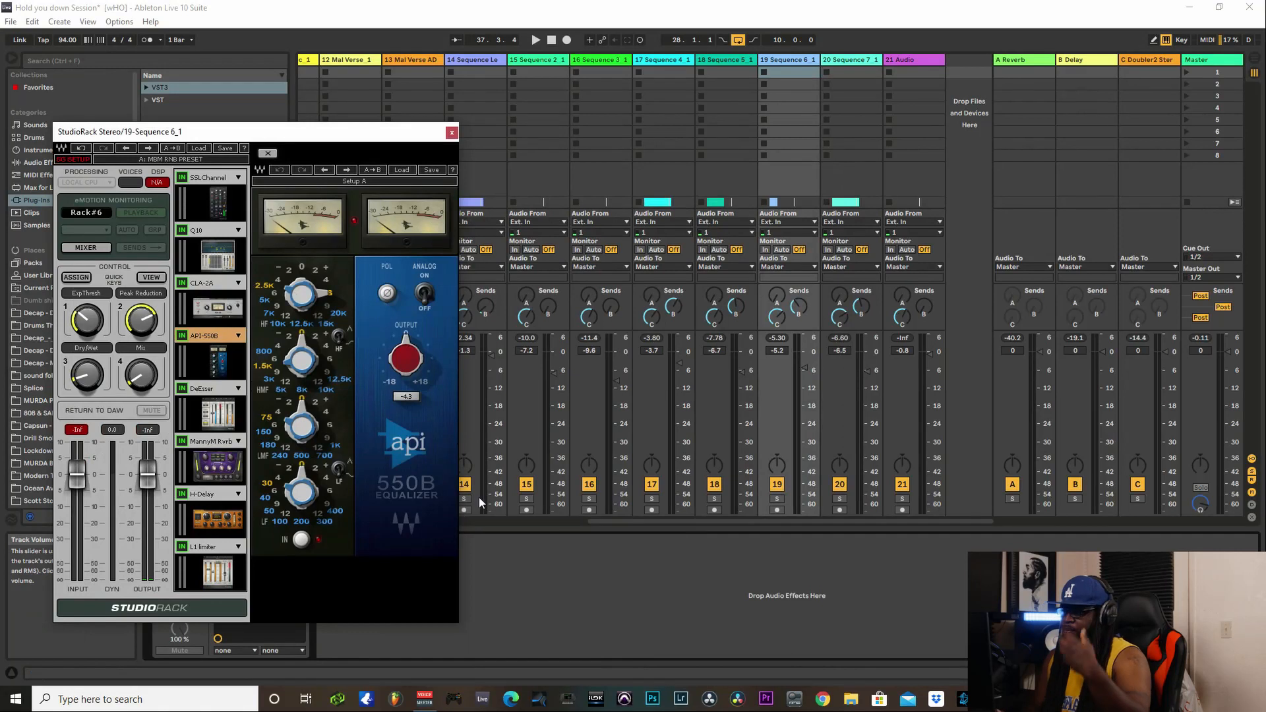